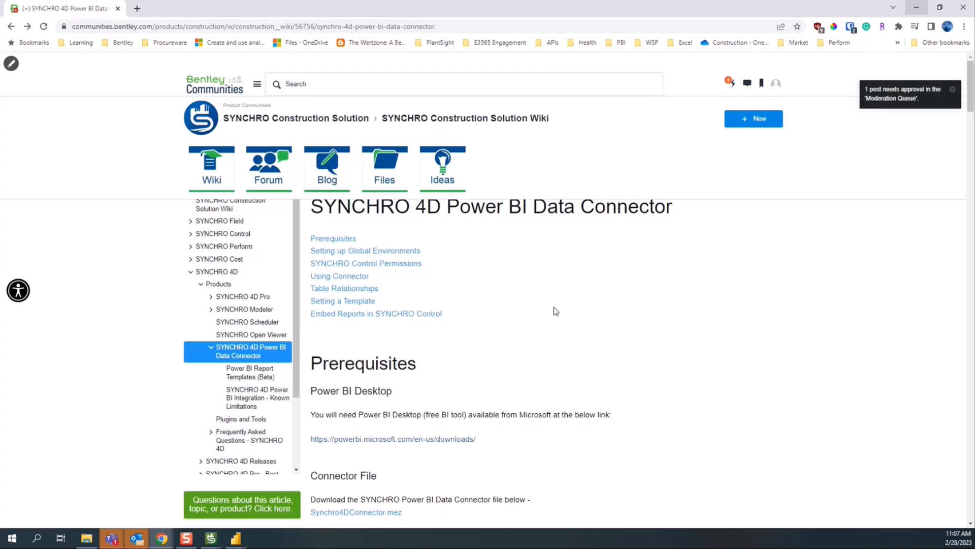
Look through the SYNCHRO 4D Power BI Data Connector wiki article from its contents list to its end and back
{"action": "scroll", "coordinate": [467, 387], "scroll_direction": "down", "scroll_amount": 1}
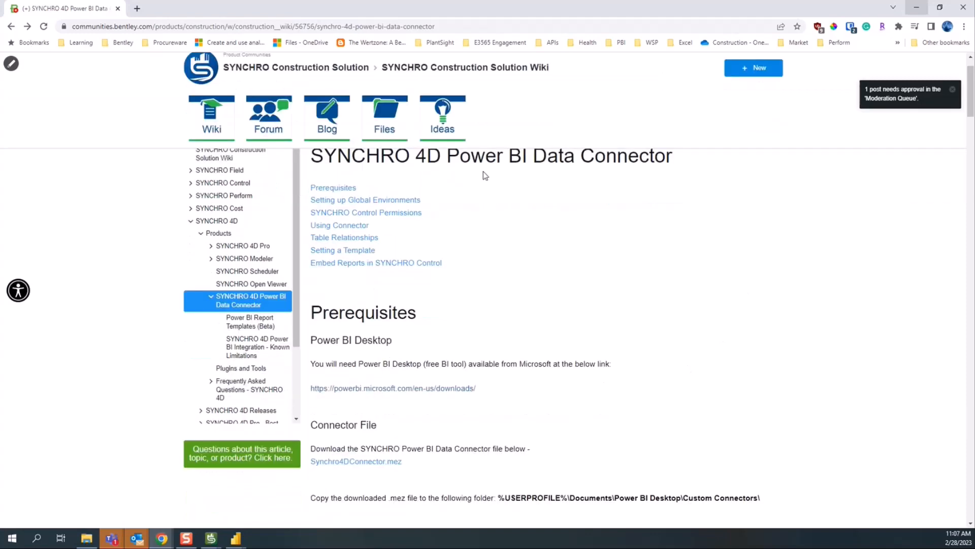
{"action": "scroll", "coordinate": [574, 427], "scroll_direction": "down", "scroll_amount": 3}
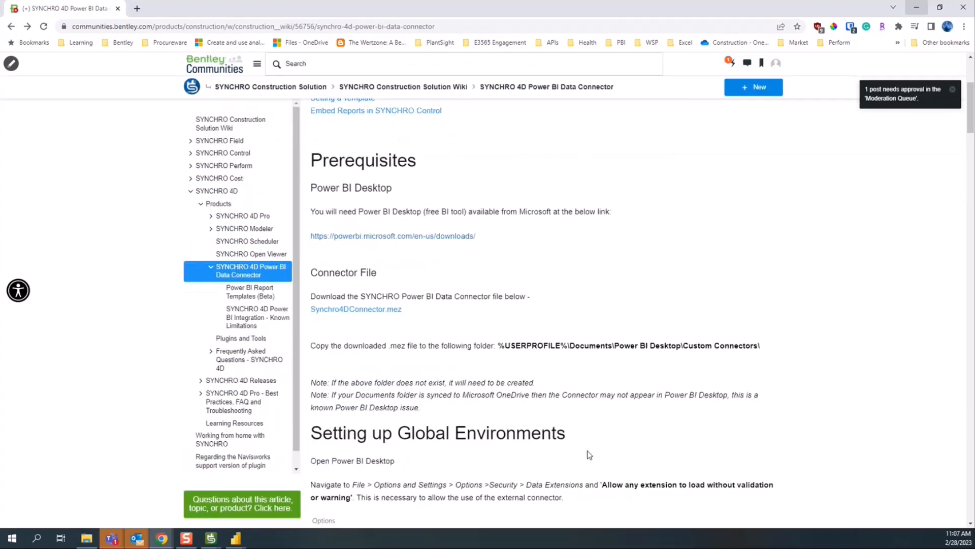
{"action": "scroll", "coordinate": [589, 453], "scroll_direction": "down", "scroll_amount": 20}
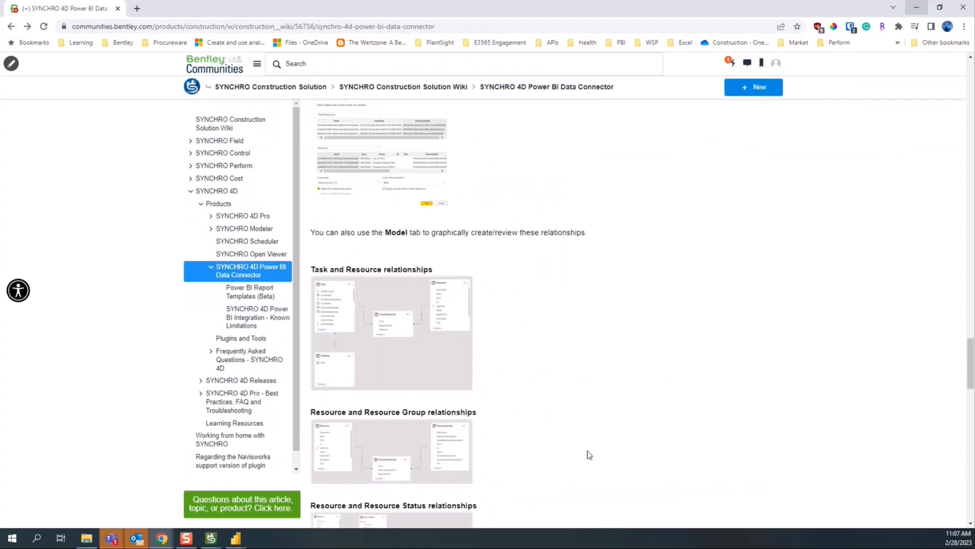
{"action": "scroll", "coordinate": [589, 453], "scroll_direction": "down", "scroll_amount": 10}
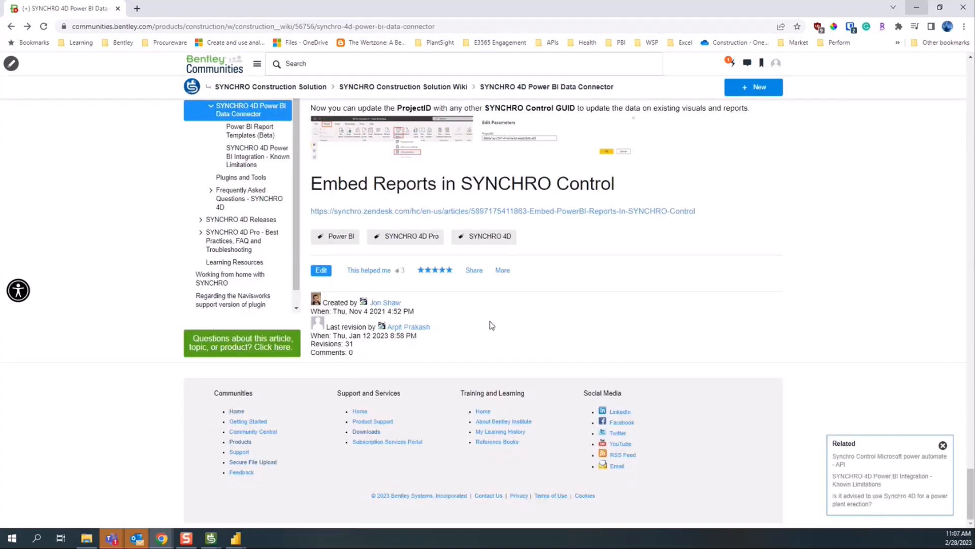
{"action": "left_click", "coordinate": [503, 270]}
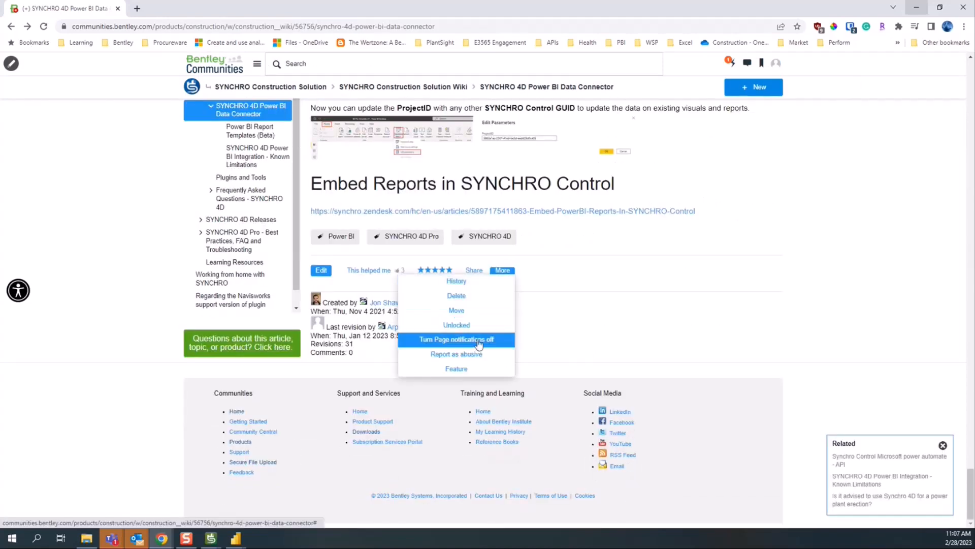
{"action": "left_click", "coordinate": [625, 329]}
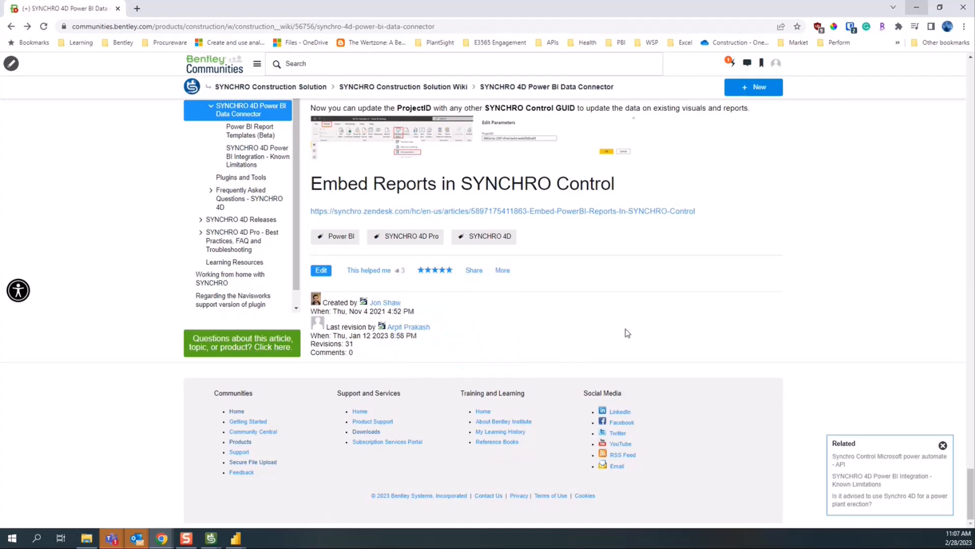
{"action": "scroll", "coordinate": [527, 419], "scroll_direction": "up", "scroll_amount": 20}
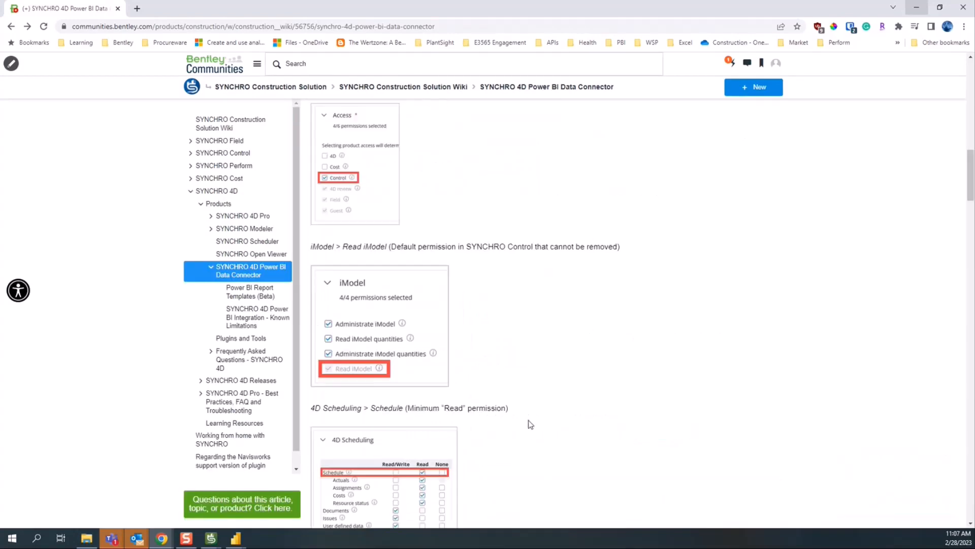
{"action": "scroll", "coordinate": [562, 428], "scroll_direction": "up", "scroll_amount": 10}
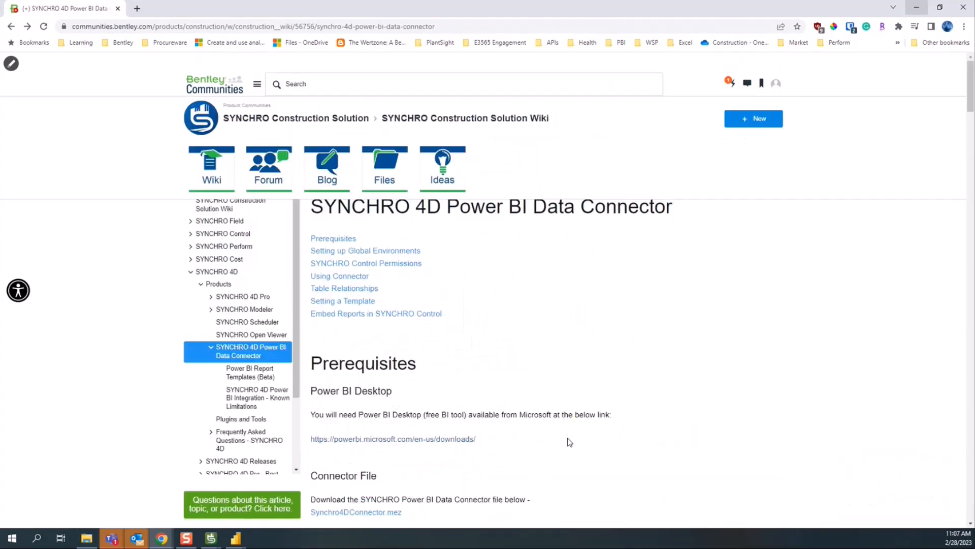
{"action": "left_click", "coordinate": [778, 86]}
Examine the article's prerequisites for the connector file download and the Custom Connectors destination folder path
{"action": "scroll", "coordinate": [431, 387], "scroll_direction": "down", "scroll_amount": 4}
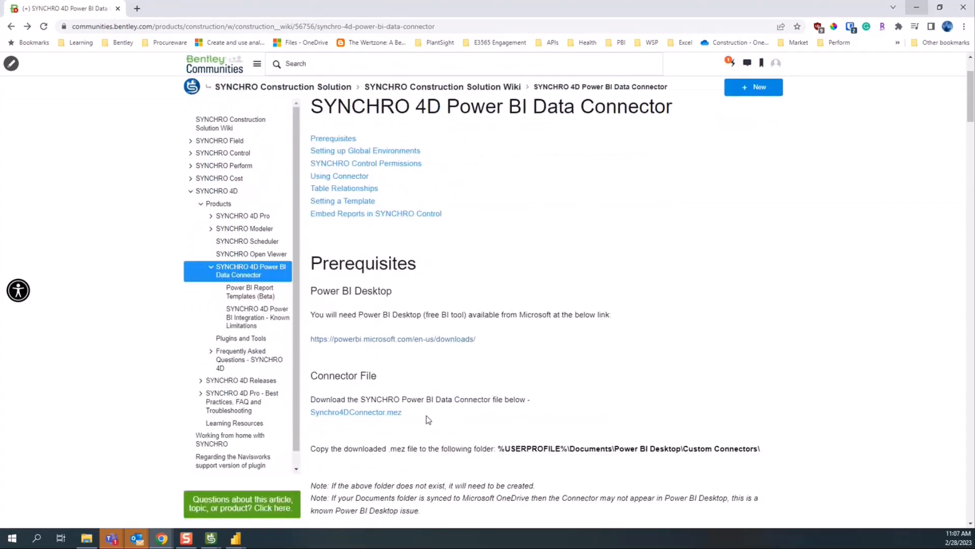
{"action": "left_click_drag", "start_coordinate": [304, 185], "coordinate": [413, 185]}
{"action": "left_click", "coordinate": [405, 189]}
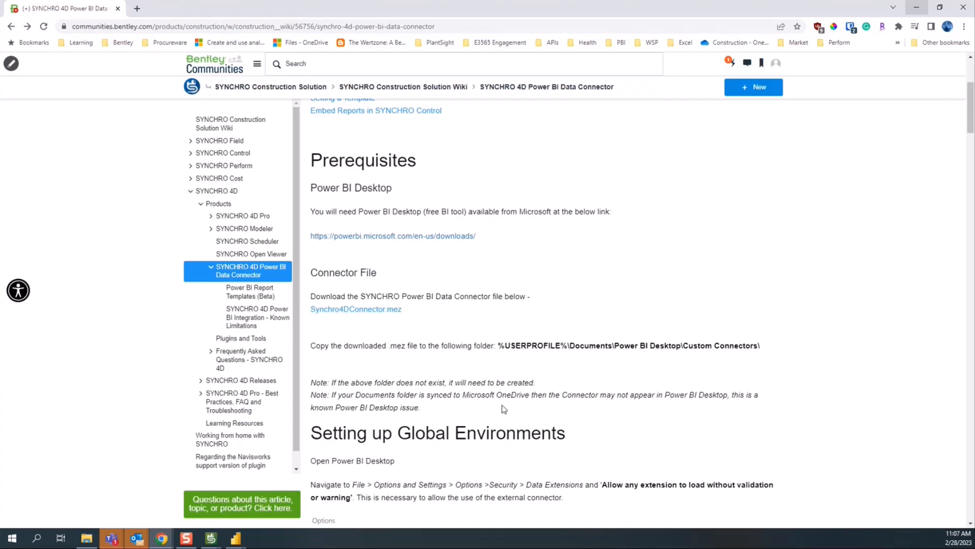
{"action": "scroll", "coordinate": [419, 359], "scroll_direction": "down", "scroll_amount": 2}
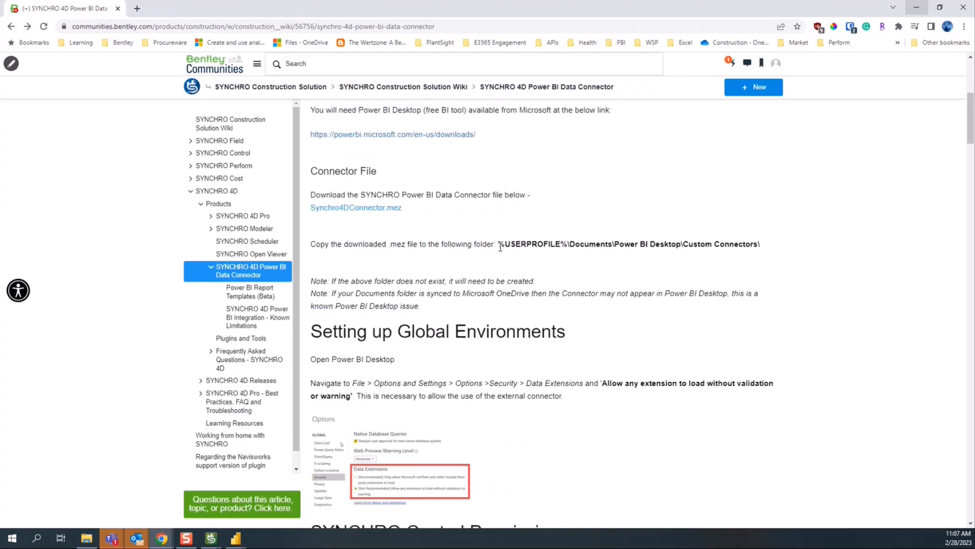
{"action": "left_click_drag", "start_coordinate": [498, 244], "coordinate": [761, 243]}
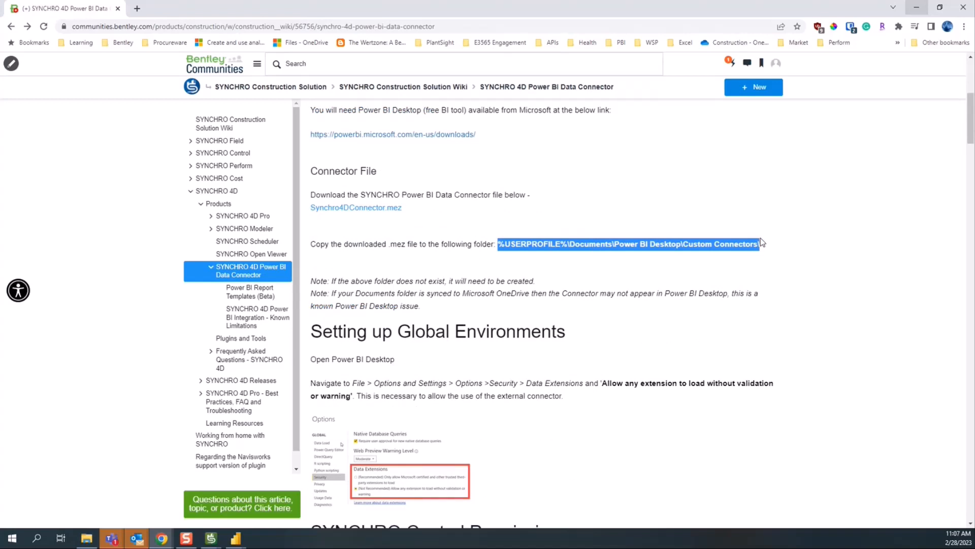
{"action": "left_click", "coordinate": [609, 240]}
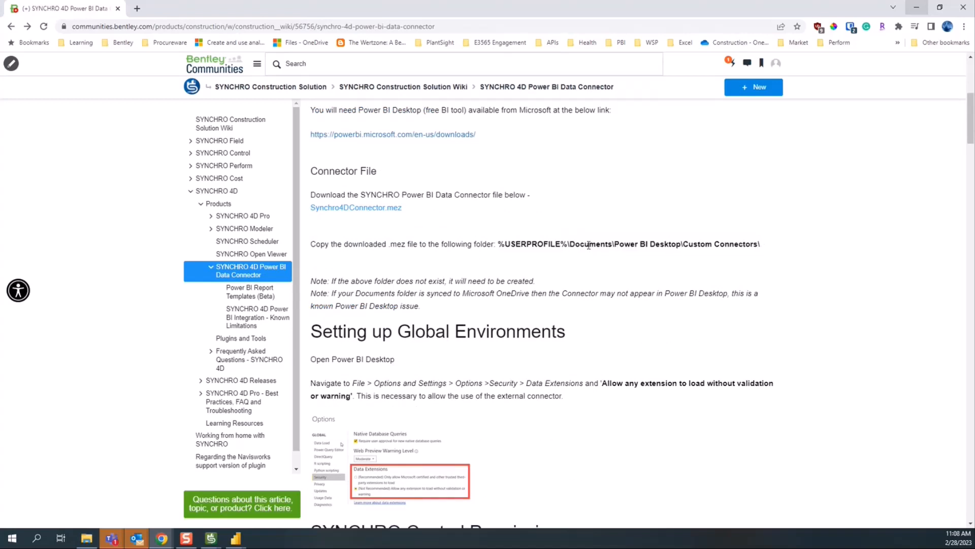
{"action": "left_click_drag", "start_coordinate": [579, 244], "coordinate": [753, 239]}
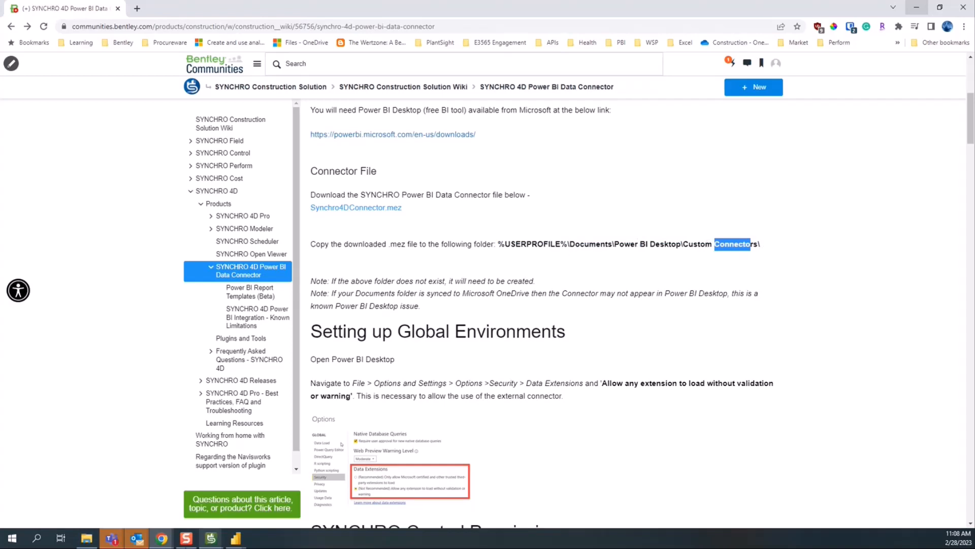
Copy the connector folder path from the article and open Documents\Power BI Desktop\Custom Connectors in File Explorer
{"action": "left_click", "coordinate": [87, 540]}
{"action": "left_click_drag", "start_coordinate": [1, 127], "coordinate": [773, 245]}
{"action": "key", "text": "ctrl+c"}
{"action": "left_click", "coordinate": [499, 244]}
{"action": "left_click", "coordinate": [594, 282]}
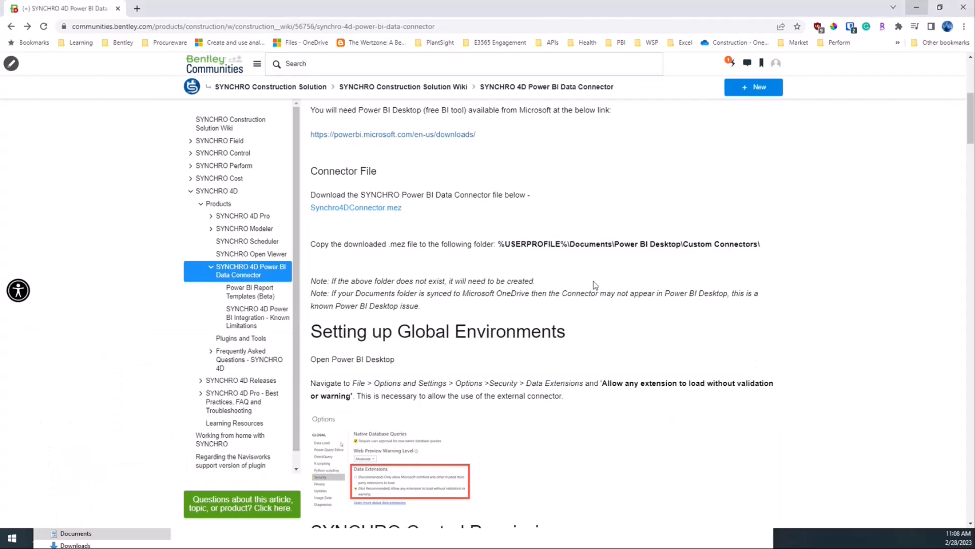
{"action": "left_click", "coordinate": [325, 538]}
{"action": "left_click_drag", "start_coordinate": [241, 341], "coordinate": [341, 51]}
{"action": "left_click", "coordinate": [422, 133]}
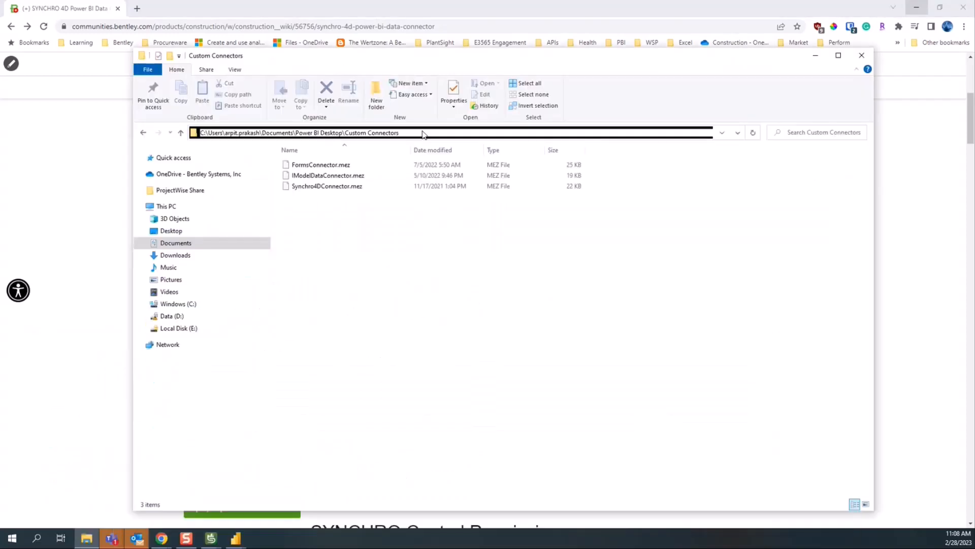
{"action": "key", "text": "ctrl+v"}
{"action": "key", "text": "Return"}
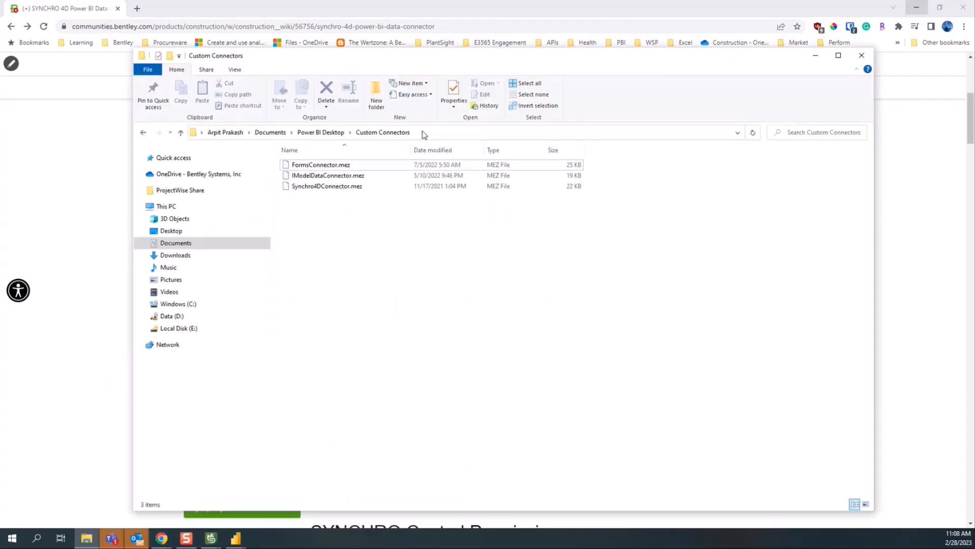
Check the parent Power BI Desktop folder, return to Custom Connectors and locate Synchro4DConnector.mez
{"action": "left_click", "coordinate": [336, 132]}
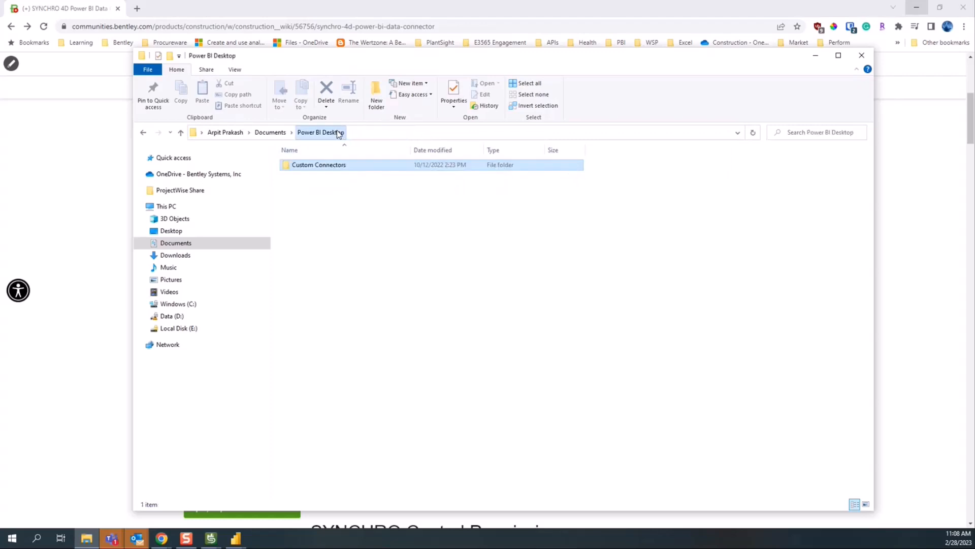
{"action": "double_click", "coordinate": [330, 170]}
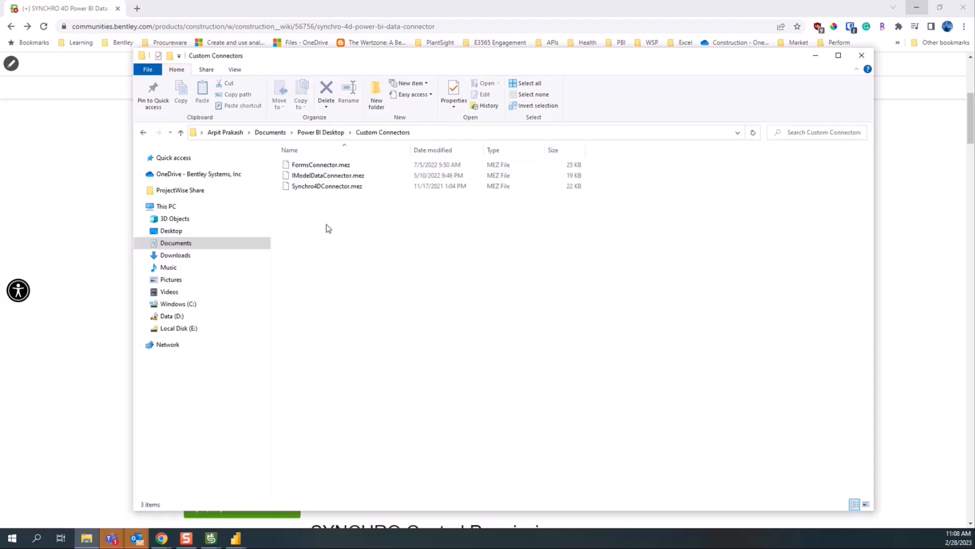
{"action": "left_click", "coordinate": [318, 188]}
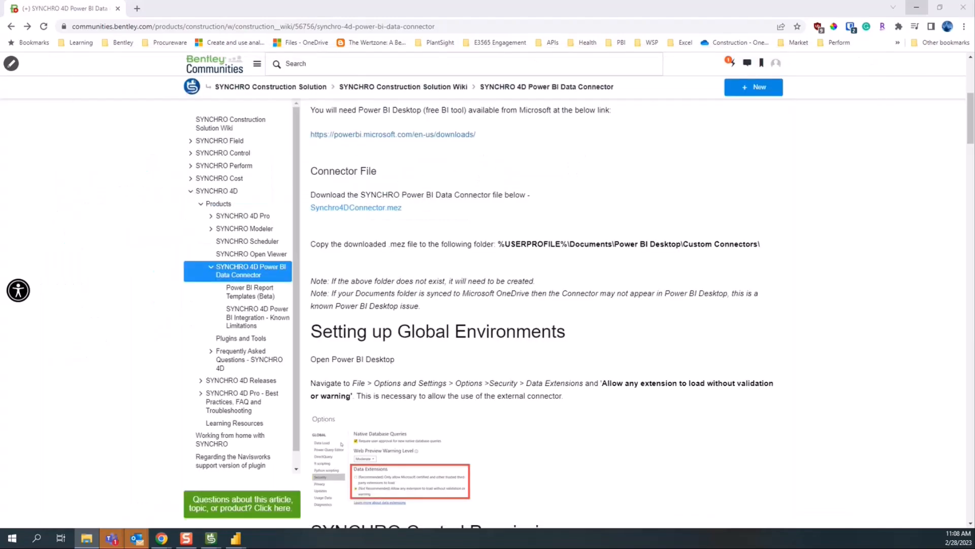
Read the article's global environment instructions and switch to the untitled report in Power BI Desktop
{"action": "scroll", "coordinate": [369, 290], "scroll_direction": "down", "scroll_amount": 2}
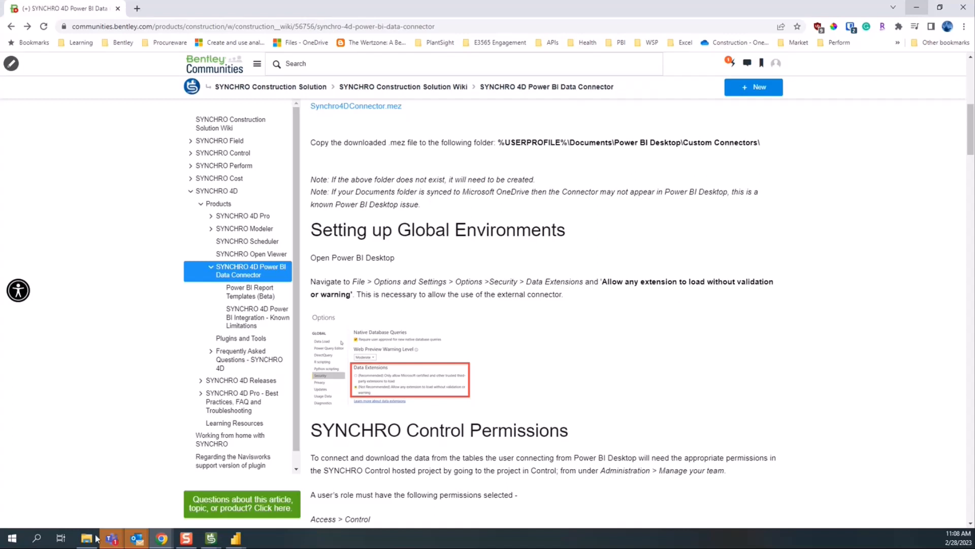
{"action": "mouse_move", "coordinate": [241, 543]}
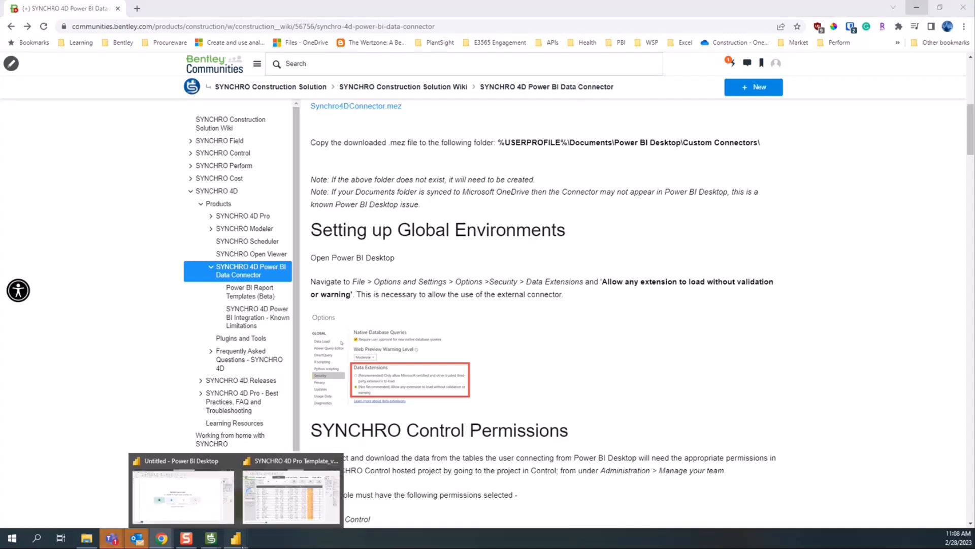
{"action": "left_click", "coordinate": [213, 512]}
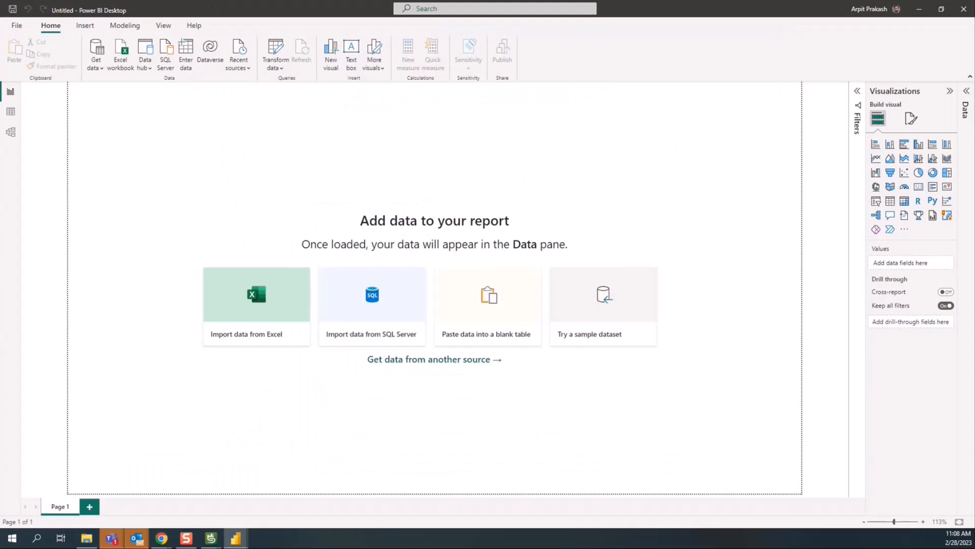
Check the Data Extensions setting in the global Security options, and leave the options without changing anything
{"action": "left_click", "coordinate": [13, 28]}
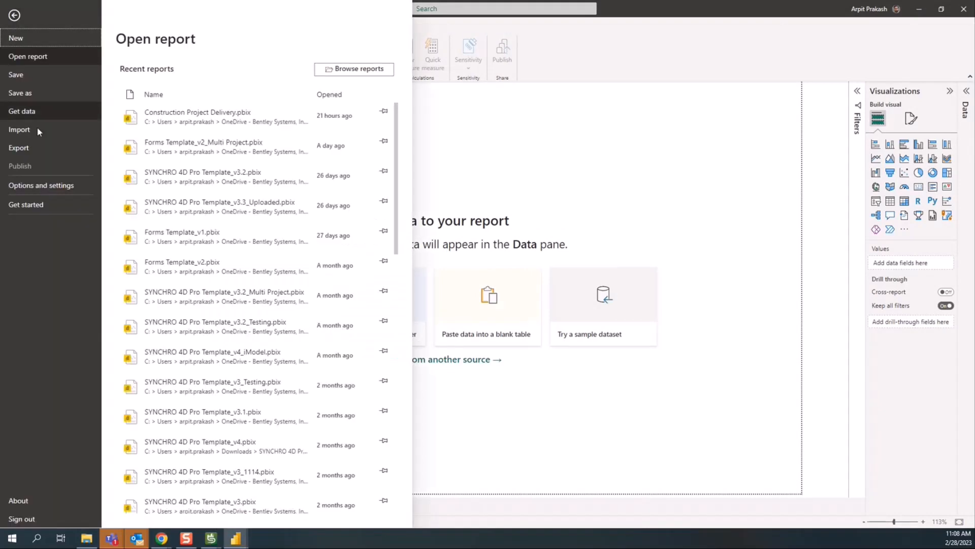
{"action": "left_click", "coordinate": [51, 186]}
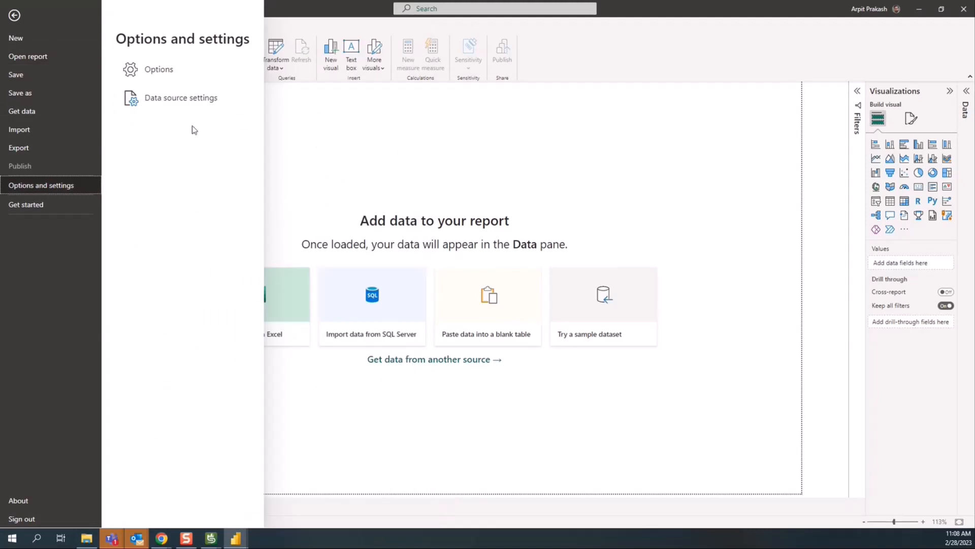
{"action": "left_click", "coordinate": [190, 74]}
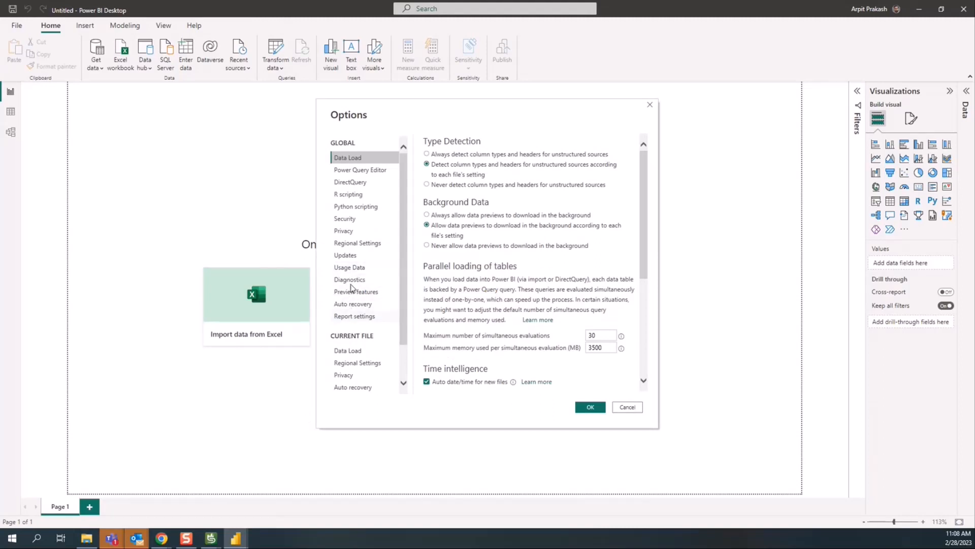
{"action": "left_click", "coordinate": [345, 218]}
{"action": "scroll", "coordinate": [534, 351], "scroll_direction": "down", "scroll_amount": 2}
{"action": "scroll", "coordinate": [536, 352], "scroll_direction": "down", "scroll_amount": 1}
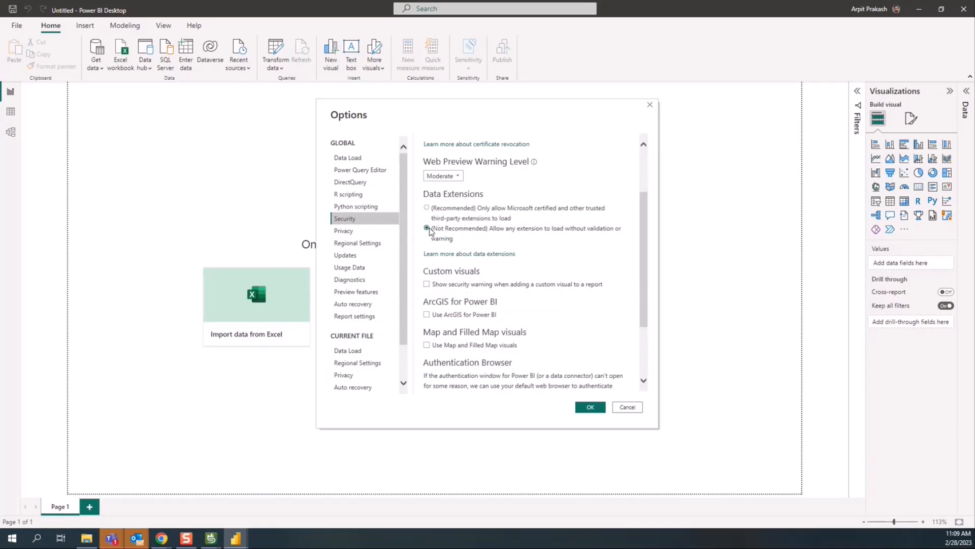
{"action": "left_click", "coordinate": [629, 409]}
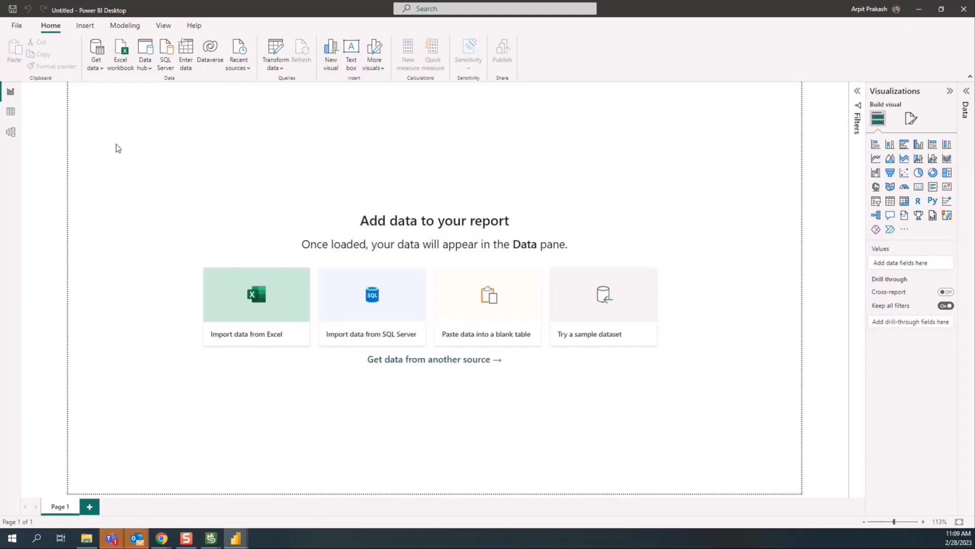
Open the full list of data sources for the report and search it for "4d"
{"action": "left_click", "coordinate": [95, 69]}
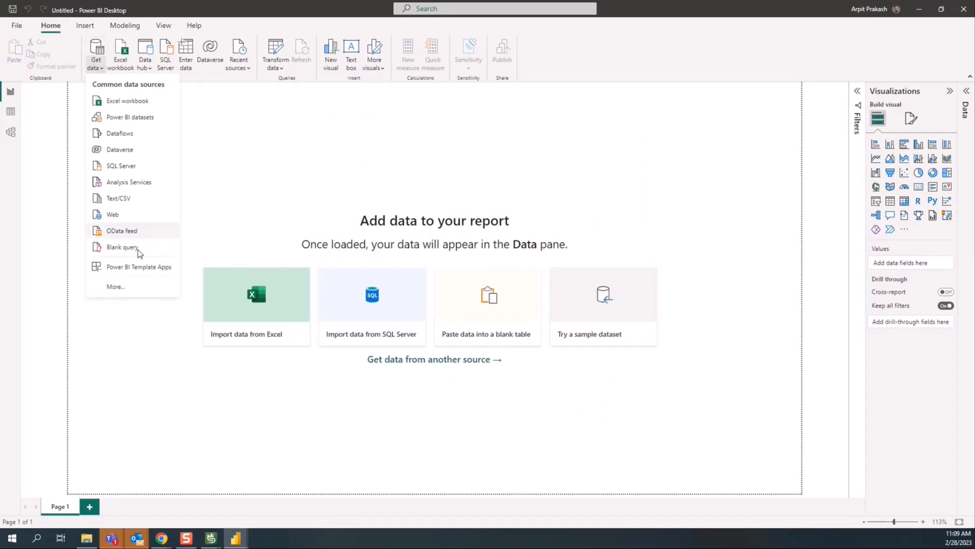
{"action": "left_click", "coordinate": [126, 292]}
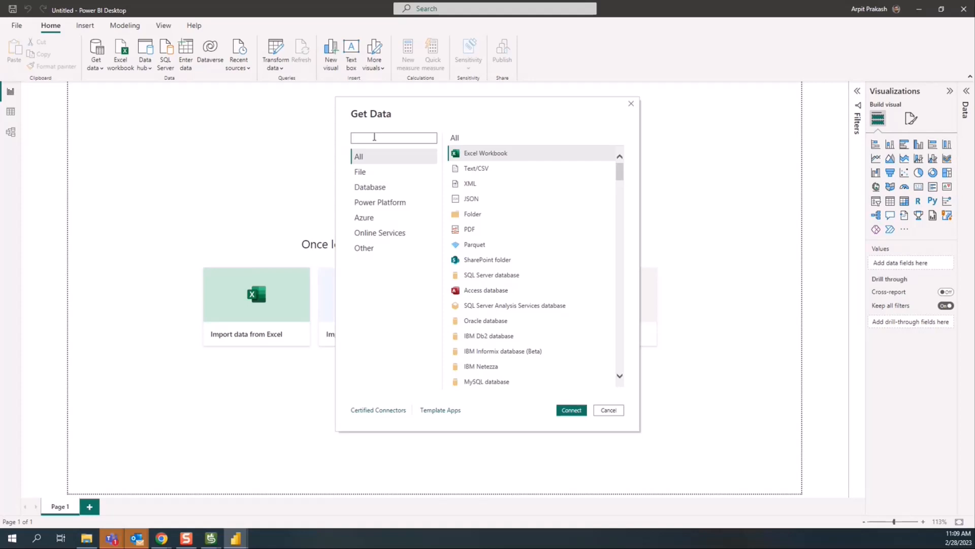
{"action": "type", "text": "4d"}
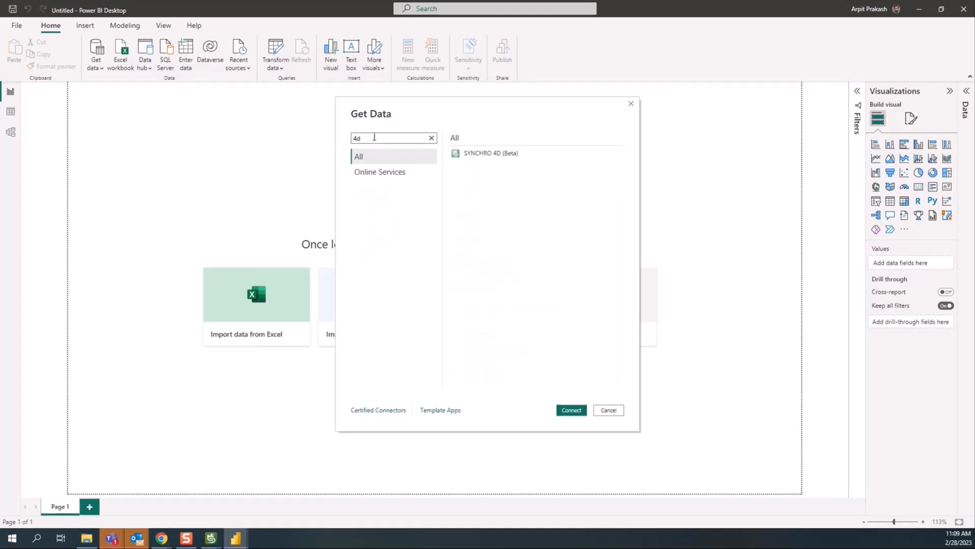
{"action": "type", "text": " pro"}
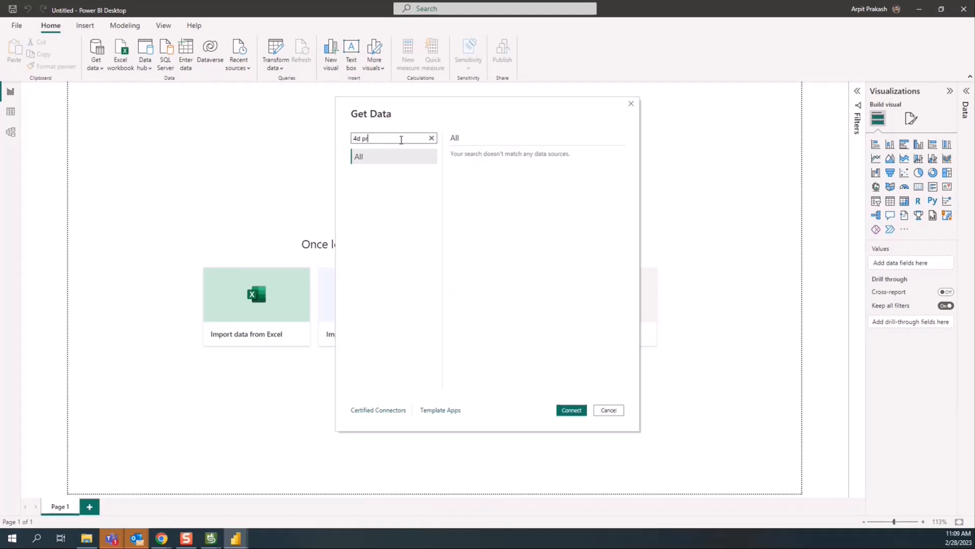
{"action": "key", "text": "BackSpace"}
{"action": "key", "text": "BackSpace"}
{"action": "key", "text": "BackSpace"}
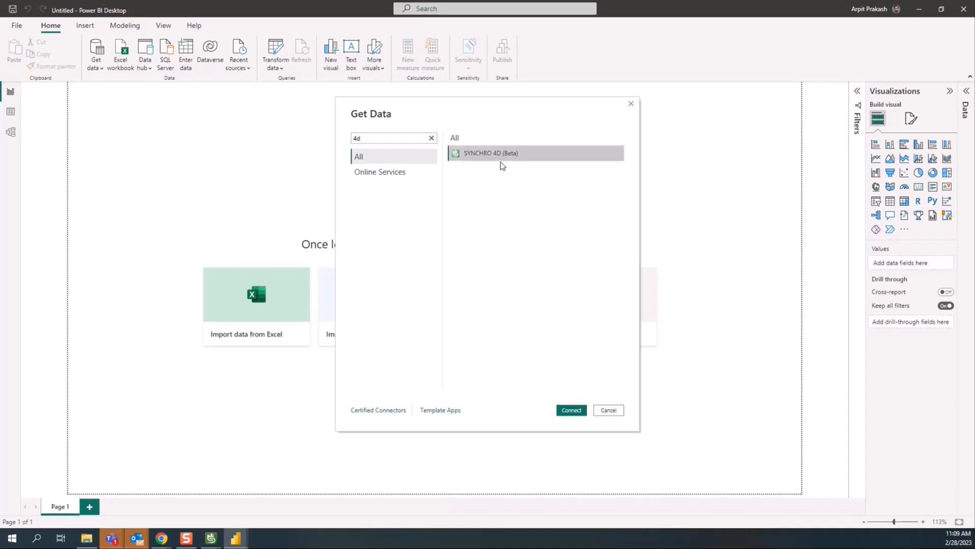
Connect to the SYNCHRO 4D (Beta) source under Online Services and start the ProjectId entry
{"action": "left_click", "coordinate": [406, 172]}
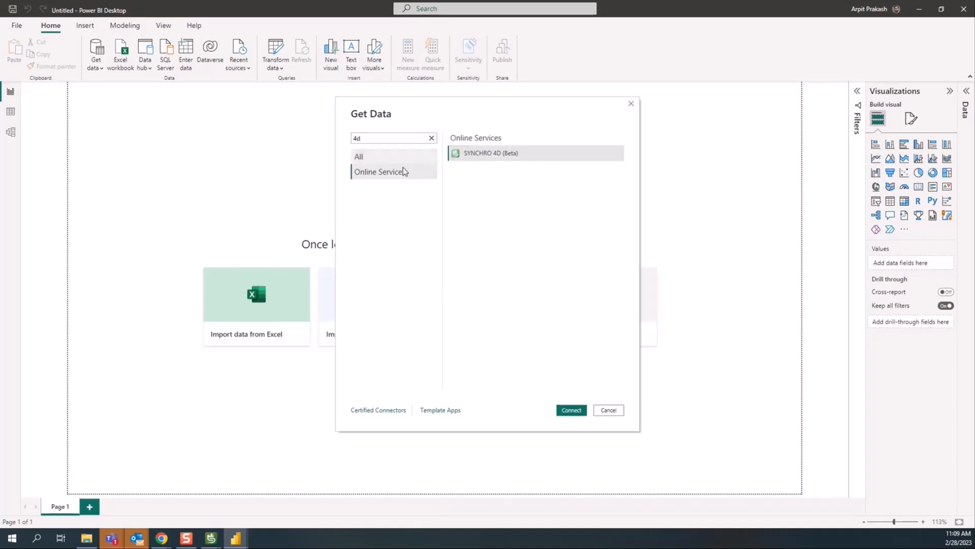
{"action": "left_click", "coordinate": [497, 152]}
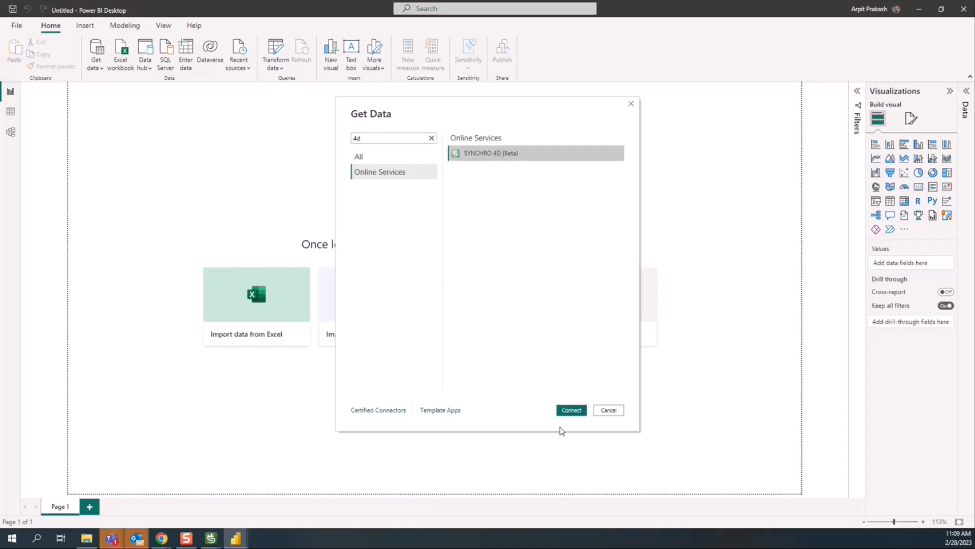
{"action": "left_click", "coordinate": [571, 410]}
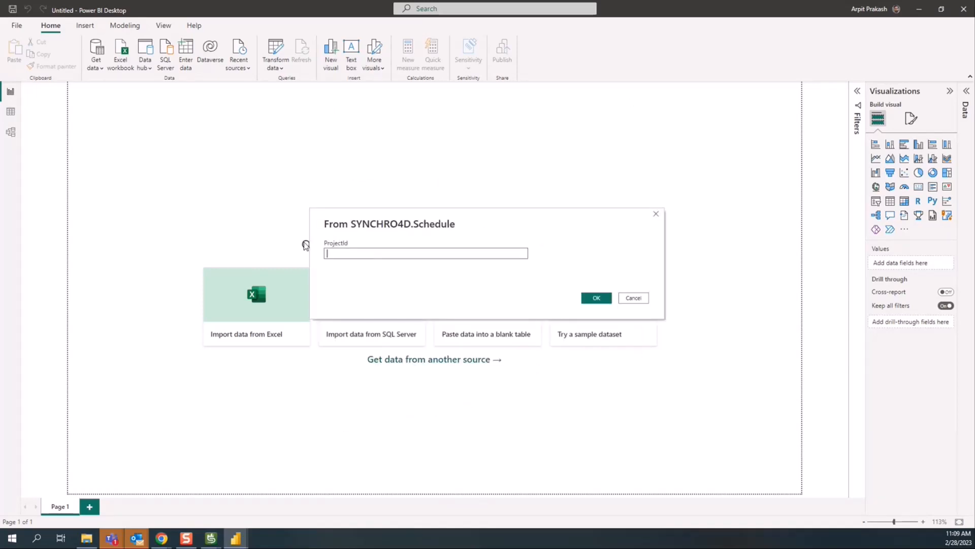
{"action": "left_click", "coordinate": [383, 250]}
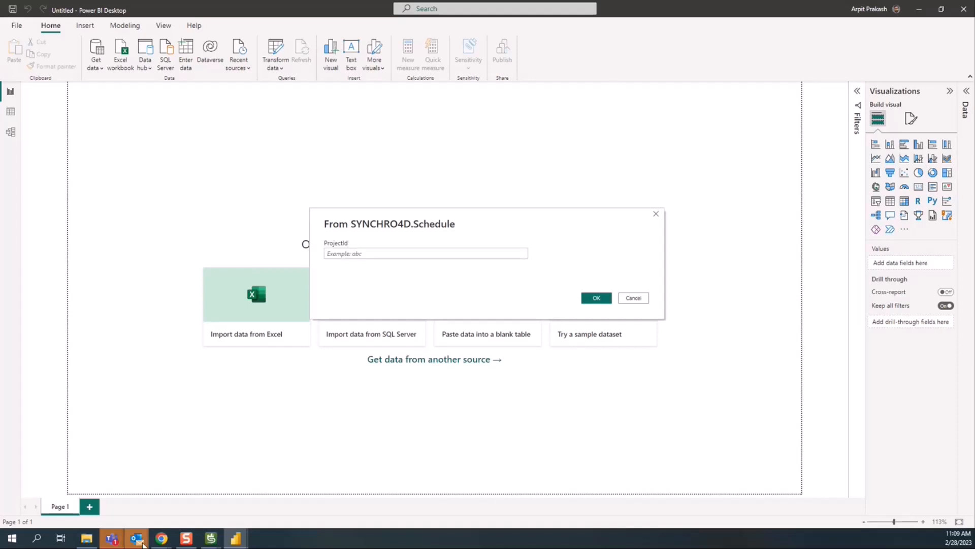
Switch to Chrome, open construction.bentley.com in a new tab and open the I95 and SH97 Highway Improvements project
{"action": "mouse_move", "coordinate": [157, 544]}
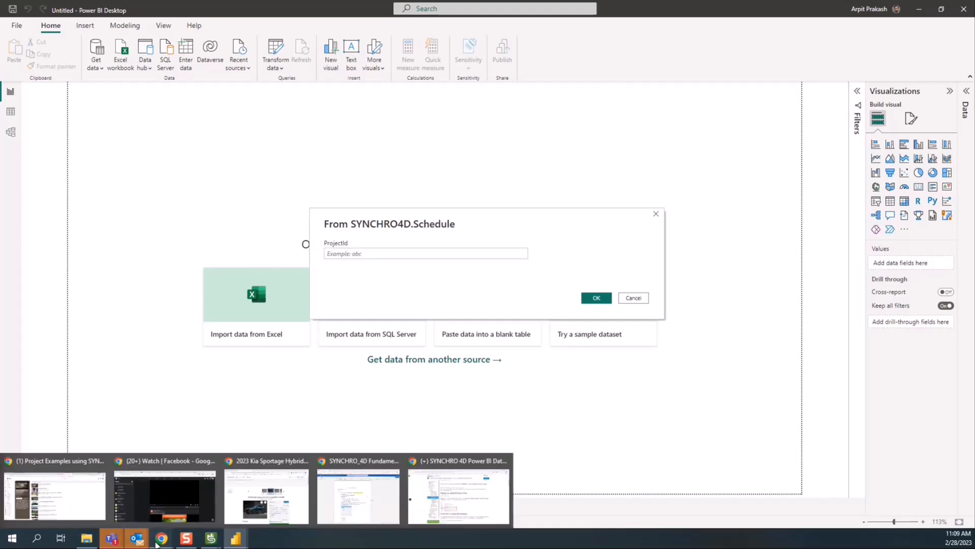
{"action": "left_click", "coordinate": [459, 495]}
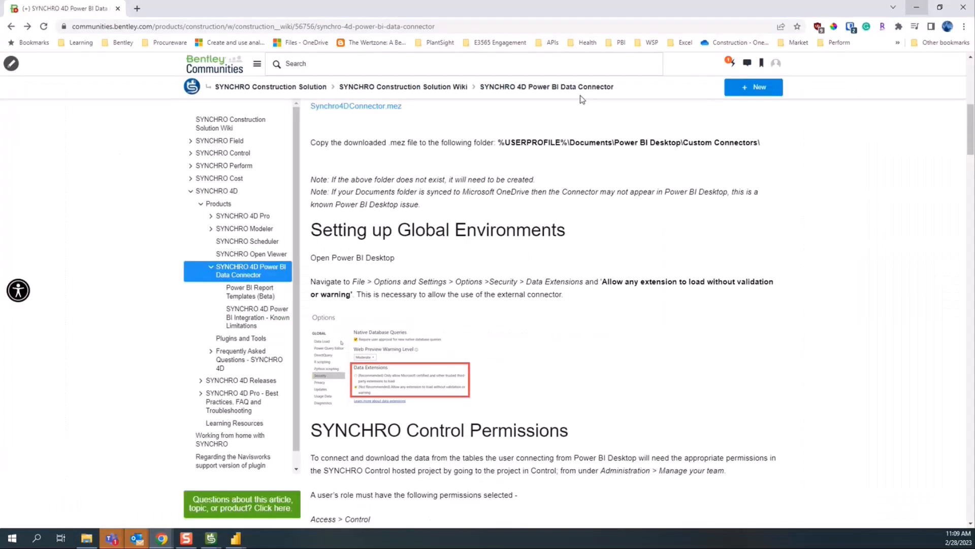
{"action": "left_click", "coordinate": [138, 8]}
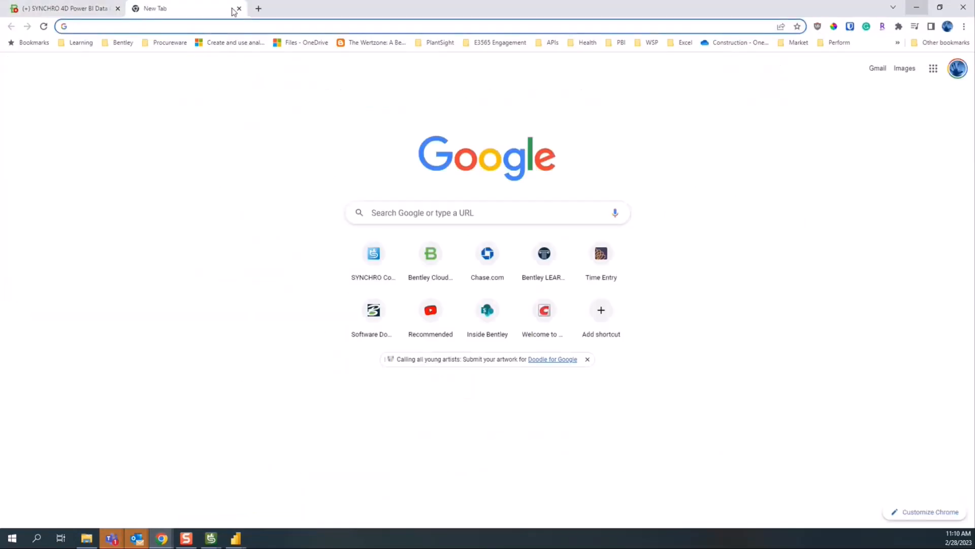
{"action": "type", "text": "synchro resource center"}
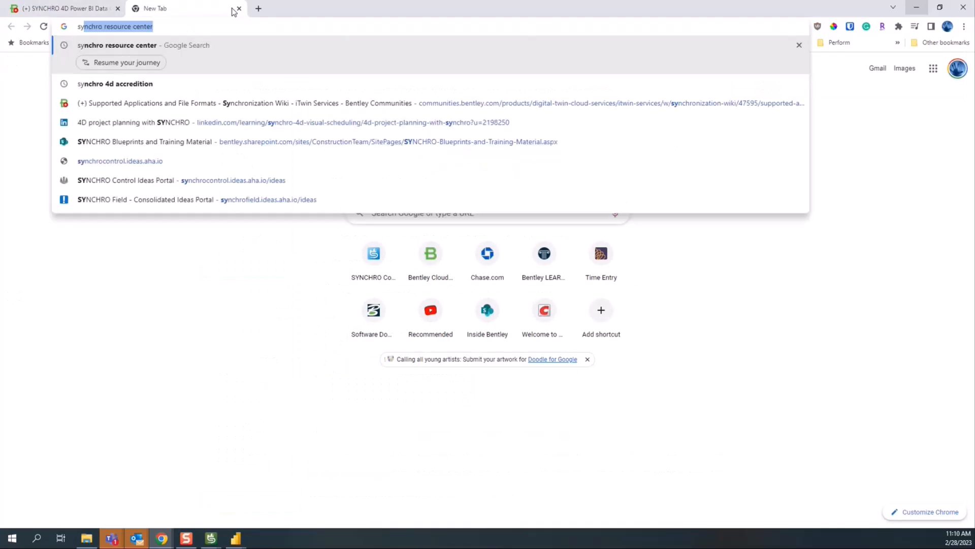
{"action": "key", "text": "ctrl+a"}
{"action": "type", "text": "con"}
{"action": "key", "text": "Return"}
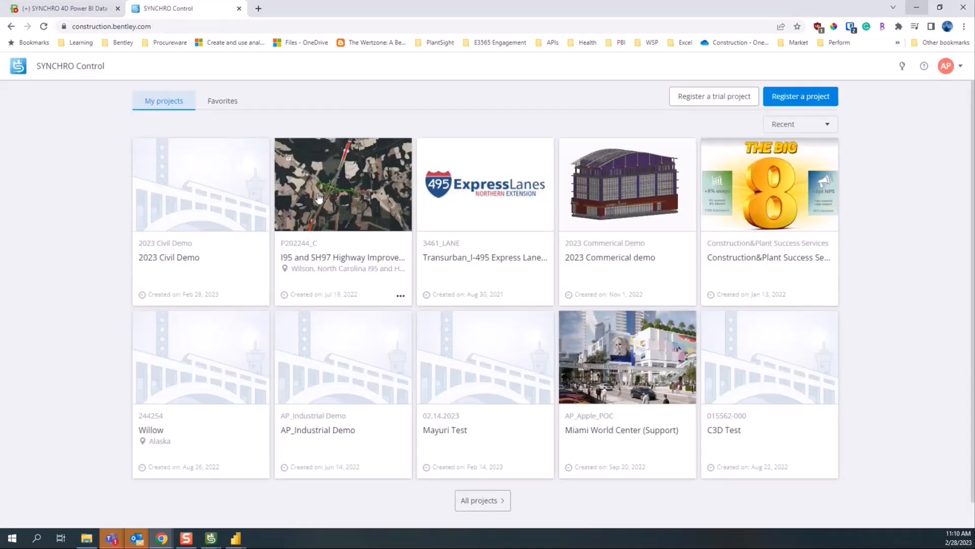
{"action": "left_click", "coordinate": [319, 201]}
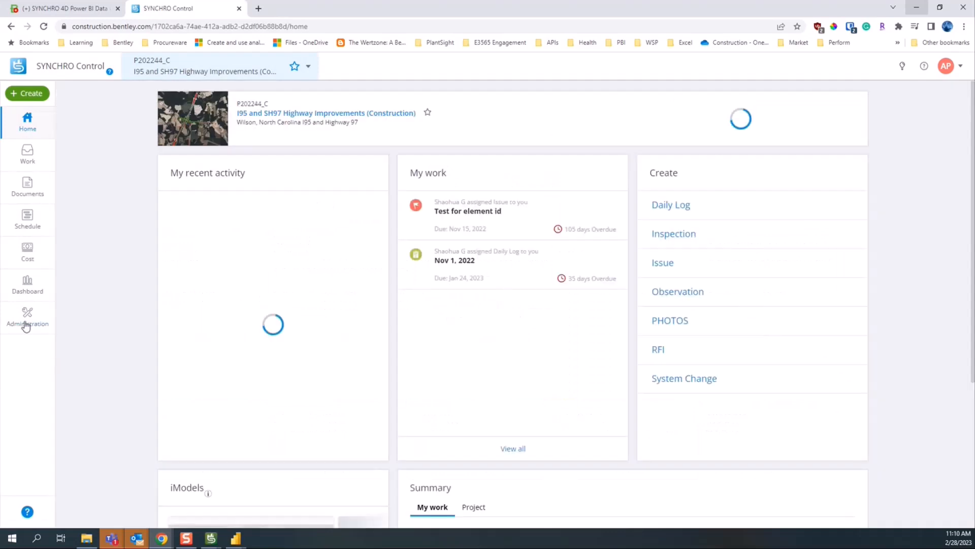
Open the project's iModel management page and check which iModel is marked 4D and primary
{"action": "left_click", "coordinate": [25, 324]}
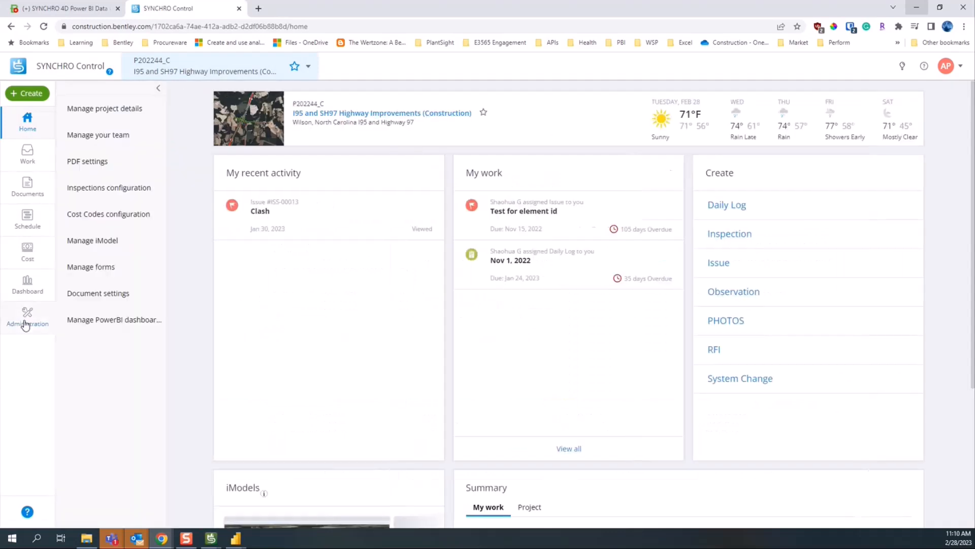
{"action": "left_click", "coordinate": [115, 241]}
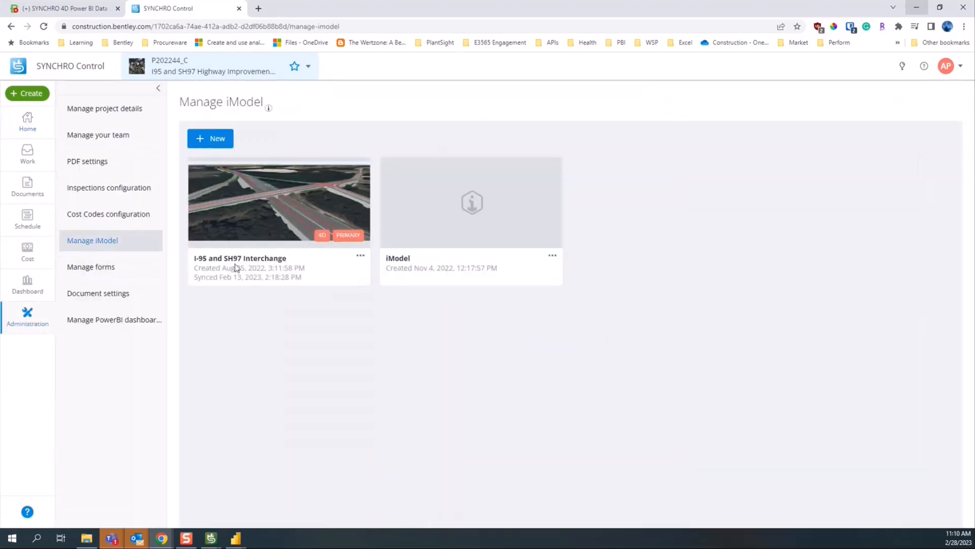
{"action": "left_click_drag", "start_coordinate": [193, 260], "coordinate": [287, 260]}
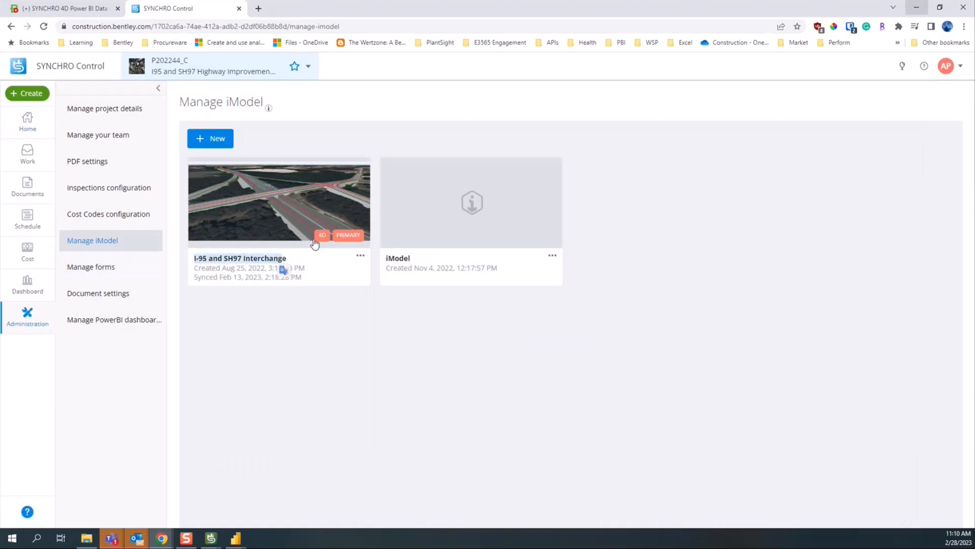
{"action": "left_click", "coordinate": [307, 293]}
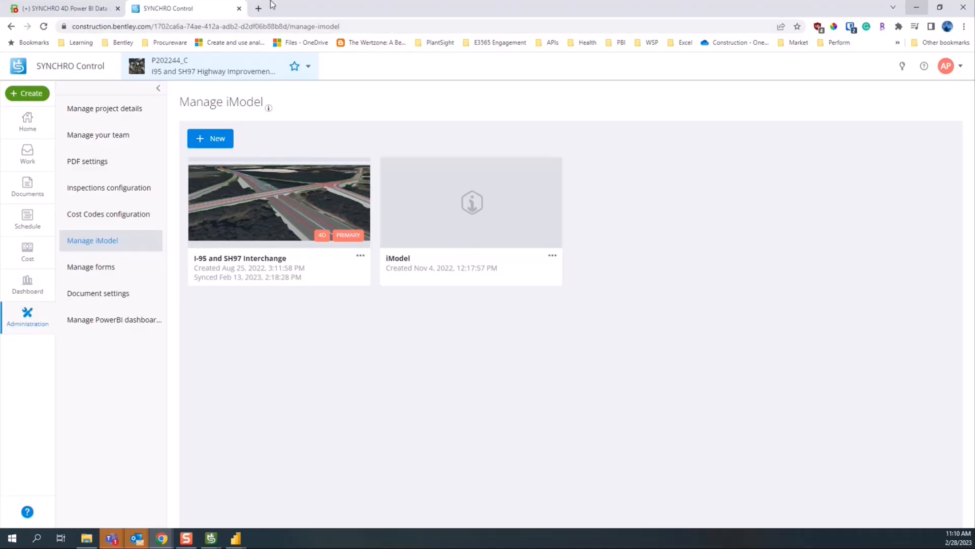
{"action": "left_click_drag", "start_coordinate": [272, 5], "coordinate": [388, 434]}
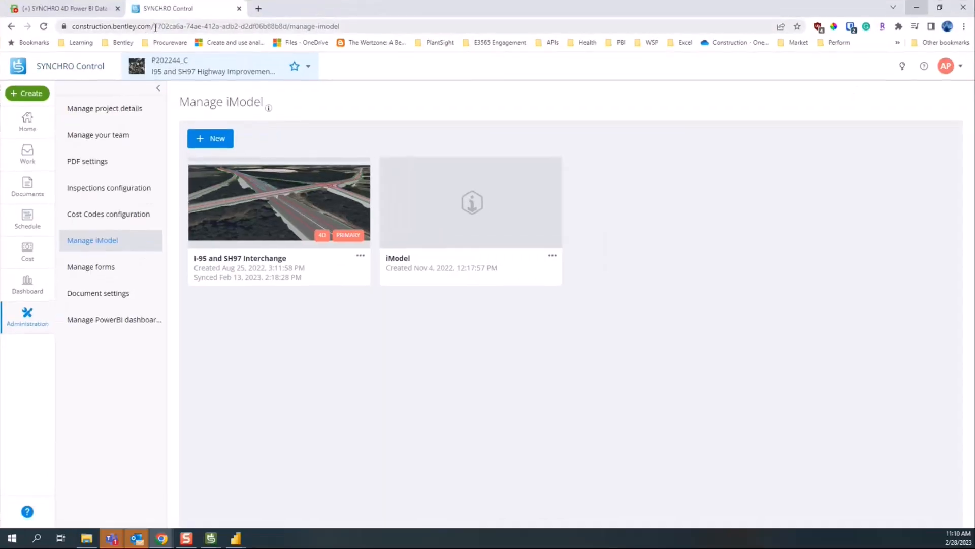
Locate the project ID in the page address, copy it from the project details and leave the project unedited
{"action": "left_click_drag", "start_coordinate": [156, 26], "coordinate": [311, 26]}
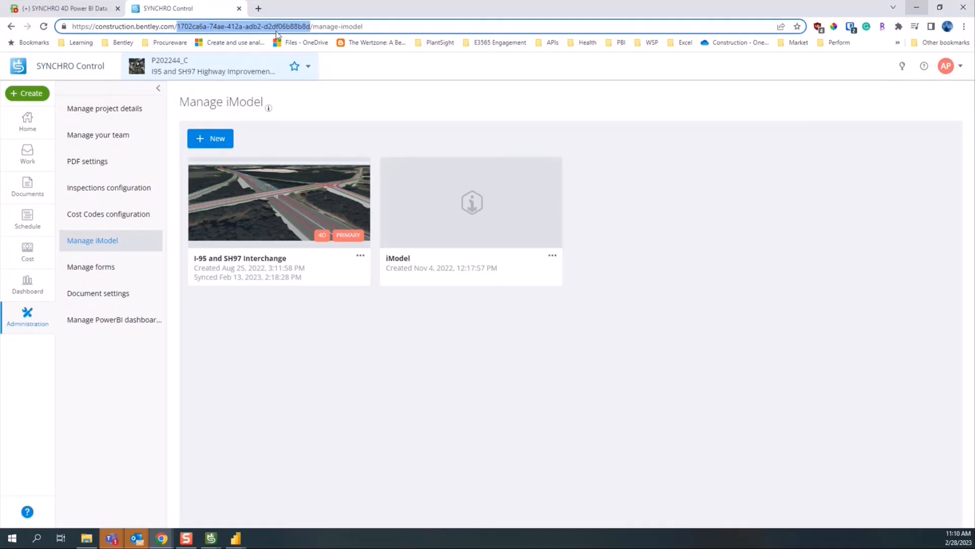
{"action": "left_click", "coordinate": [30, 124]}
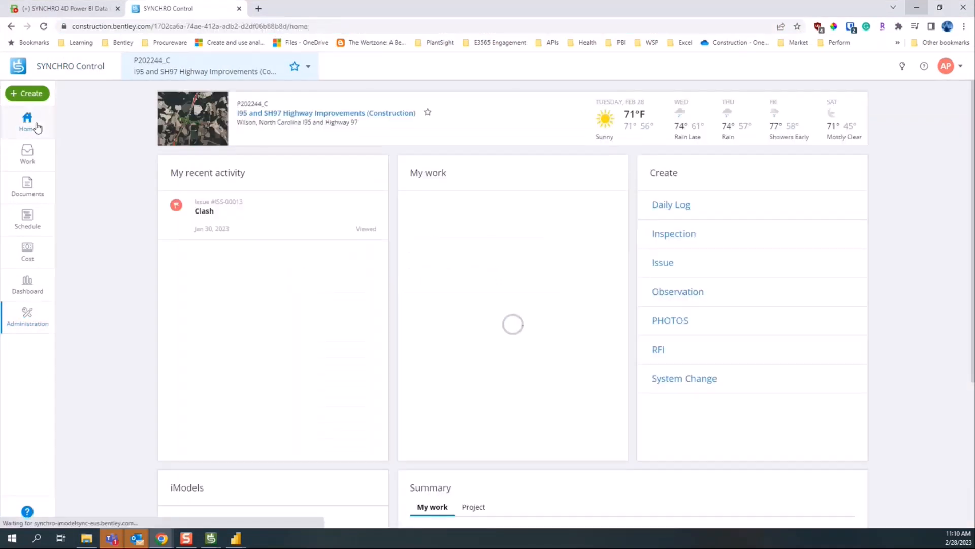
{"action": "left_click", "coordinate": [39, 329]}
{"action": "left_click", "coordinate": [102, 109]}
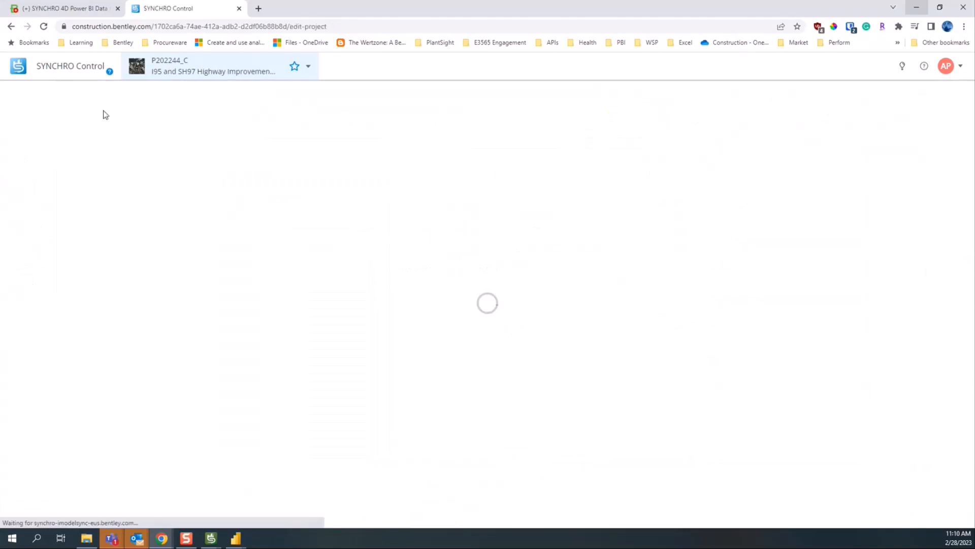
{"action": "left_click_drag", "start_coordinate": [349, 261], "coordinate": [394, 260]}
{"action": "left_click", "coordinate": [507, 271]}
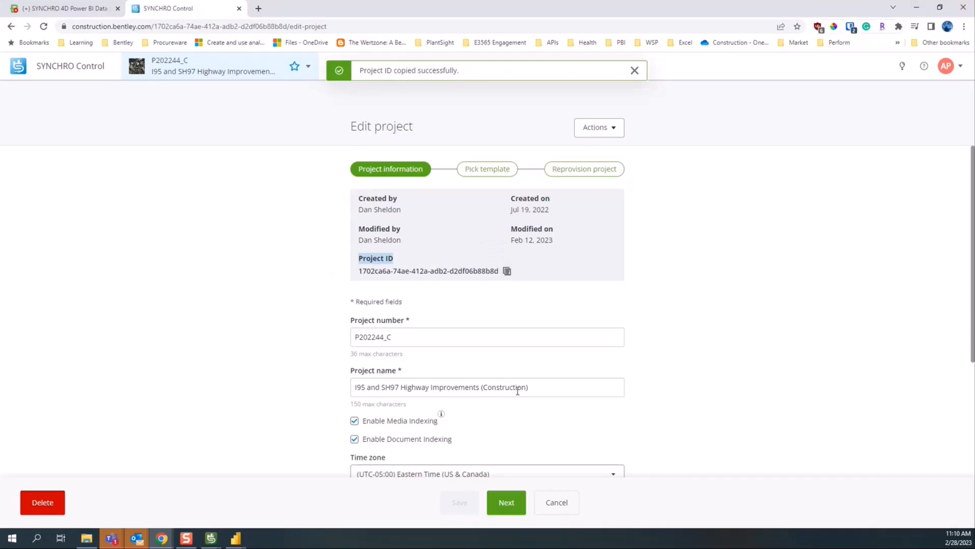
{"action": "left_click", "coordinate": [548, 517]}
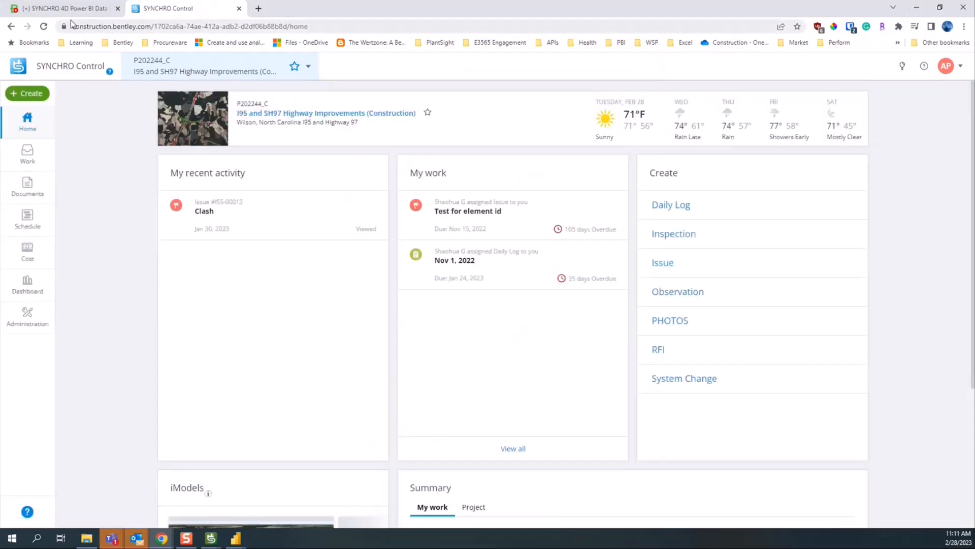
Return to the connector article and read the SYNCHRO Control permissions and the sync settings required for User Field data
{"action": "left_click", "coordinate": [14, 8]}
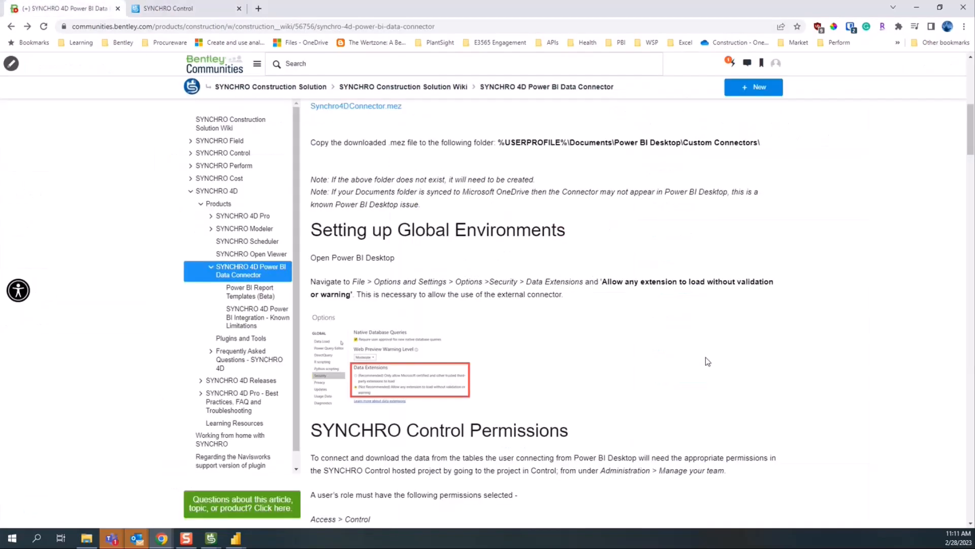
{"action": "scroll", "coordinate": [707, 363], "scroll_direction": "down", "scroll_amount": 3}
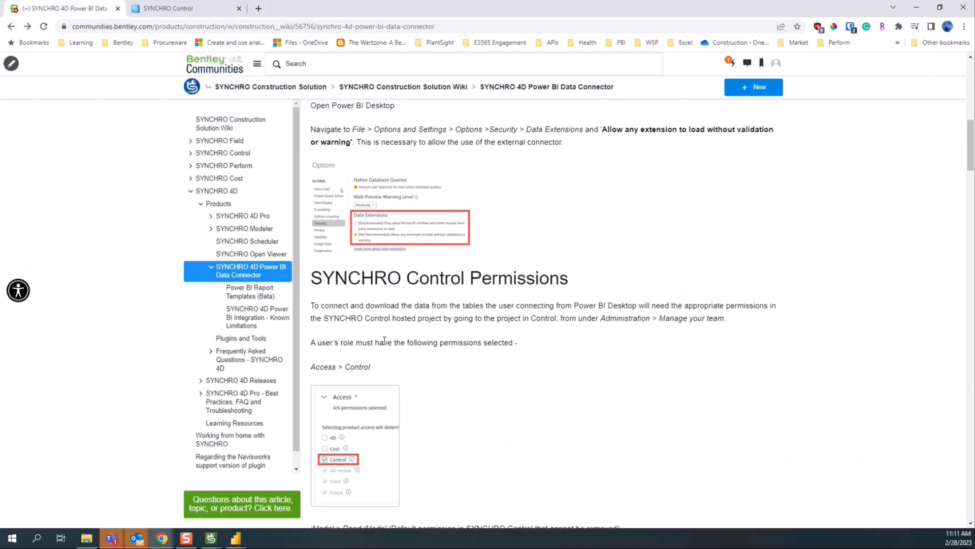
{"action": "scroll", "coordinate": [385, 341], "scroll_direction": "down", "scroll_amount": 1}
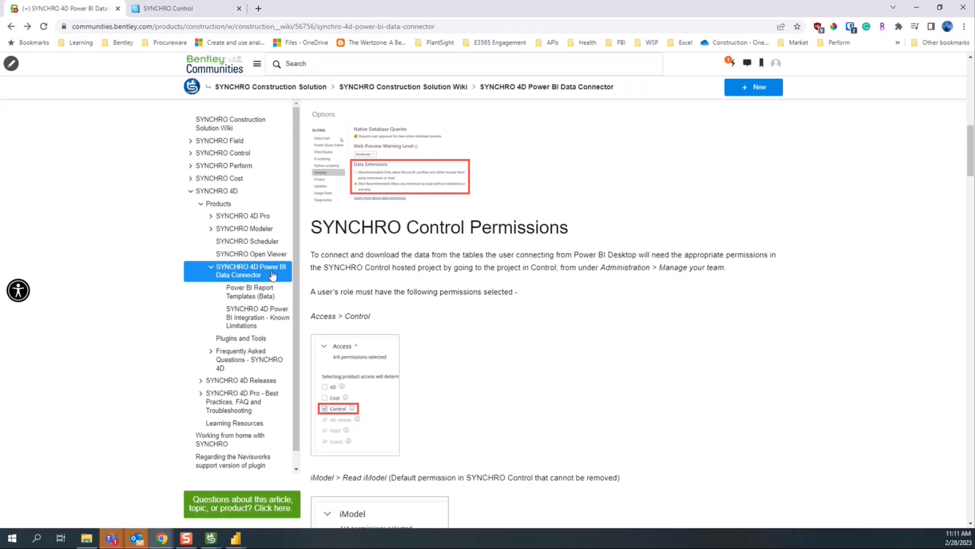
{"action": "scroll", "coordinate": [367, 399], "scroll_direction": "up", "scroll_amount": 3}
{"action": "scroll", "coordinate": [370, 372], "scroll_direction": "down", "scroll_amount": 4}
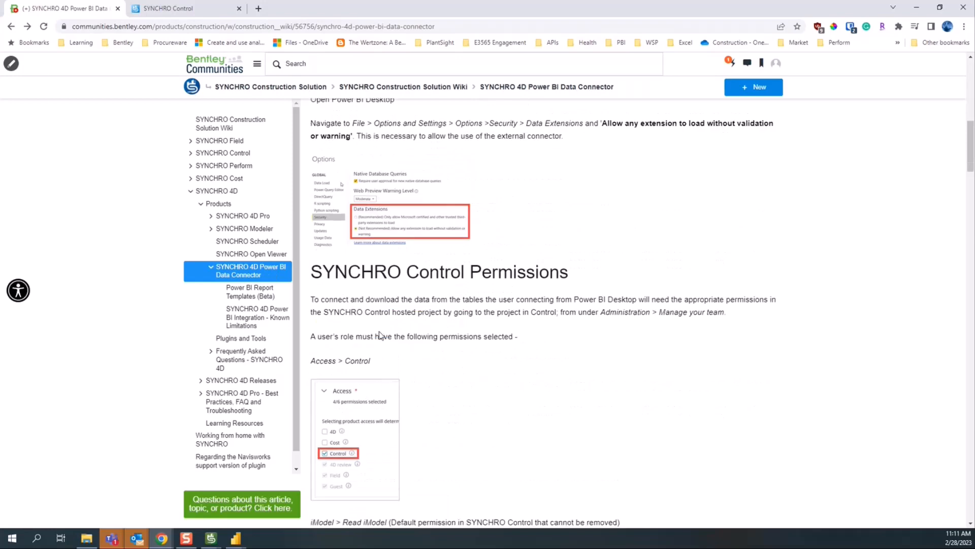
{"action": "scroll", "coordinate": [373, 347], "scroll_direction": "down", "scroll_amount": 2}
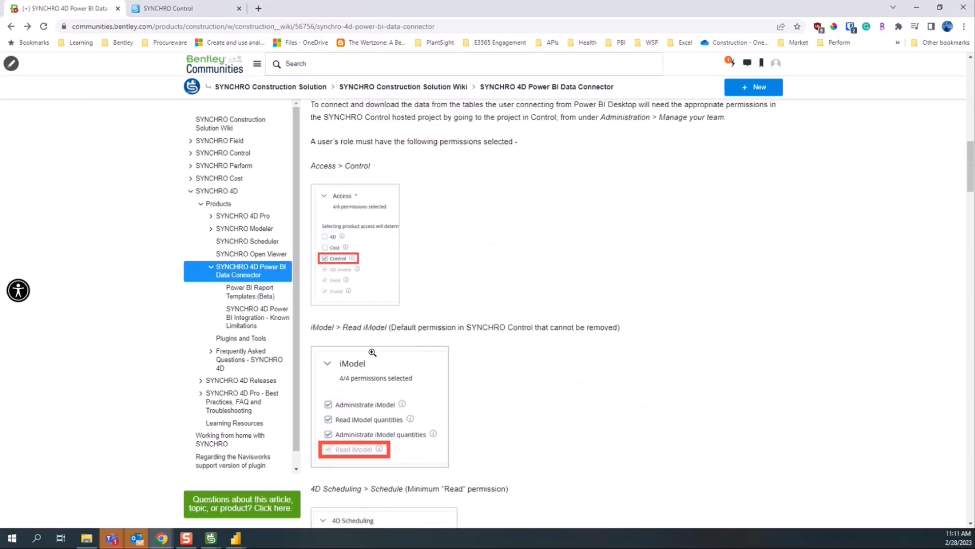
{"action": "scroll", "coordinate": [424, 481], "scroll_direction": "down", "scroll_amount": 2}
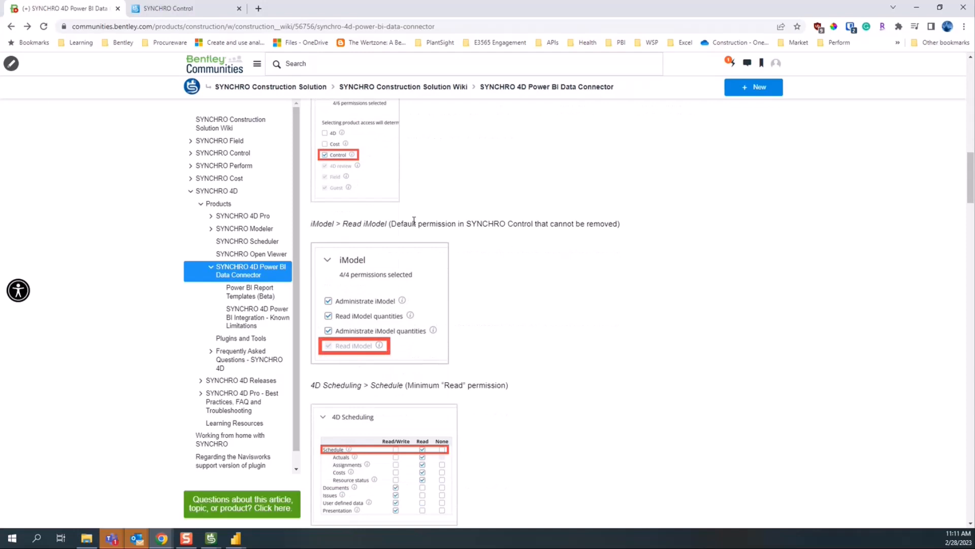
{"action": "scroll", "coordinate": [404, 449], "scroll_direction": "down", "scroll_amount": 2}
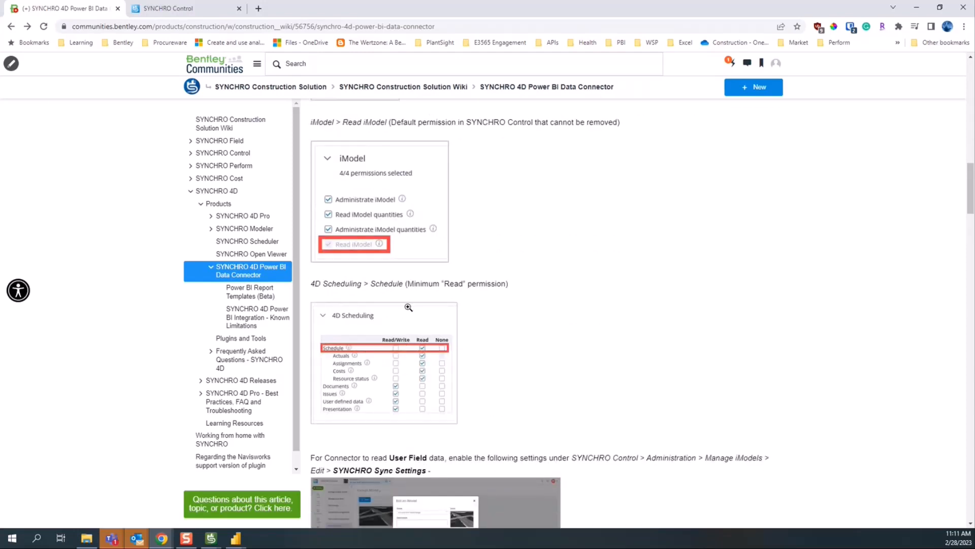
{"action": "scroll", "coordinate": [373, 330], "scroll_direction": "down", "scroll_amount": 1}
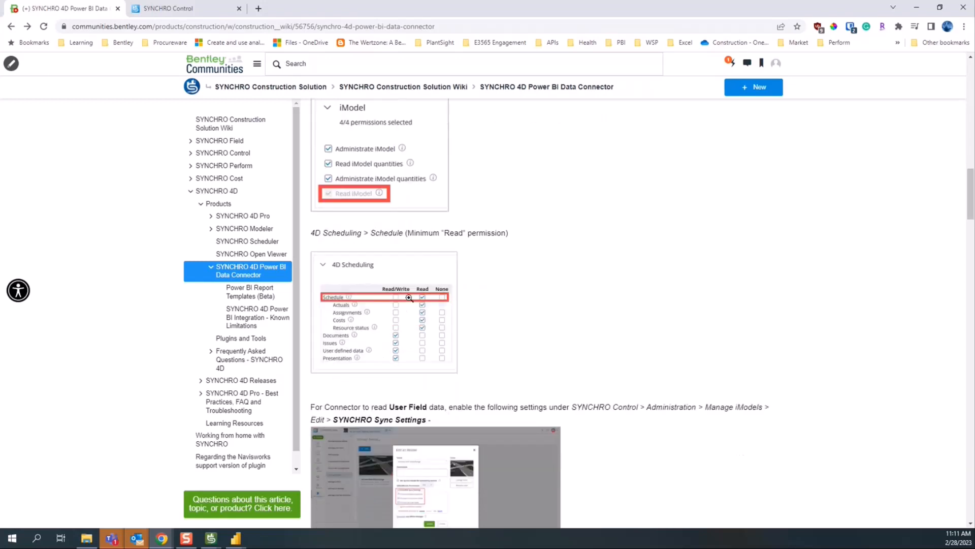
{"action": "scroll", "coordinate": [407, 386], "scroll_direction": "down", "scroll_amount": 1}
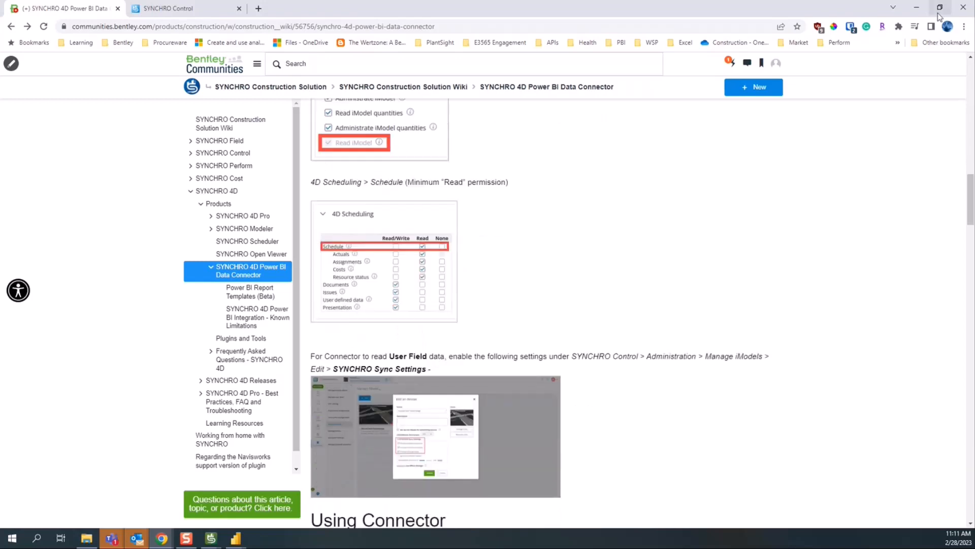
{"action": "scroll", "coordinate": [686, 245], "scroll_direction": "down", "scroll_amount": 1}
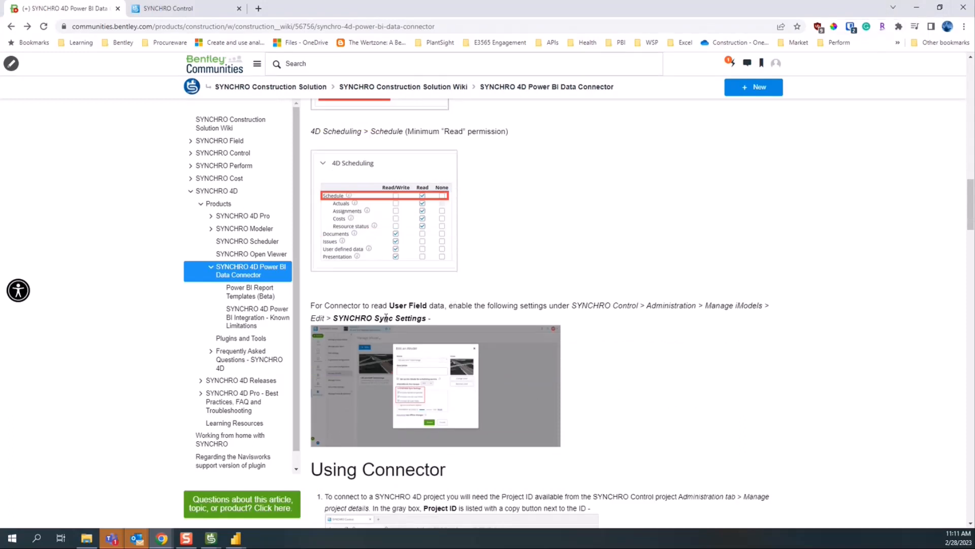
Highlight the User Field data wording in the connector article's sync settings requirement
{"action": "left_click_drag", "start_coordinate": [391, 304], "coordinate": [445, 307]}
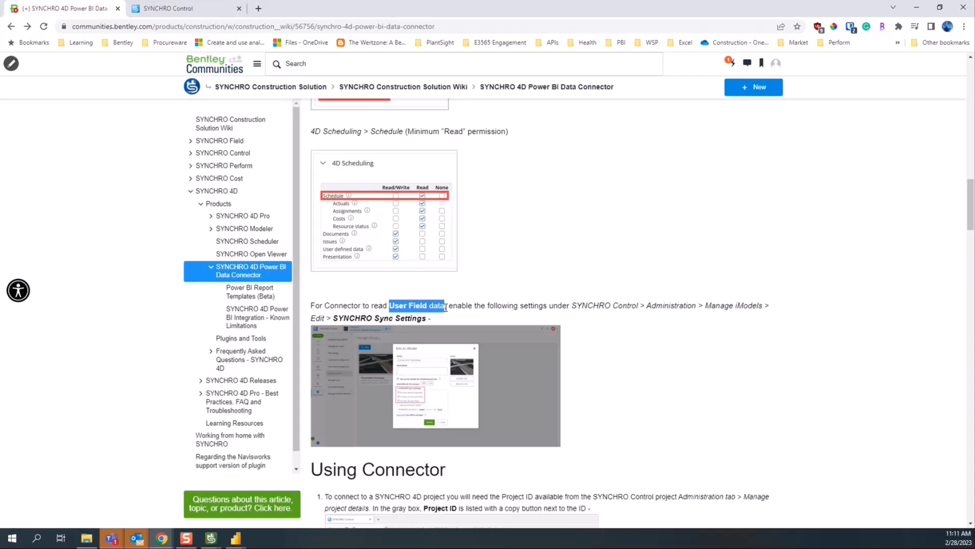
{"action": "left_click", "coordinate": [390, 304]}
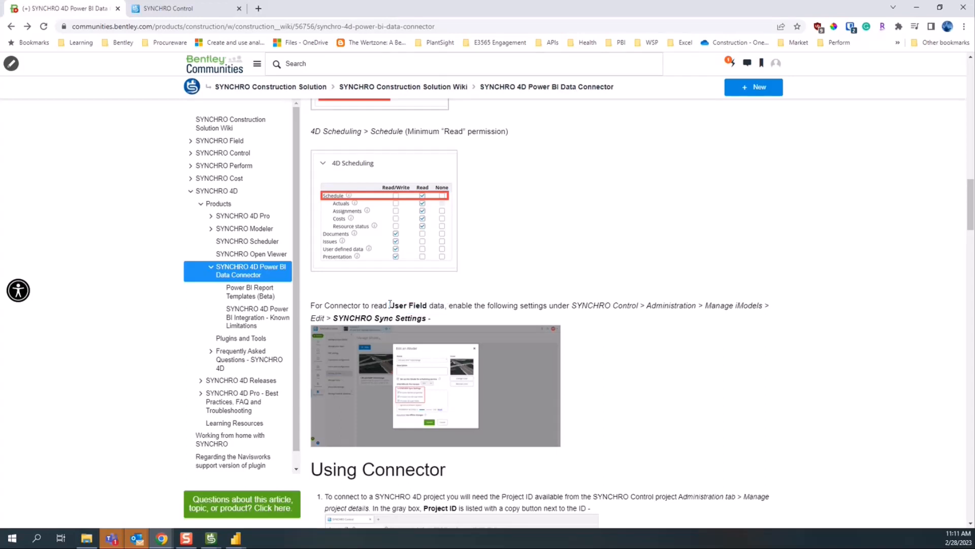
{"action": "left_click_drag", "start_coordinate": [390, 304], "coordinate": [446, 304]}
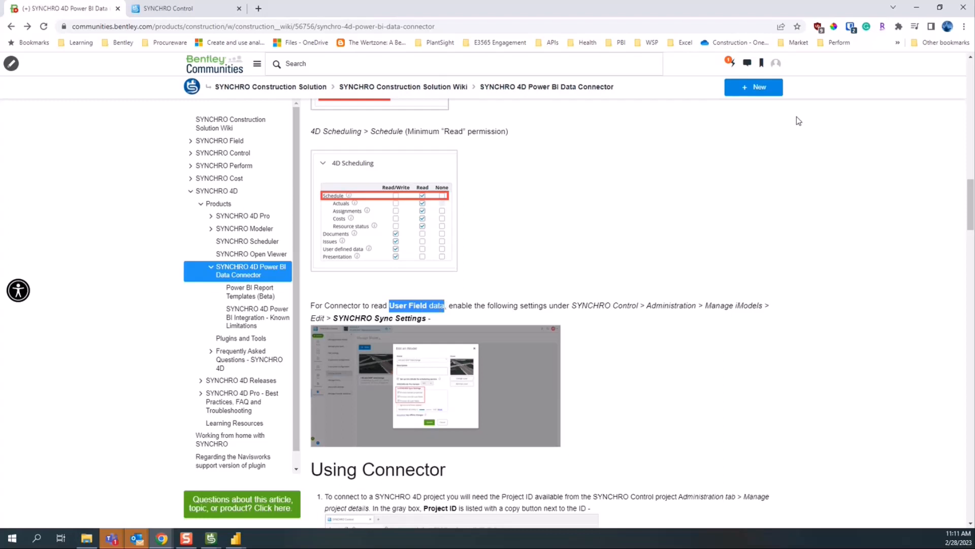
Return to the SYNCHRO Control project in Chrome and open its iModel management page
{"action": "left_click", "coordinate": [917, 7]}
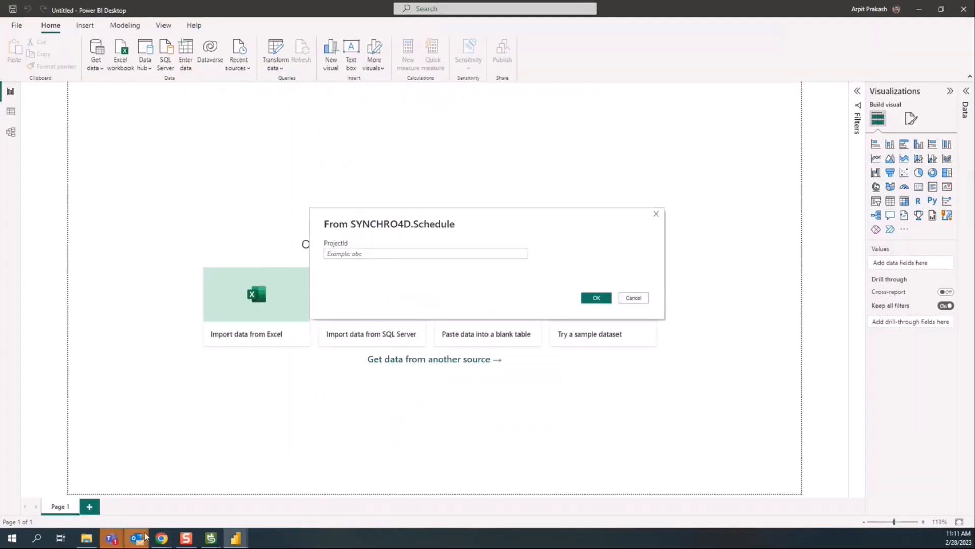
{"action": "left_click", "coordinate": [459, 499]}
{"action": "left_click", "coordinate": [141, 5]}
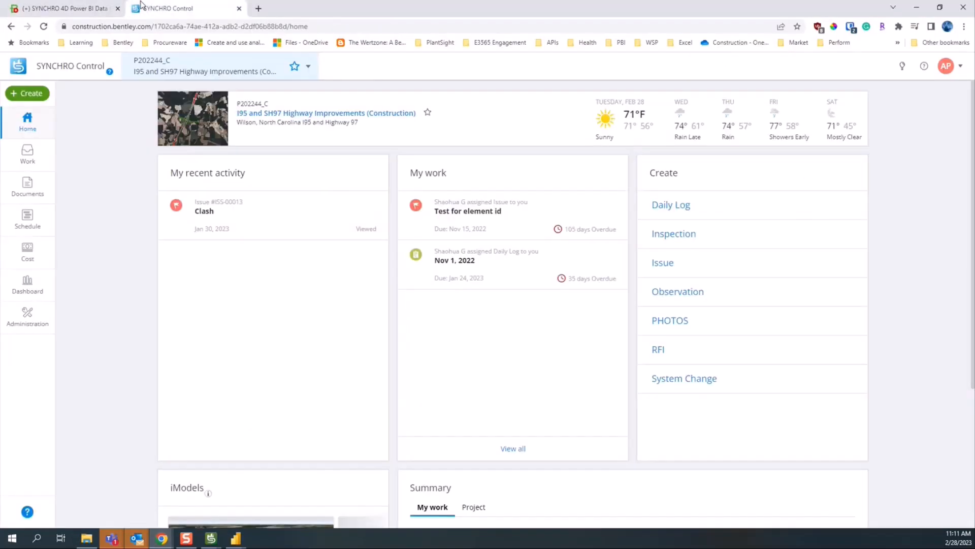
{"action": "left_click", "coordinate": [42, 328]}
{"action": "left_click", "coordinate": [102, 240]}
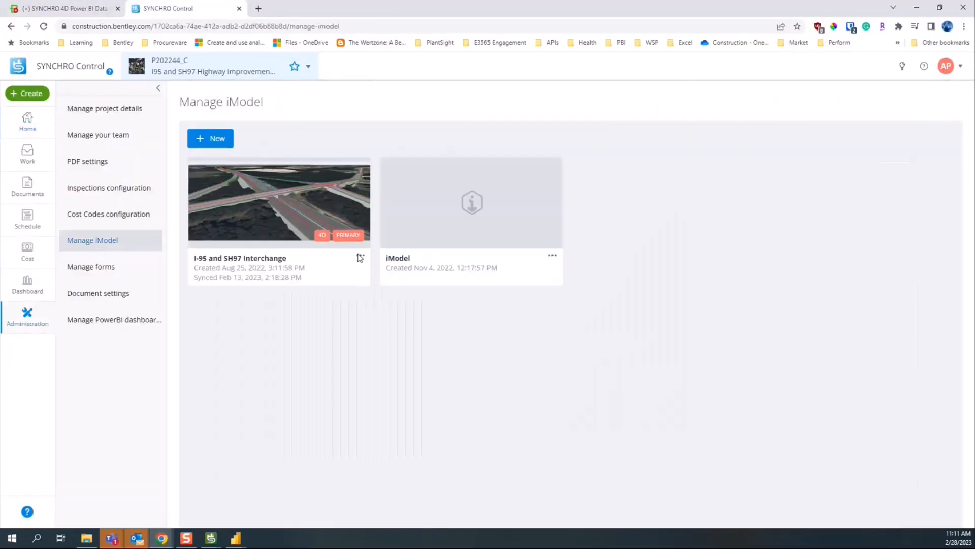
Check the SYNCHRO Sync Settings of the I-95 and SH97 Interchange iModel and close its edit form without updating
{"action": "left_click", "coordinate": [360, 256]}
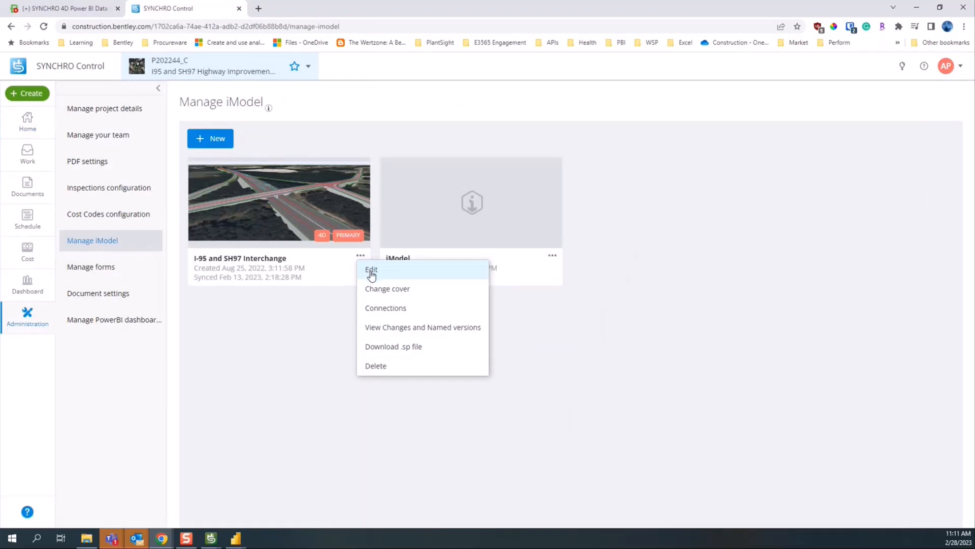
{"action": "left_click", "coordinate": [372, 273]}
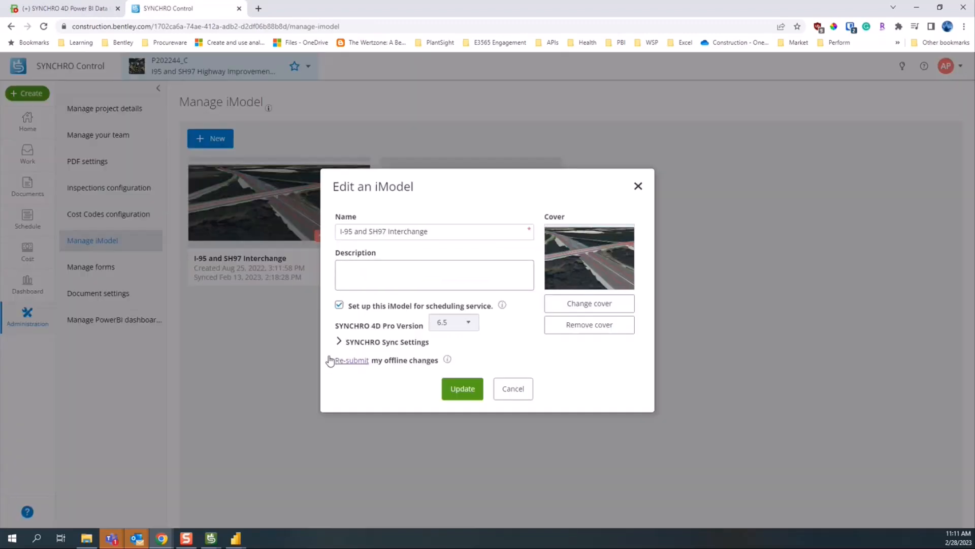
{"action": "left_click", "coordinate": [393, 342]}
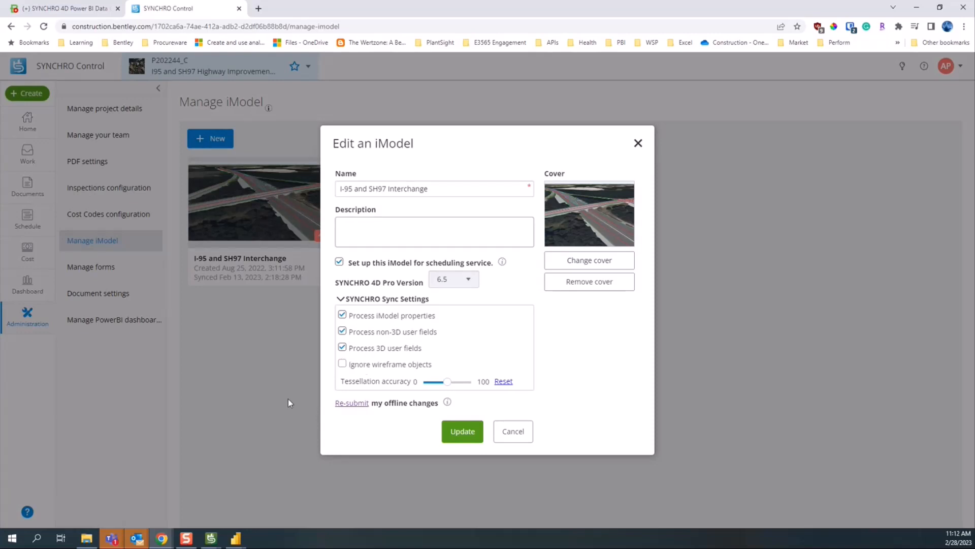
{"action": "left_click", "coordinate": [512, 431]}
Go back to the connector article in Chrome and review the sync settings and Using Connector sections
{"action": "left_click", "coordinate": [916, 7]}
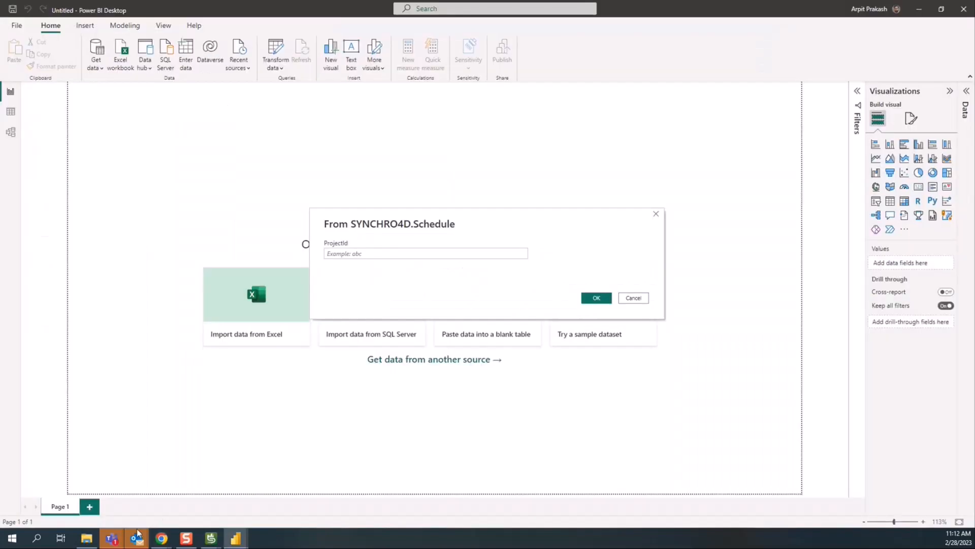
{"action": "left_click", "coordinate": [158, 539]}
{"action": "left_click", "coordinate": [459, 491]}
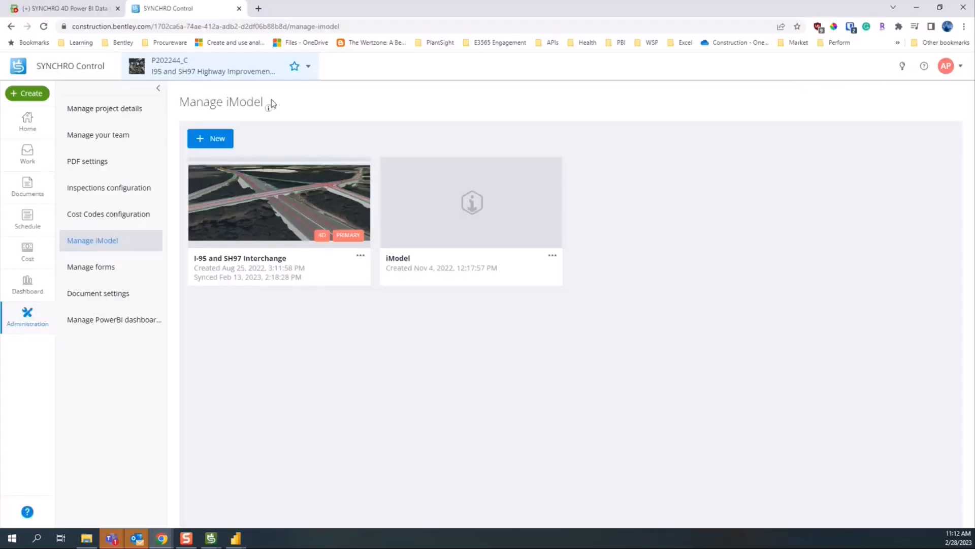
{"action": "left_click", "coordinate": [65, 8]}
{"action": "scroll", "coordinate": [700, 300], "scroll_direction": "down", "scroll_amount": 3}
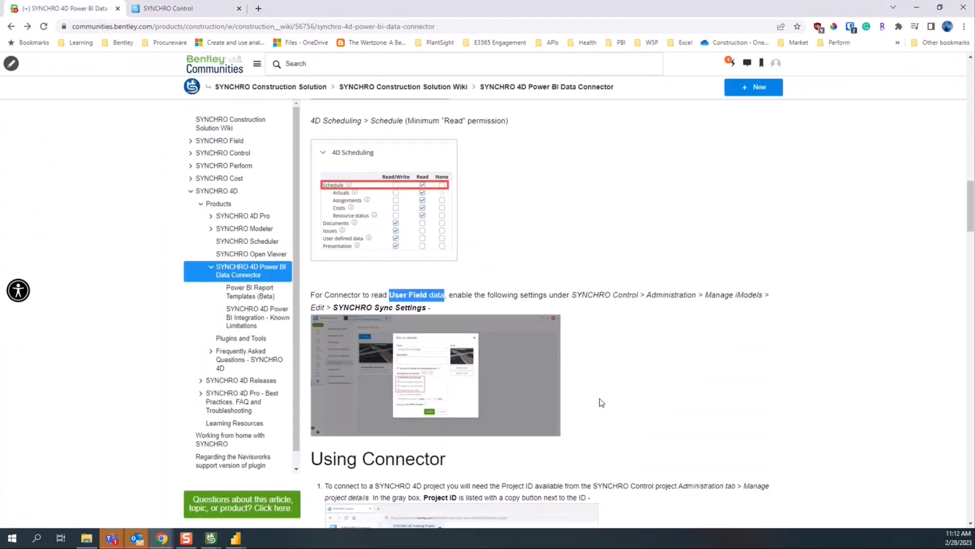
{"action": "left_click", "coordinate": [407, 254]}
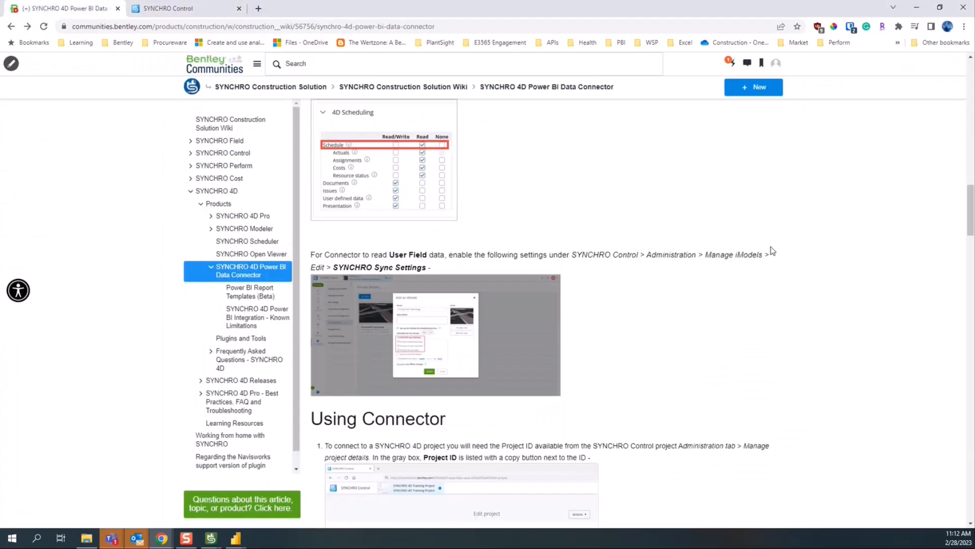
Switch to Power BI Desktop and submit the copied project ID as the ProjectId of the SYNCHRO4D.Schedule source
{"action": "left_click", "coordinate": [917, 7]}
{"action": "left_click", "coordinate": [350, 254]}
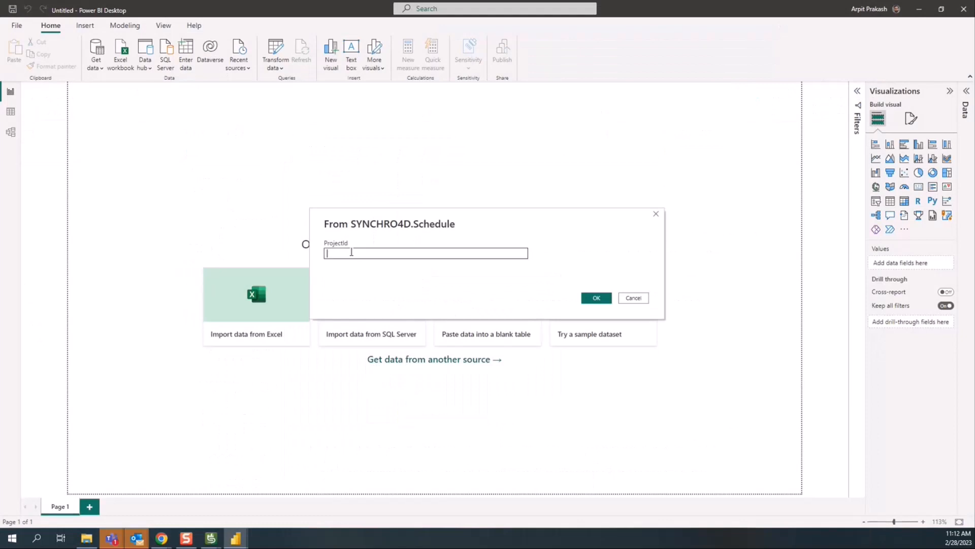
{"action": "type", "text": "1702ca6a-74ae-412a-adb2-d2df06b88b8d"}
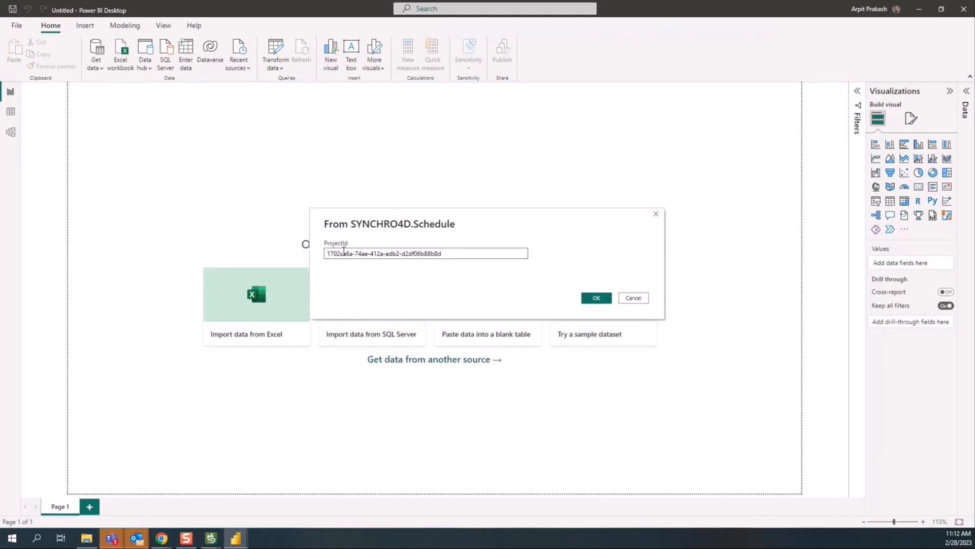
{"action": "left_click", "coordinate": [599, 299]}
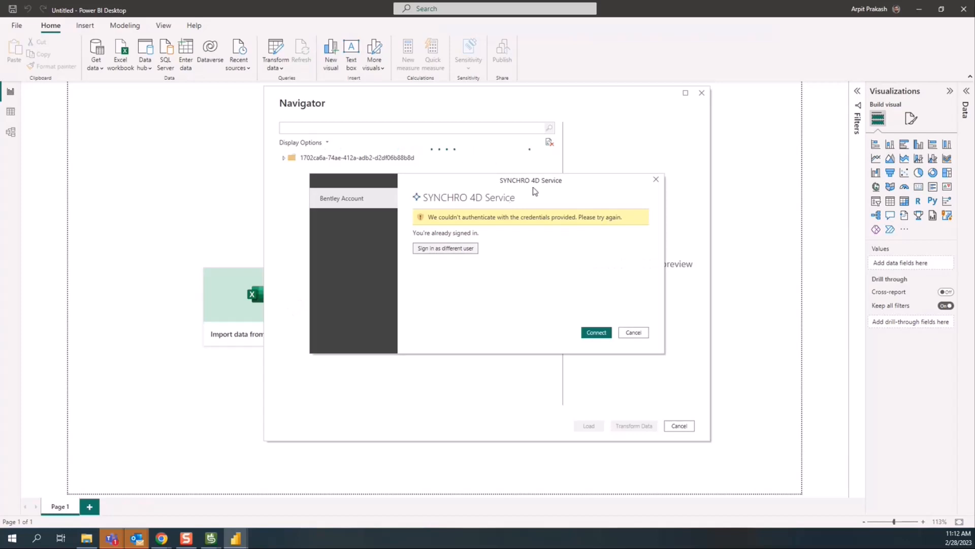
Sign in again to the SYNCHRO 4D Service with the Bentley account and connect
{"action": "left_click", "coordinate": [435, 250]}
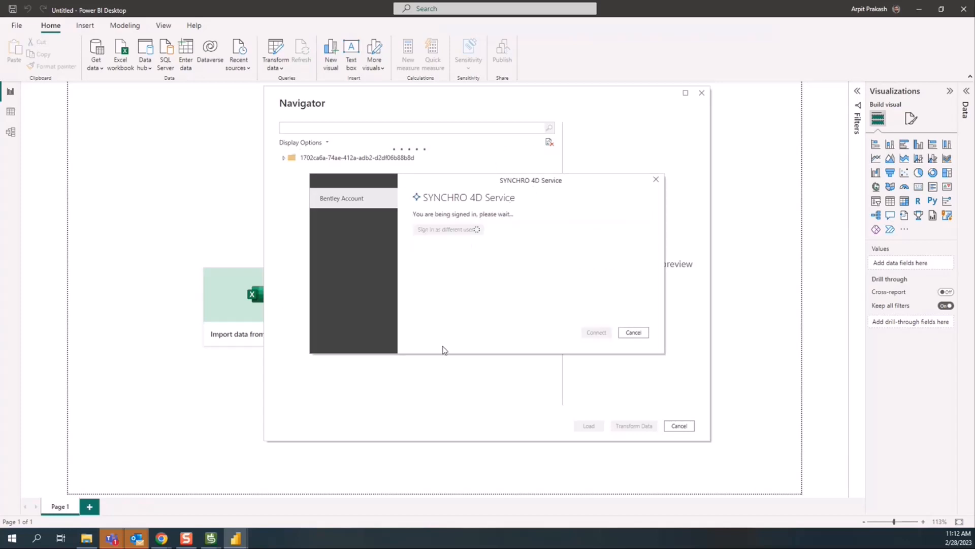
{"action": "left_click", "coordinate": [169, 179]}
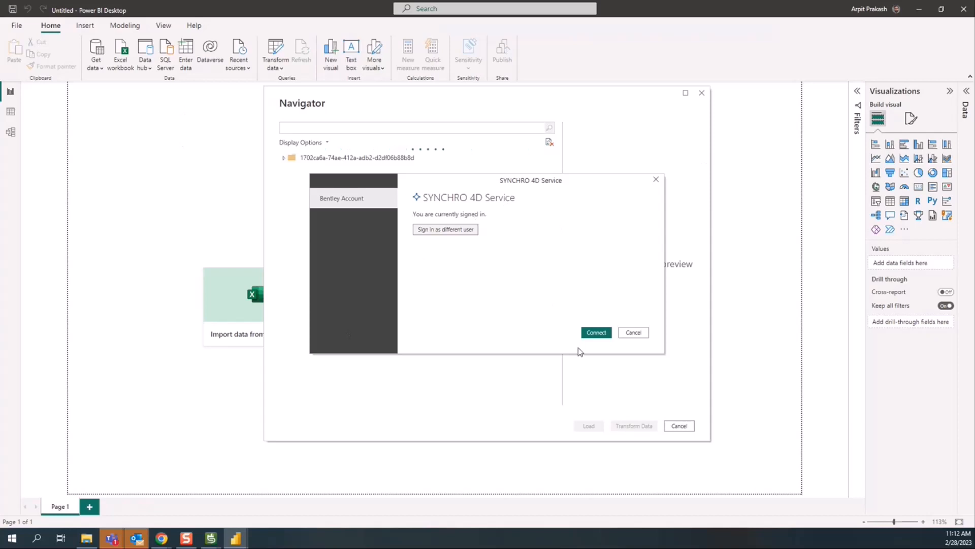
{"action": "left_click", "coordinate": [589, 333]}
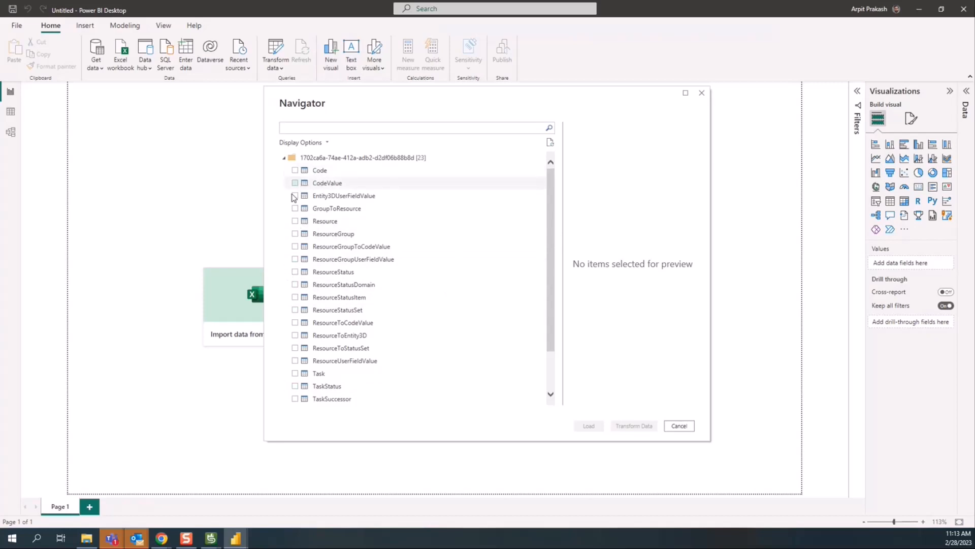
Select the Resource and Task tables for import, leaving ResourceStatus unselected
{"action": "left_click", "coordinate": [294, 224]}
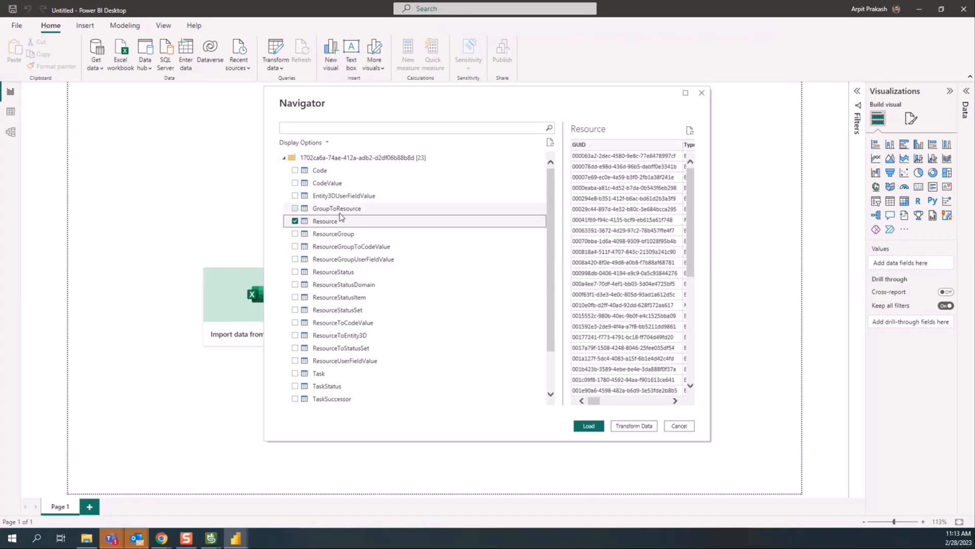
{"action": "left_click", "coordinate": [295, 271]}
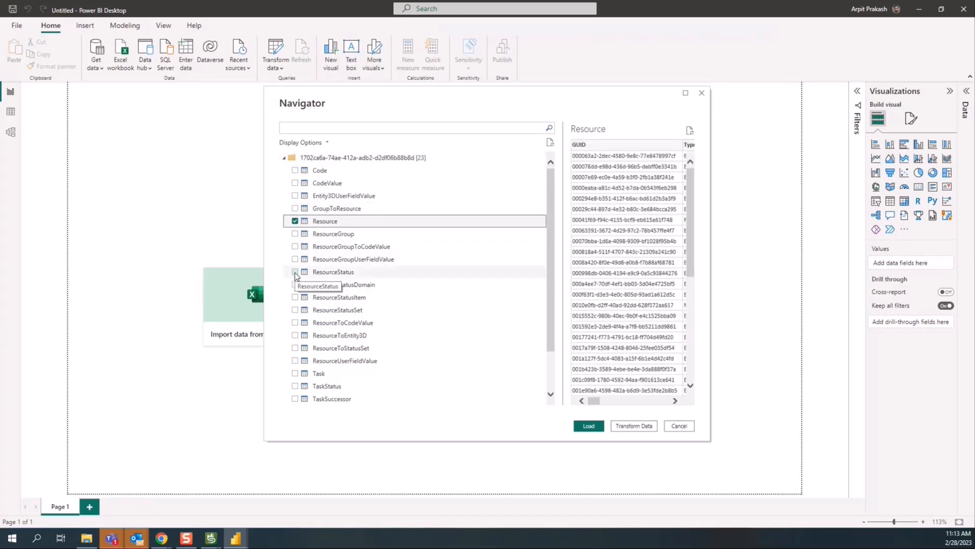
{"action": "left_click", "coordinate": [294, 374]}
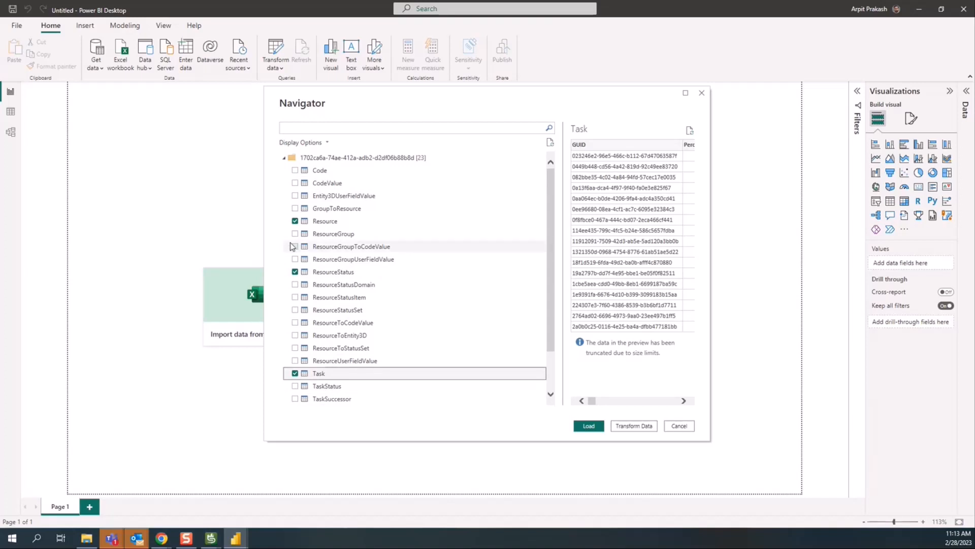
{"action": "left_click", "coordinate": [294, 272]}
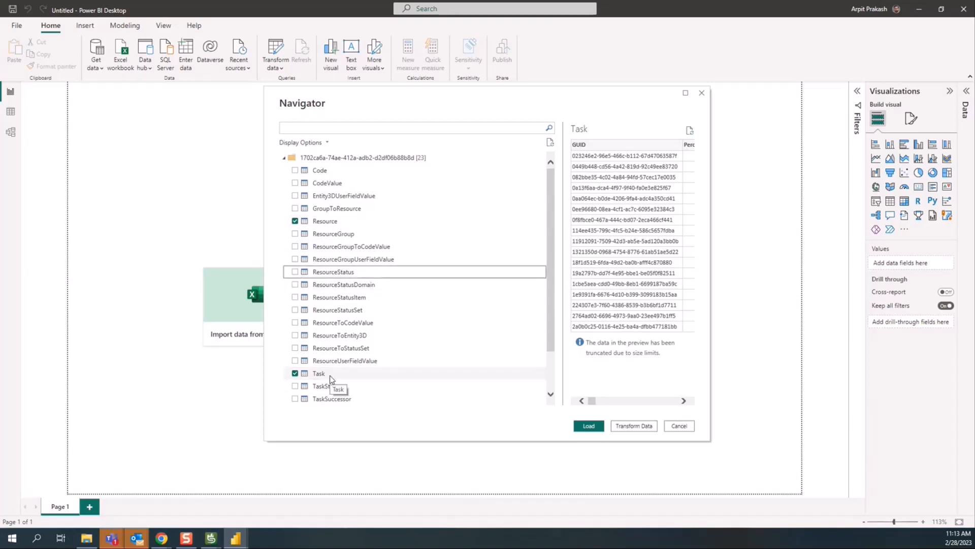
Select the ResourceUserFieldValue table and examine its Value column in the preview
{"action": "left_click", "coordinate": [295, 361]}
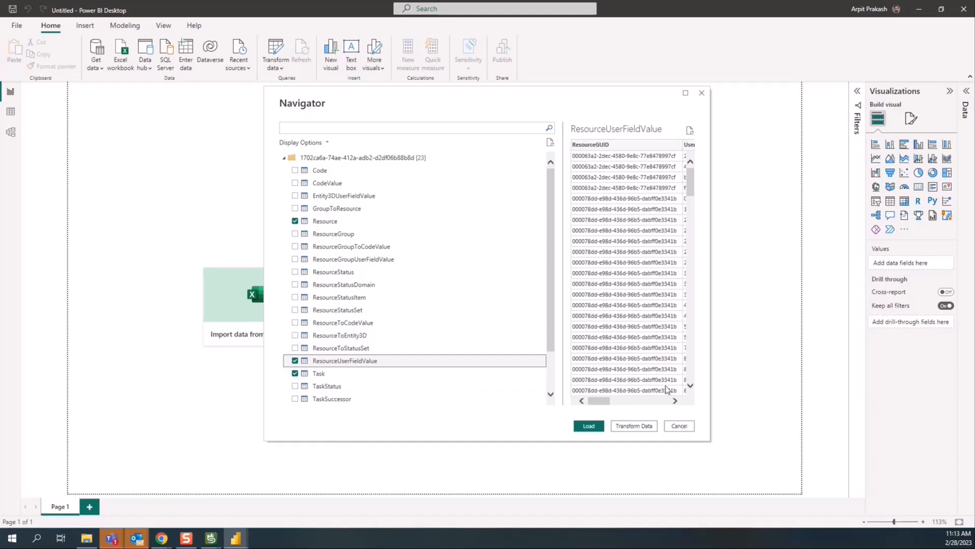
{"action": "left_click_drag", "start_coordinate": [612, 403], "coordinate": [635, 404]}
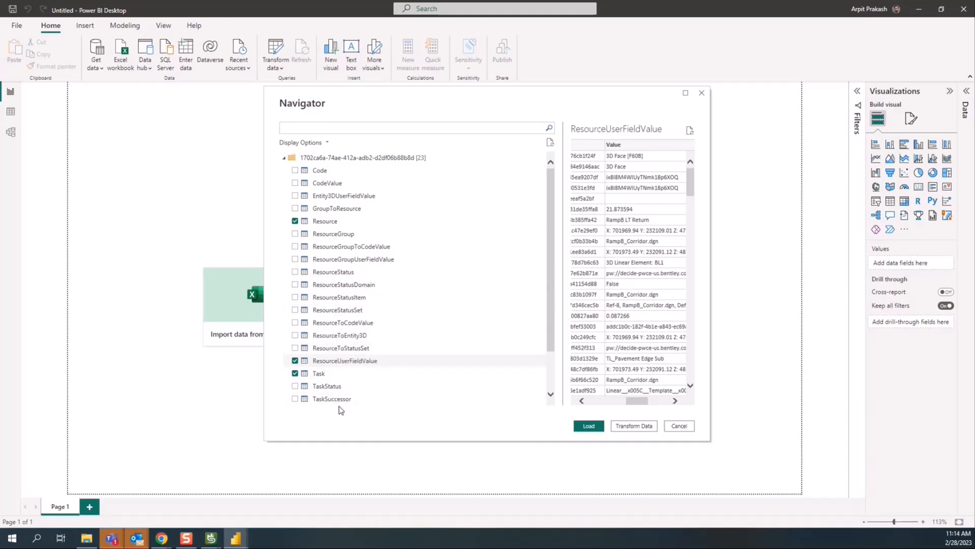
Select the TaskToResource table, widen the preview and examine its TaskGUID and ResourceGUID columns
{"action": "scroll", "coordinate": [554, 366], "scroll_direction": "down", "scroll_amount": 2}
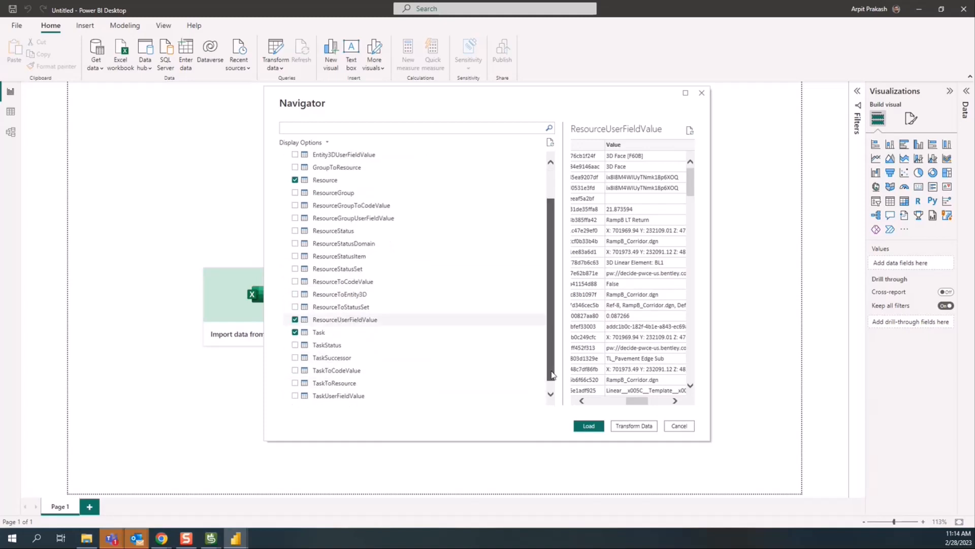
{"action": "left_click", "coordinate": [297, 374]}
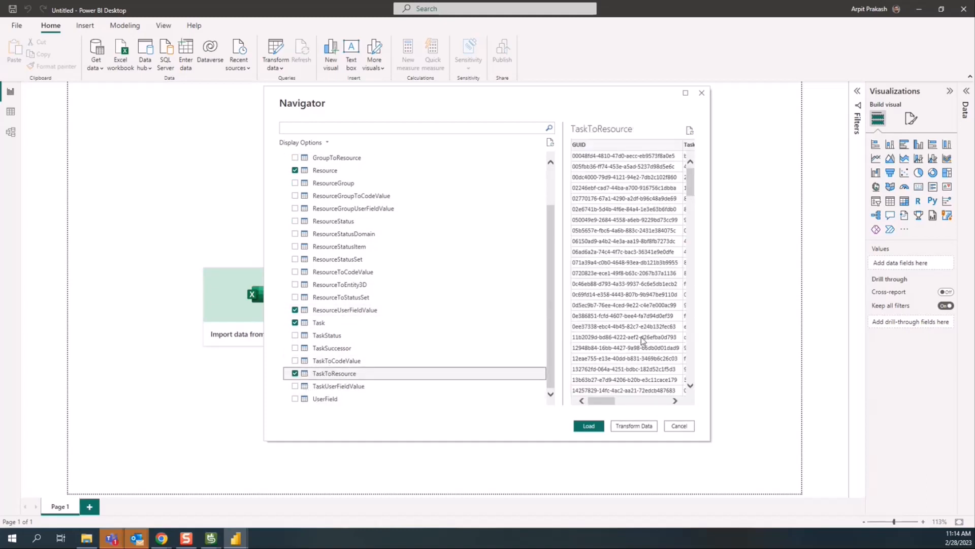
{"action": "left_click_drag", "start_coordinate": [546, 223], "coordinate": [473, 223]}
{"action": "mouse_move", "coordinate": [527, 401]}
{"action": "left_mouse_down"}
{"action": "mouse_move", "coordinate": [582, 406]}
{"action": "mouse_move", "coordinate": [521, 404]}
{"action": "left_mouse_up"}
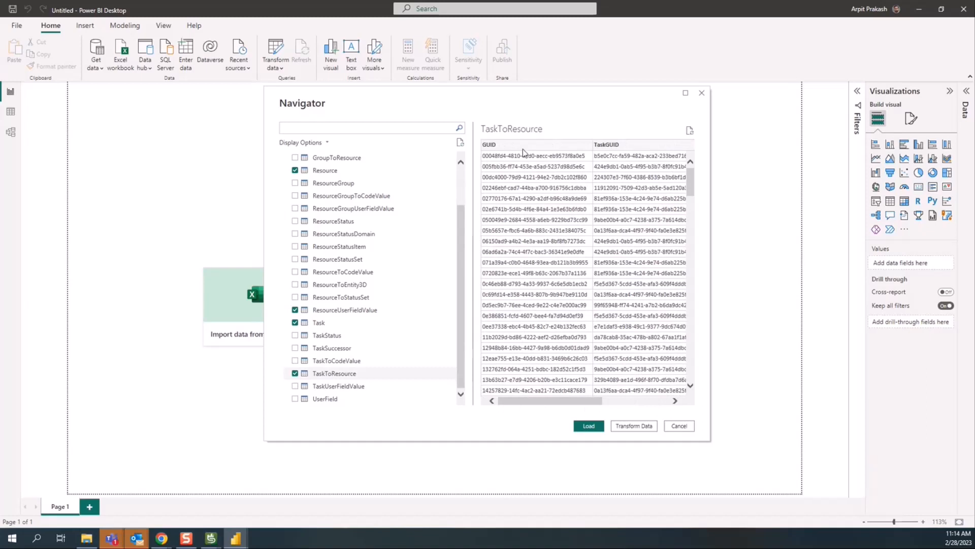
{"action": "left_click_drag", "start_coordinate": [586, 403], "coordinate": [629, 405]}
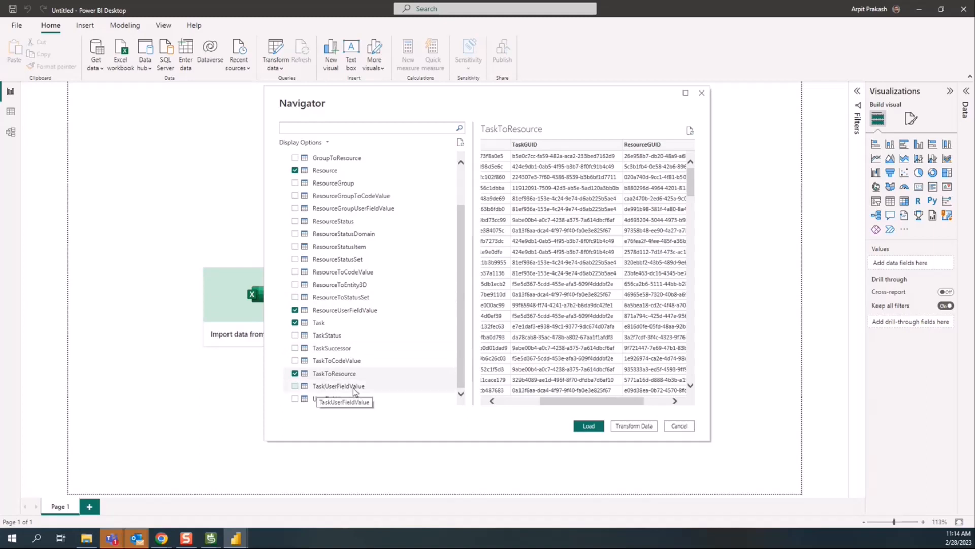
Deselect ResourceUserFieldValue and load the Resource, Task and TaskToResource tables into the report
{"action": "mouse_move", "coordinate": [460, 205]}
{"action": "left_mouse_down"}
{"action": "mouse_move", "coordinate": [466, 169]}
{"action": "mouse_move", "coordinate": [464, 216]}
{"action": "left_mouse_up"}
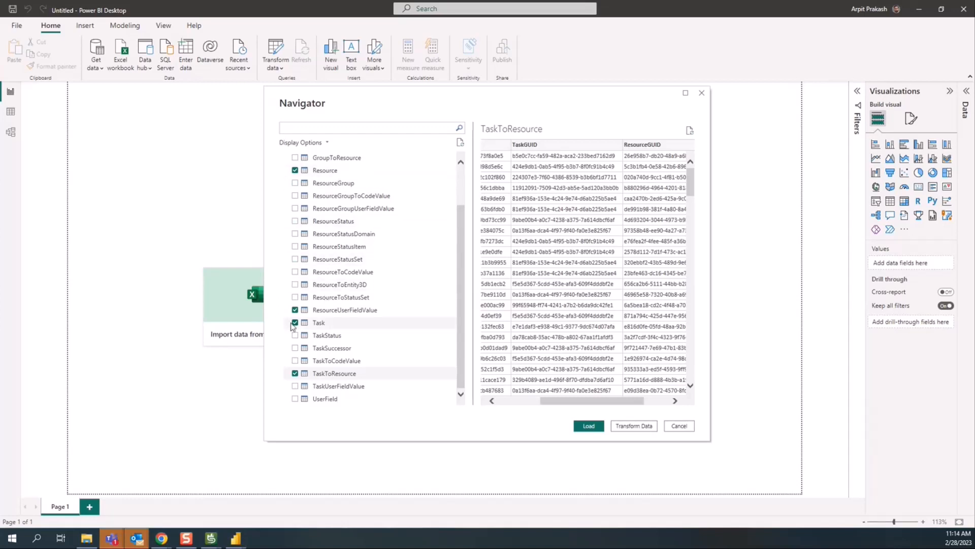
{"action": "left_click", "coordinate": [305, 309]}
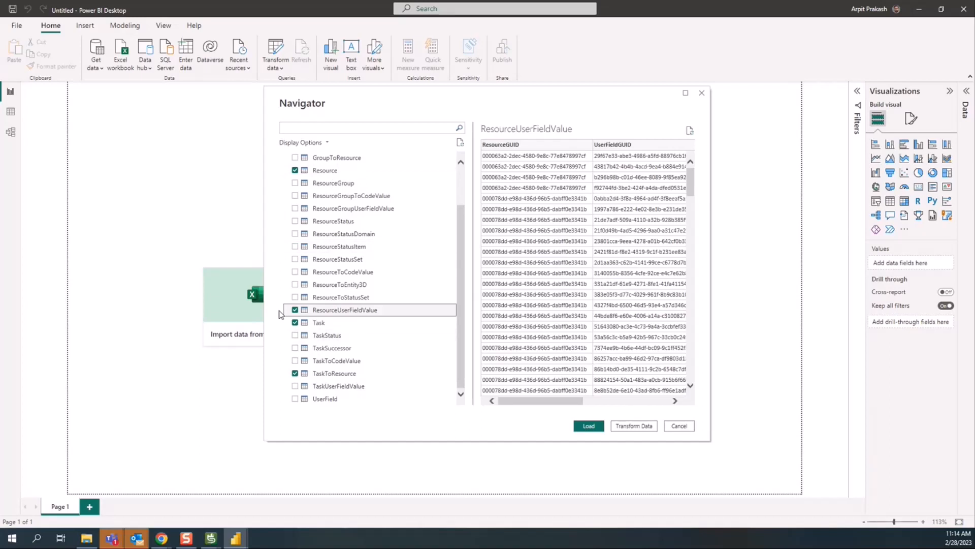
{"action": "left_click", "coordinate": [295, 310]}
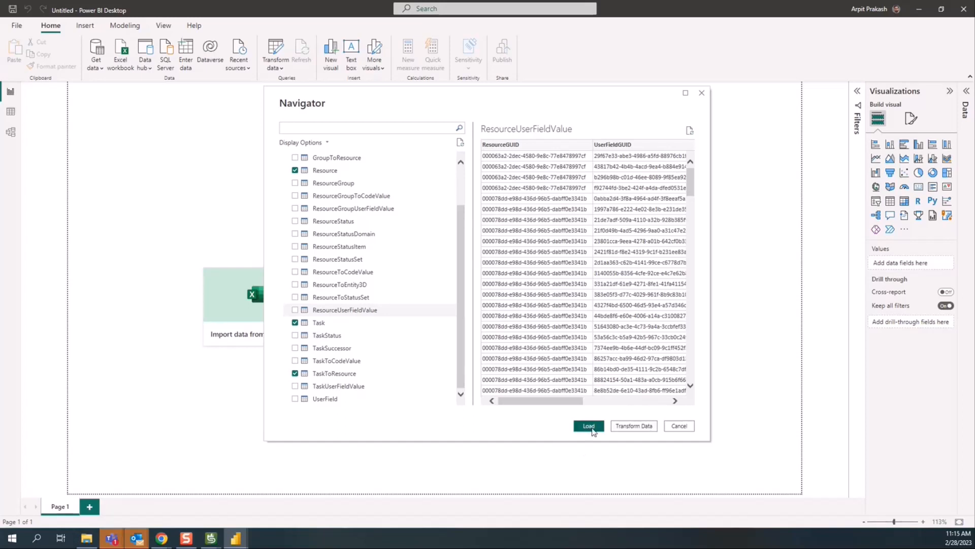
{"action": "left_click", "coordinate": [589, 427]}
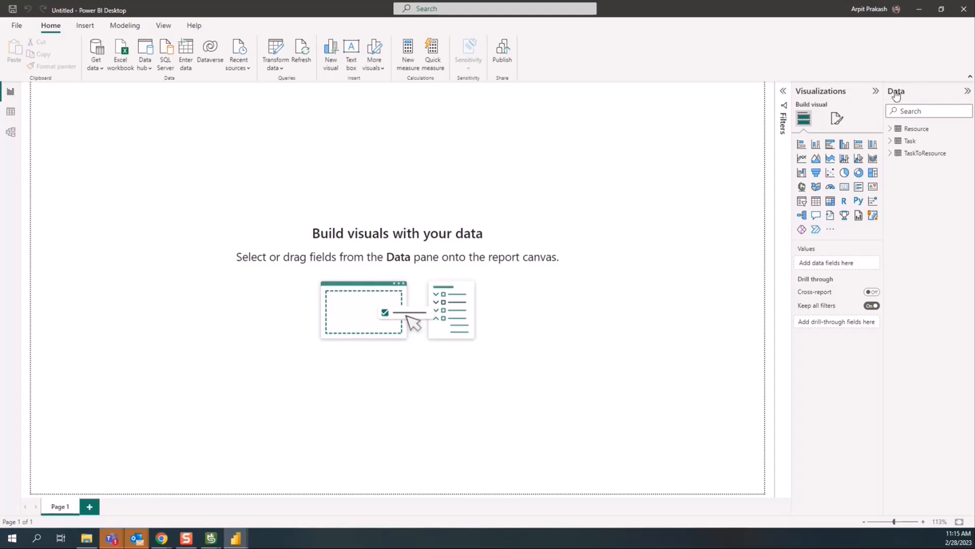
Expand the loaded Resource table to view its fields, and collapse it again
{"action": "left_click", "coordinate": [891, 131]}
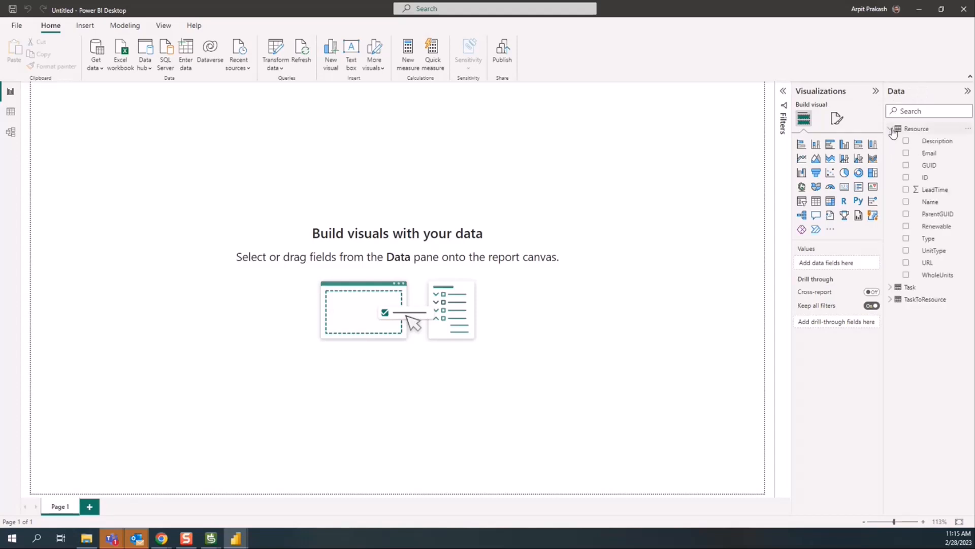
{"action": "left_click", "coordinate": [891, 129]}
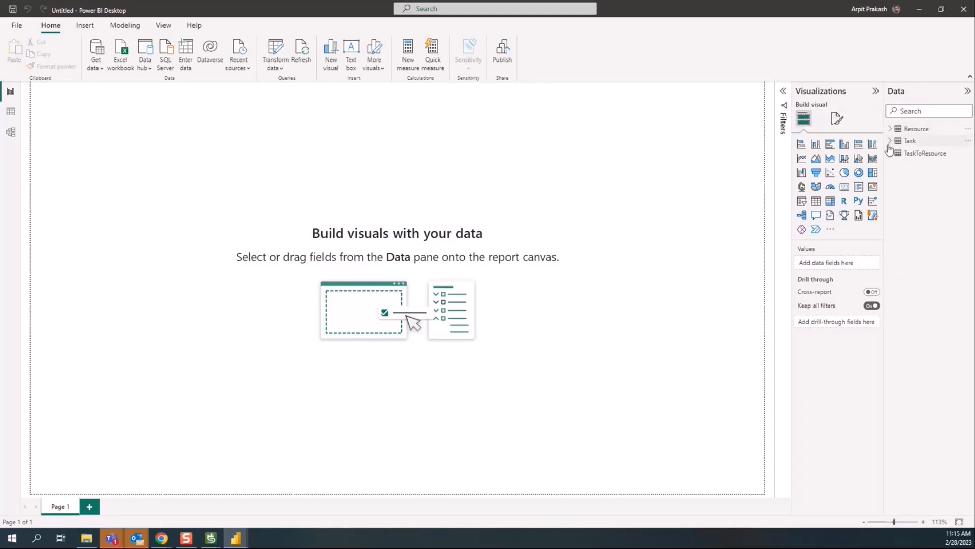
Expand the loaded Task table to view its fields, and collapse it again
{"action": "left_click", "coordinate": [891, 141]}
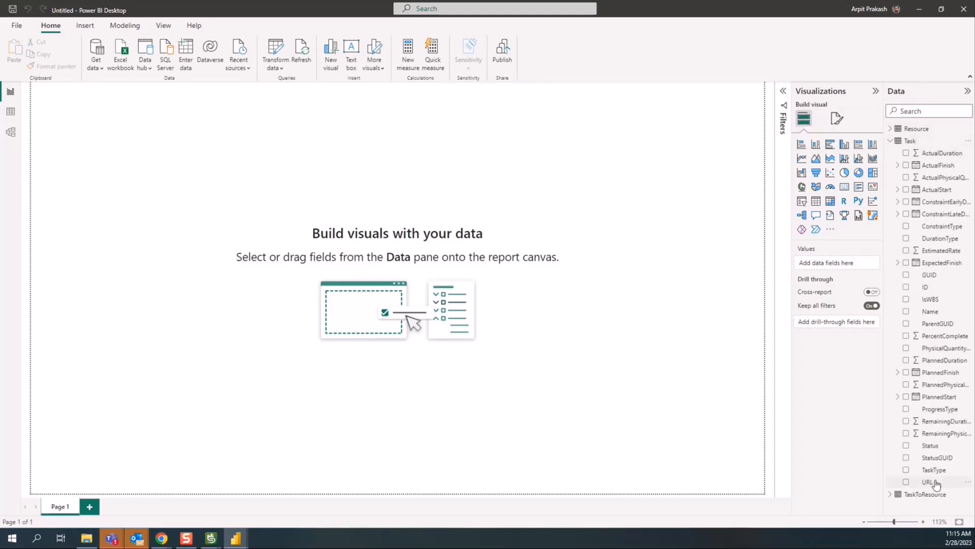
{"action": "left_click", "coordinate": [890, 140]}
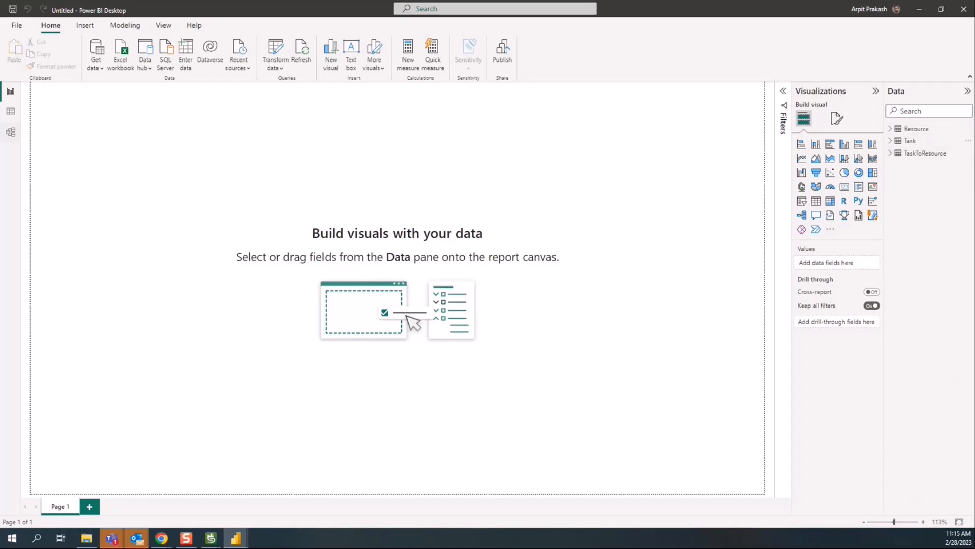
Open the Data view, examine the Task table's records across all columns up to PhysicalQuantityUnit, and select the Resource table
{"action": "left_click", "coordinate": [10, 115]}
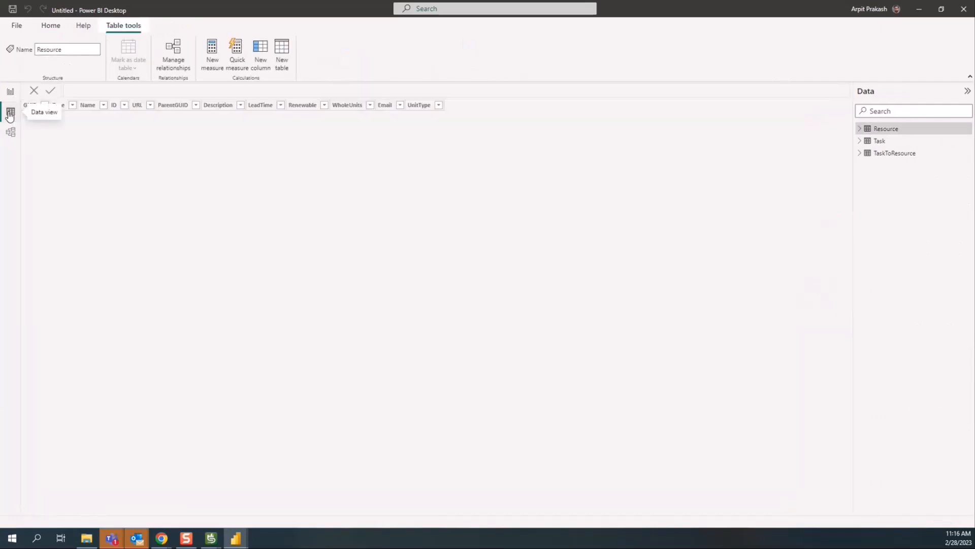
{"action": "left_click", "coordinate": [895, 142]}
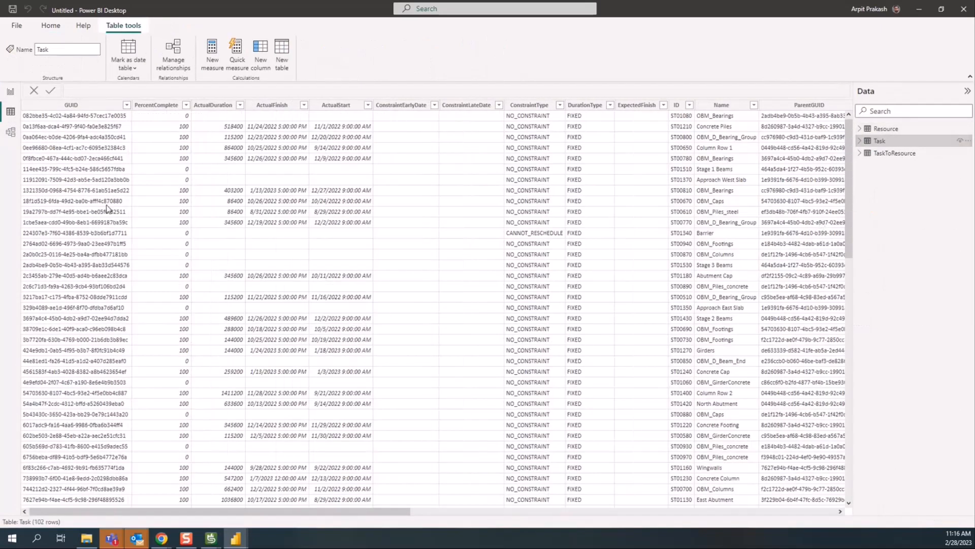
{"action": "left_click", "coordinate": [85, 108]}
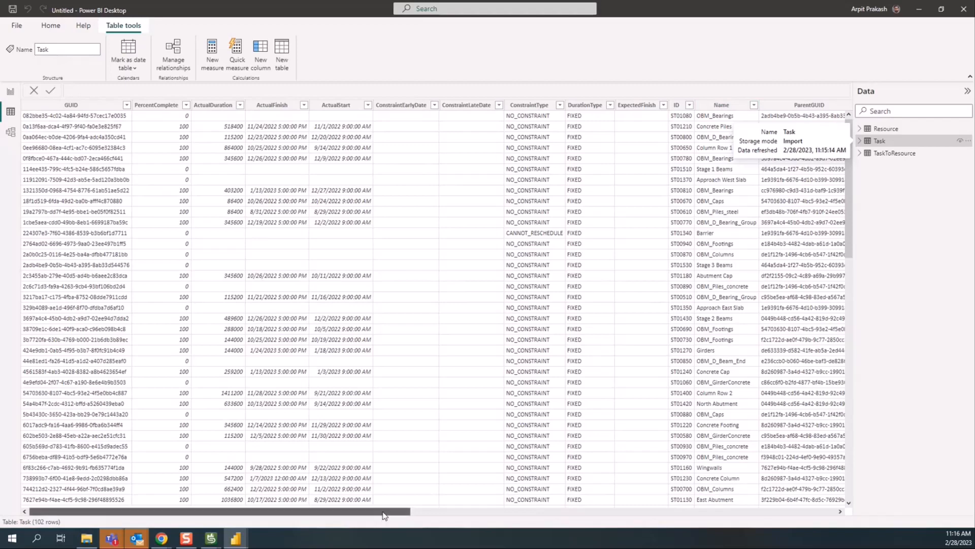
{"action": "left_click_drag", "start_coordinate": [392, 511], "coordinate": [816, 514]}
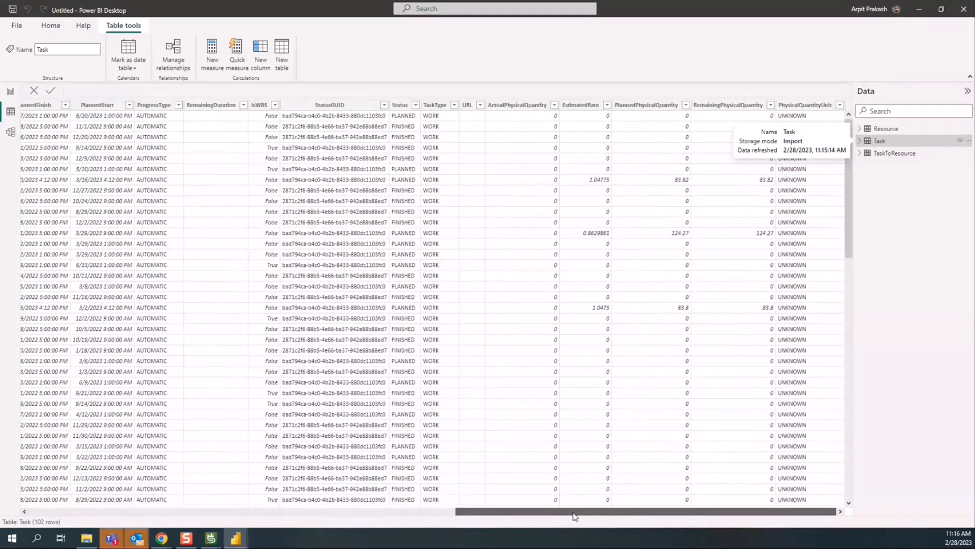
{"action": "left_click_drag", "start_coordinate": [575, 516], "coordinate": [541, 515]}
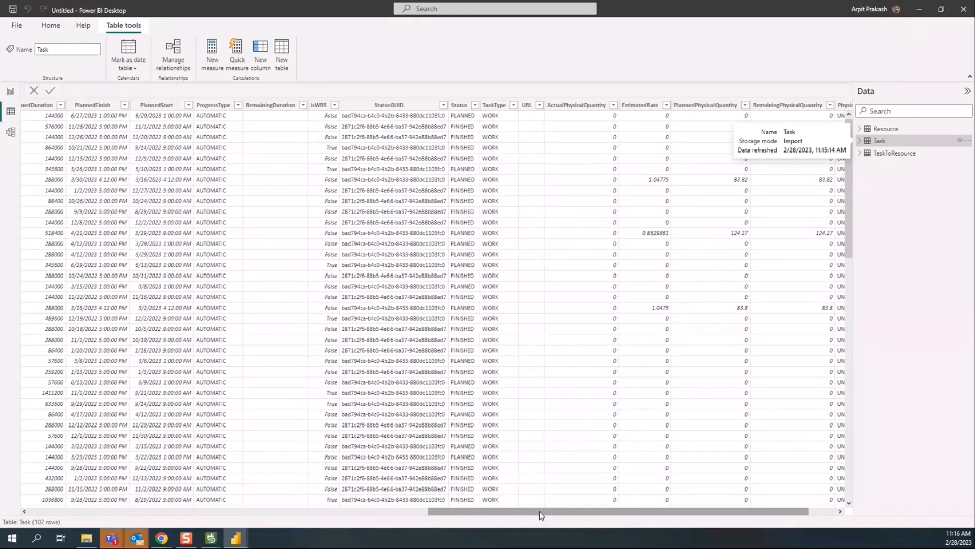
{"action": "left_click_drag", "start_coordinate": [539, 511], "coordinate": [579, 518]}
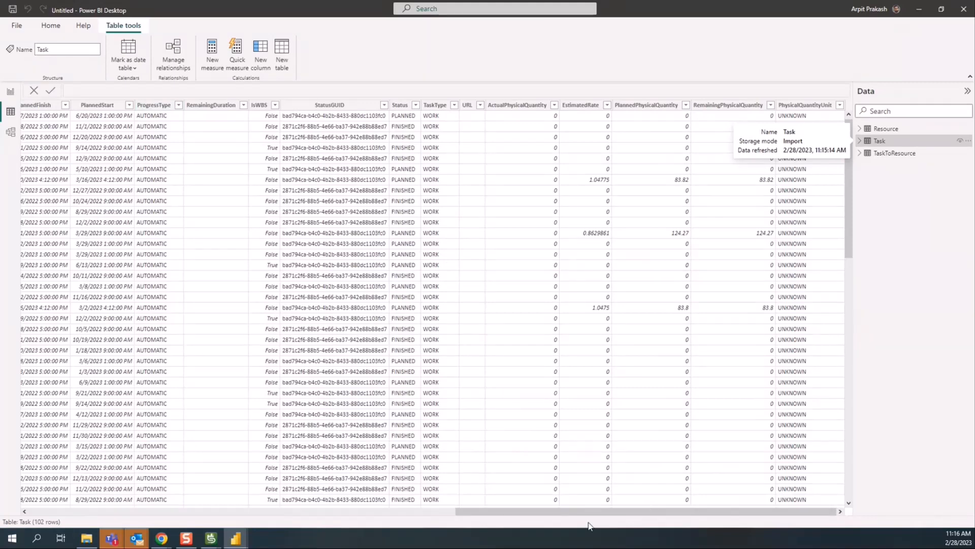
{"action": "left_click_drag", "start_coordinate": [599, 515], "coordinate": [159, 516]}
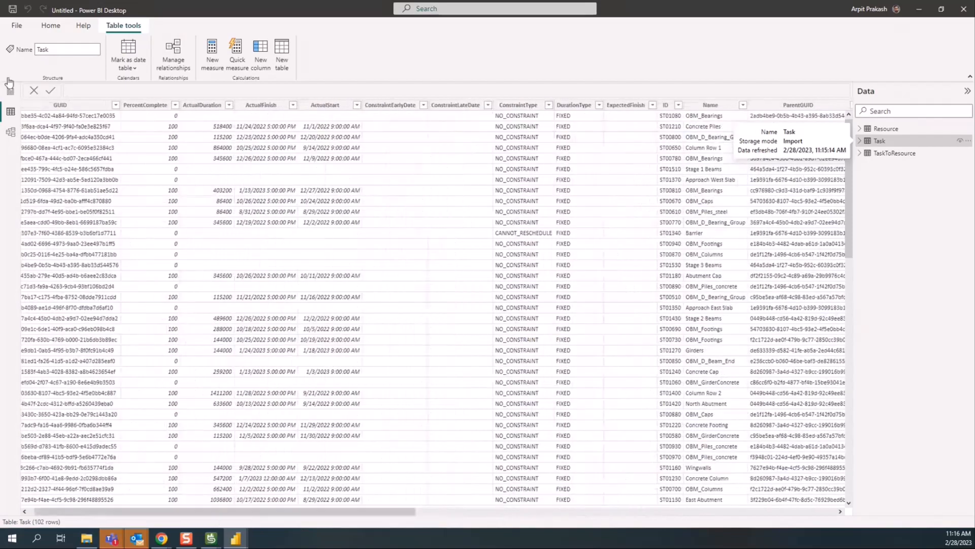
{"action": "left_click", "coordinate": [886, 128]}
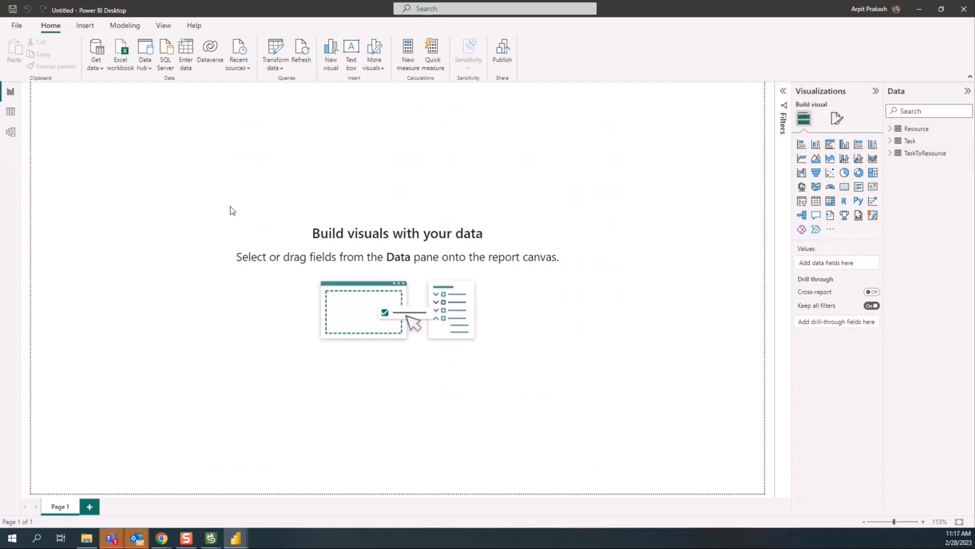
Add the Task table's ID field to the report page as a visual, enlarge it and convert it to a card
{"action": "left_click", "coordinate": [891, 129]}
{"action": "left_click", "coordinate": [890, 129]}
{"action": "left_click", "coordinate": [890, 141]}
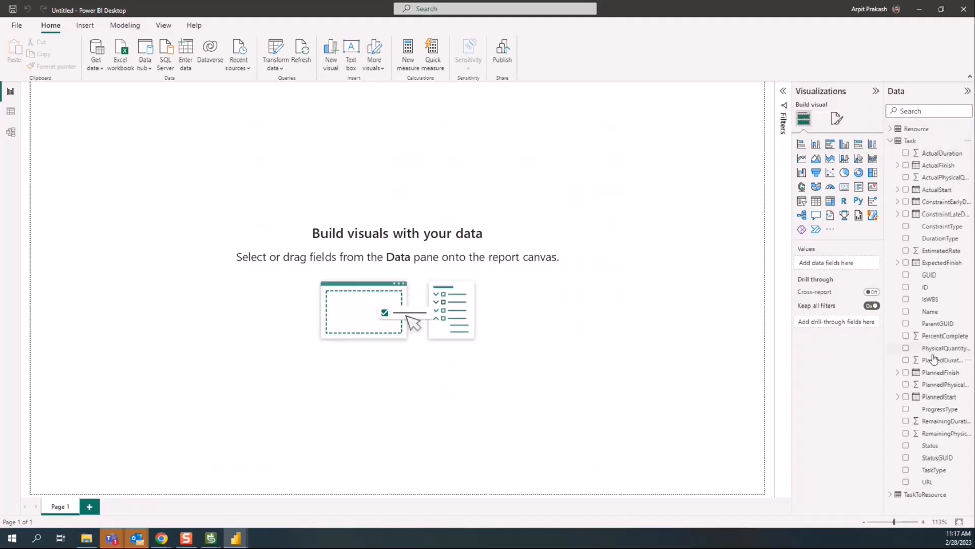
{"action": "left_click_drag", "start_coordinate": [938, 288], "coordinate": [200, 239]}
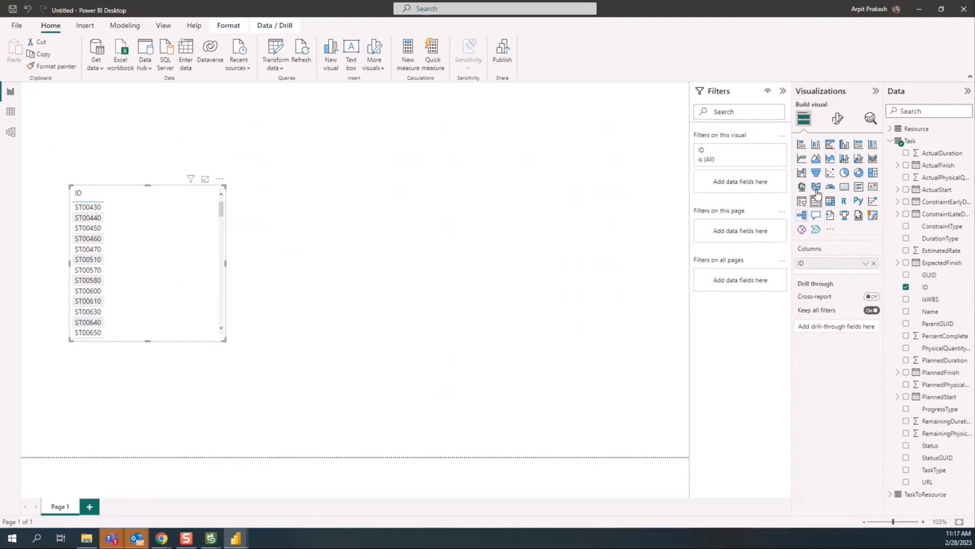
{"action": "left_click", "coordinate": [816, 145]}
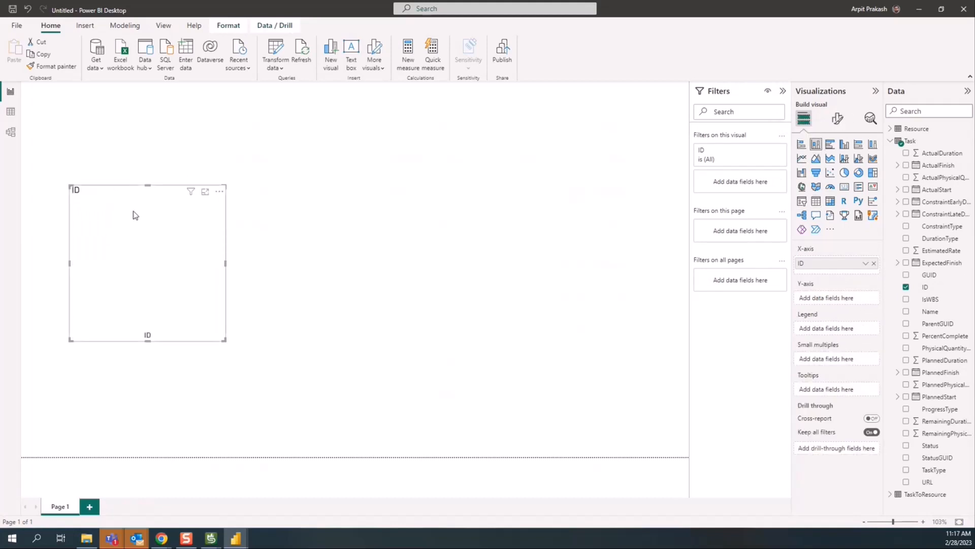
{"action": "left_click_drag", "start_coordinate": [226, 341], "coordinate": [424, 444]}
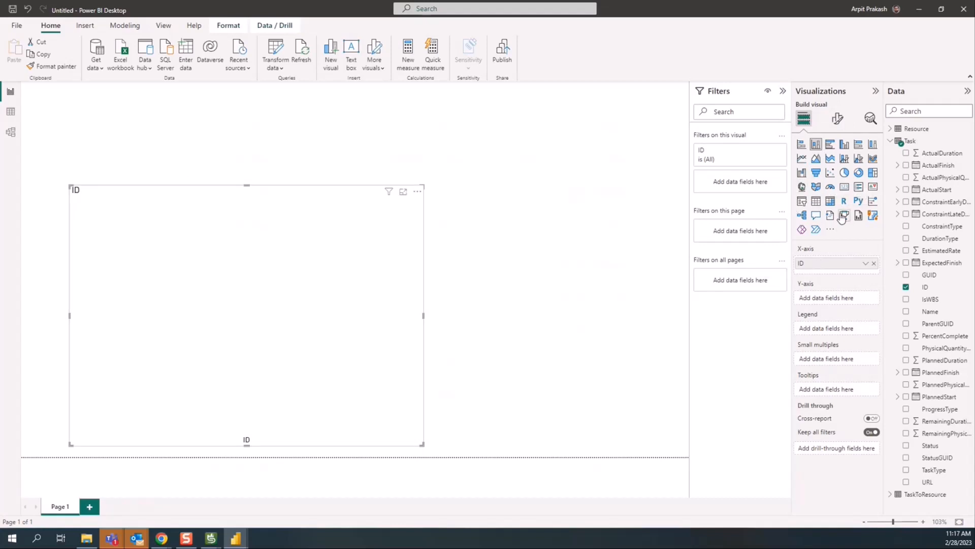
{"action": "left_click", "coordinate": [845, 187]}
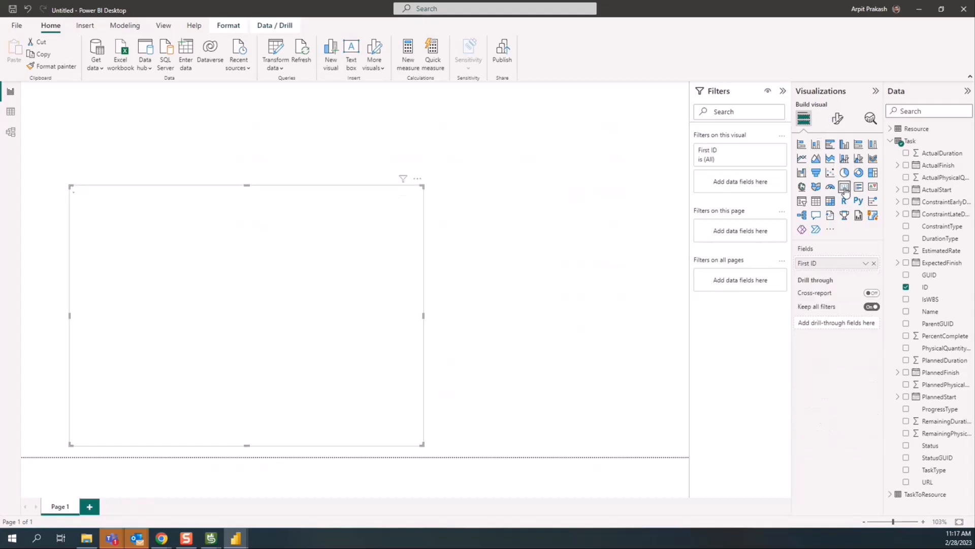
Move the task ID card up on the page, set its ID aggregation to Count, and shrink the card
{"action": "left_click_drag", "start_coordinate": [254, 353], "coordinate": [233, 319]}
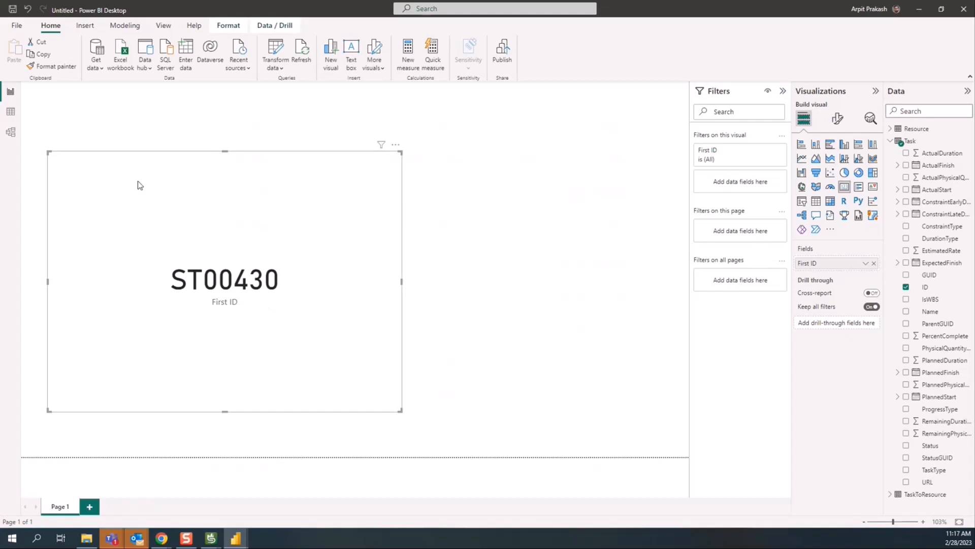
{"action": "left_click_drag", "start_coordinate": [138, 184], "coordinate": [132, 158]}
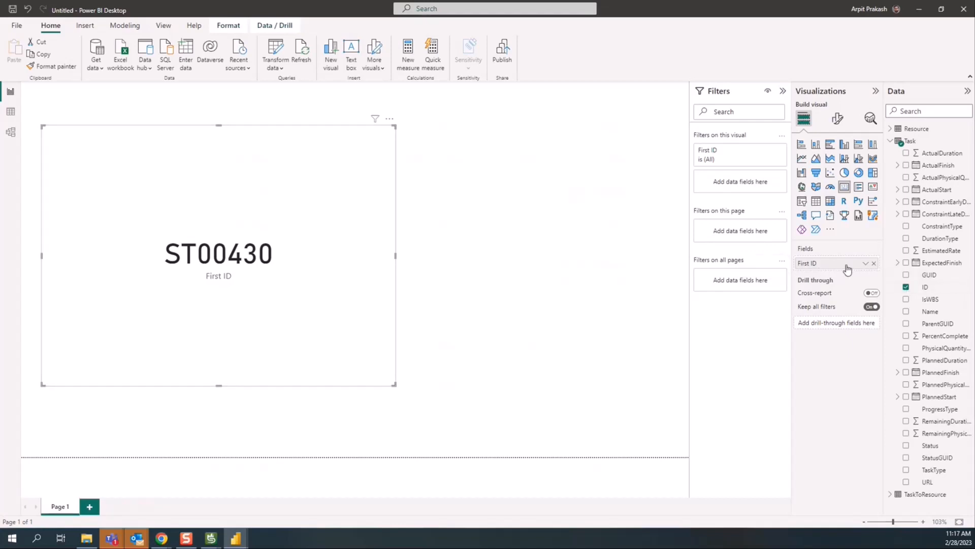
{"action": "left_click", "coordinate": [866, 264]}
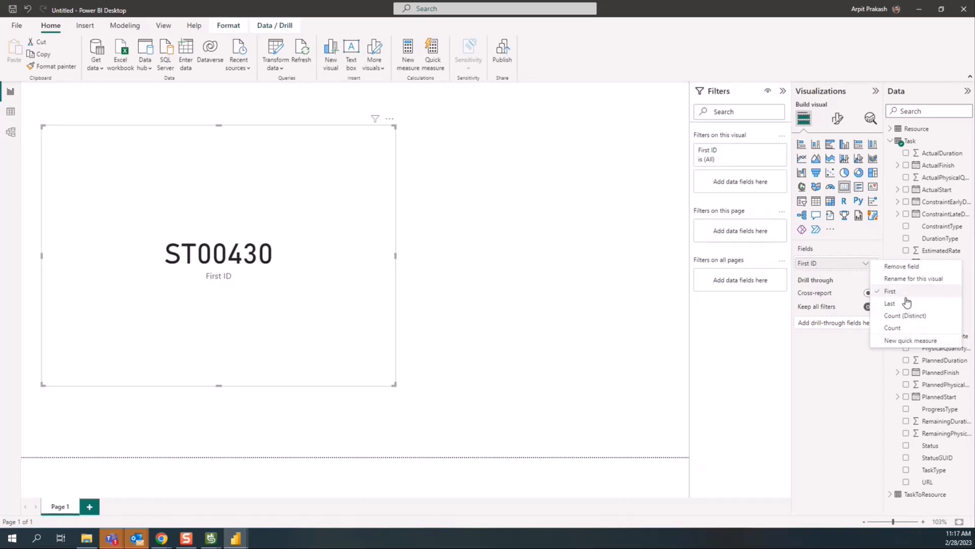
{"action": "left_click", "coordinate": [902, 332]}
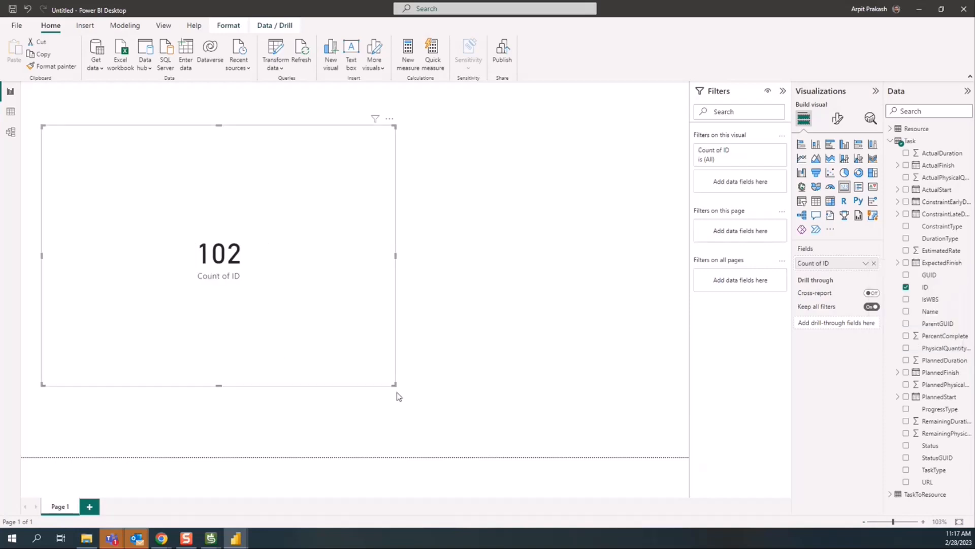
{"action": "left_click_drag", "start_coordinate": [394, 385], "coordinate": [144, 161]}
{"action": "left_click", "coordinate": [243, 293]}
Add a second card showing the Count of the Resource table's ID field, and place it beside the task count card
{"action": "left_click", "coordinate": [890, 142]}
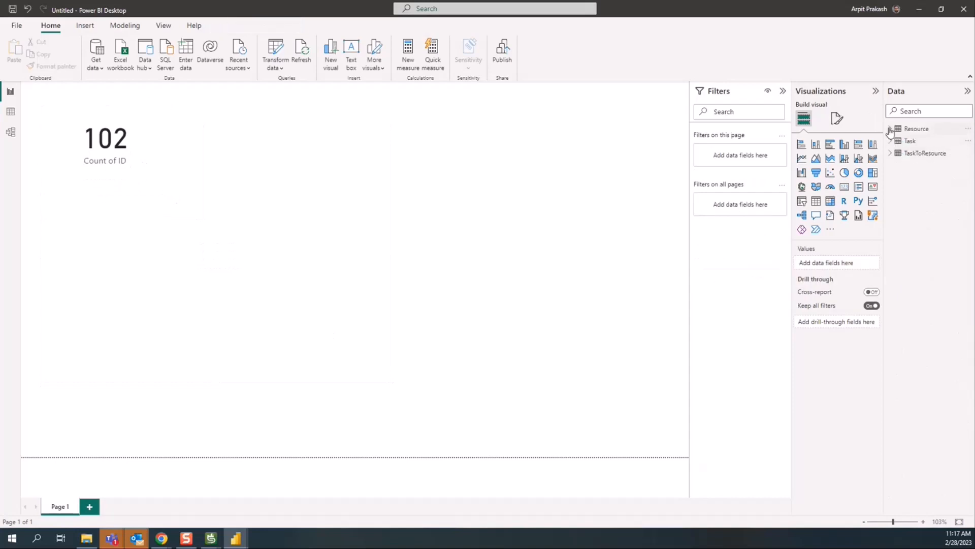
{"action": "left_click", "coordinate": [889, 128]}
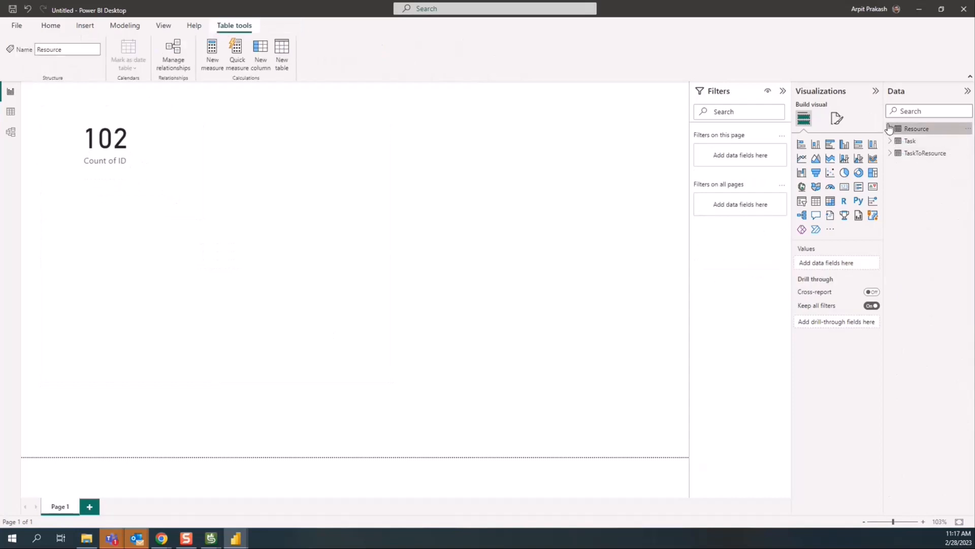
{"action": "left_click", "coordinate": [844, 186]}
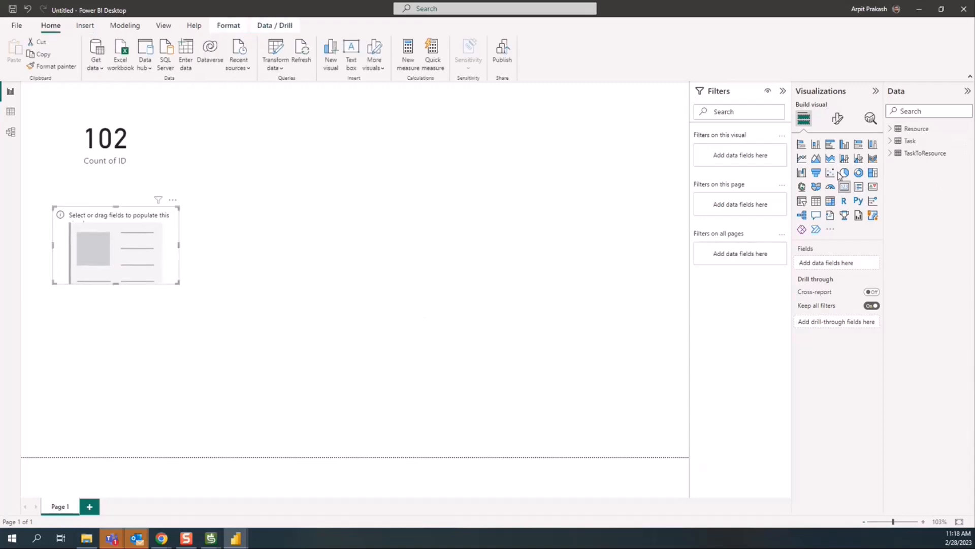
{"action": "left_click", "coordinate": [891, 129]}
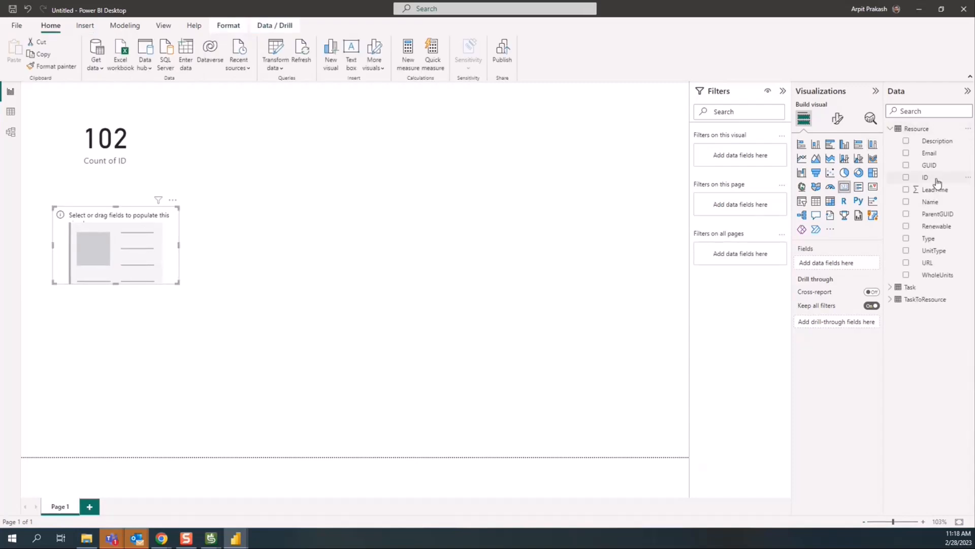
{"action": "left_click_drag", "start_coordinate": [929, 177], "coordinate": [837, 266]}
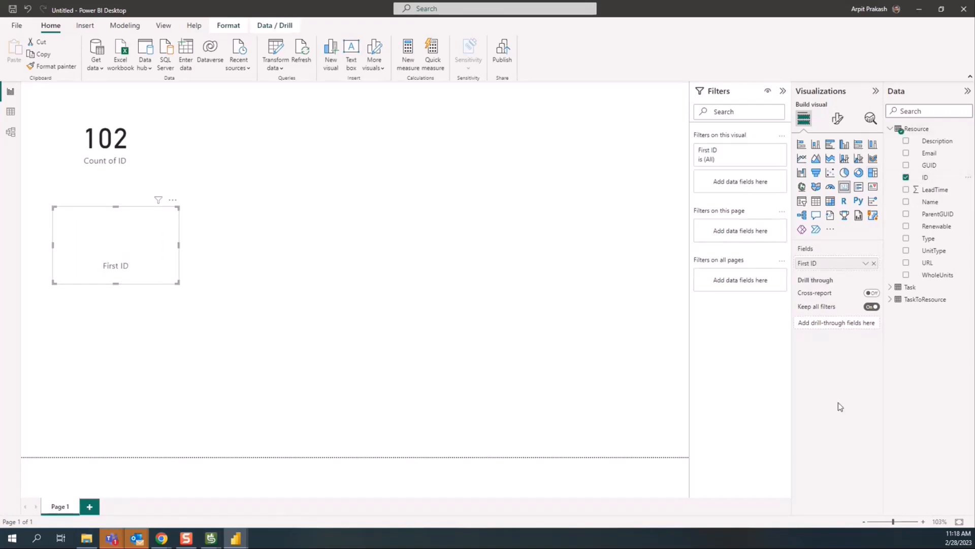
{"action": "left_click", "coordinate": [865, 263]}
{"action": "left_click", "coordinate": [892, 328]}
{"action": "left_click_drag", "start_coordinate": [104, 260], "coordinate": [192, 155]}
{"action": "left_click", "coordinate": [244, 279]}
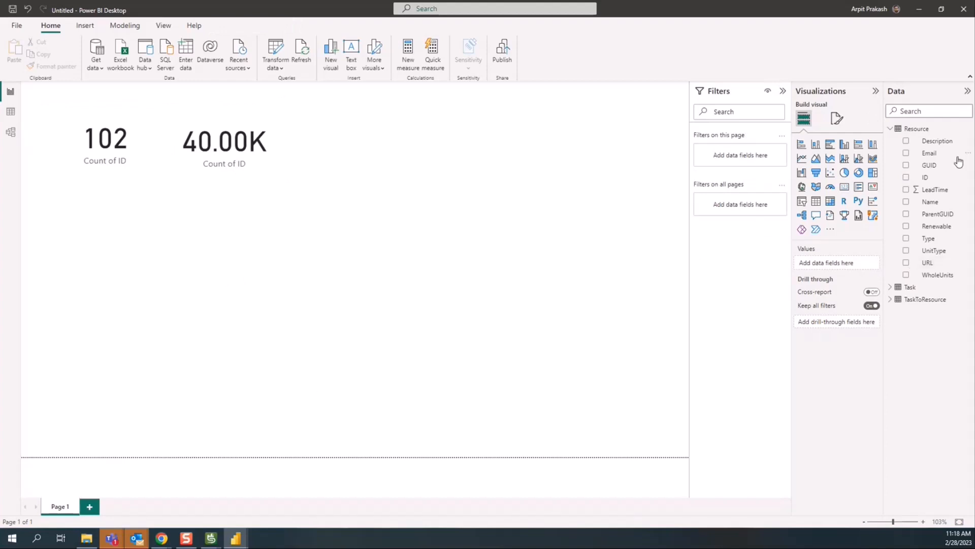
Add a table visual of the Task table's ID field beneath the cards, and enlarge it toward the page's bottom edge
{"action": "left_click", "coordinate": [891, 129]}
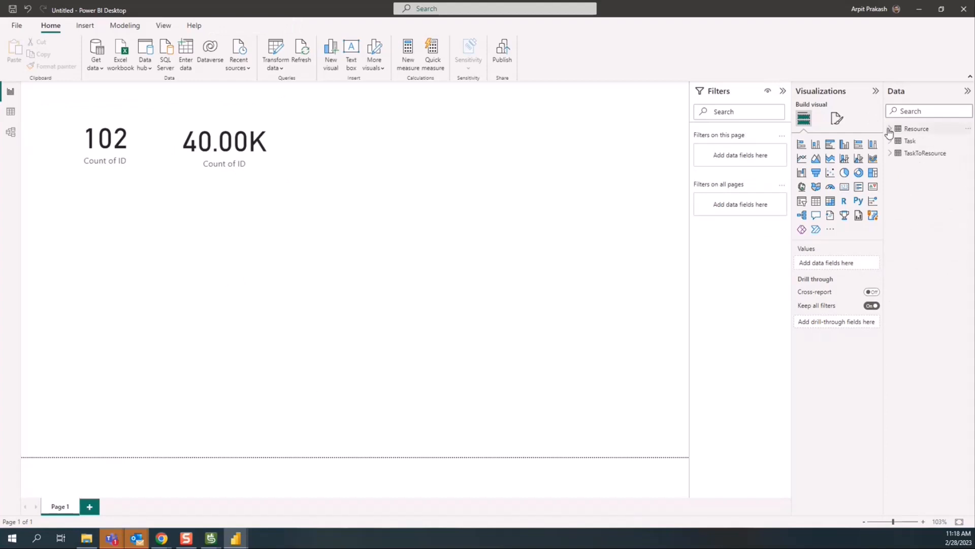
{"action": "left_click", "coordinate": [891, 142]}
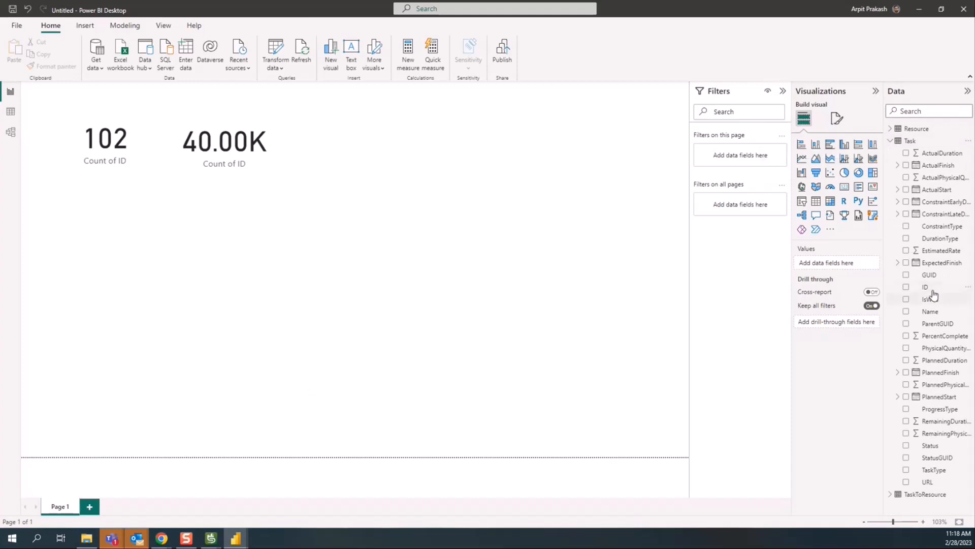
{"action": "left_click_drag", "start_coordinate": [932, 287], "coordinate": [101, 245]}
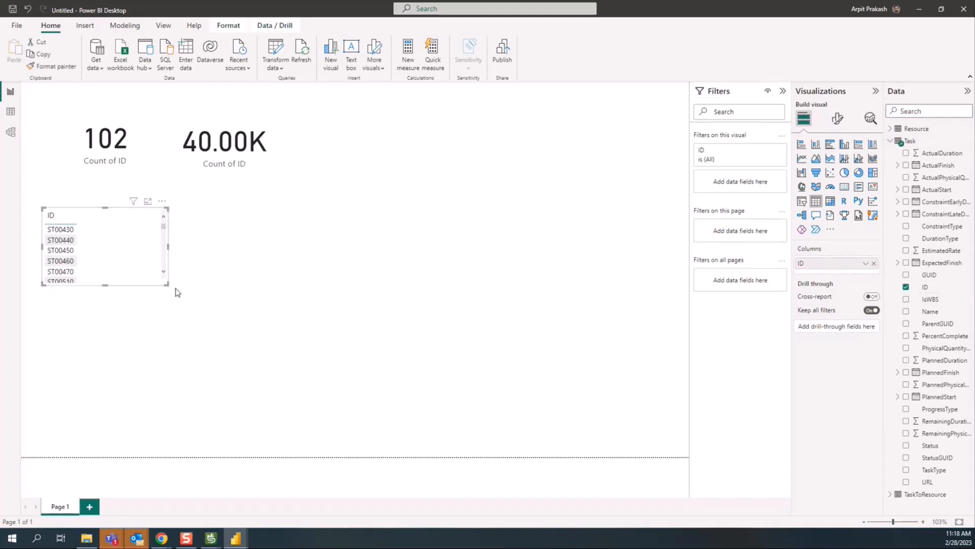
{"action": "left_click_drag", "start_coordinate": [166, 287], "coordinate": [271, 443]}
{"action": "left_click_drag", "start_coordinate": [206, 376], "coordinate": [209, 373]}
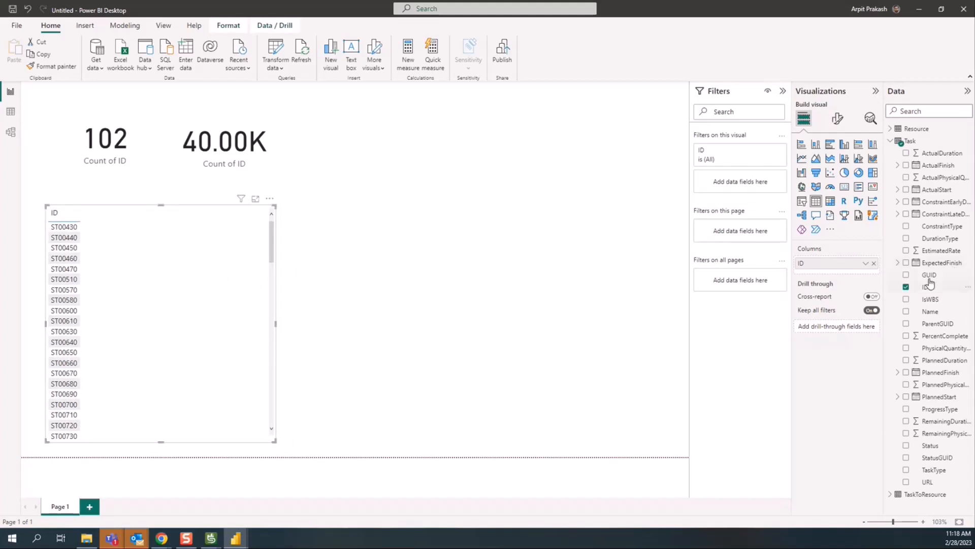
Add a table visual of the Resource table's ID field, then narrow both ID tables and place them side by side
{"action": "left_click", "coordinate": [891, 128]}
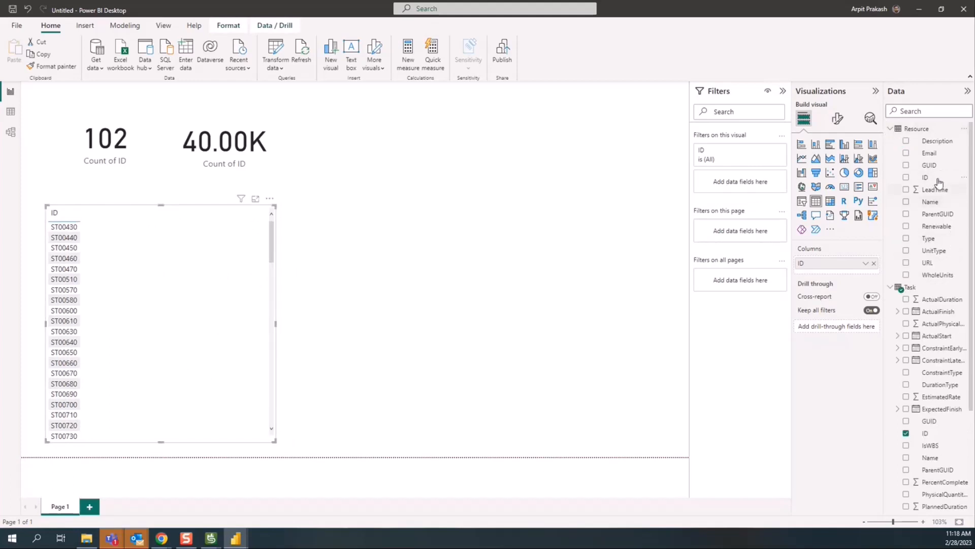
{"action": "left_click_drag", "start_coordinate": [937, 180], "coordinate": [401, 317]}
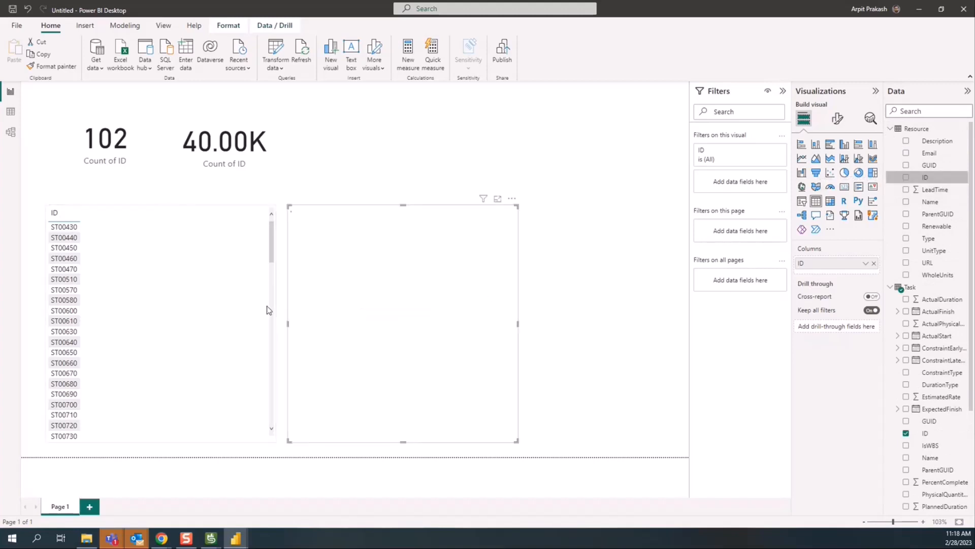
{"action": "left_click_drag", "start_coordinate": [276, 326], "coordinate": [110, 326]}
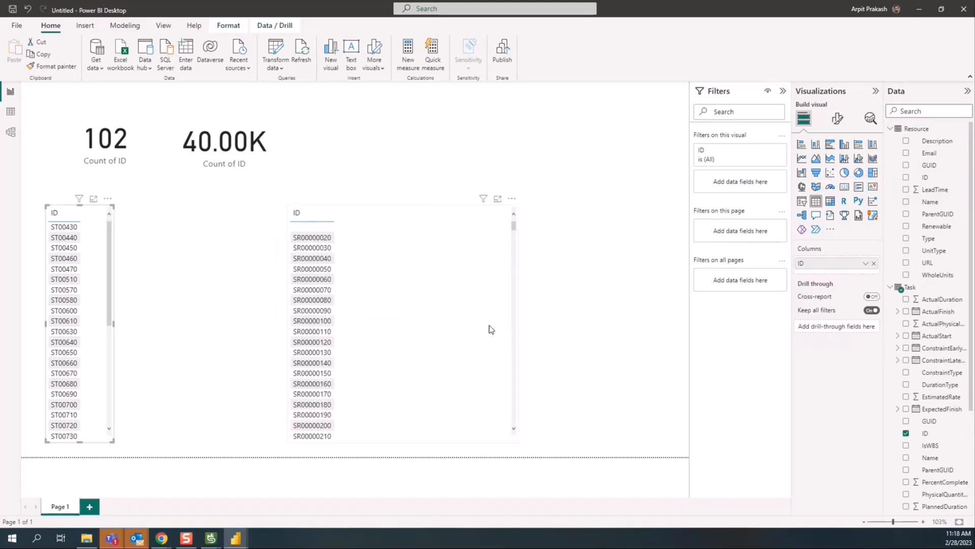
{"action": "left_click_drag", "start_coordinate": [489, 329], "coordinate": [344, 328]}
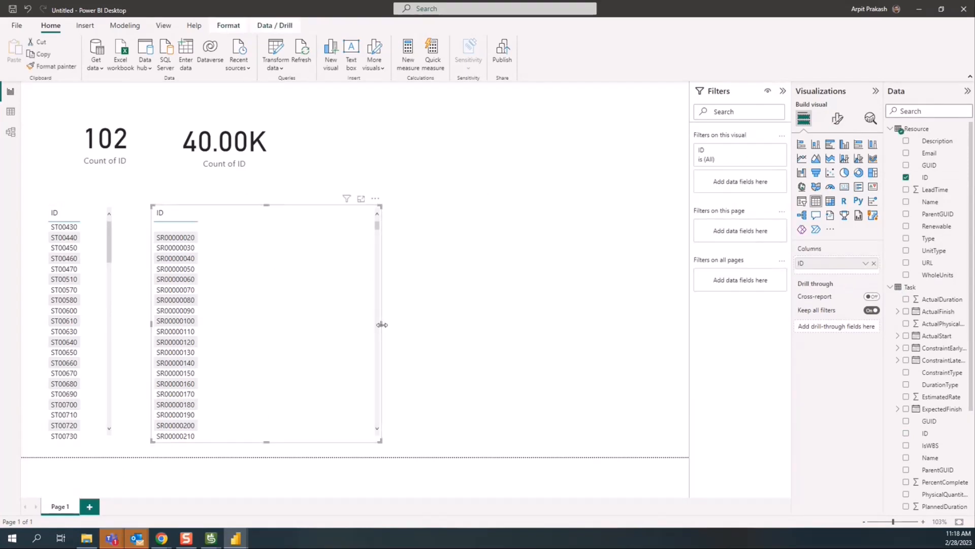
{"action": "left_click_drag", "start_coordinate": [381, 325], "coordinate": [249, 335]}
{"action": "left_click", "coordinate": [397, 354]}
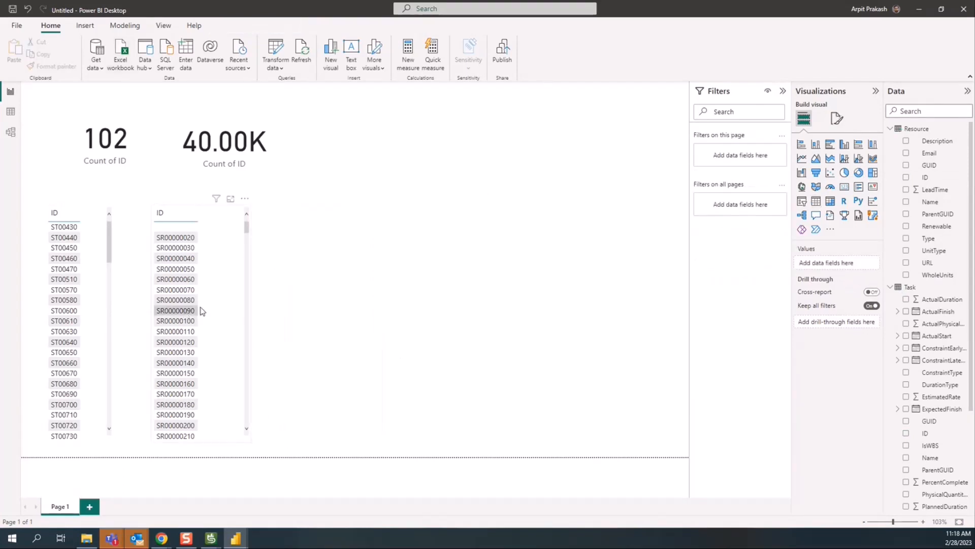
Select task ST00430 in the task ID table to check how it filters the other visuals
{"action": "left_click", "coordinate": [64, 229]}
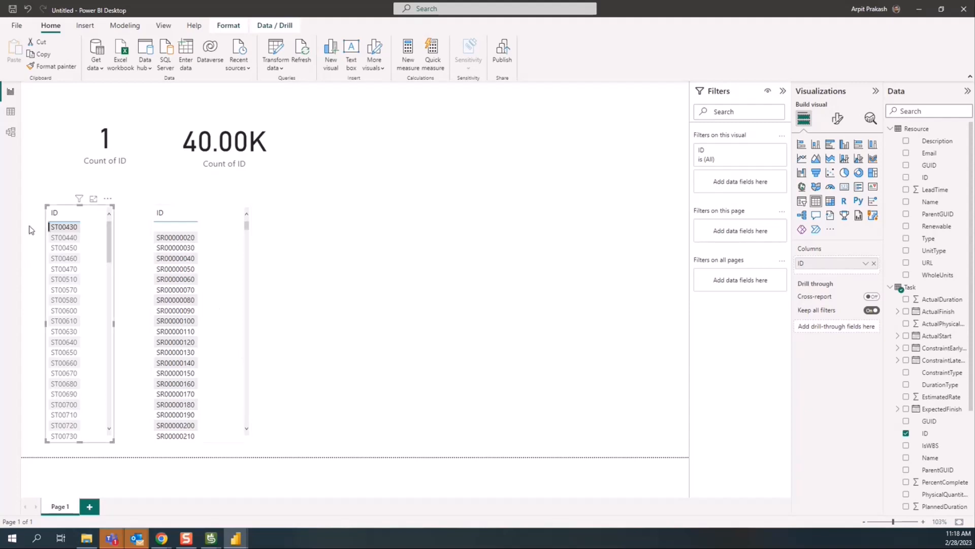
Look through the resource ID table for the selected task, and clear the ST00430 selection
{"action": "scroll", "coordinate": [239, 387], "scroll_direction": "down", "scroll_amount": 15}
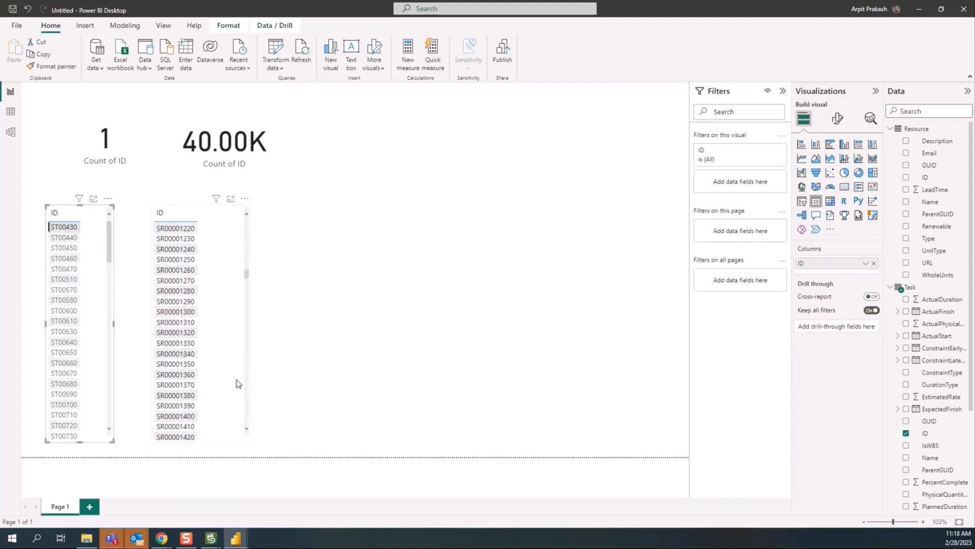
{"action": "left_click", "coordinate": [62, 226]}
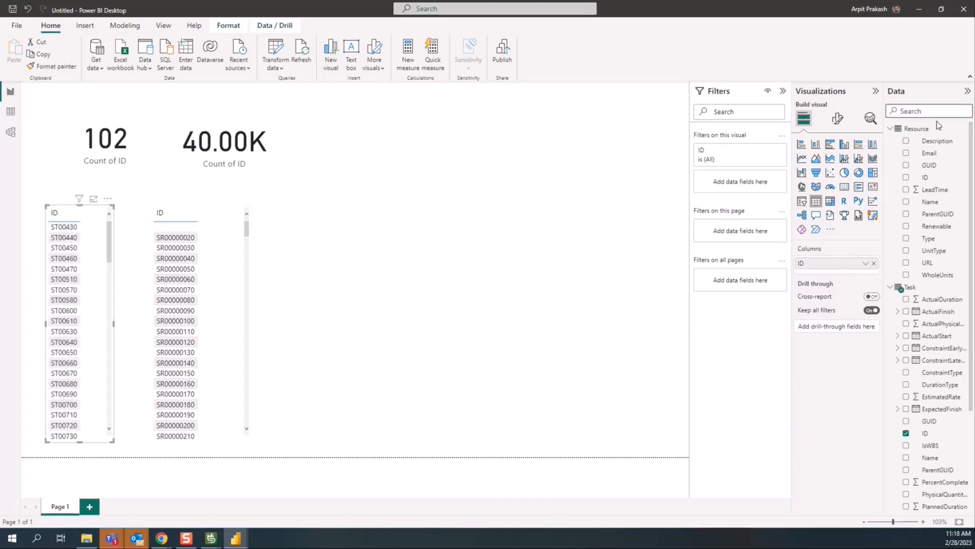
Collapse the field lists of the Resource and Task tables, and select the TaskToResource table
{"action": "left_click", "coordinate": [890, 129]}
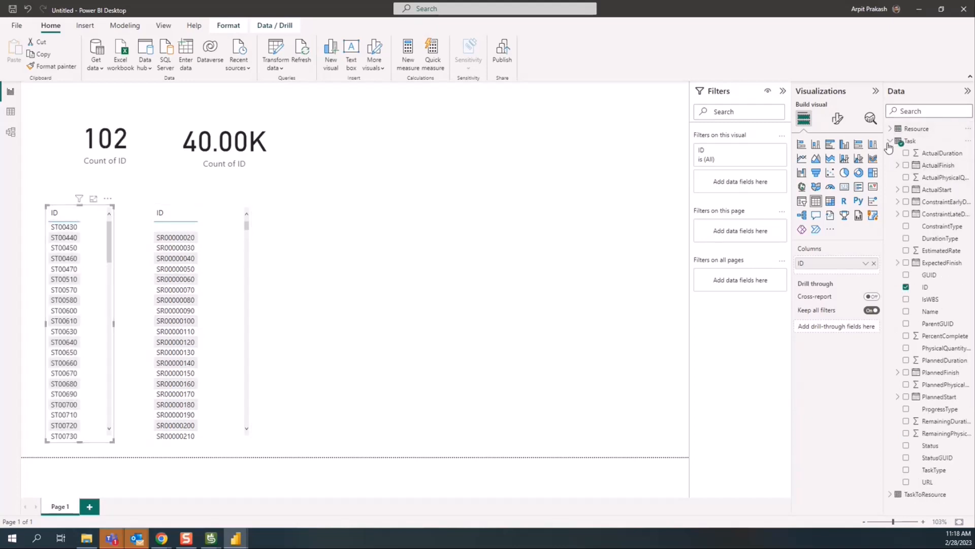
{"action": "left_click", "coordinate": [890, 141]}
{"action": "left_click", "coordinate": [920, 153]}
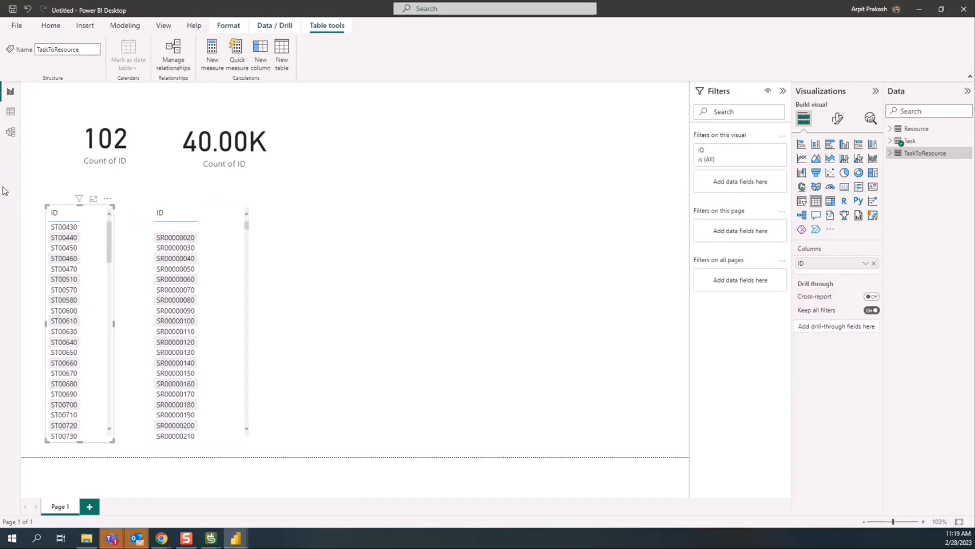
Switch to the model view and collapse the properties area to widen the diagram
{"action": "left_click", "coordinate": [9, 133]}
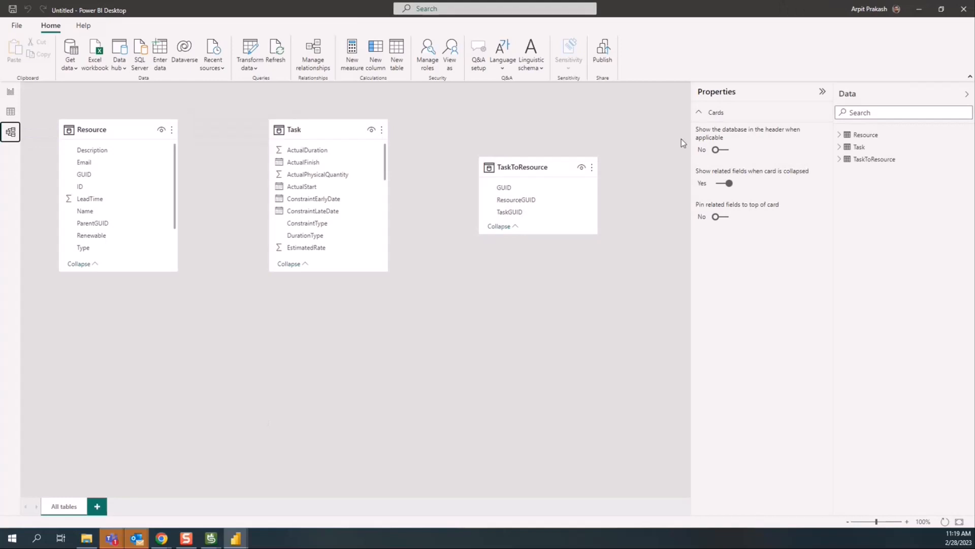
{"action": "left_click", "coordinate": [821, 91]}
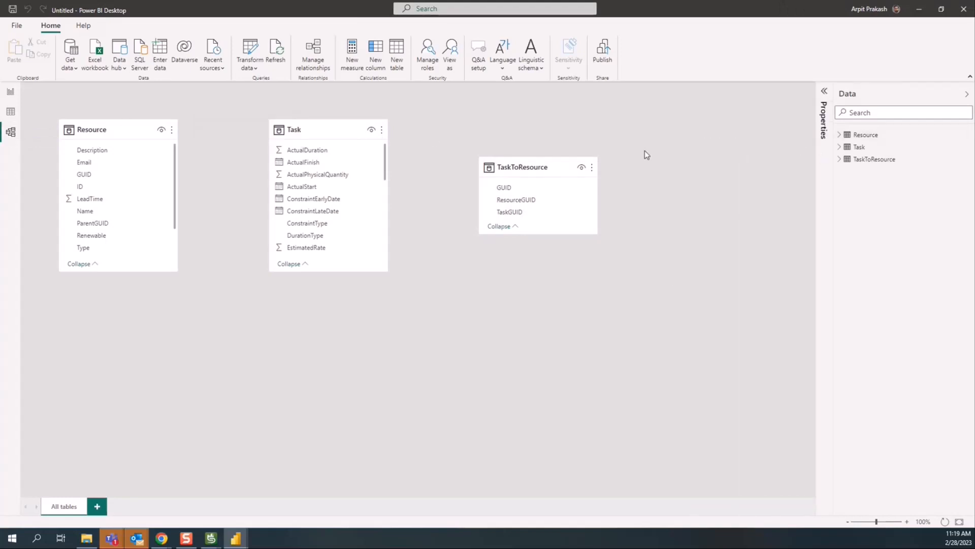
Add a new diagram layout, and return to the All tables layout
{"action": "left_click", "coordinate": [104, 511]}
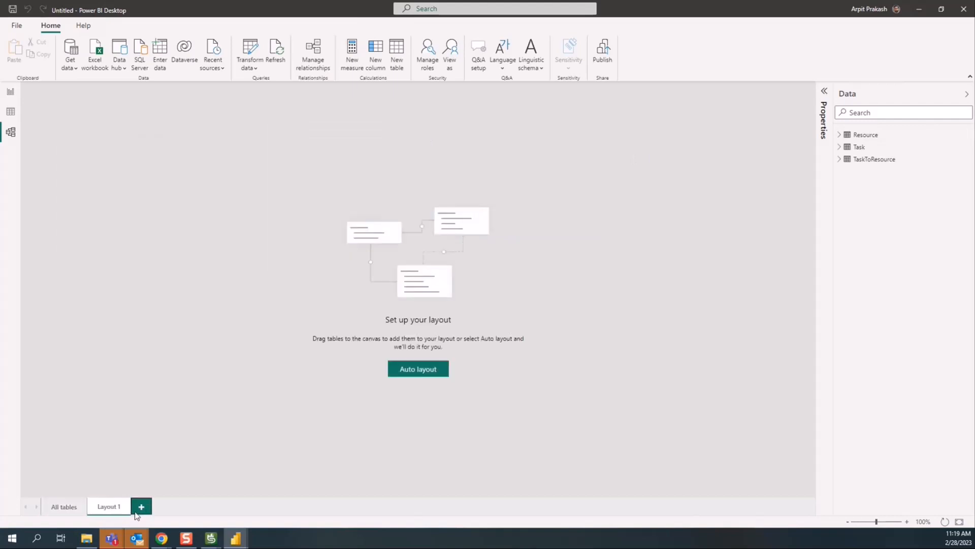
{"action": "mouse_move", "coordinate": [858, 147]}
{"action": "left_mouse_down"}
{"action": "mouse_move", "coordinate": [771, 174]}
{"action": "mouse_move", "coordinate": [250, 196]}
{"action": "mouse_move", "coordinate": [848, 146]}
{"action": "left_mouse_up"}
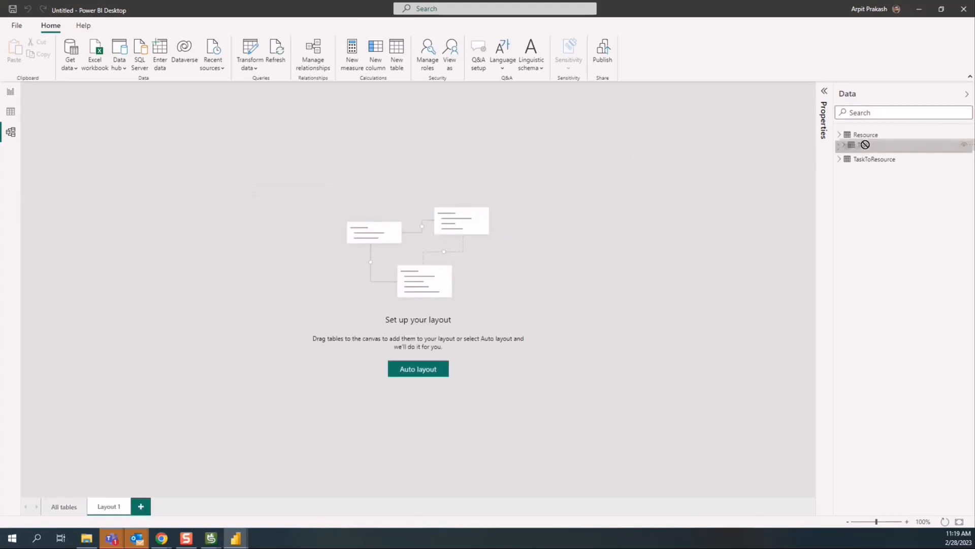
{"action": "left_click", "coordinate": [61, 507]}
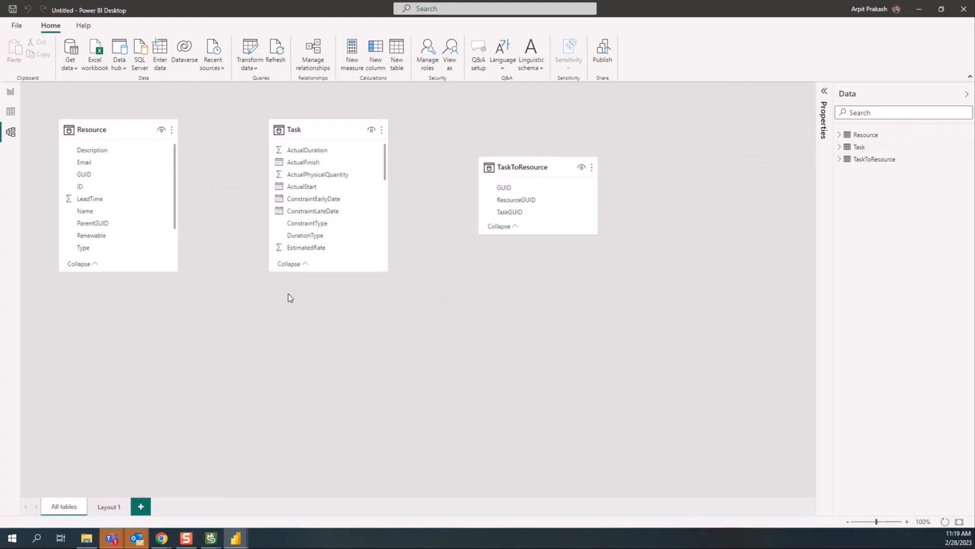
Rearrange the model diagram so TaskToResource sits between the Task table and the Resource table
{"action": "left_click_drag", "start_coordinate": [96, 133], "coordinate": [615, 303]}
{"action": "left_click_drag", "start_coordinate": [306, 131], "coordinate": [144, 181]}
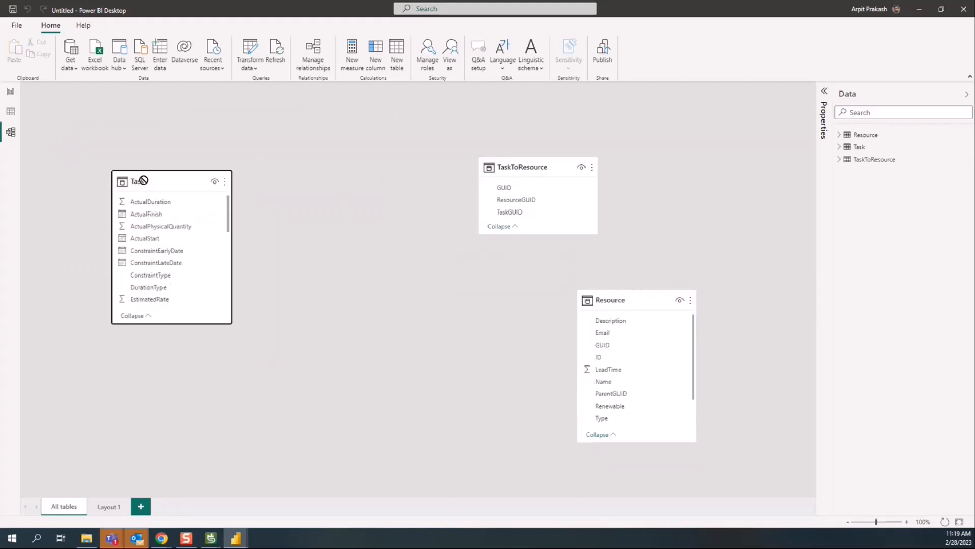
{"action": "left_click_drag", "start_coordinate": [501, 161], "coordinate": [301, 210]}
{"action": "left_click_drag", "start_coordinate": [601, 299], "coordinate": [476, 177]}
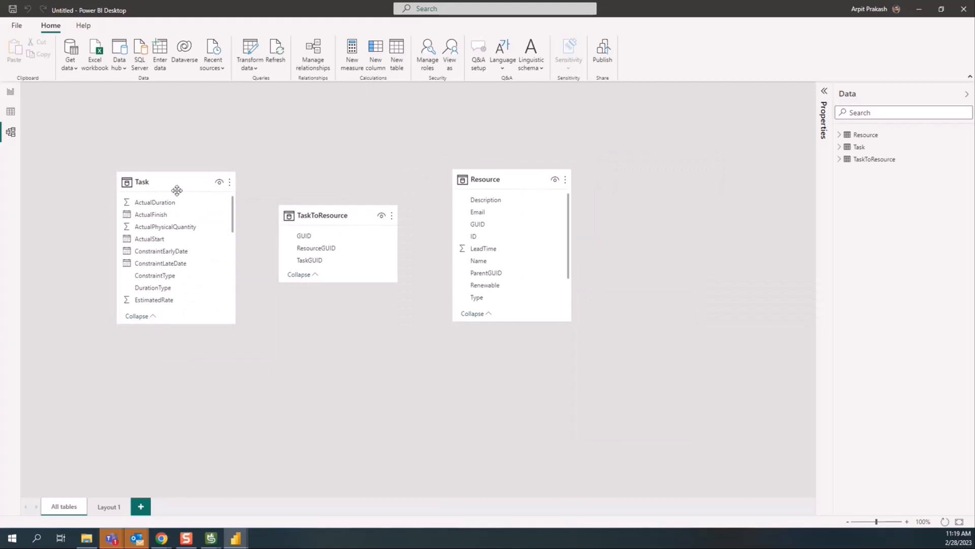
{"action": "left_click", "coordinate": [520, 182]}
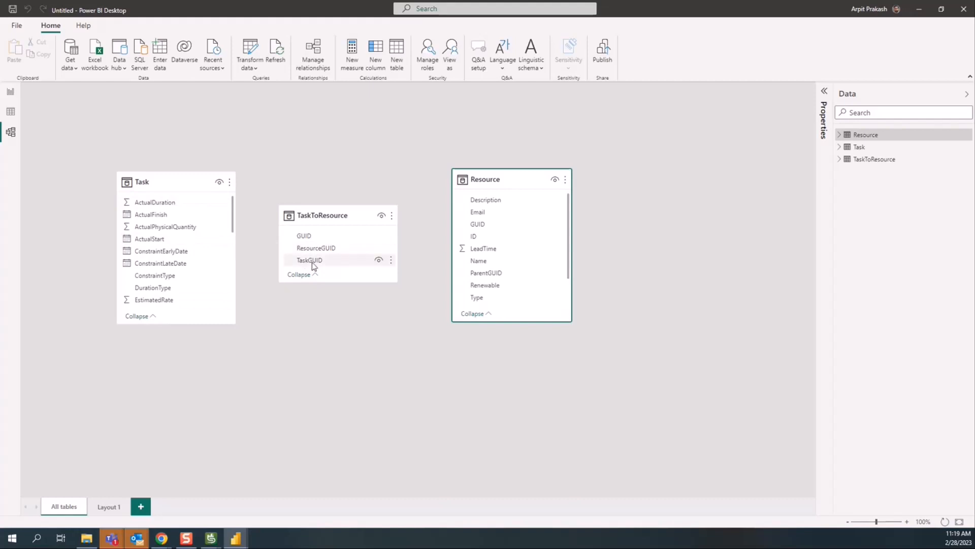
Create a relationship between the Task table's GUID field and the TaskToResource table's TaskGUID field
{"action": "scroll", "coordinate": [166, 254], "scroll_direction": "down", "scroll_amount": 3}
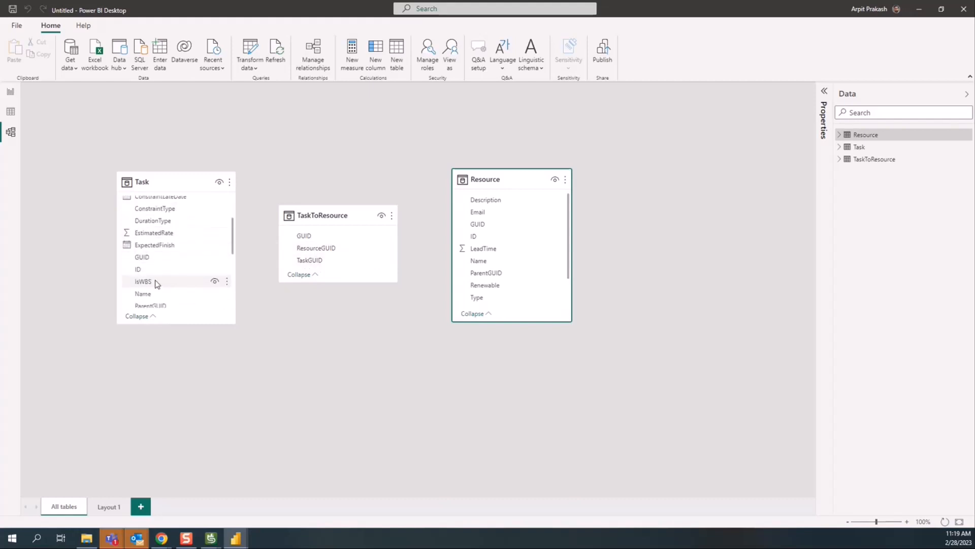
{"action": "left_click", "coordinate": [157, 261]}
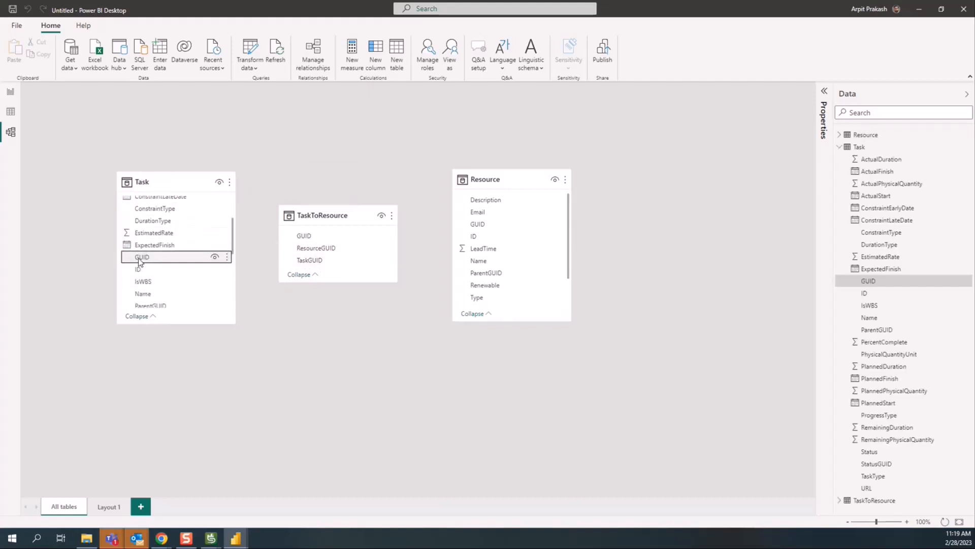
{"action": "left_click_drag", "start_coordinate": [141, 262], "coordinate": [301, 268]}
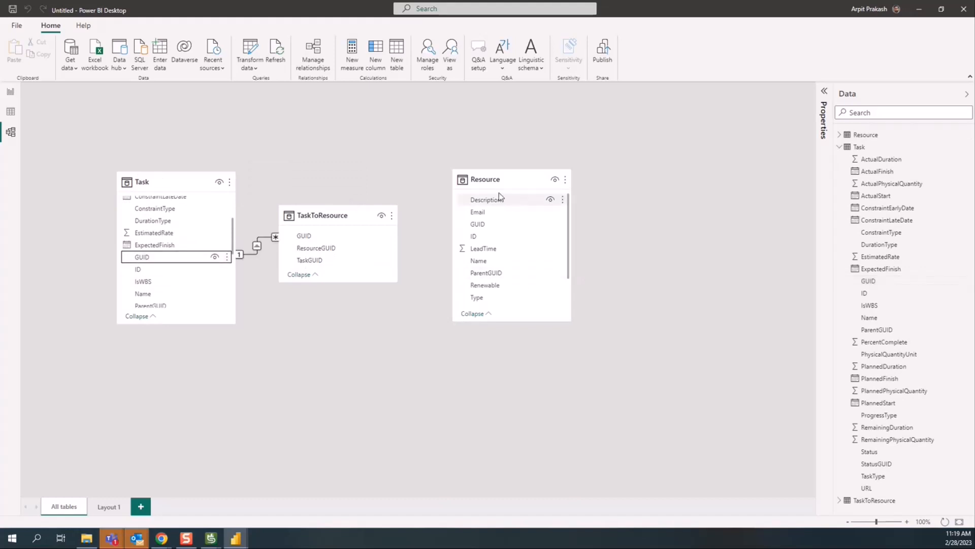
Create a relationship between the Resource table's GUID field and the TaskToResource table's ResourceGUID field
{"action": "scroll", "coordinate": [518, 289], "scroll_direction": "down", "scroll_amount": 1}
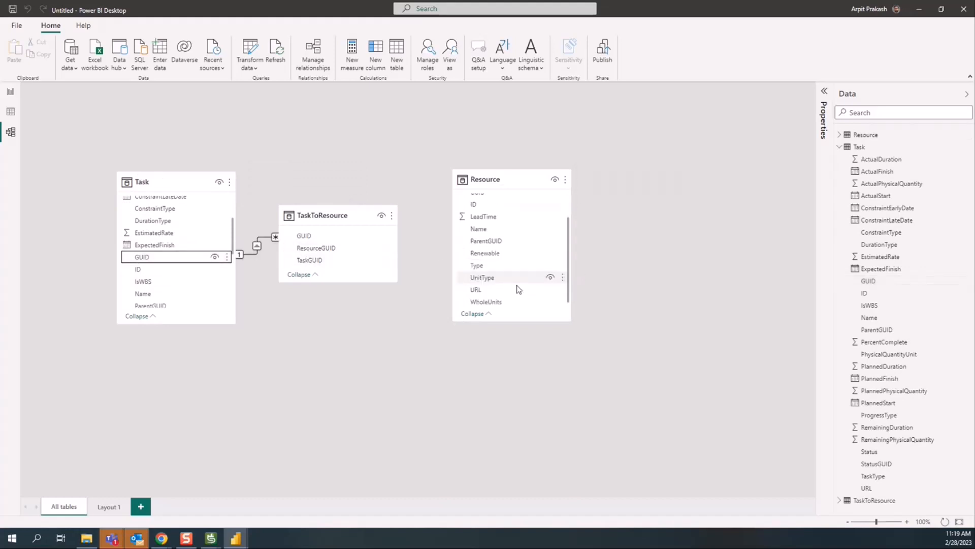
{"action": "scroll", "coordinate": [519, 282], "scroll_direction": "up", "scroll_amount": 1}
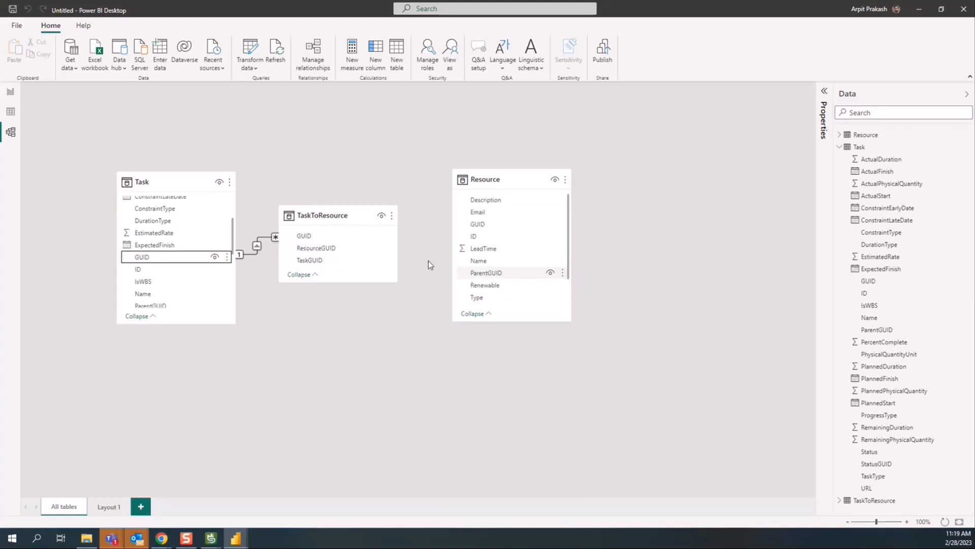
{"action": "left_click", "coordinate": [484, 229]}
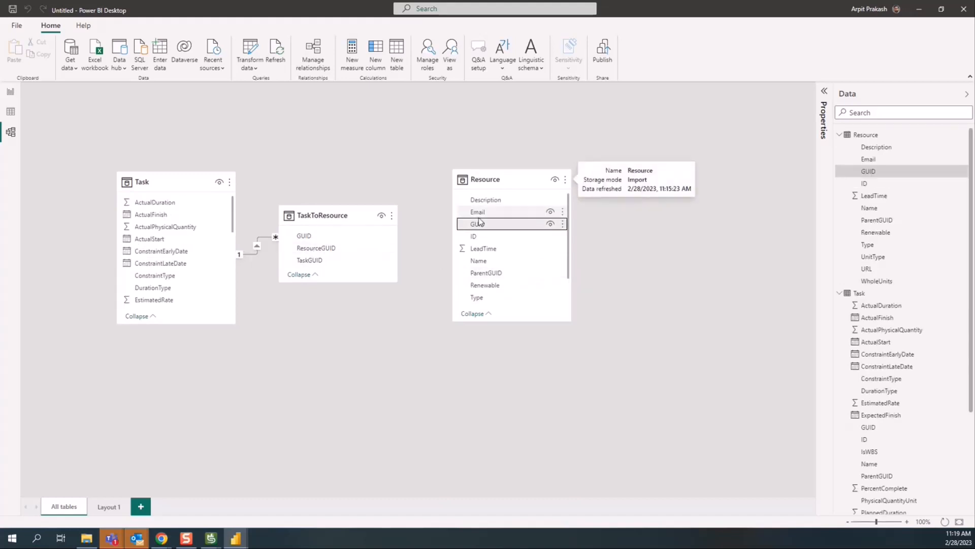
{"action": "left_click_drag", "start_coordinate": [495, 226], "coordinate": [330, 249]}
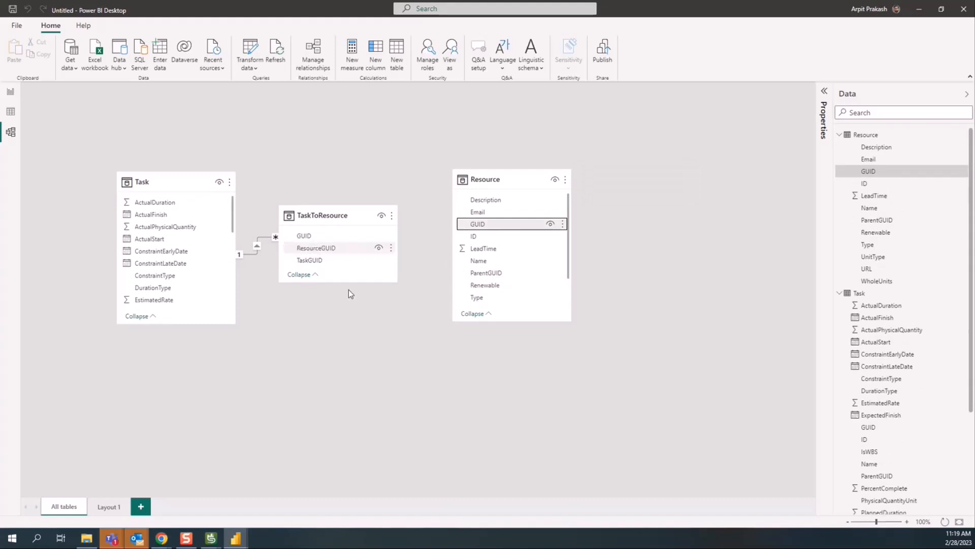
{"action": "left_click", "coordinate": [389, 384]}
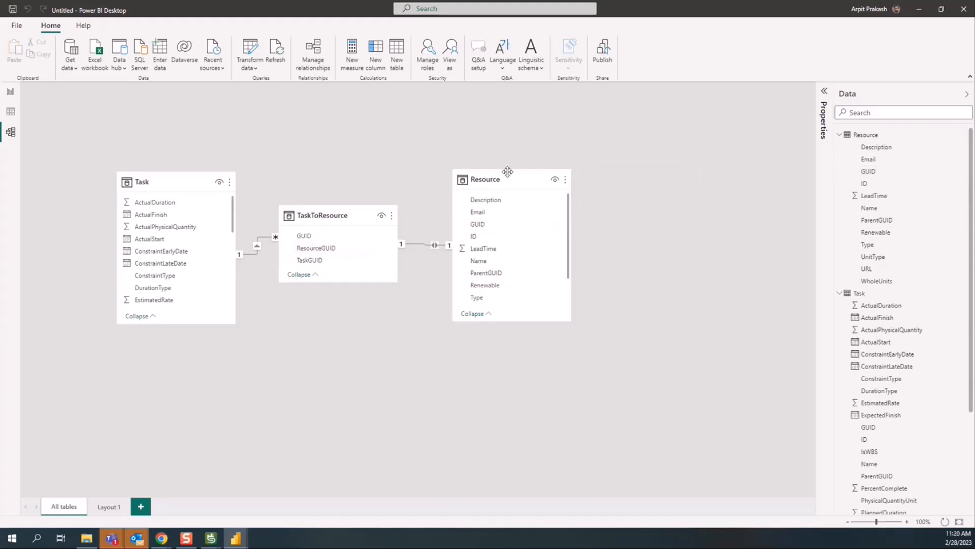
Shift the Resource and TaskToResource tables slightly to space out the diagram around their relationship lines
{"action": "left_click_drag", "start_coordinate": [500, 174], "coordinate": [513, 176]}
{"action": "left_click", "coordinate": [323, 211]}
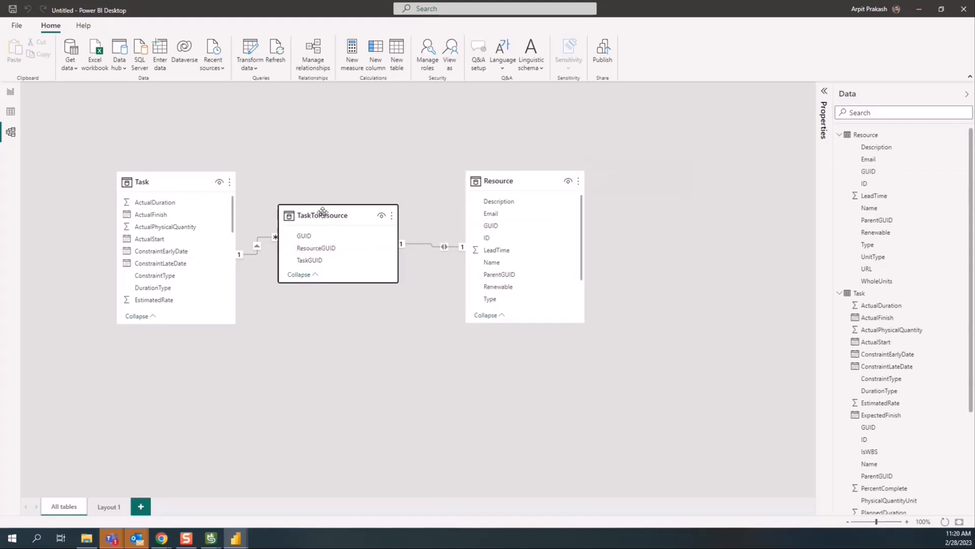
{"action": "left_click_drag", "start_coordinate": [323, 212], "coordinate": [338, 208]}
{"action": "left_click", "coordinate": [330, 416]}
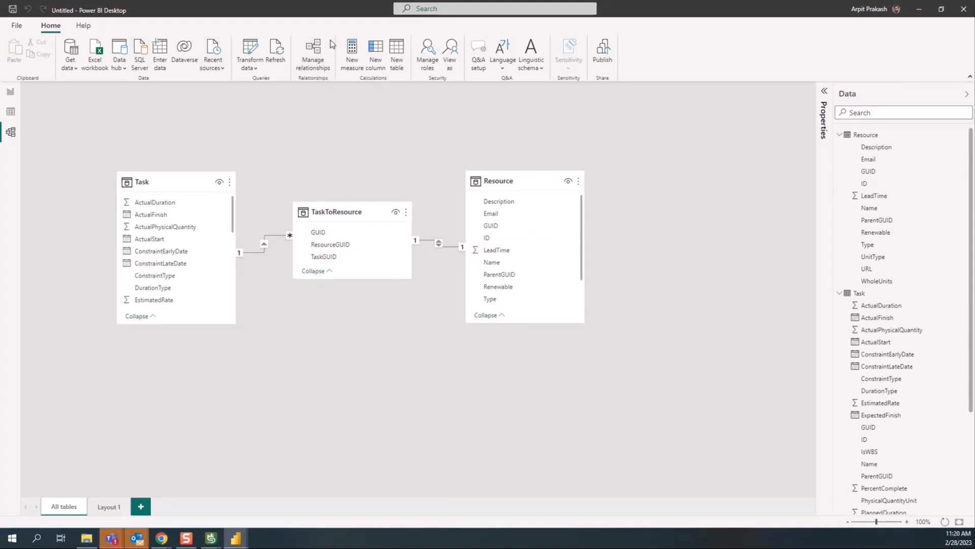
Review the columns joined by both relationships in the relationship manager, and nudge the TaskToResource table slightly down
{"action": "left_click", "coordinate": [318, 65]}
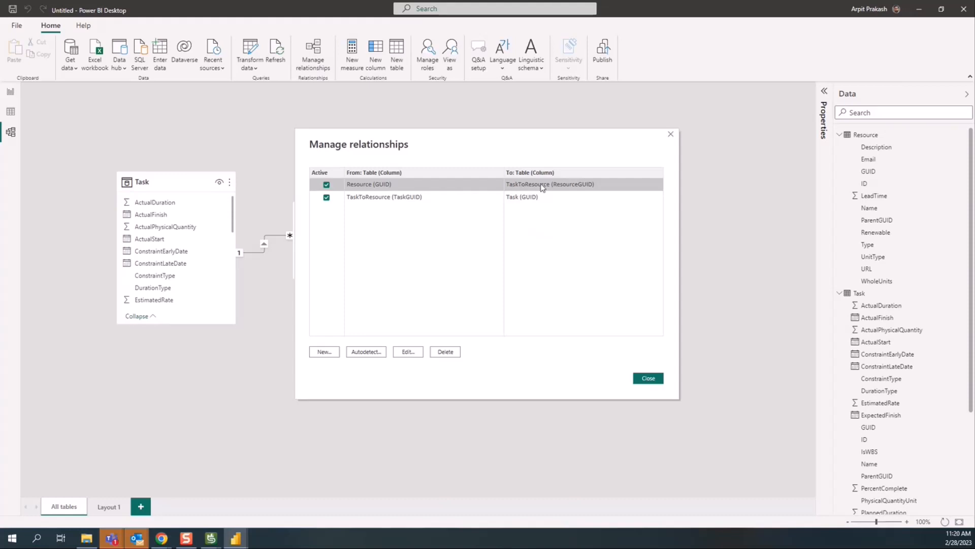
{"action": "left_click", "coordinate": [370, 198]}
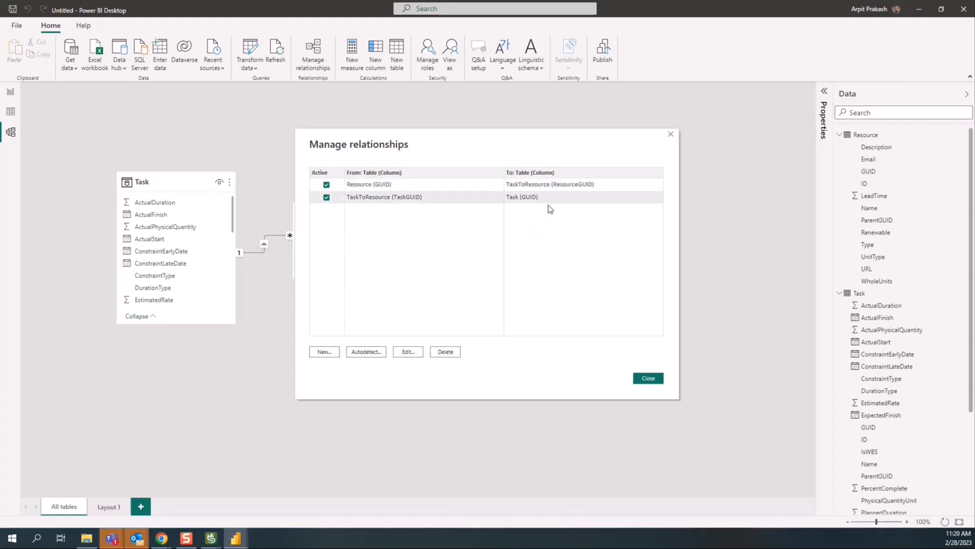
{"action": "left_click", "coordinate": [671, 135]}
{"action": "left_click_drag", "start_coordinate": [332, 208], "coordinate": [337, 218]}
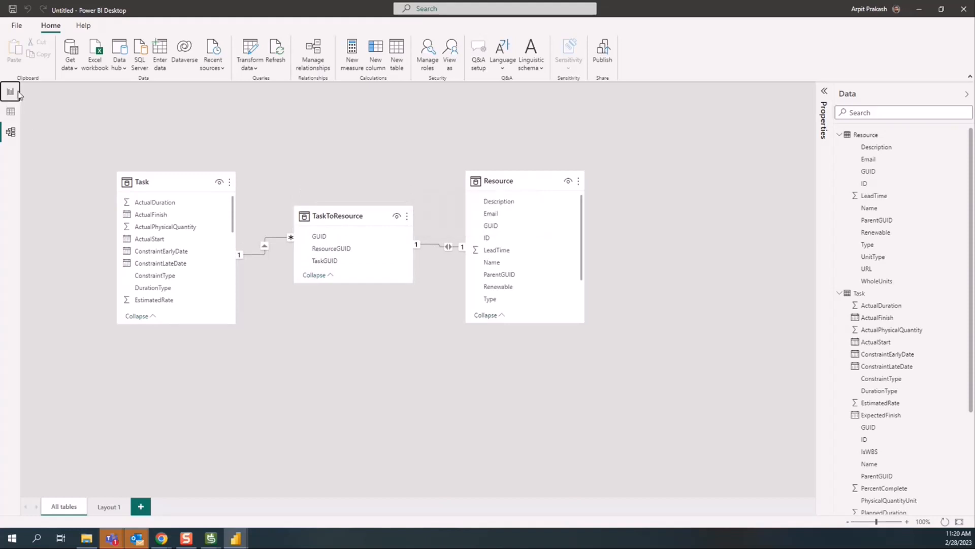
Return to the report page and select task ST00430 to check how it filters the resource visuals, clearing the selection again
{"action": "left_click", "coordinate": [11, 92]}
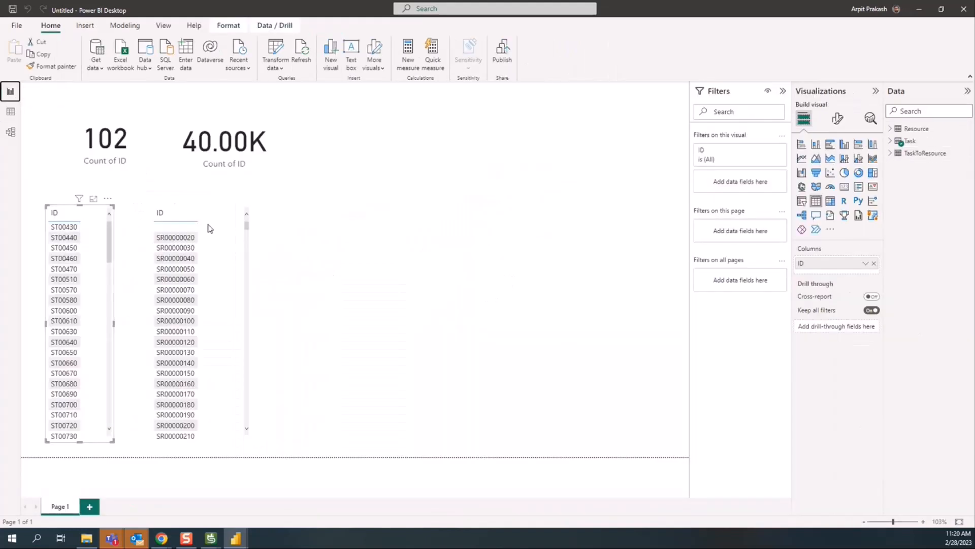
{"action": "left_click", "coordinate": [406, 281]}
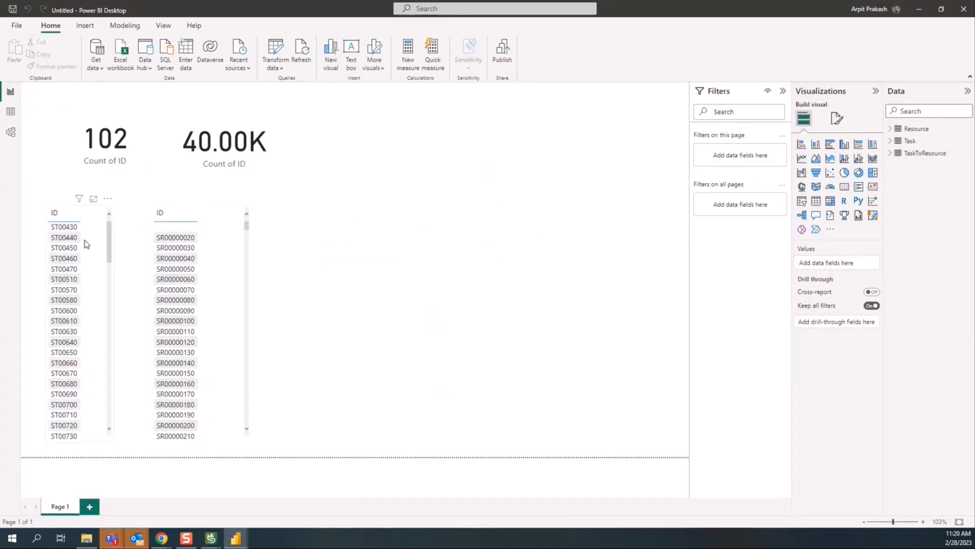
{"action": "left_click", "coordinate": [70, 230]}
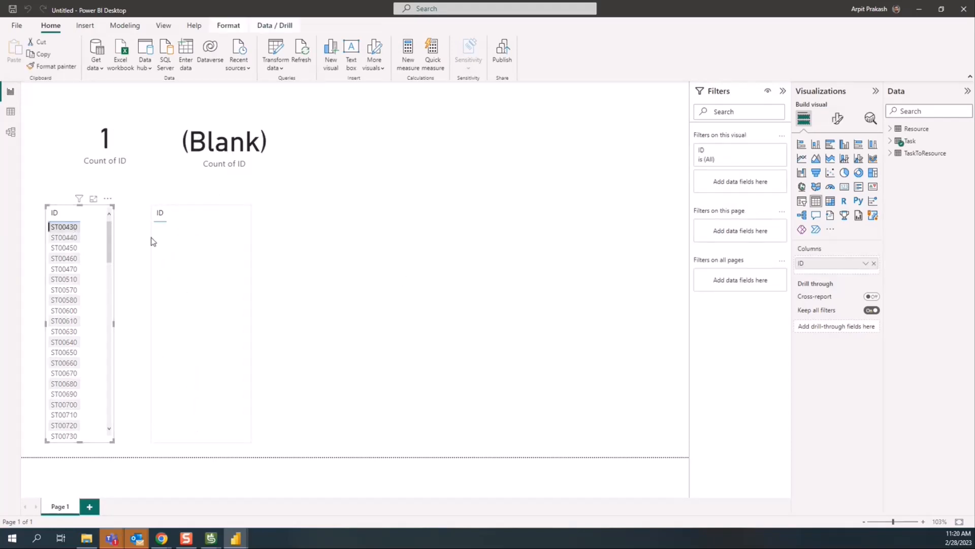
{"action": "left_click", "coordinate": [59, 232]}
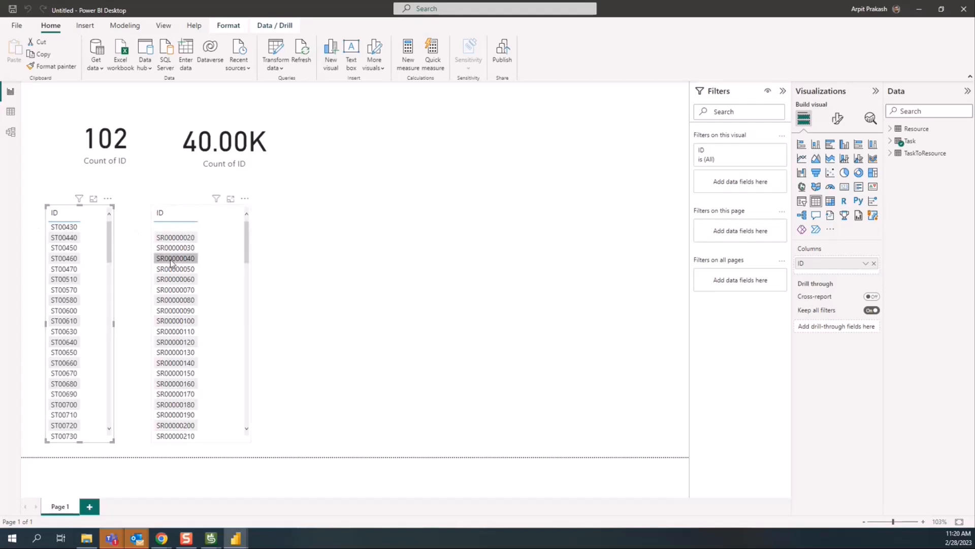
Select resources SR00000020 and SR00000060 in turn to check their effect on the task visuals, and clear the selection
{"action": "left_click", "coordinate": [183, 241]}
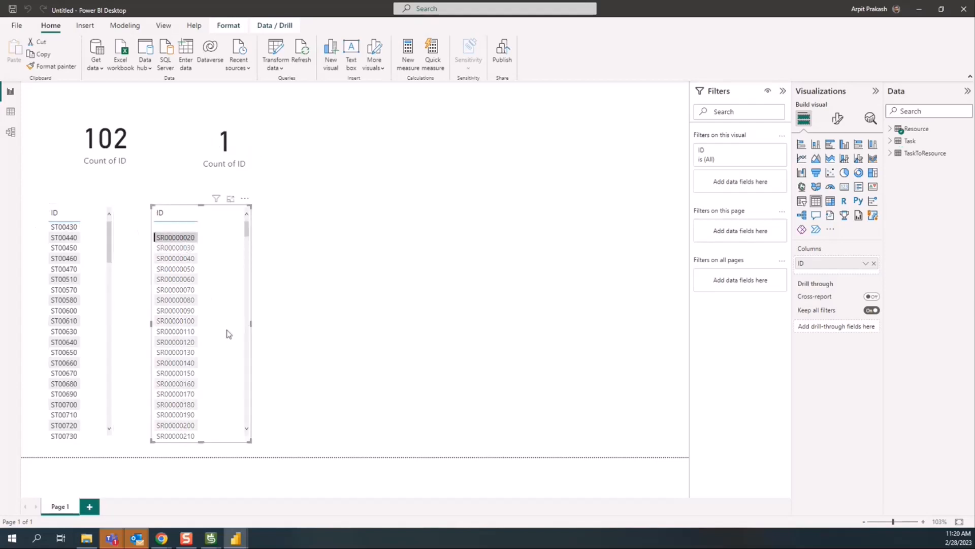
{"action": "left_click", "coordinate": [181, 280]}
{"action": "left_click", "coordinate": [161, 280]}
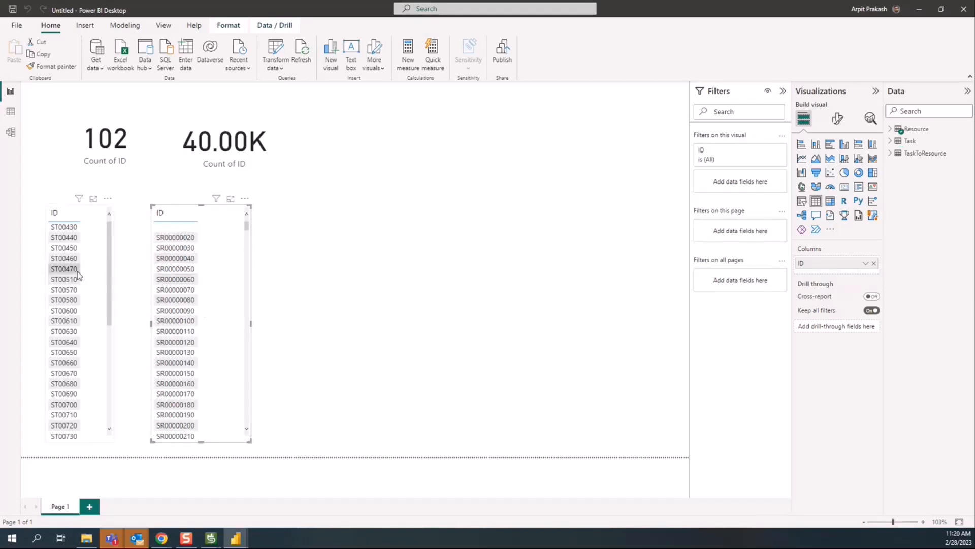
Select tasks ST01410 and ST01520 in turn to check whether any resources are linked to them
{"action": "scroll", "coordinate": [69, 282], "scroll_direction": "down", "scroll_amount": 10}
{"action": "left_click", "coordinate": [69, 280]}
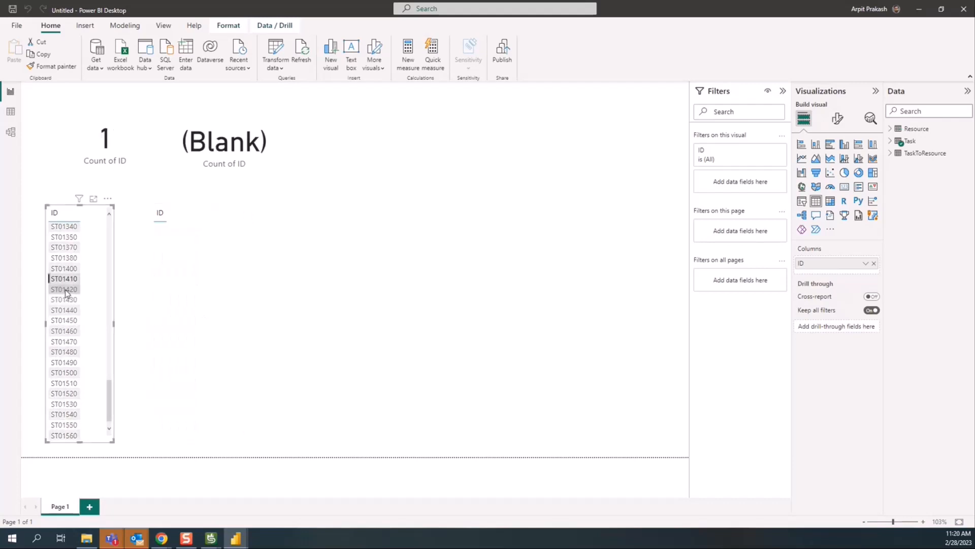
{"action": "left_click", "coordinate": [71, 394]}
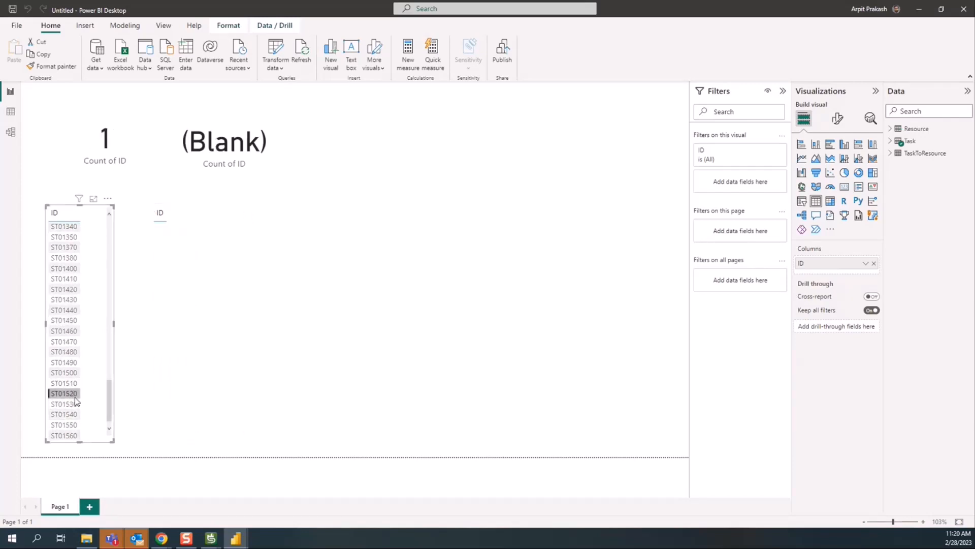
{"action": "left_click_drag", "start_coordinate": [111, 402], "coordinate": [103, 328]}
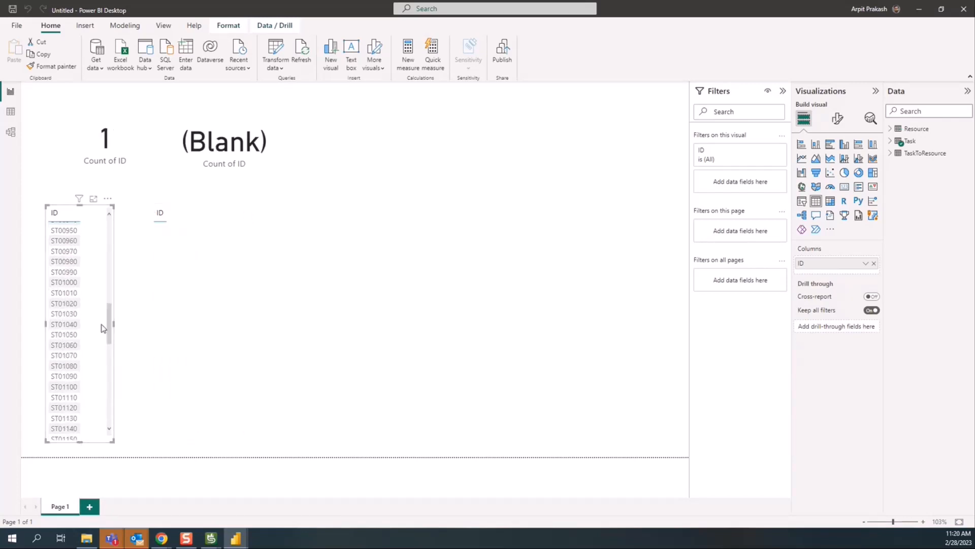
{"action": "scroll", "coordinate": [87, 289], "scroll_direction": "up", "scroll_amount": 5}
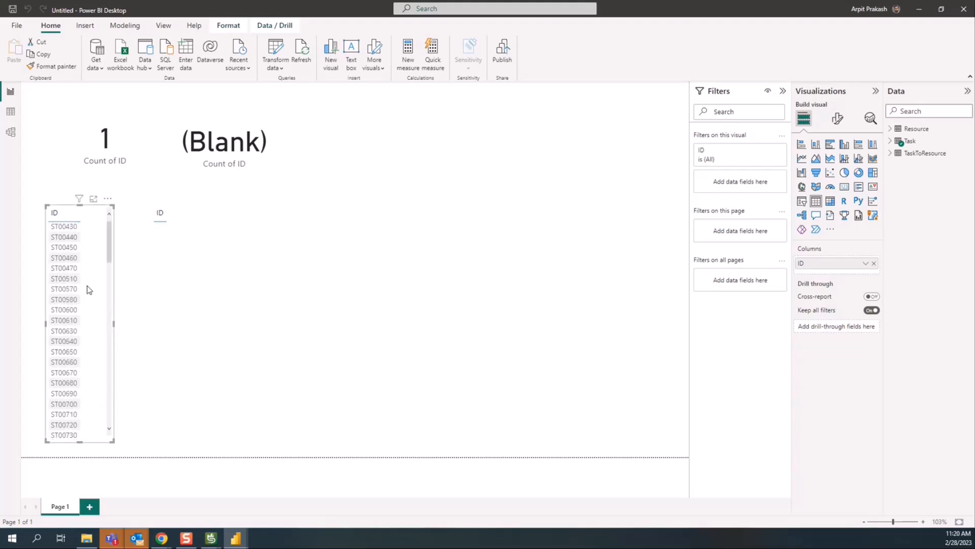
Clear the task selection and delete the Resource ID table from the report page
{"action": "left_click", "coordinate": [73, 227]}
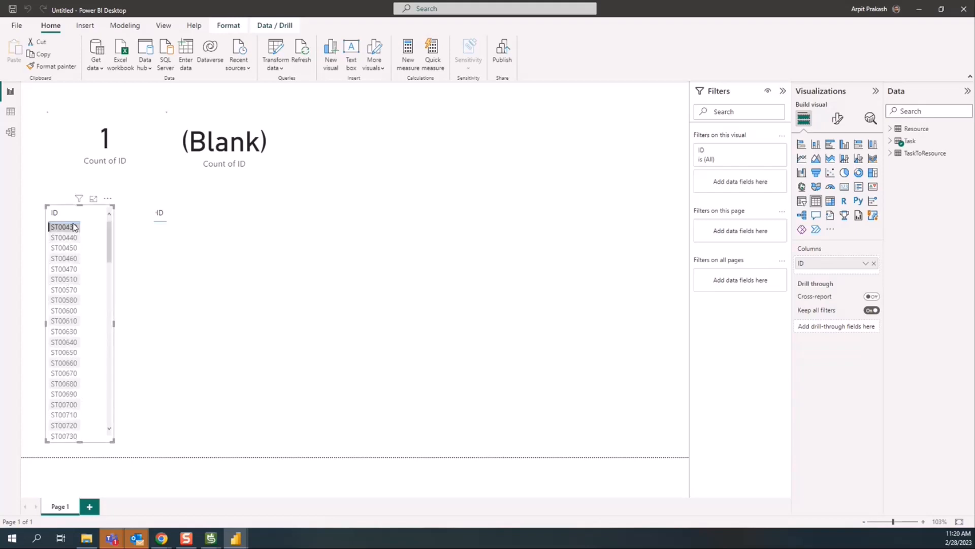
{"action": "left_click", "coordinate": [153, 236]}
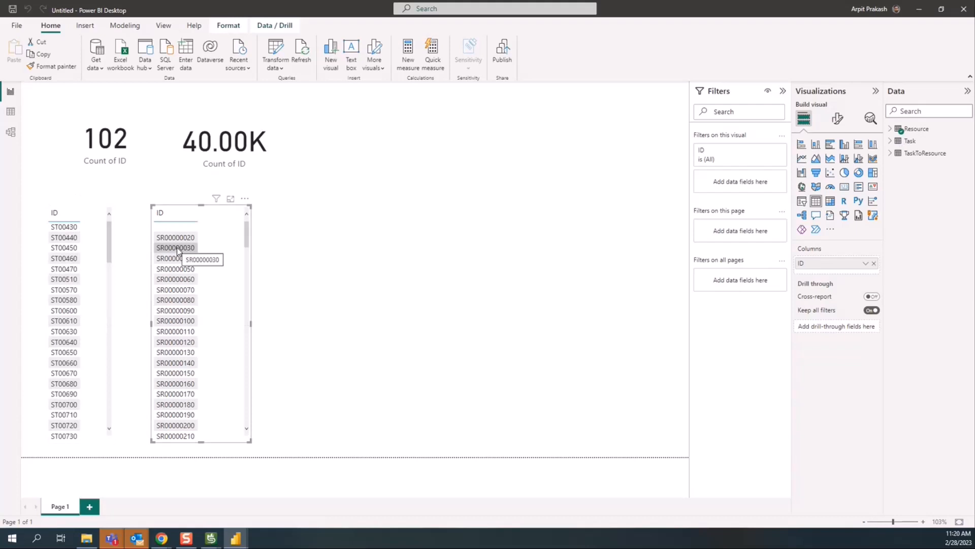
{"action": "key", "text": "Delete"}
Widen the task table and add the Resource table's ID field to it as a second column
{"action": "left_click", "coordinate": [116, 325]}
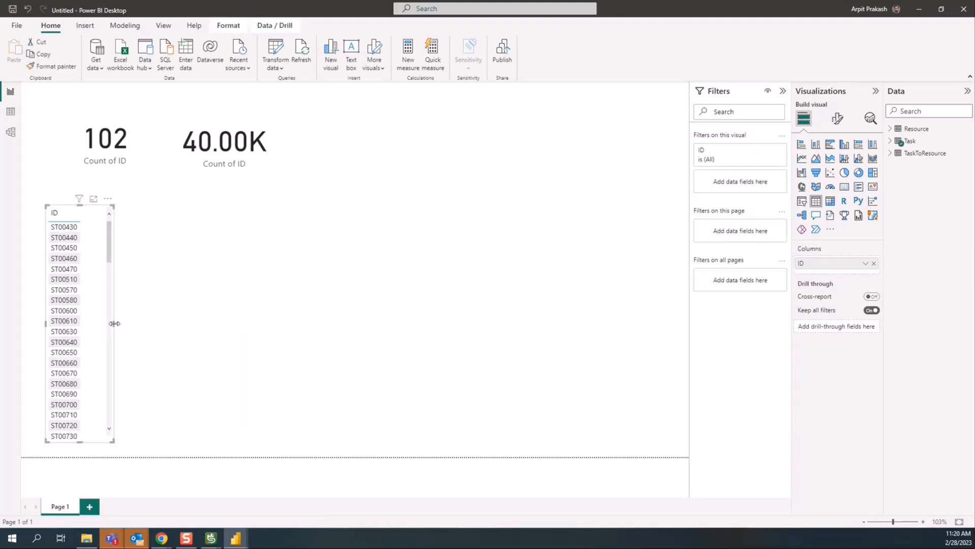
{"action": "left_click_drag", "start_coordinate": [114, 323], "coordinate": [345, 323]}
{"action": "left_click", "coordinate": [890, 129]}
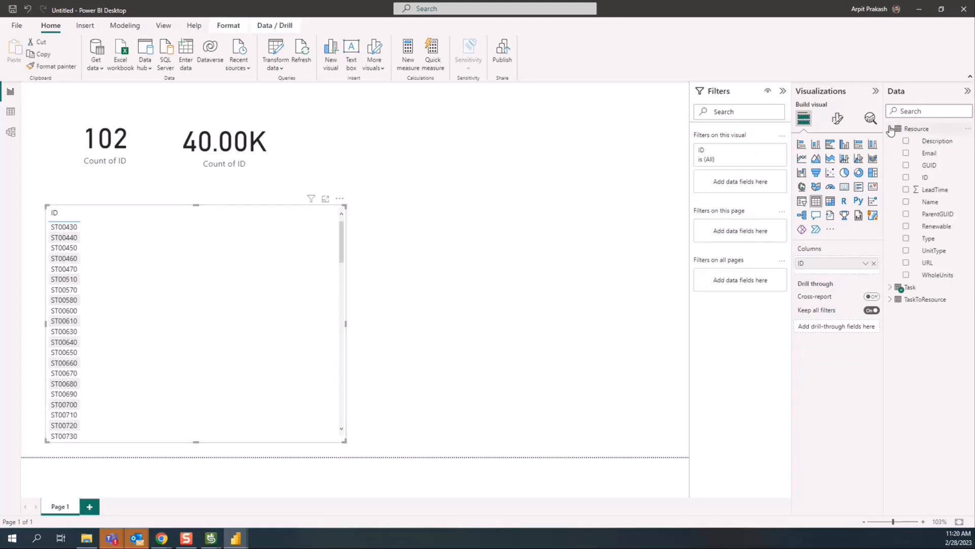
{"action": "left_click_drag", "start_coordinate": [925, 177], "coordinate": [193, 304]}
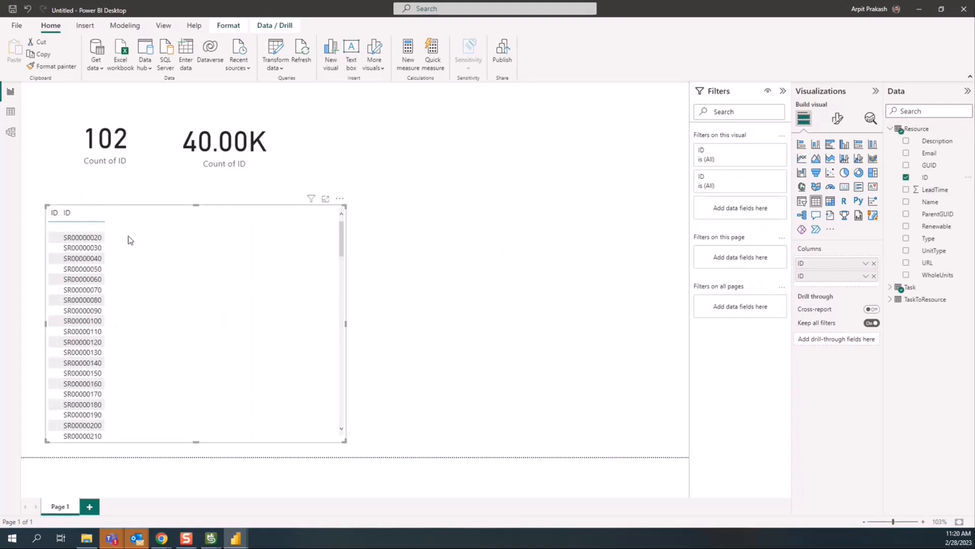
{"action": "left_click", "coordinate": [496, 159]}
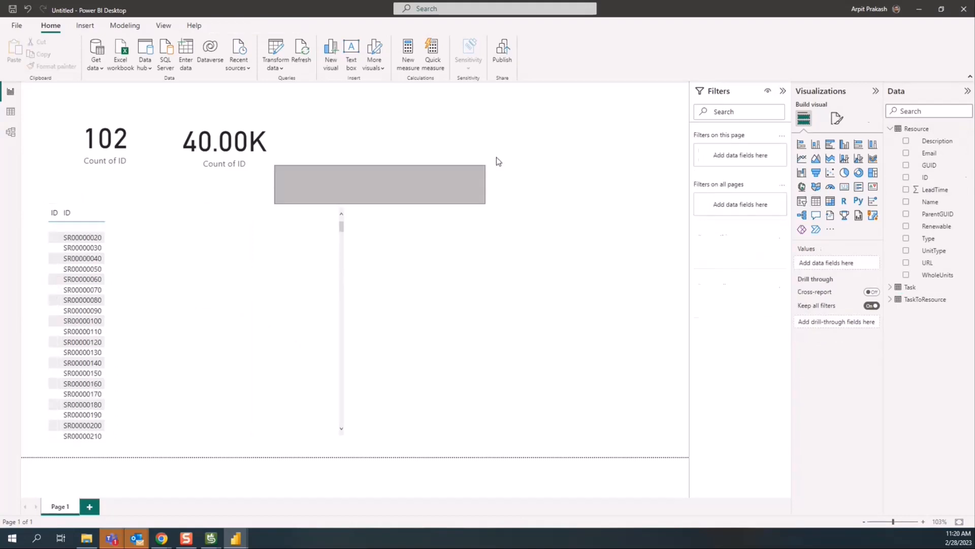
Sort the combined table by task ID in descending order and look through the task and resource pairs
{"action": "left_click", "coordinate": [196, 270]}
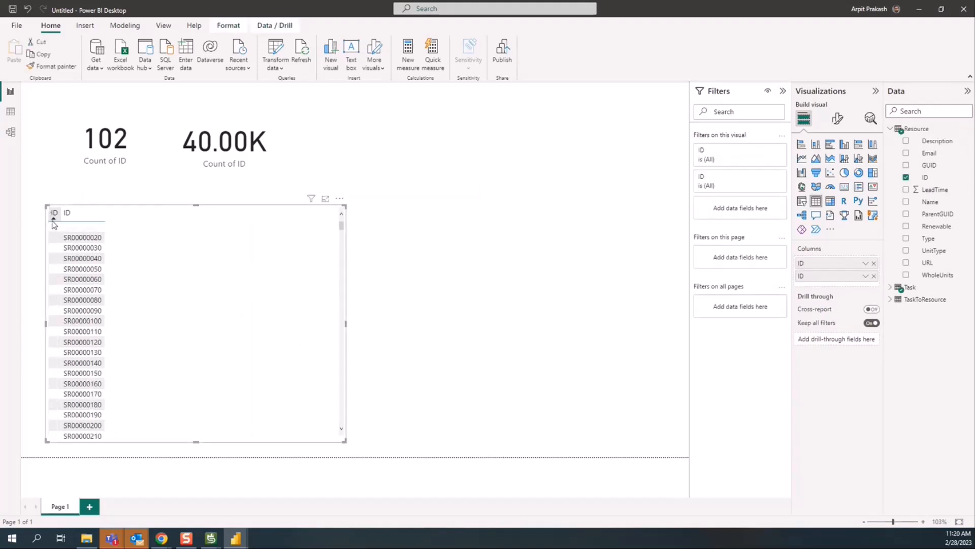
{"action": "left_click", "coordinate": [52, 224]}
{"action": "scroll", "coordinate": [61, 272], "scroll_direction": "down", "scroll_amount": 10}
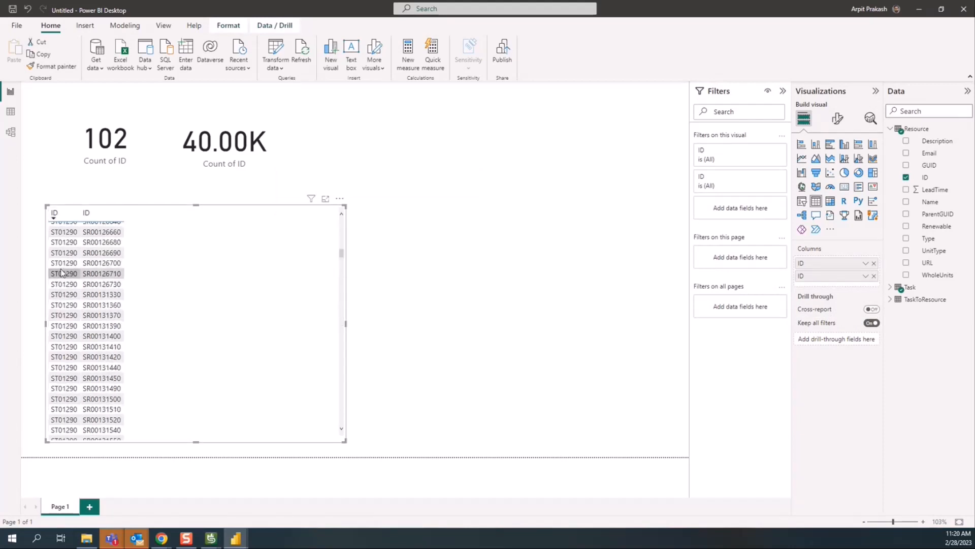
{"action": "scroll", "coordinate": [61, 272], "scroll_direction": "up", "scroll_amount": 10}
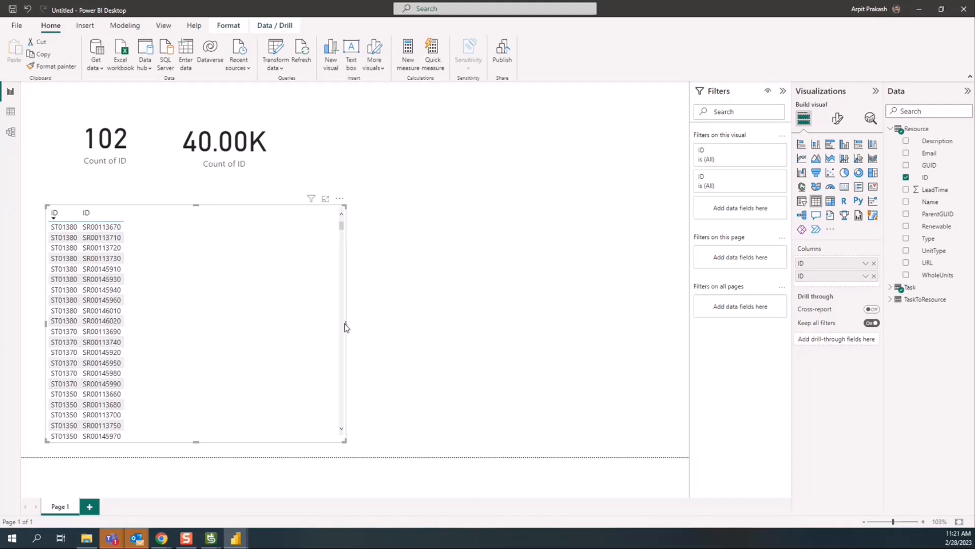
Narrow the table and remove its Resource ID column, and move the resource count card into the empty area beside it
{"action": "left_click_drag", "start_coordinate": [345, 325], "coordinate": [261, 324]}
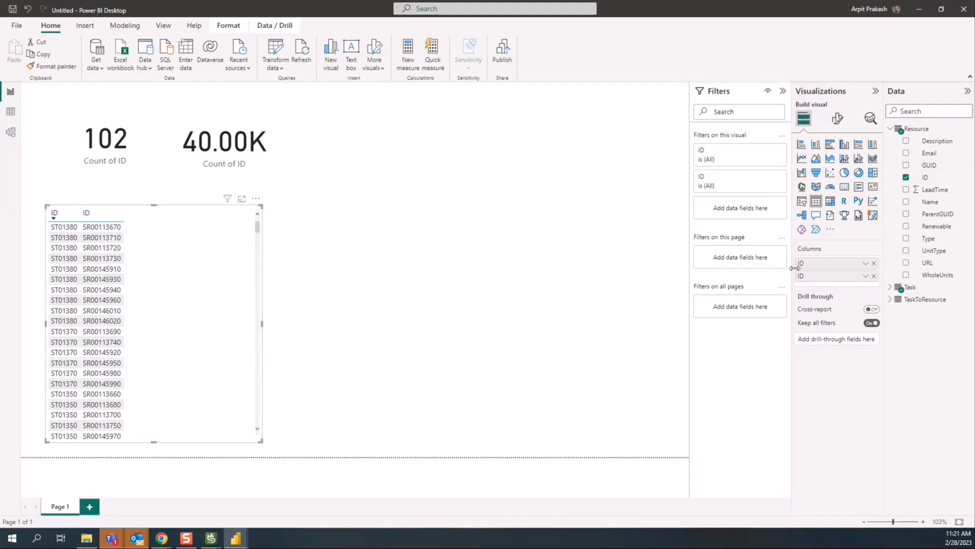
{"action": "left_click_drag", "start_coordinate": [869, 278], "coordinate": [174, 290]}
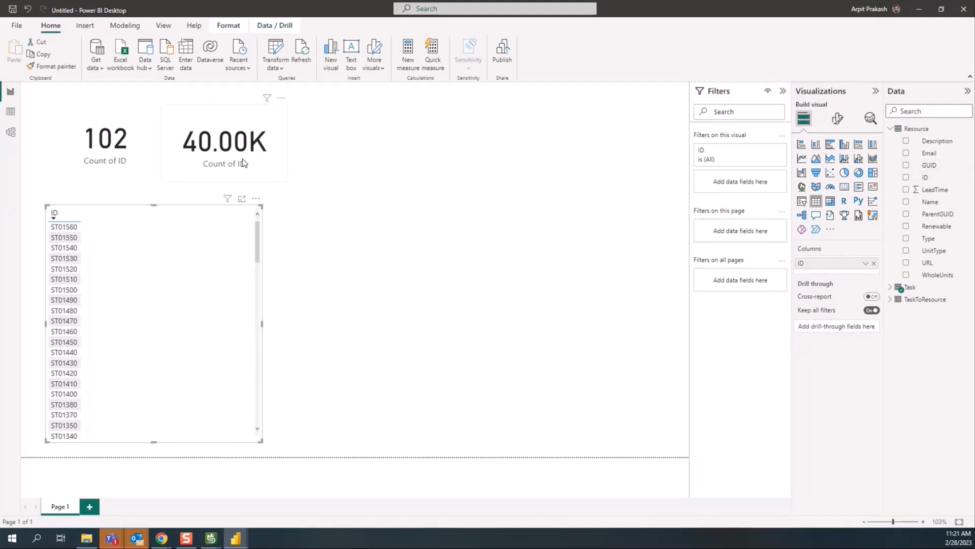
{"action": "left_click_drag", "start_coordinate": [243, 164], "coordinate": [447, 312]}
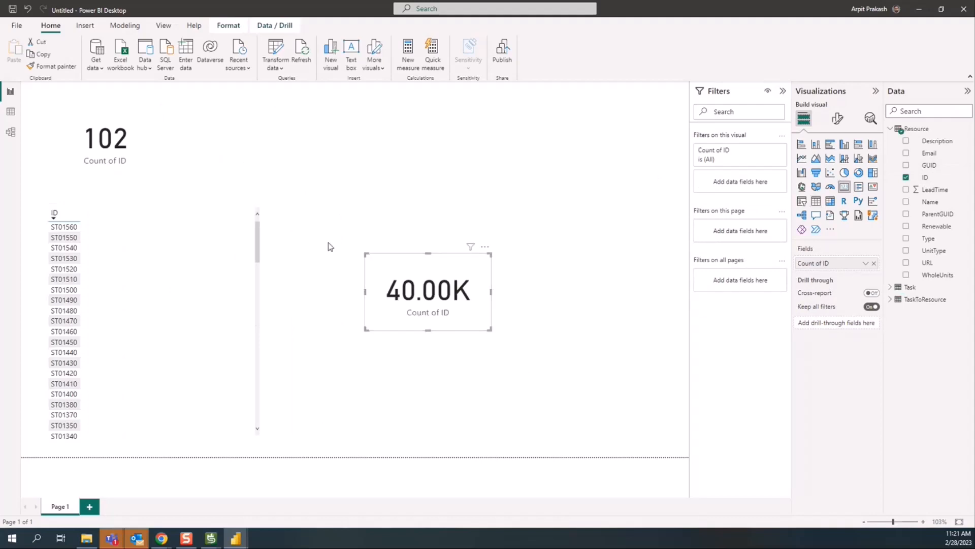
Select tasks ST01560 and ST01170 in turn to check how each one filters the resource count card
{"action": "left_click", "coordinate": [64, 227]}
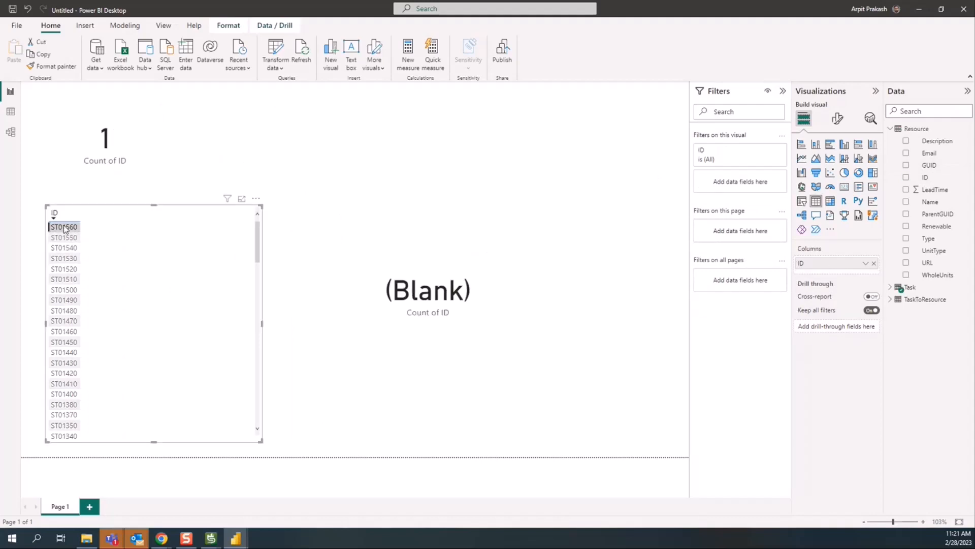
{"action": "left_click", "coordinate": [64, 228]}
{"action": "scroll", "coordinate": [81, 305], "scroll_direction": "down", "scroll_amount": 8}
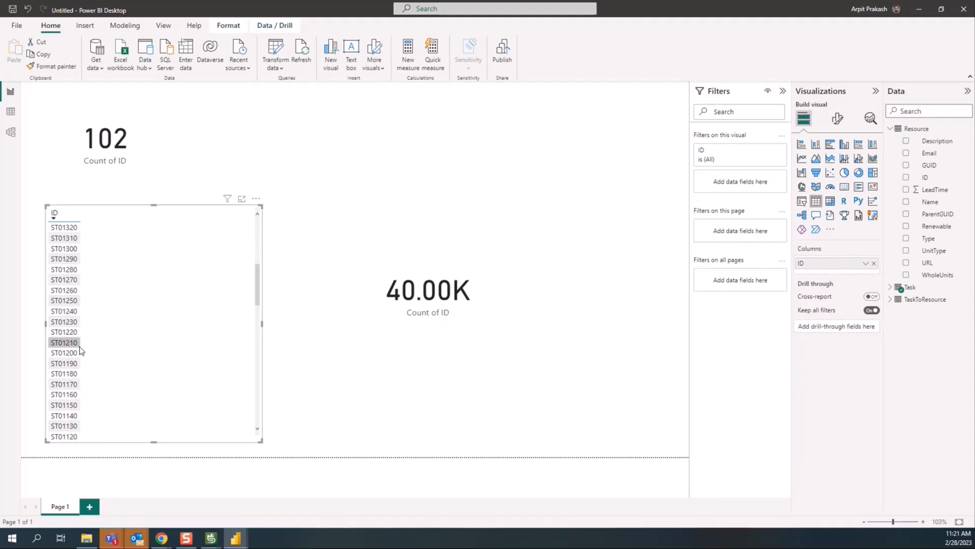
{"action": "scroll", "coordinate": [81, 351], "scroll_direction": "down", "scroll_amount": 4}
{"action": "left_click", "coordinate": [65, 254]}
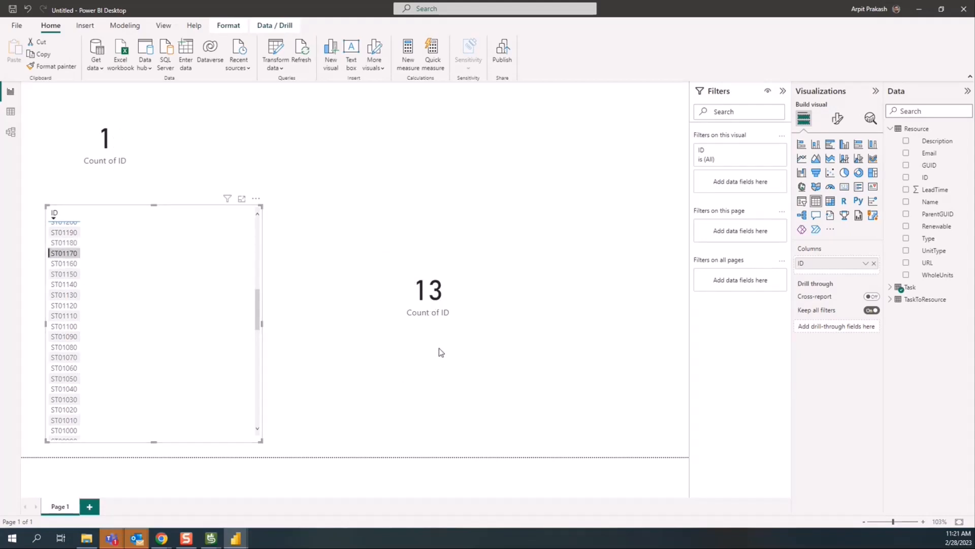
Delete the resource count card and widen the task table across the freed space
{"action": "left_click", "coordinate": [384, 314]}
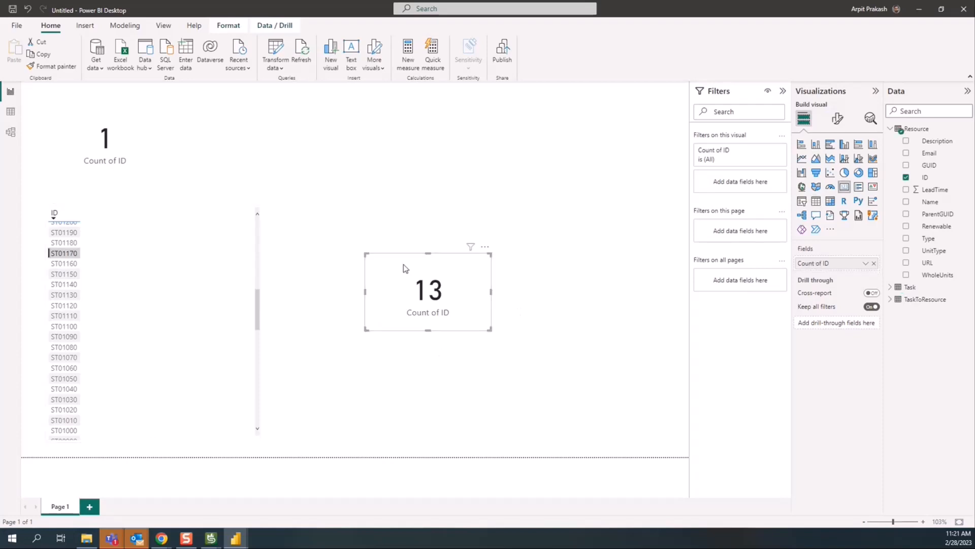
{"action": "key", "text": "Delete"}
{"action": "left_click", "coordinate": [264, 277]}
{"action": "left_click_drag", "start_coordinate": [261, 322], "coordinate": [516, 325]}
{"action": "left_click", "coordinate": [112, 216]}
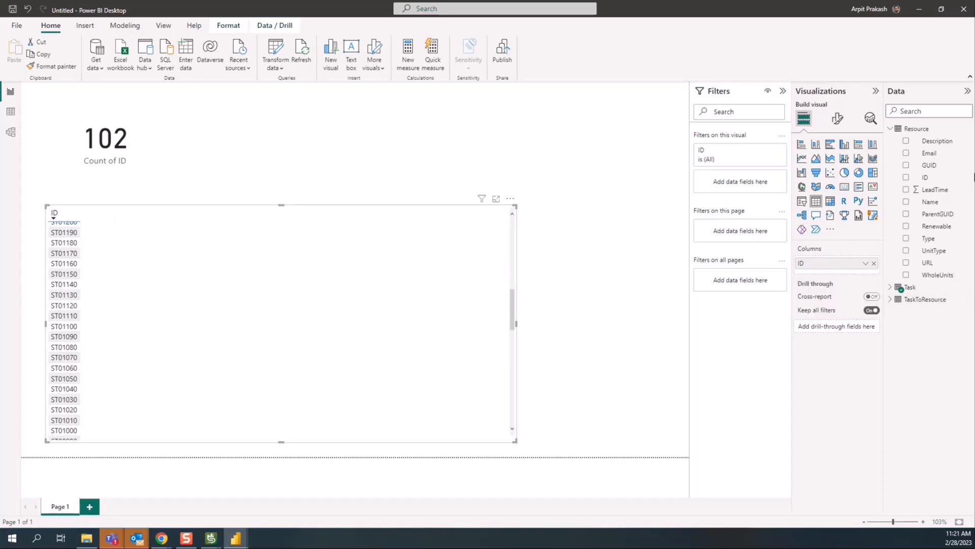
Add the Task table's Name, PlannedFinish and PlannedStart fields as columns of the task table
{"action": "left_click", "coordinate": [896, 288]}
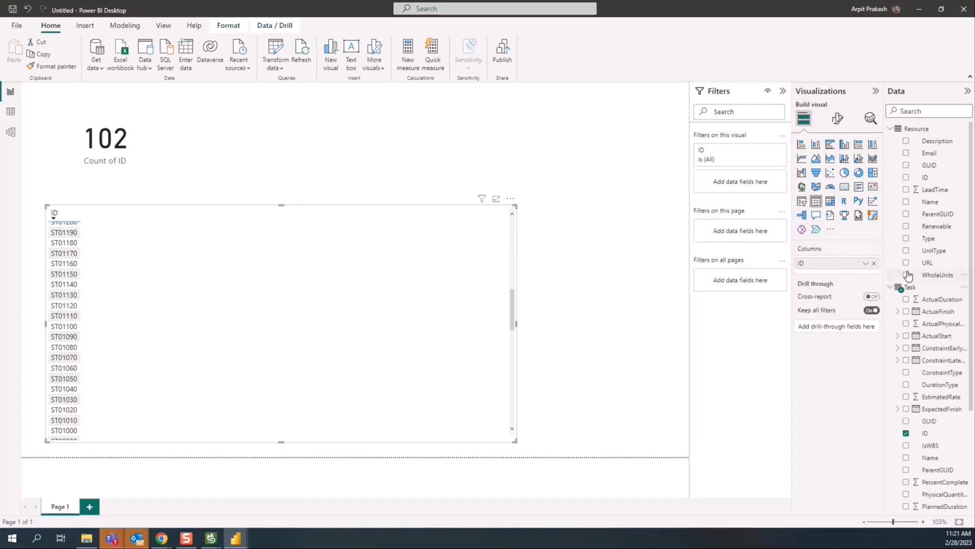
{"action": "scroll", "coordinate": [925, 424], "scroll_direction": "down", "scroll_amount": 3}
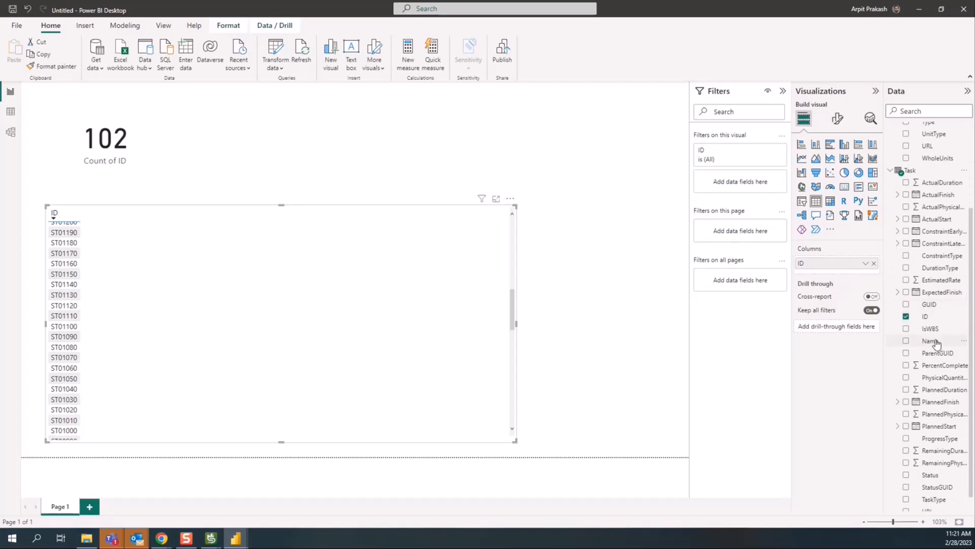
{"action": "left_click_drag", "start_coordinate": [931, 340], "coordinate": [283, 343]}
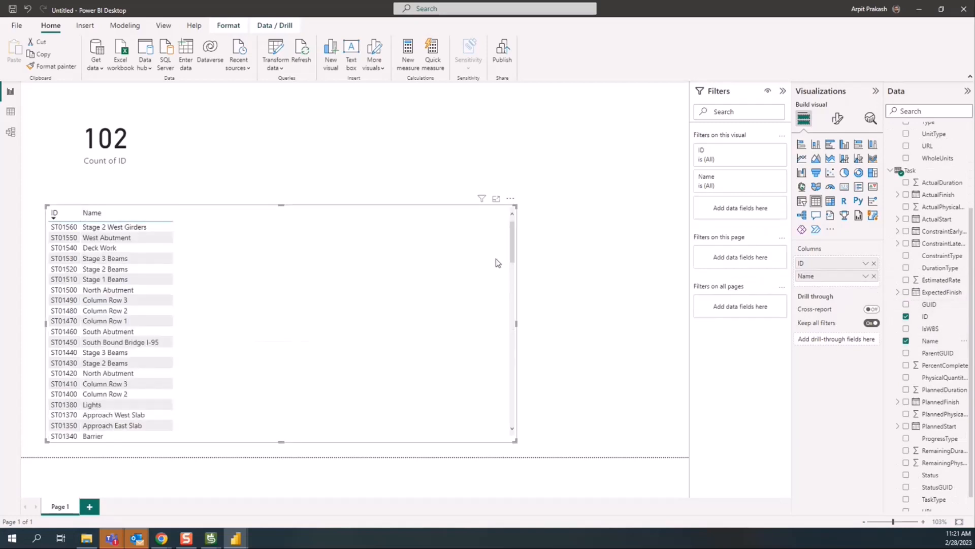
{"action": "scroll", "coordinate": [940, 437], "scroll_direction": "down", "scroll_amount": 1}
{"action": "scroll", "coordinate": [949, 407], "scroll_direction": "up", "scroll_amount": 3}
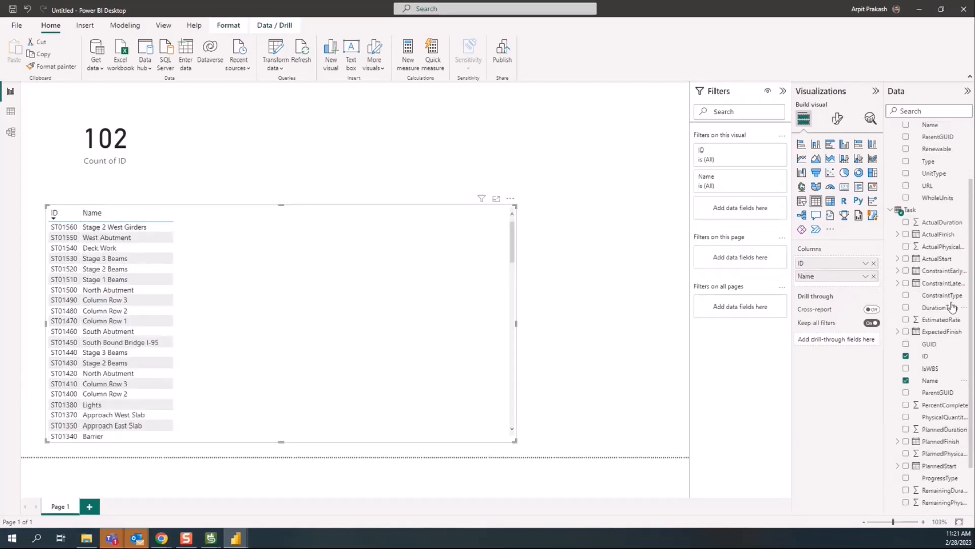
{"action": "scroll", "coordinate": [947, 311], "scroll_direction": "down", "scroll_amount": 3}
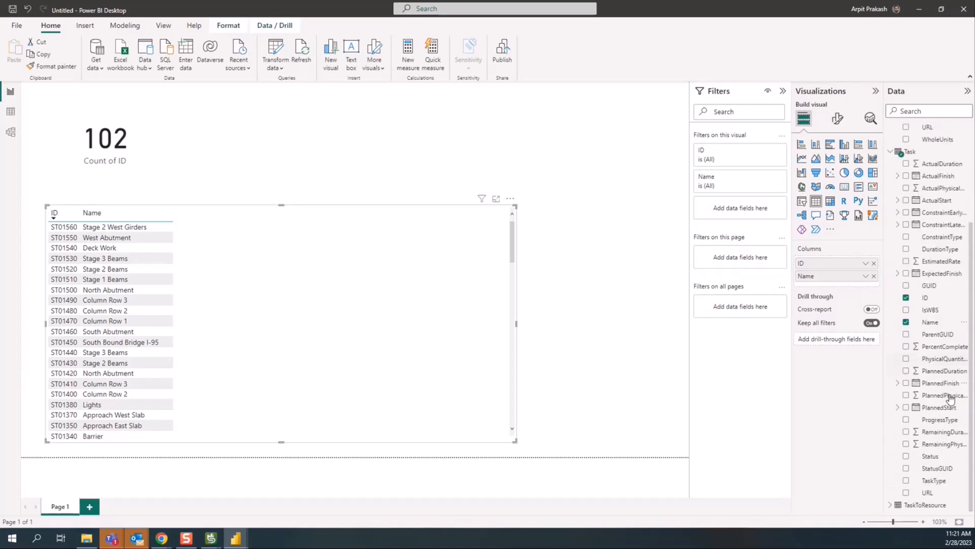
{"action": "left_click_drag", "start_coordinate": [944, 383], "coordinate": [386, 381]}
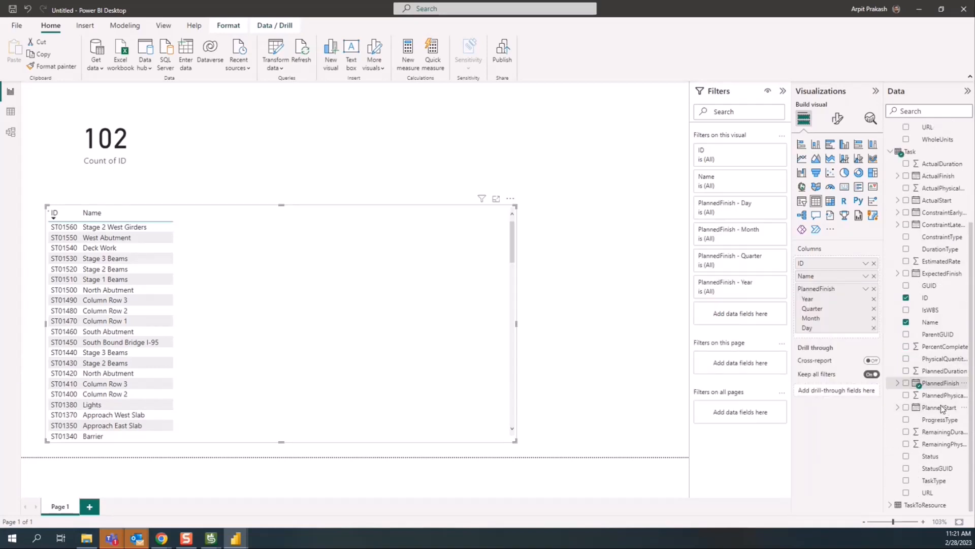
{"action": "left_click_drag", "start_coordinate": [848, 414], "coordinate": [392, 343]}
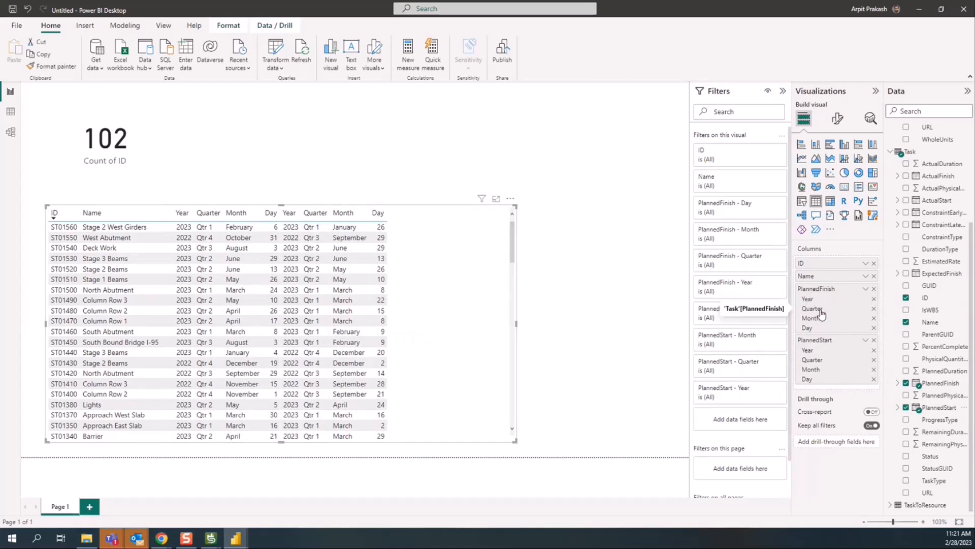
Switch the PlannedFinish and PlannedStart columns from date hierarchies to plain date values
{"action": "left_click", "coordinate": [867, 294]}
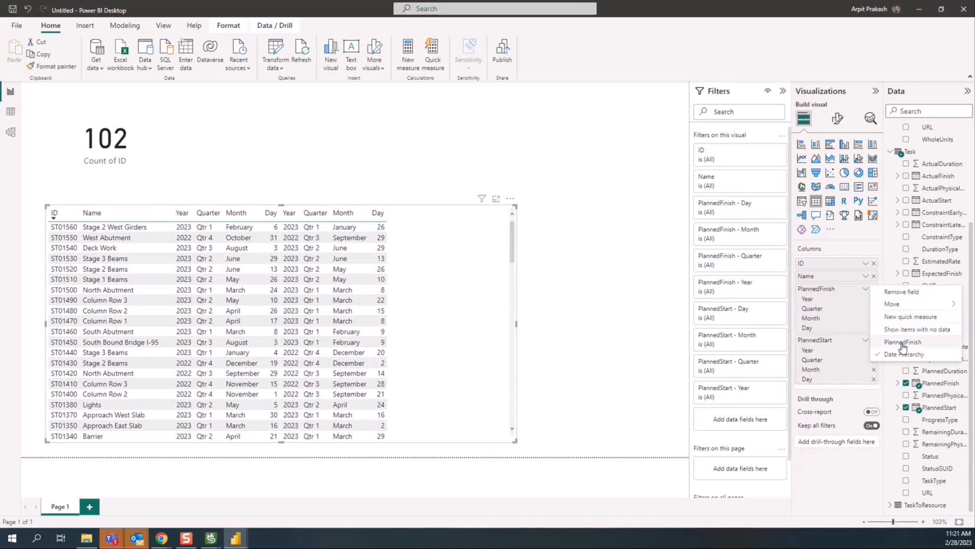
{"action": "left_click", "coordinate": [903, 342]}
{"action": "left_click", "coordinate": [865, 301]}
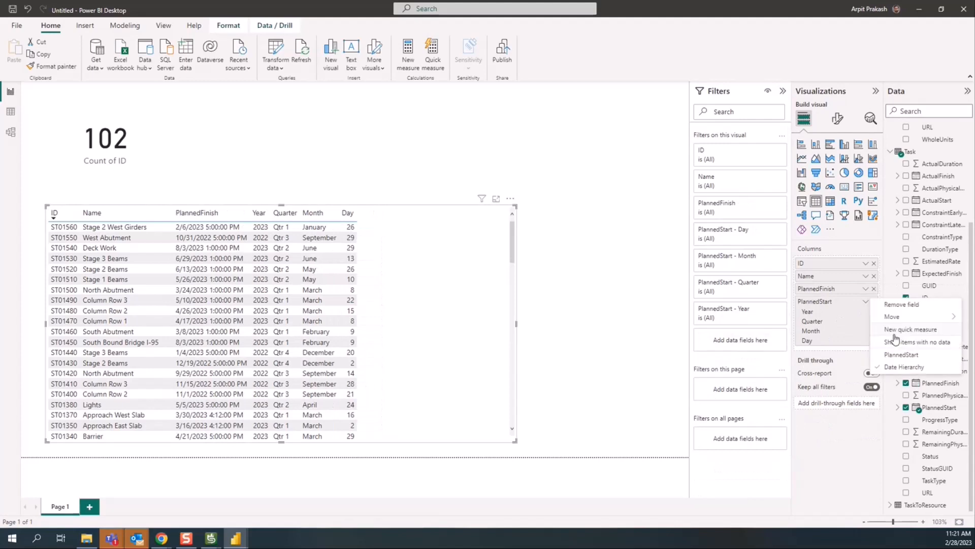
{"action": "left_click", "coordinate": [902, 354]}
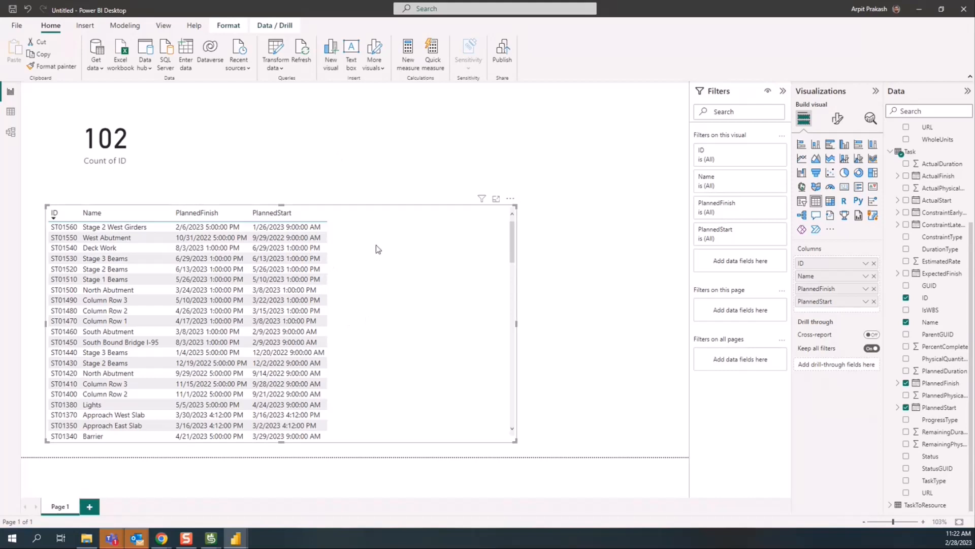
Narrow the task table to fit its four columns and shift the task count card slightly
{"action": "left_click_drag", "start_coordinate": [519, 327], "coordinate": [359, 331]}
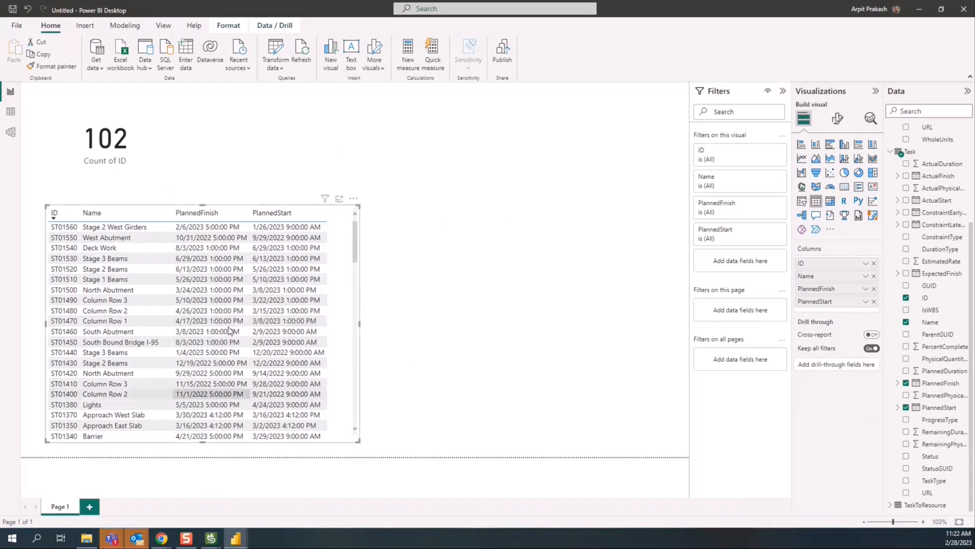
{"action": "left_click", "coordinate": [489, 246]}
{"action": "left_click", "coordinate": [98, 161]}
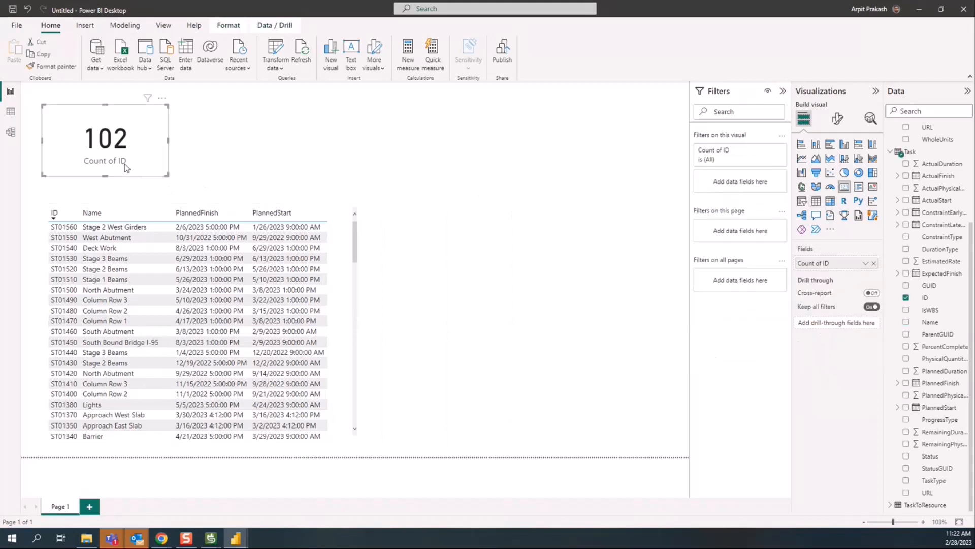
{"action": "left_click_drag", "start_coordinate": [131, 160], "coordinate": [145, 163]}
{"action": "left_click", "coordinate": [447, 210]}
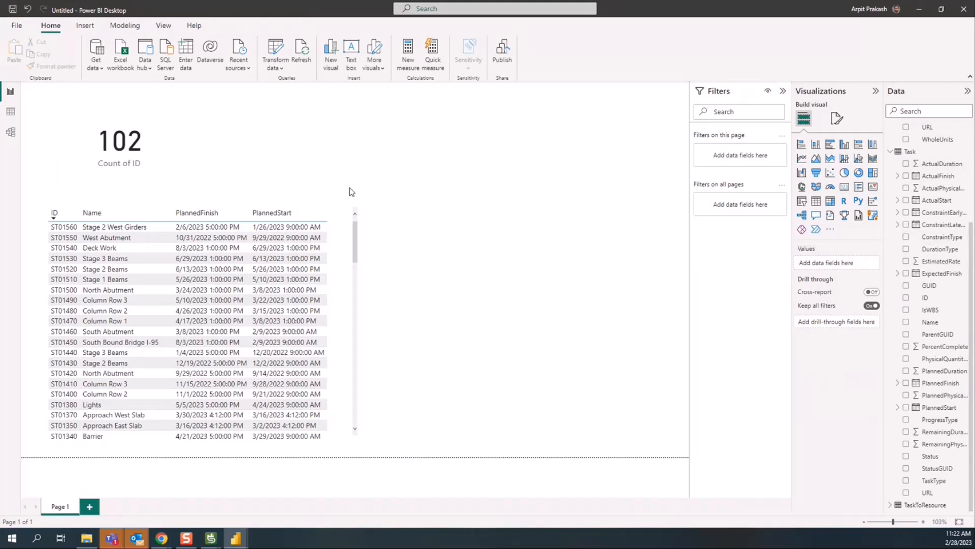
{"action": "left_click", "coordinate": [357, 338]}
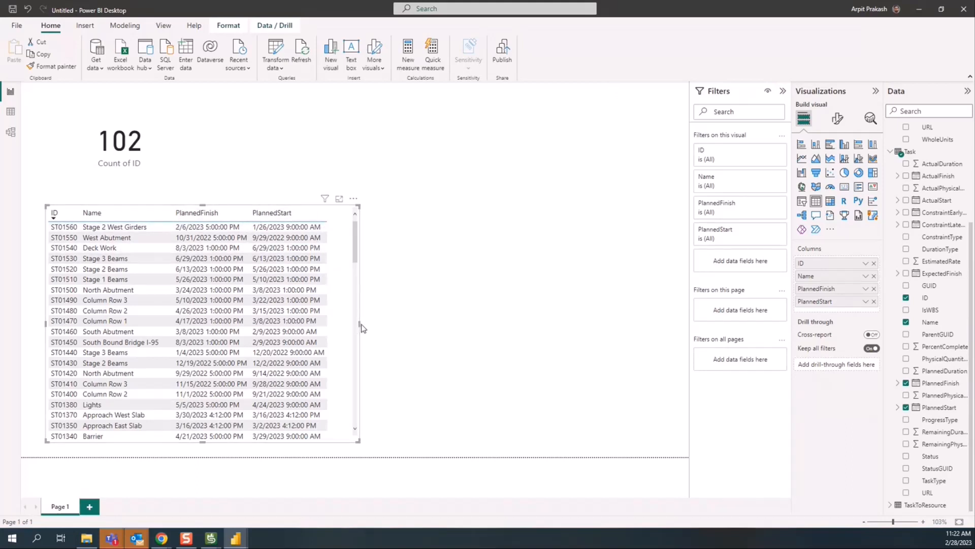
{"action": "left_click", "coordinate": [659, 163]}
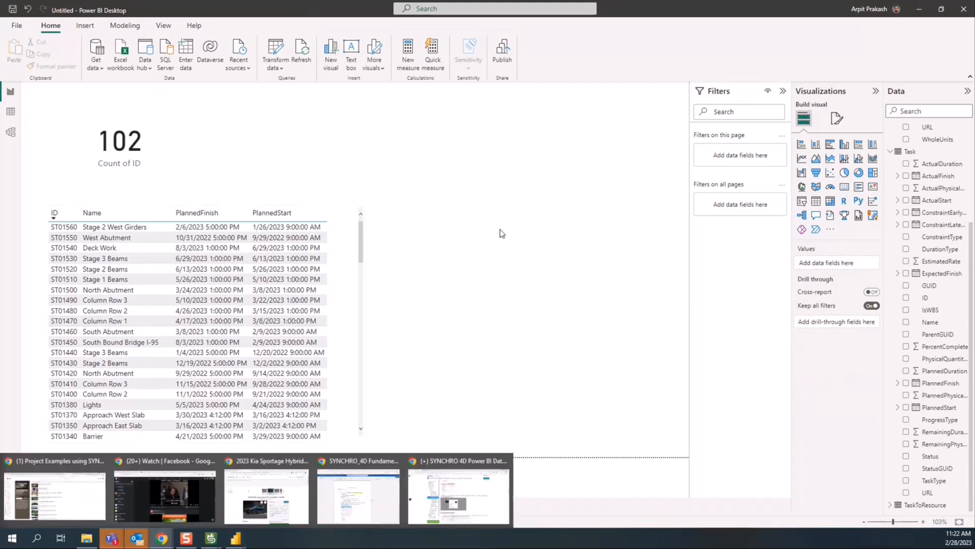
Switch to the browser's SYNCHRO 4D Power BI Data Connector article and review the Using Connector instructions
{"action": "mouse_move", "coordinate": [163, 537]}
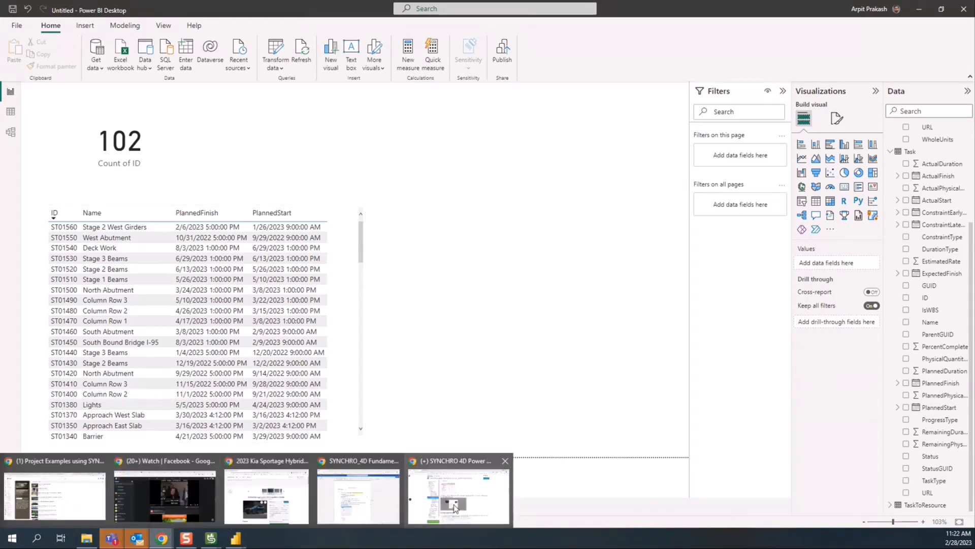
{"action": "left_click", "coordinate": [458, 495]}
{"action": "scroll", "coordinate": [601, 350], "scroll_direction": "down", "scroll_amount": 1}
{"action": "scroll", "coordinate": [600, 349], "scroll_direction": "down", "scroll_amount": 3}
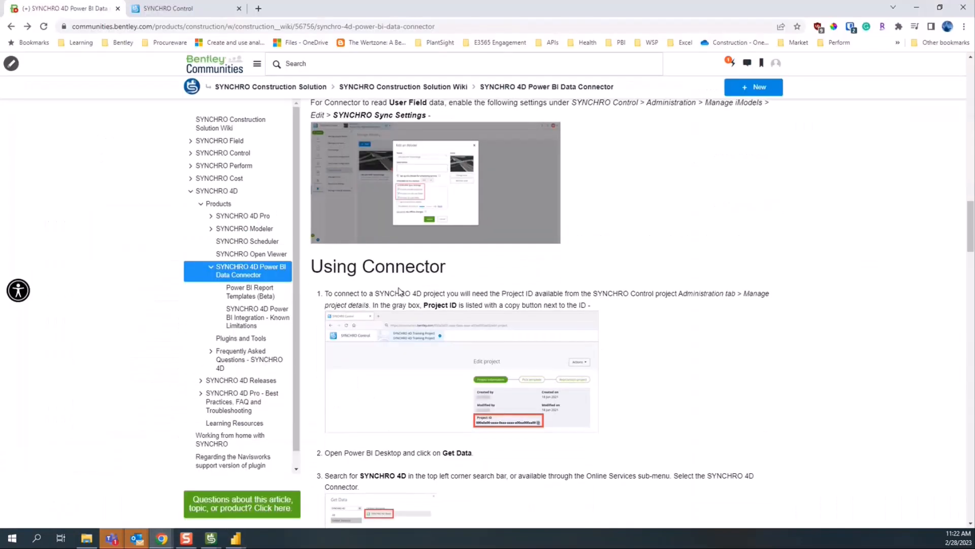
{"action": "scroll", "coordinate": [553, 436], "scroll_direction": "down", "scroll_amount": 3}
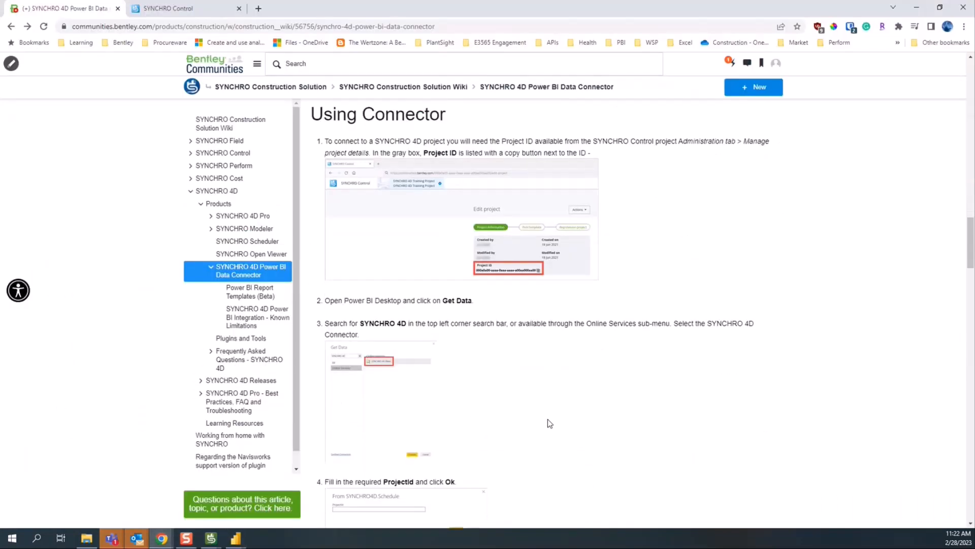
{"action": "scroll", "coordinate": [506, 398], "scroll_direction": "down", "scroll_amount": 7}
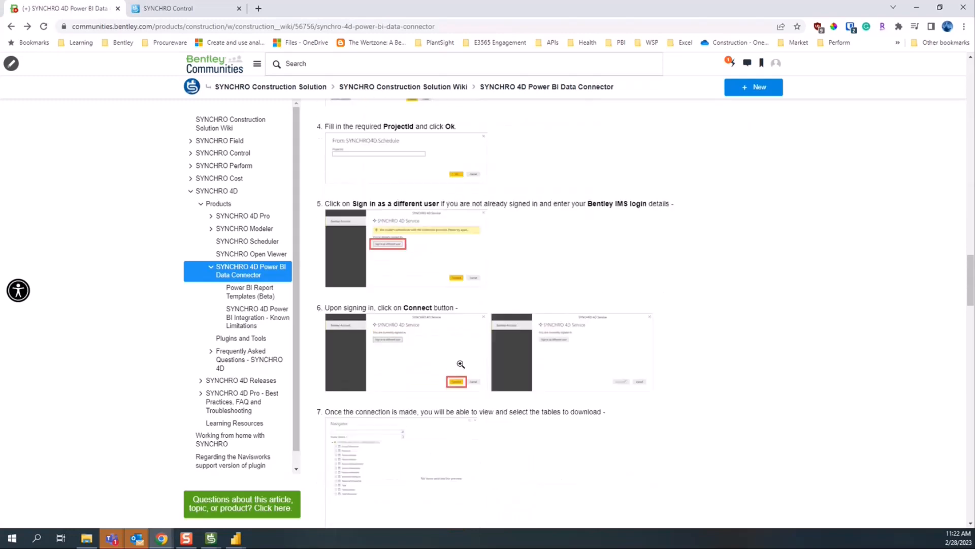
Examine the article's Table Relationships section, including the Resource Status, User Field and Codes diagrams, and return to Power BI Desktop
{"action": "scroll", "coordinate": [460, 364], "scroll_direction": "down", "scroll_amount": 7}
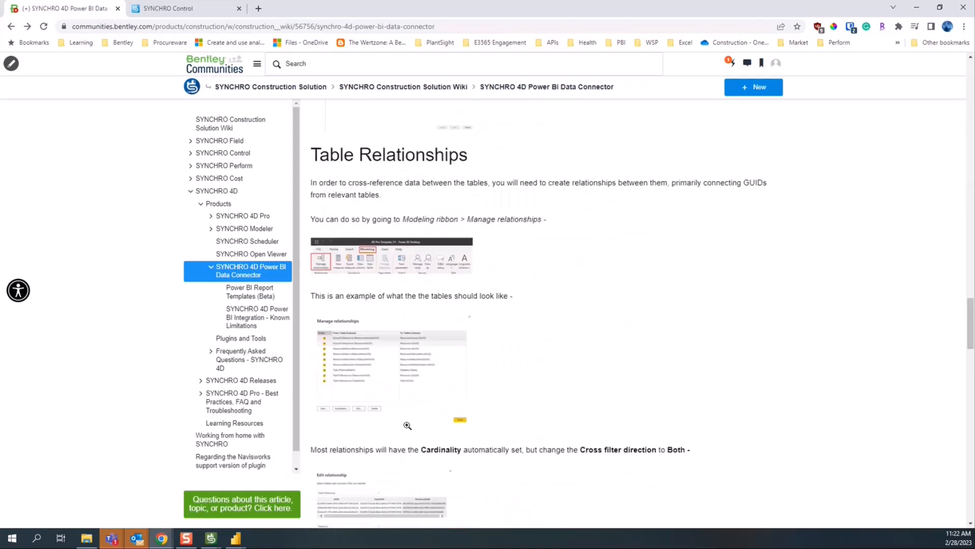
{"action": "left_click_drag", "start_coordinate": [315, 155], "coordinate": [452, 158]}
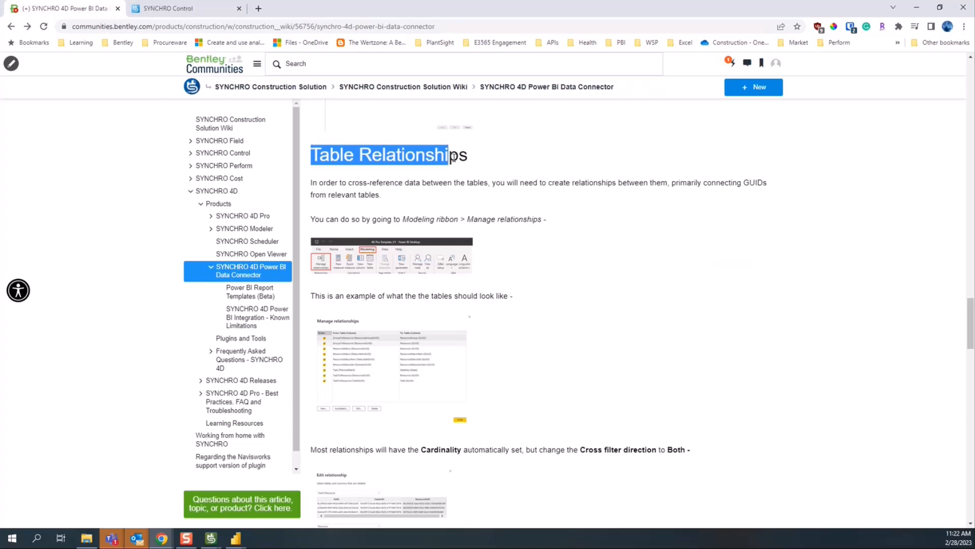
{"action": "left_click", "coordinate": [456, 184]}
{"action": "scroll", "coordinate": [385, 351], "scroll_direction": "down", "scroll_amount": 3}
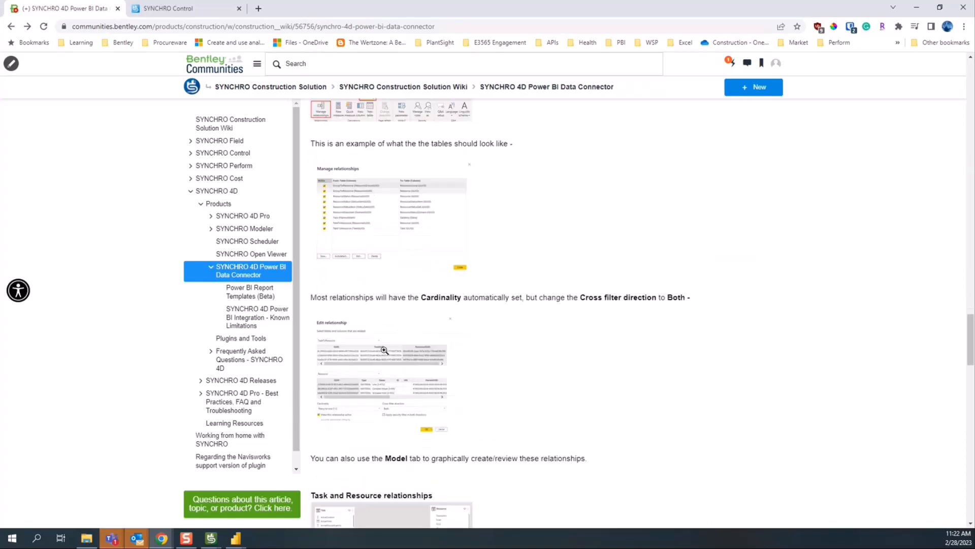
{"action": "scroll", "coordinate": [375, 310], "scroll_direction": "down", "scroll_amount": 6}
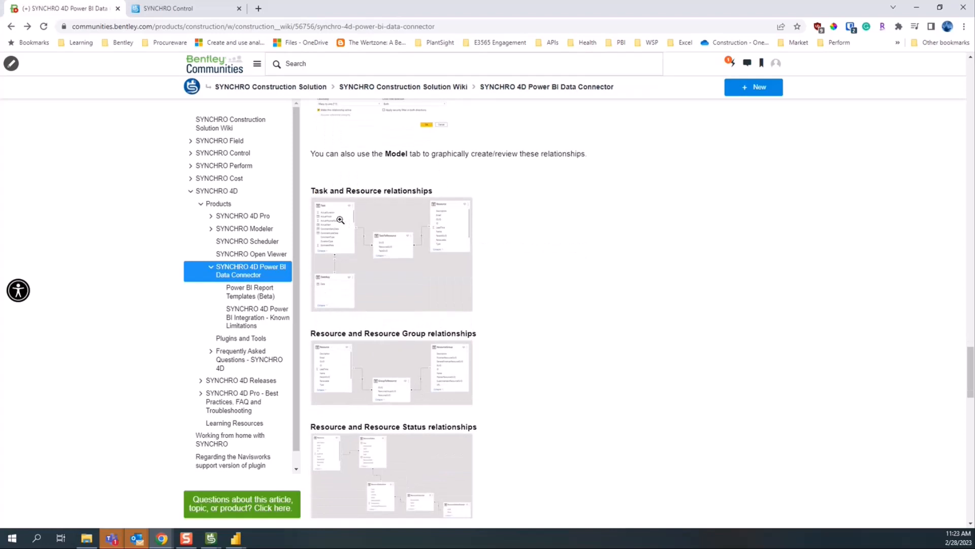
{"action": "scroll", "coordinate": [532, 364], "scroll_direction": "down", "scroll_amount": 3}
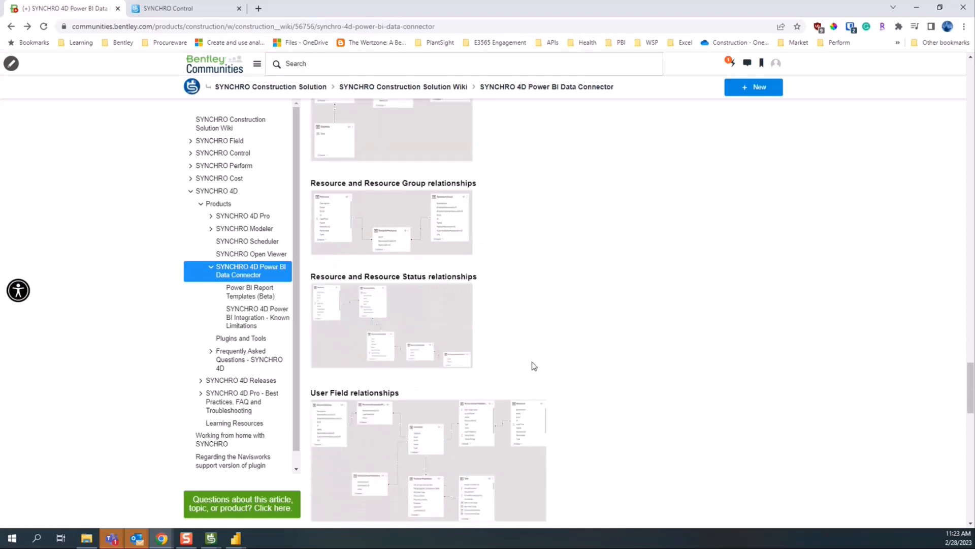
{"action": "scroll", "coordinate": [533, 366], "scroll_direction": "down", "scroll_amount": 3}
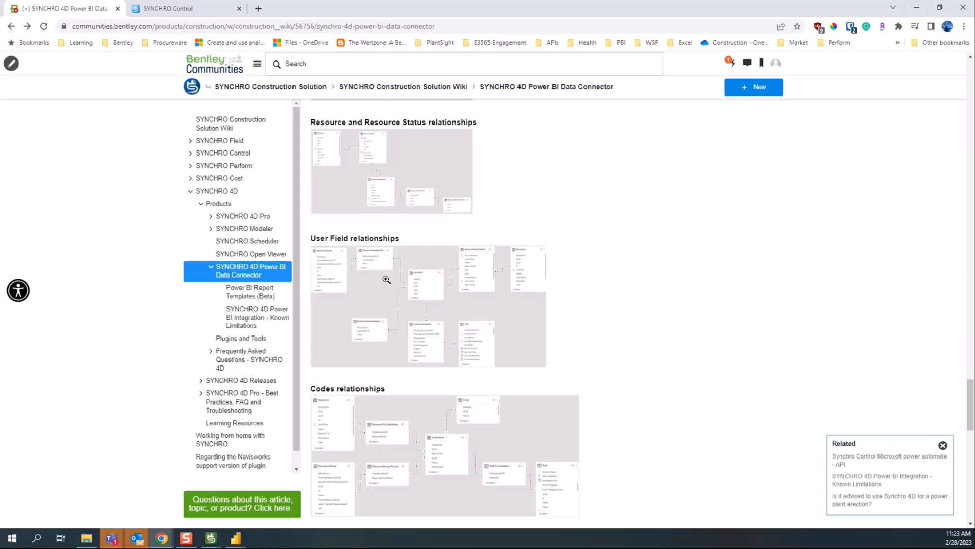
{"action": "left_click", "coordinate": [917, 7]}
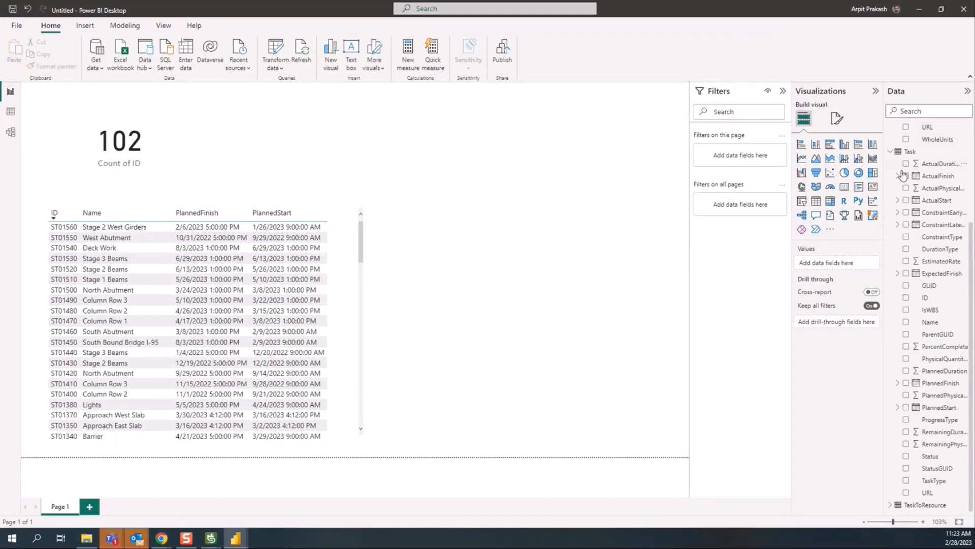
Collapse the Resource and Task tables in the field list
{"action": "scroll", "coordinate": [897, 148], "scroll_direction": "up", "scroll_amount": 3}
{"action": "left_click", "coordinate": [890, 129]}
{"action": "left_click", "coordinate": [890, 141]}
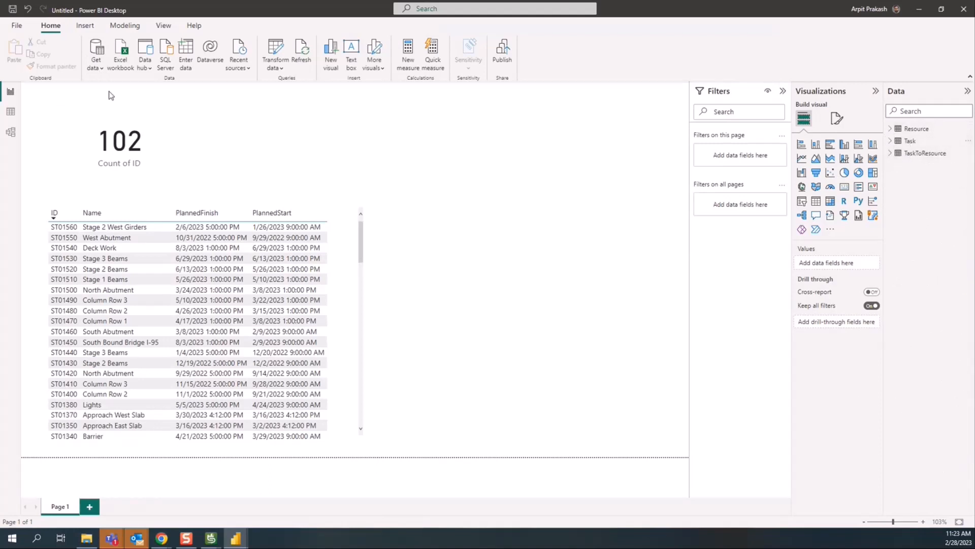
Start getting data from a further source and copy the project ID from the SYNCHRO Control page's web address in the browser
{"action": "left_click", "coordinate": [96, 66]}
{"action": "left_click", "coordinate": [136, 285]}
{"action": "mouse_move", "coordinate": [162, 537]}
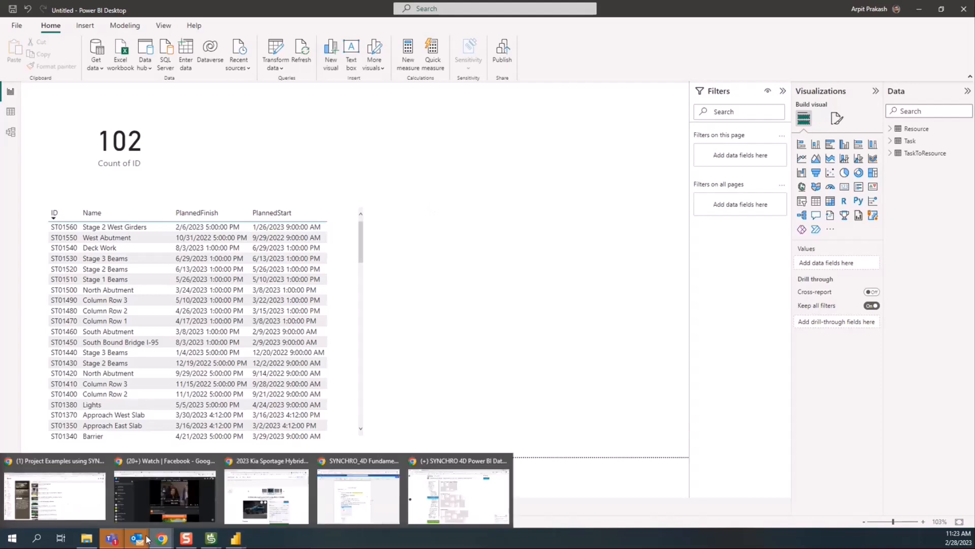
{"action": "left_click", "coordinate": [458, 495]}
{"action": "left_click", "coordinate": [173, 9]}
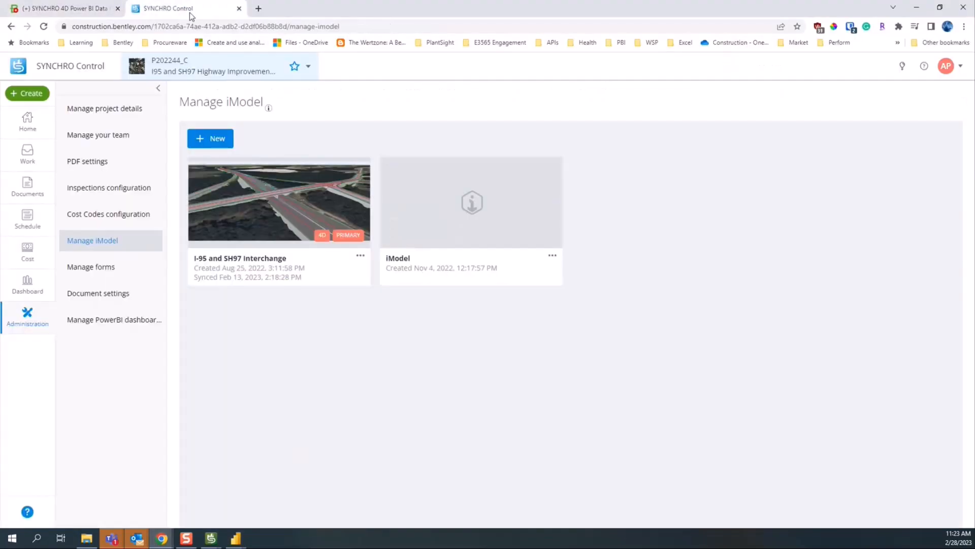
{"action": "left_click_drag", "start_coordinate": [153, 28], "coordinate": [311, 26]}
{"action": "key", "text": "ctrl+c"}
{"action": "left_click", "coordinate": [913, 12]}
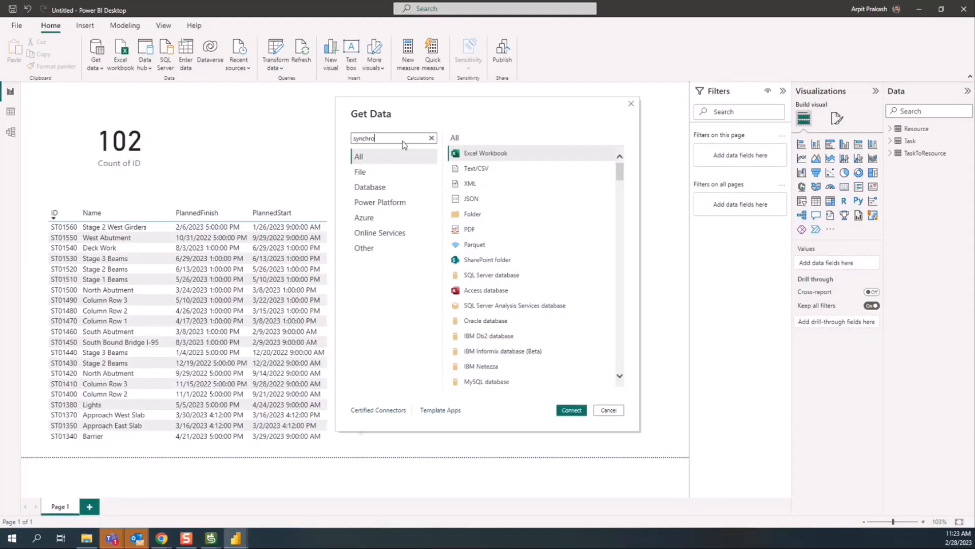
Find the SYNCHRO 4D (Beta) connector with the search term "synchro" and connect using the copied project ID
{"action": "left_click", "coordinate": [493, 153]}
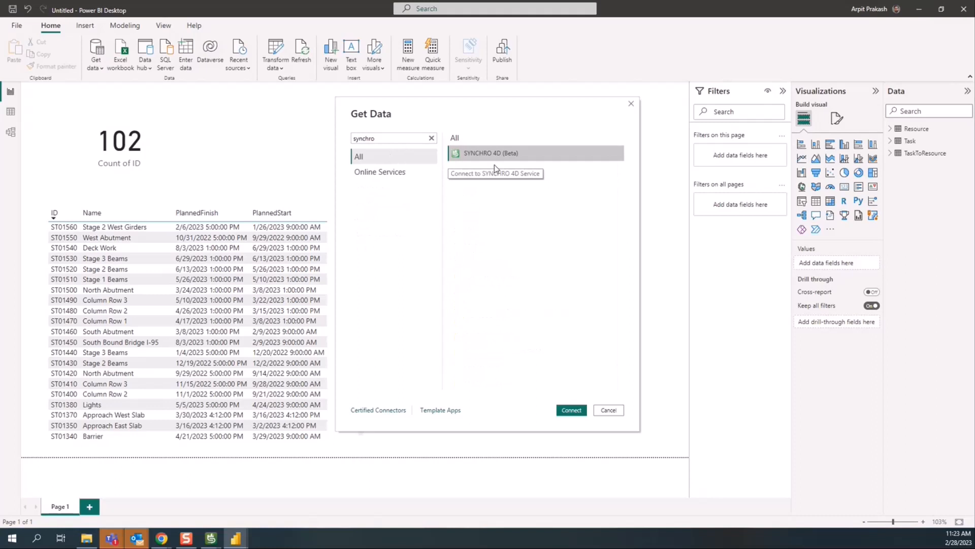
{"action": "left_click", "coordinate": [570, 410]}
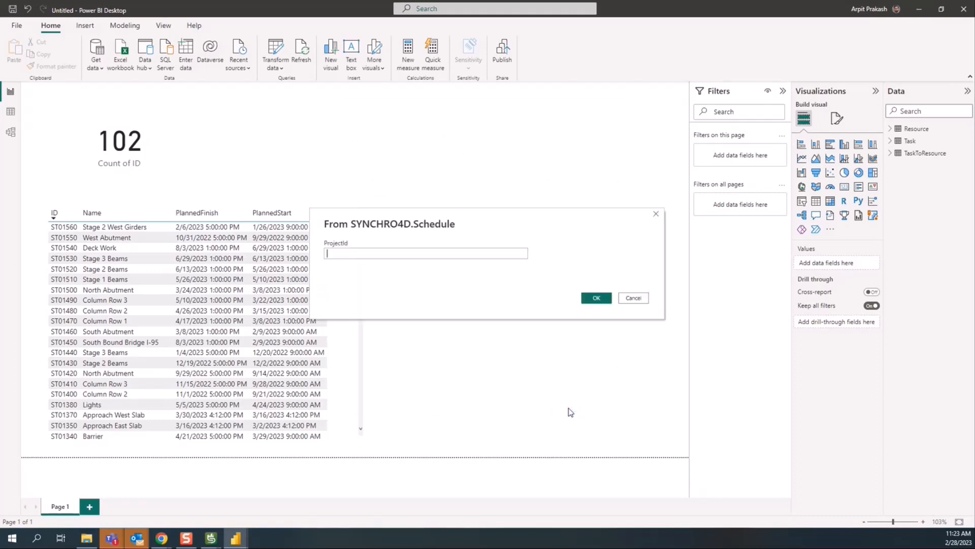
{"action": "key", "text": "ctrl+v"}
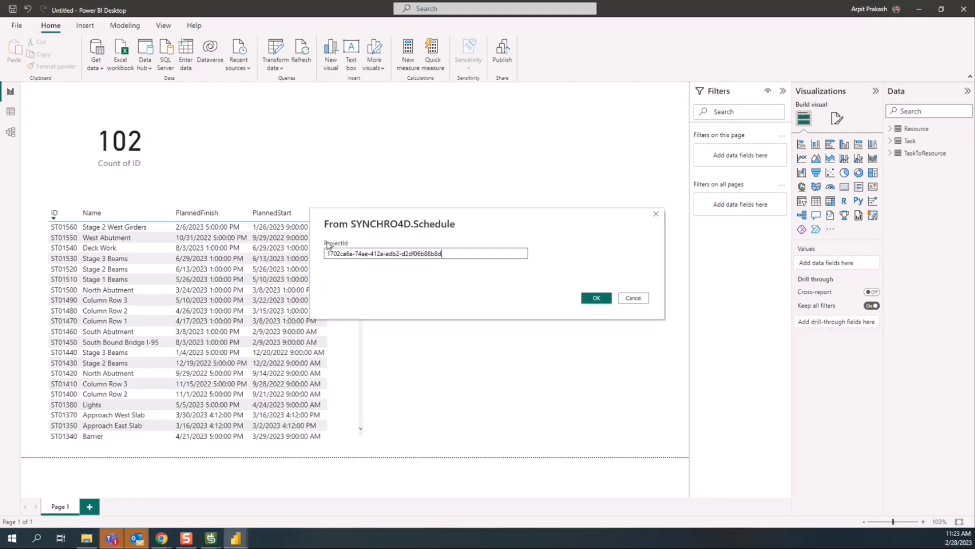
{"action": "left_click", "coordinate": [596, 297]}
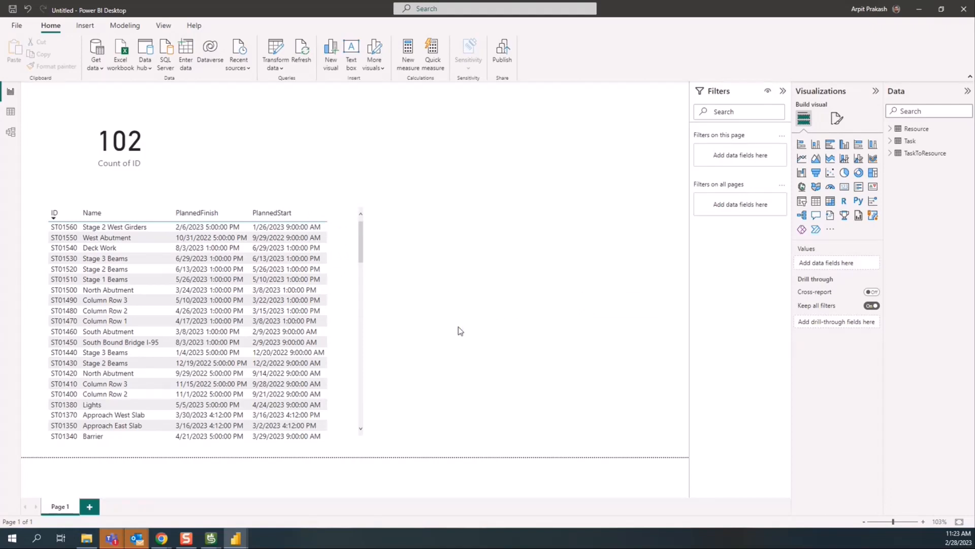
Load the UserField and ResourceUserFieldValue tables from the SYNCHRO 4D project
{"action": "scroll", "coordinate": [292, 356], "scroll_direction": "down", "scroll_amount": 3}
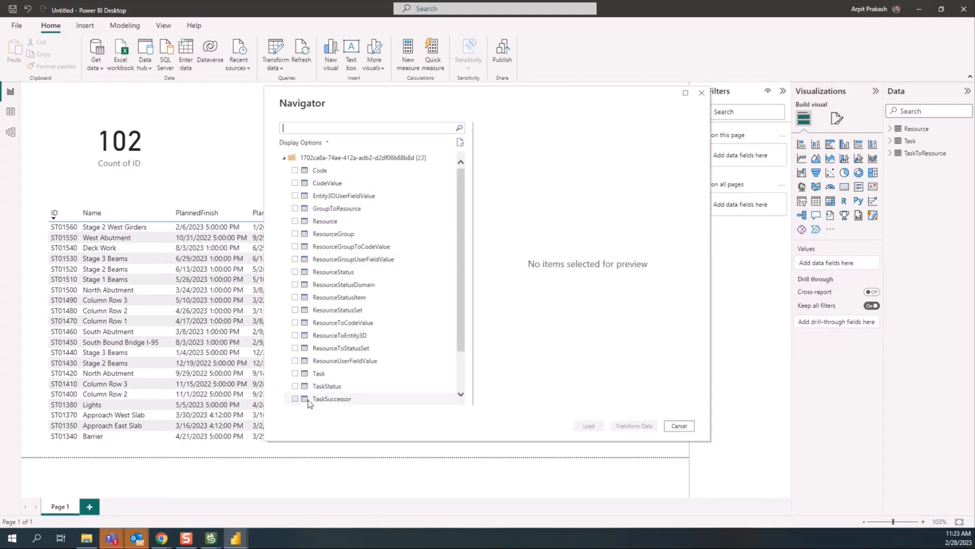
{"action": "left_click", "coordinate": [295, 398]}
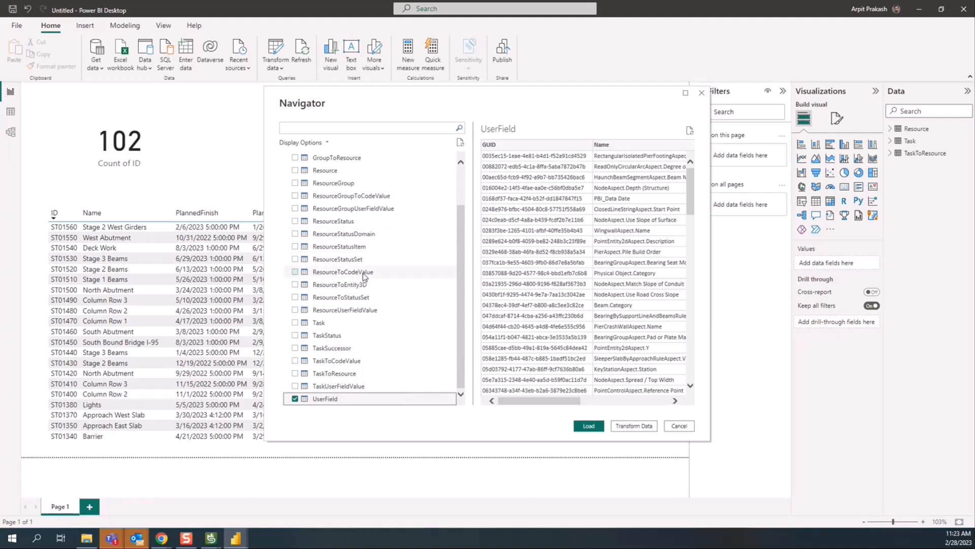
{"action": "left_click", "coordinate": [294, 311]}
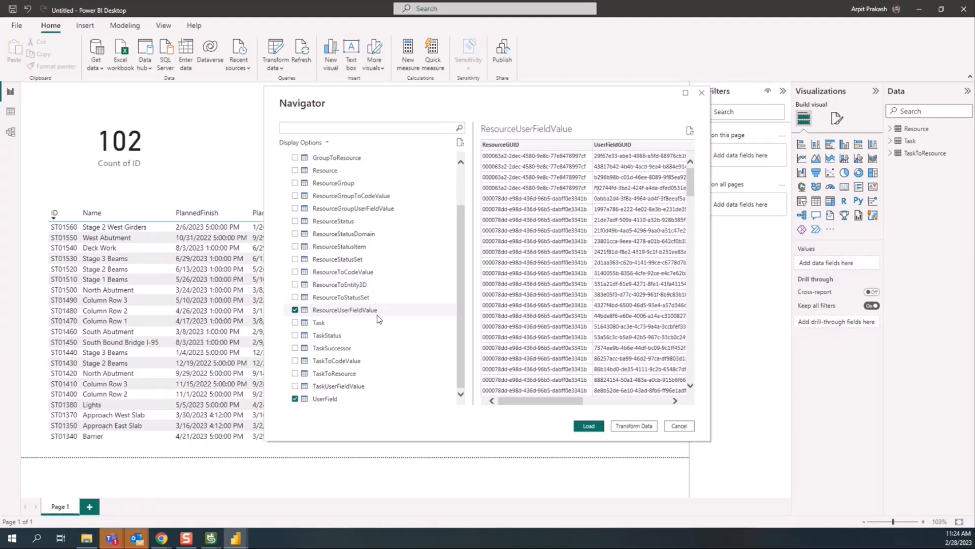
{"action": "scroll", "coordinate": [349, 399], "scroll_direction": "up", "scroll_amount": 1}
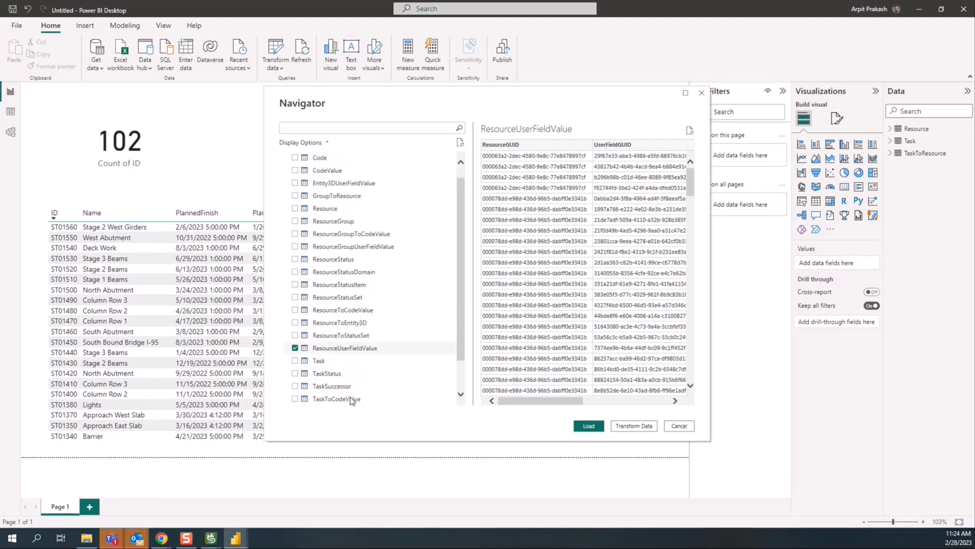
{"action": "scroll", "coordinate": [352, 401], "scroll_direction": "up", "scroll_amount": 1}
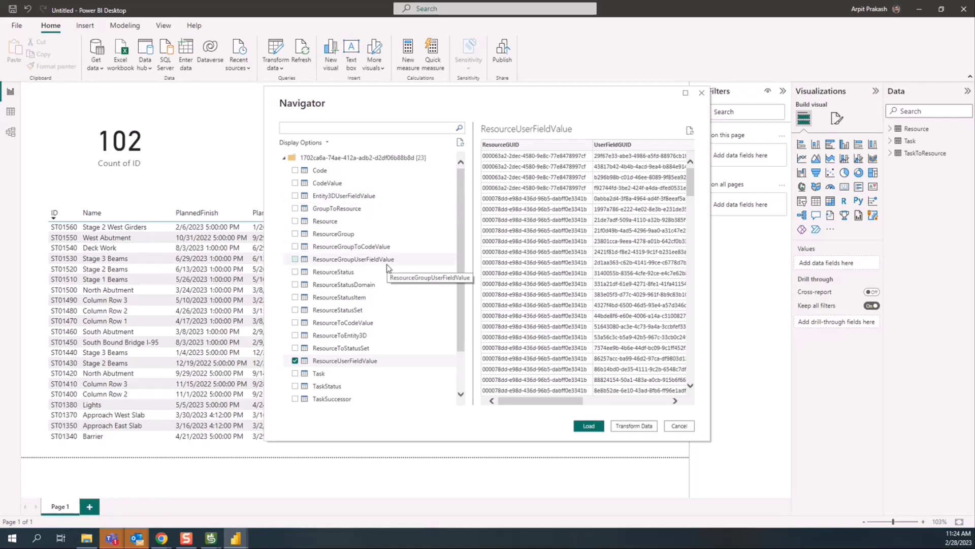
{"action": "scroll", "coordinate": [382, 317], "scroll_direction": "down", "scroll_amount": 2}
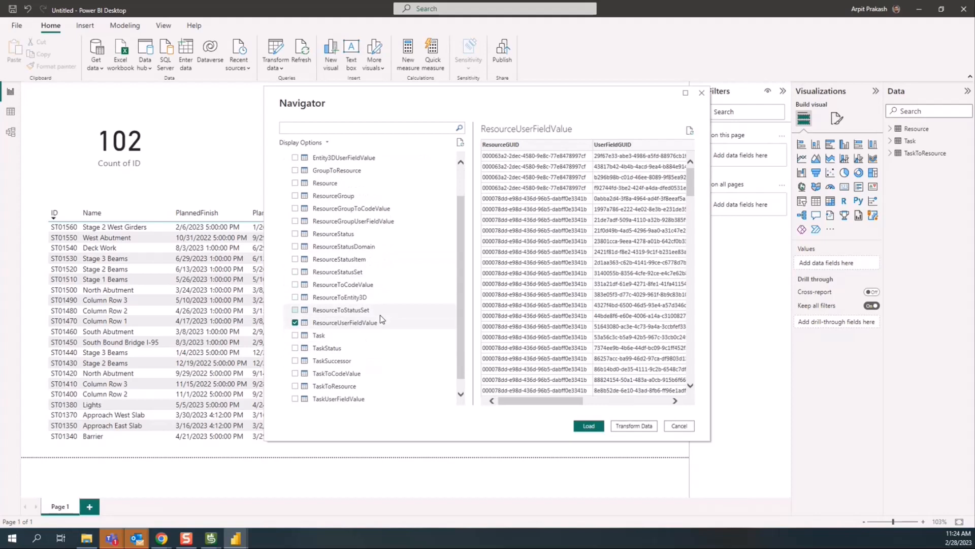
{"action": "left_click", "coordinate": [588, 427]}
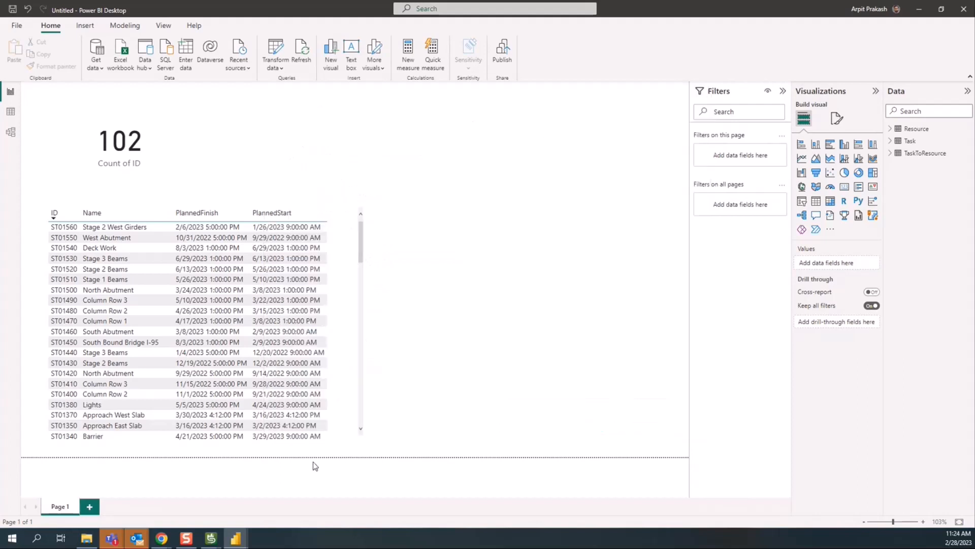
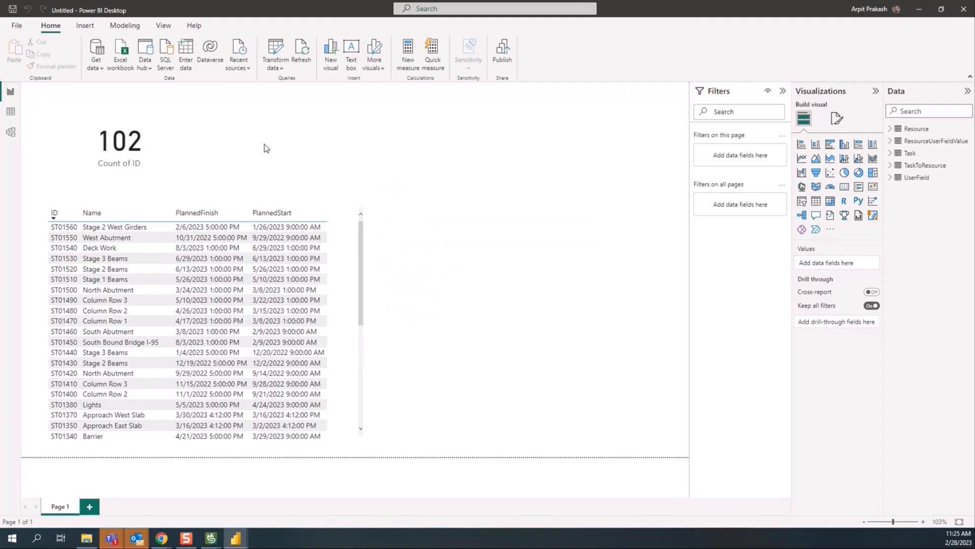
Narrow the task table slightly and add a compact table of the Resource table's ID field beside it
{"action": "left_click", "coordinate": [349, 320]}
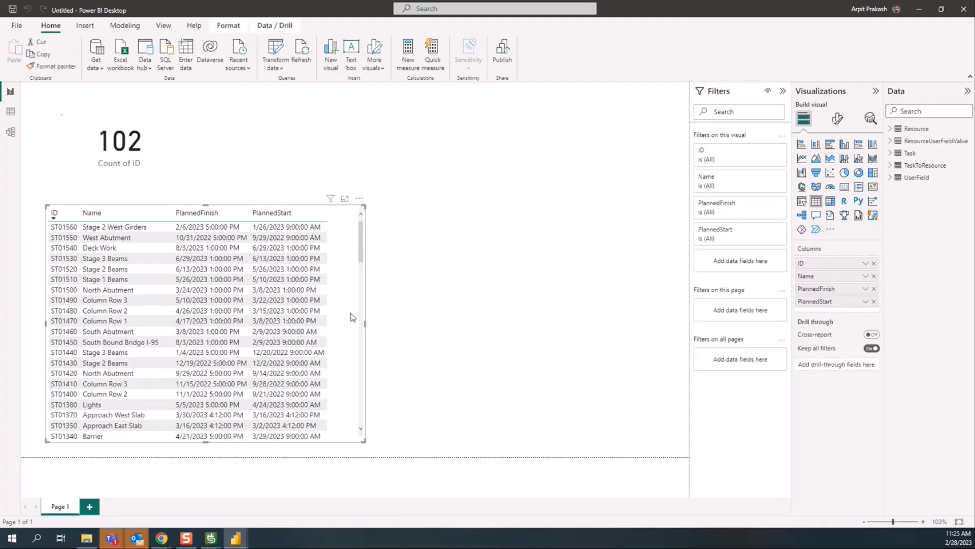
{"action": "left_click", "coordinate": [426, 331]}
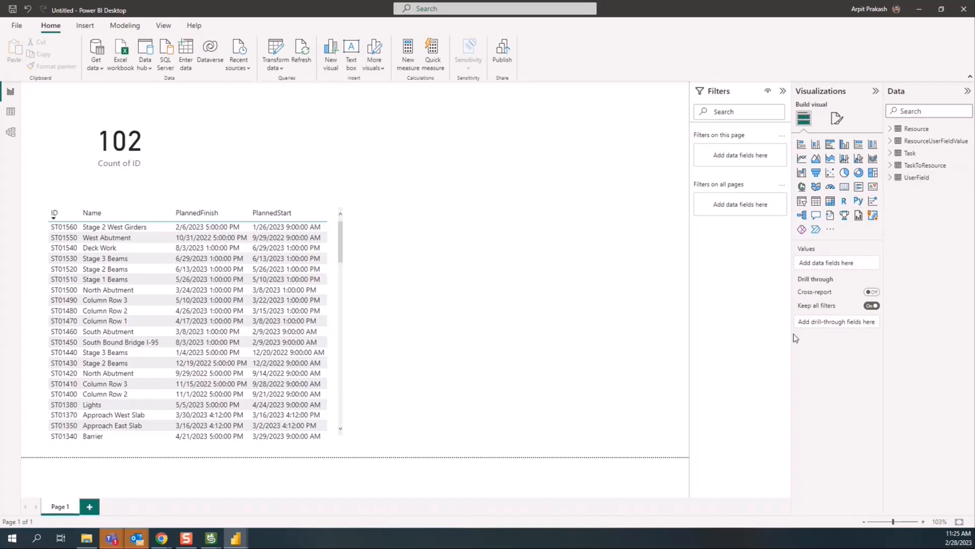
{"action": "left_click", "coordinate": [890, 128]}
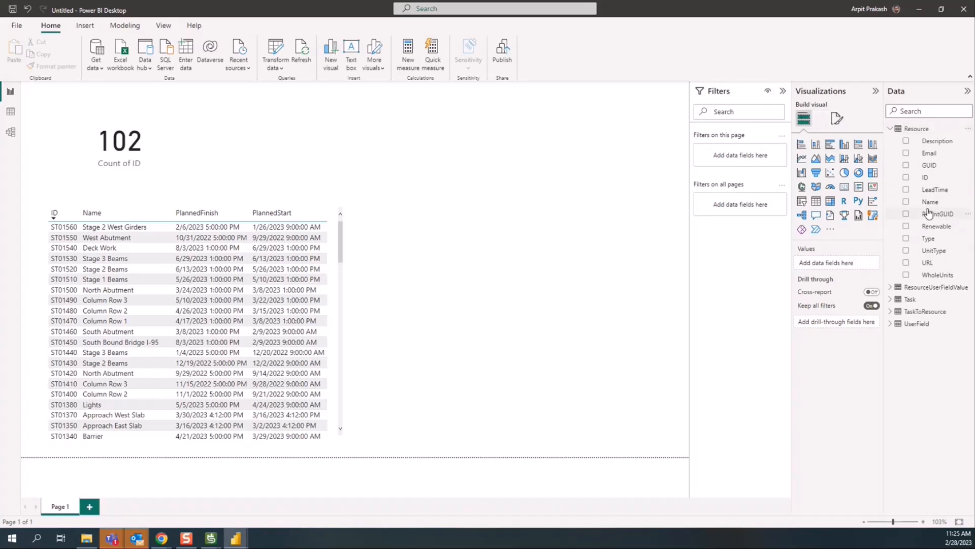
{"action": "left_click_drag", "start_coordinate": [925, 177], "coordinate": [368, 294]}
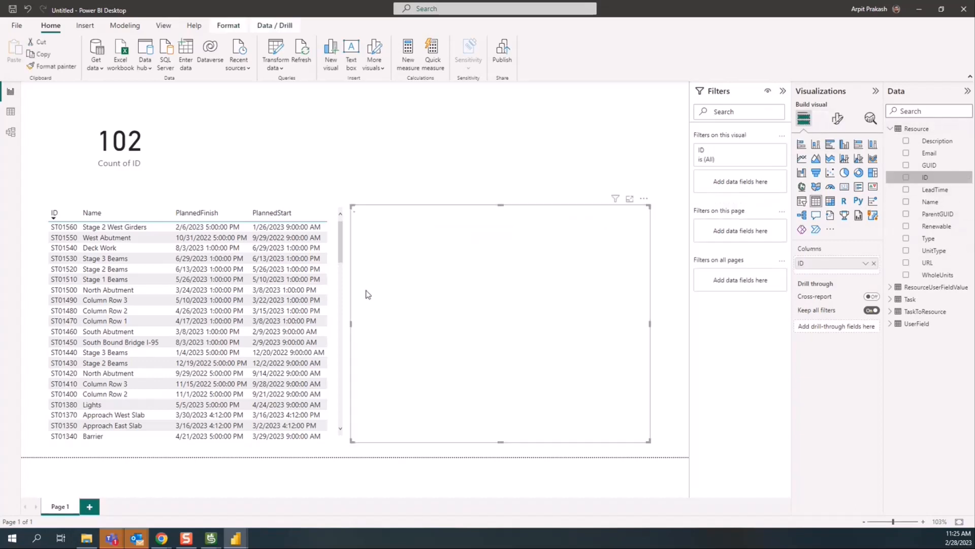
{"action": "left_click_drag", "start_coordinate": [650, 324], "coordinate": [475, 325]}
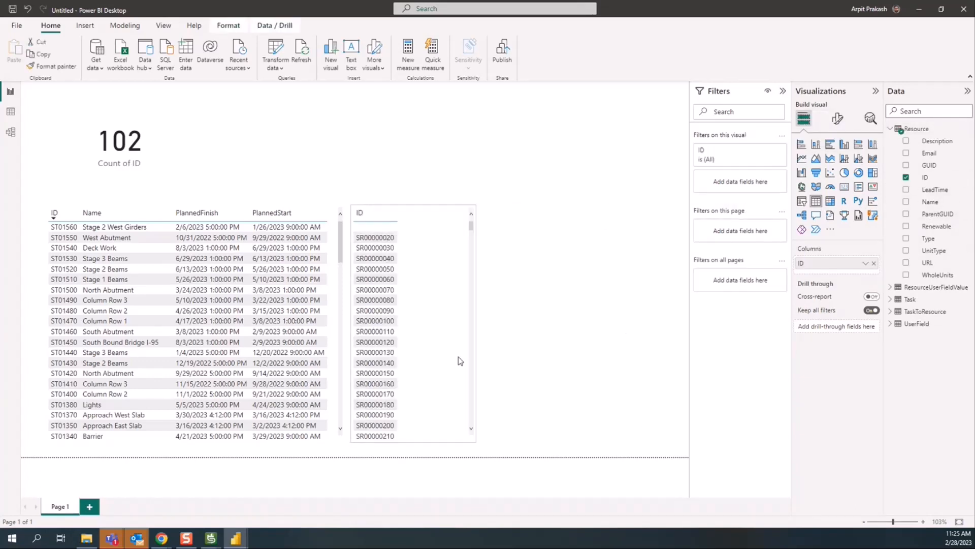
{"action": "left_click_drag", "start_coordinate": [460, 361], "coordinate": [442, 363]}
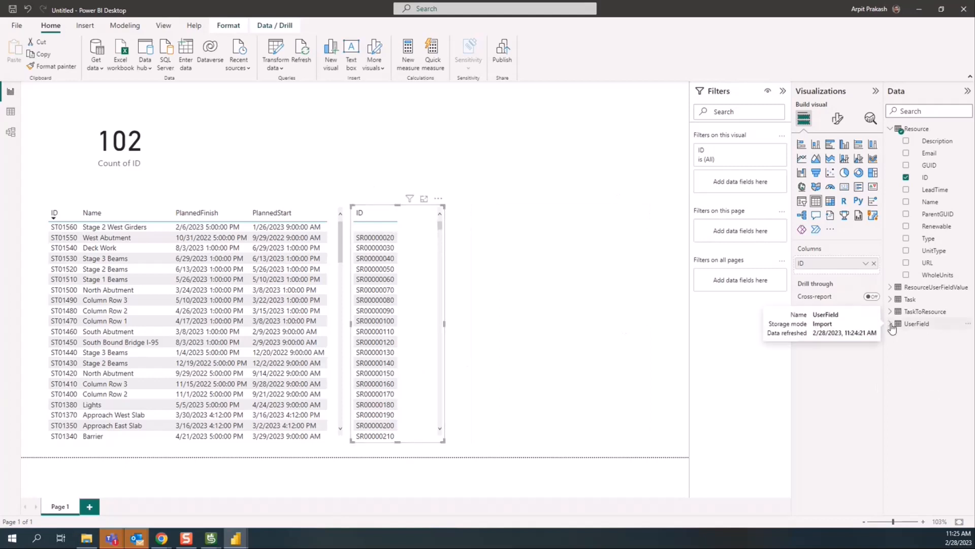
Display the rows of the UserField table in the data view
{"action": "left_click", "coordinate": [10, 113]}
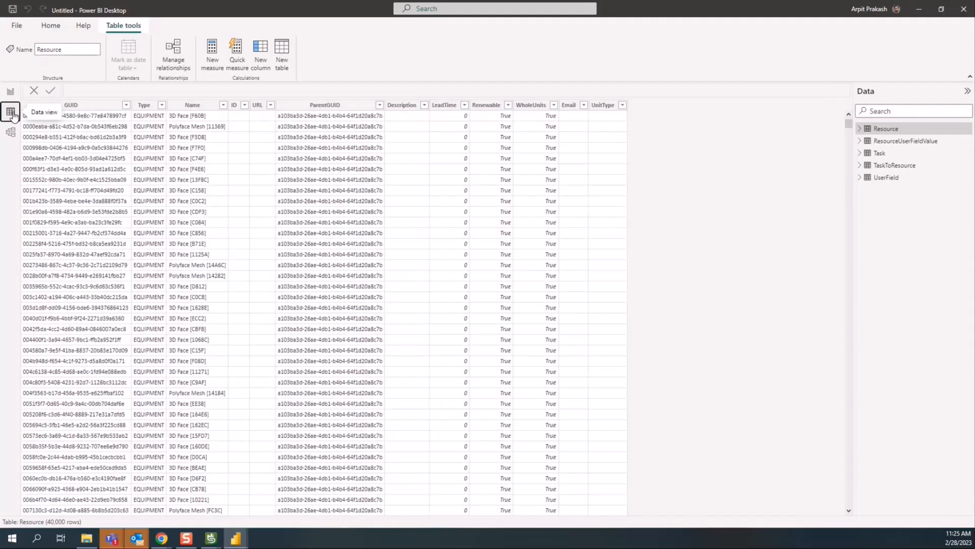
{"action": "left_click", "coordinate": [882, 183]}
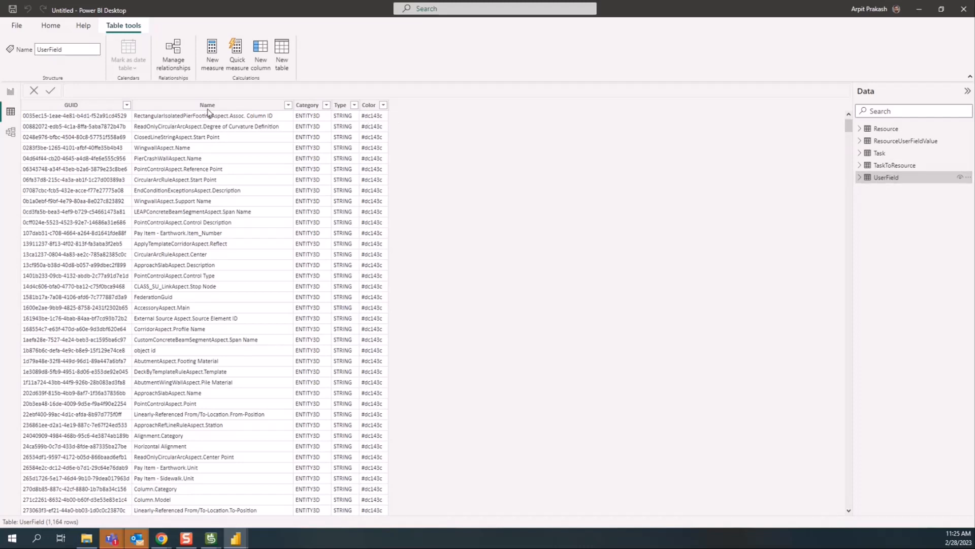
View the ResourceUserFieldValue rows, and place the ResourceUserFieldValue and UserField tables on the model's Layout 1
{"action": "left_click", "coordinate": [890, 144]}
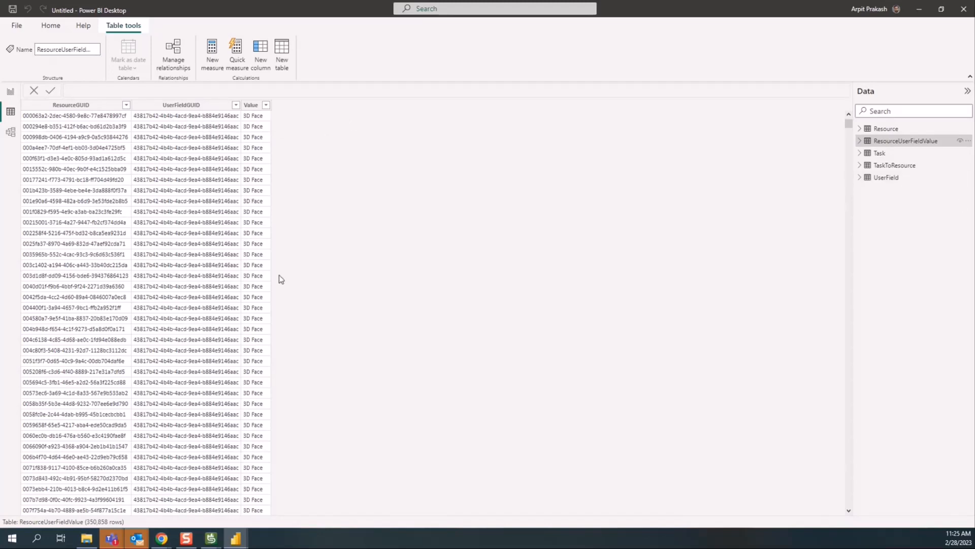
{"action": "left_click", "coordinate": [11, 132]}
{"action": "left_click", "coordinate": [104, 509]}
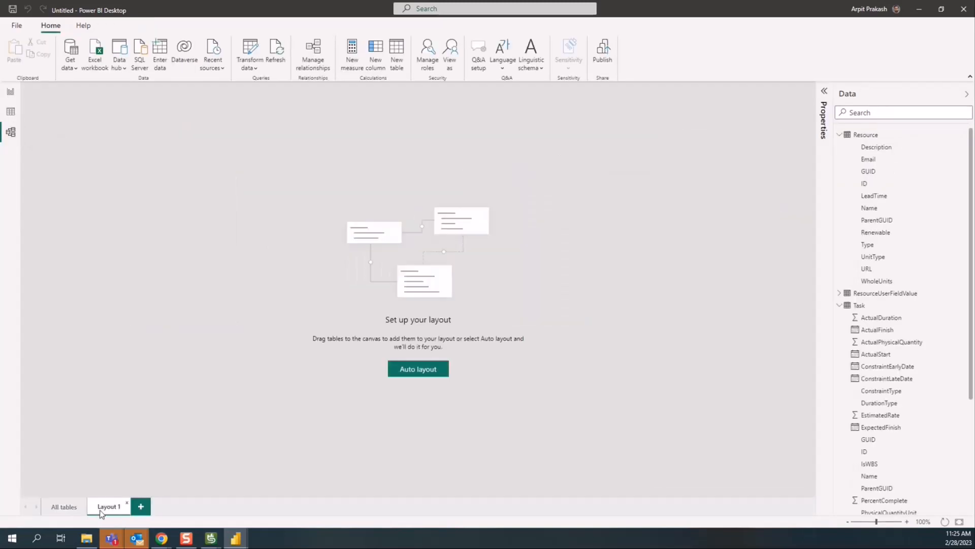
{"action": "left_click", "coordinate": [839, 134]}
{"action": "left_click", "coordinate": [839, 159]}
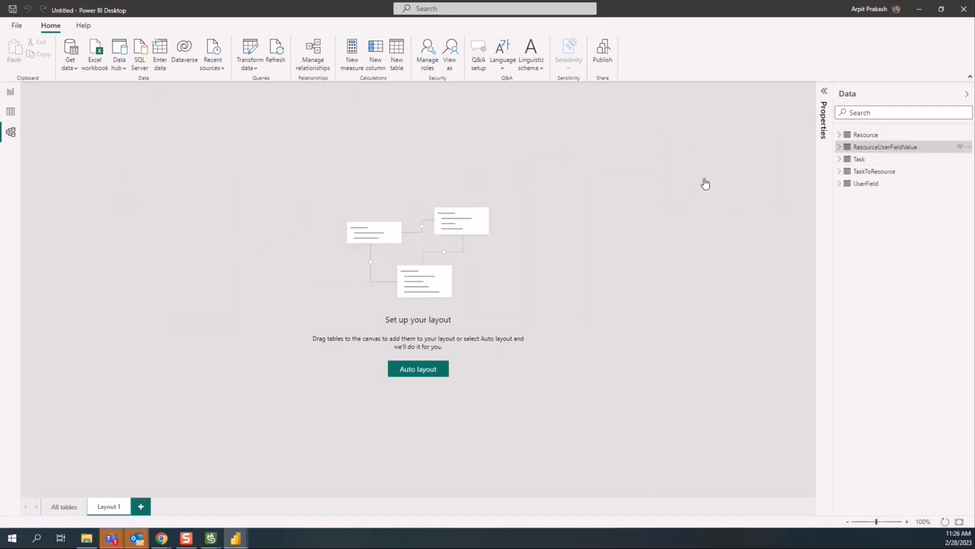
{"action": "left_click_drag", "start_coordinate": [705, 183], "coordinate": [716, 193]}
{"action": "left_click_drag", "start_coordinate": [868, 186], "coordinate": [523, 330]}
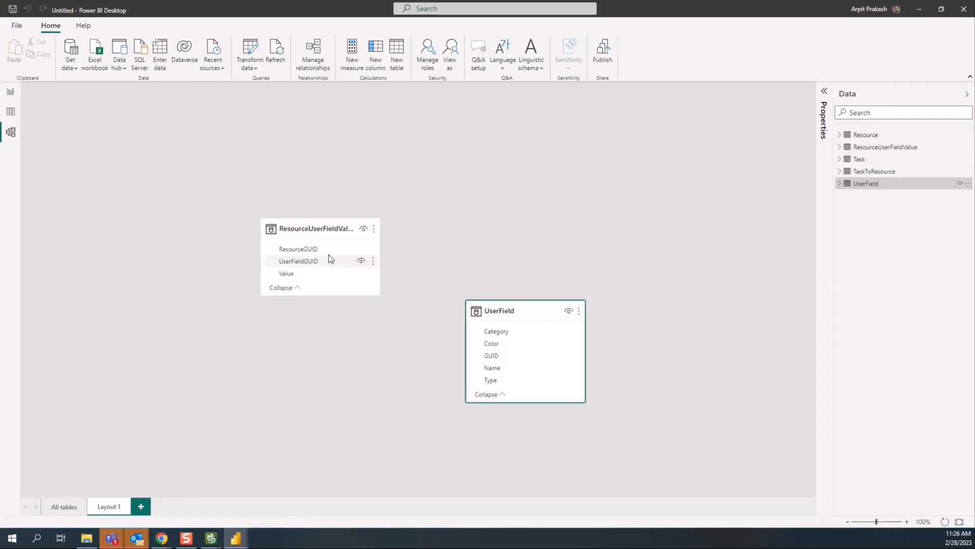
Add the Resource table to the layout and relate the Resource and UserField GUID fields to ResourceGUID and UserFieldGUID in ResourceUserFieldValue
{"action": "left_click_drag", "start_coordinate": [329, 226], "coordinate": [659, 195]}
{"action": "left_click_drag", "start_coordinate": [496, 310], "coordinate": [283, 311]}
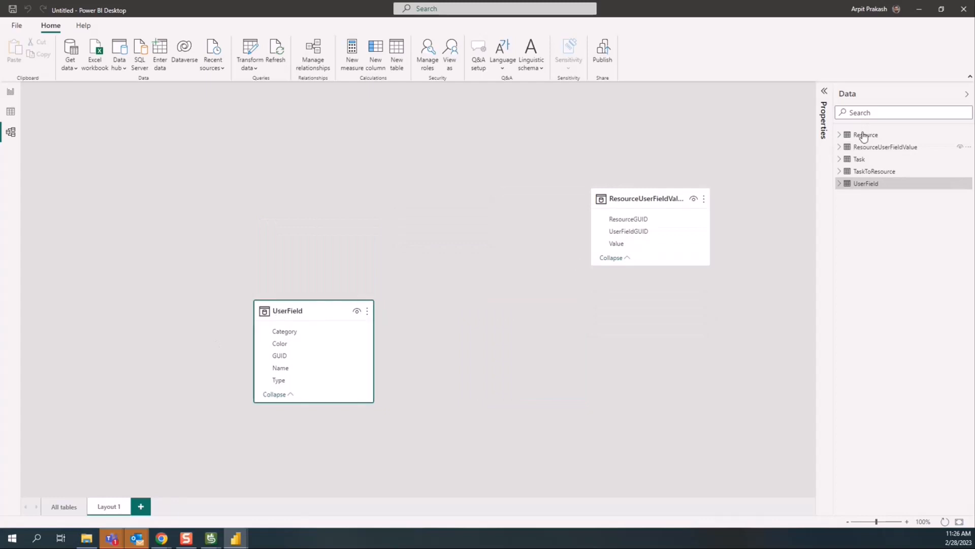
{"action": "left_click_drag", "start_coordinate": [863, 136], "coordinate": [186, 190]}
{"action": "left_click_drag", "start_coordinate": [331, 312], "coordinate": [444, 362]}
{"action": "left_click_drag", "start_coordinate": [628, 198], "coordinate": [381, 216]}
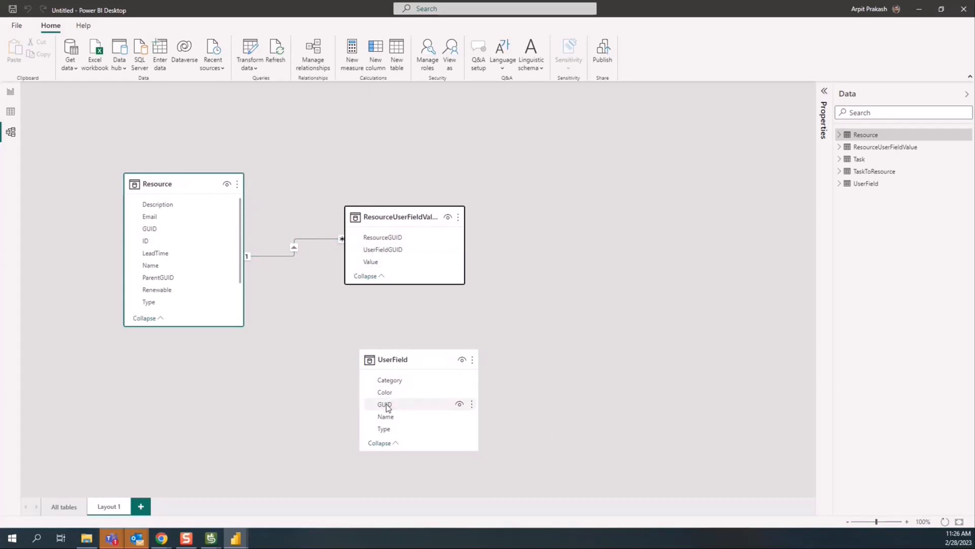
{"action": "left_click_drag", "start_coordinate": [388, 407], "coordinate": [456, 190]}
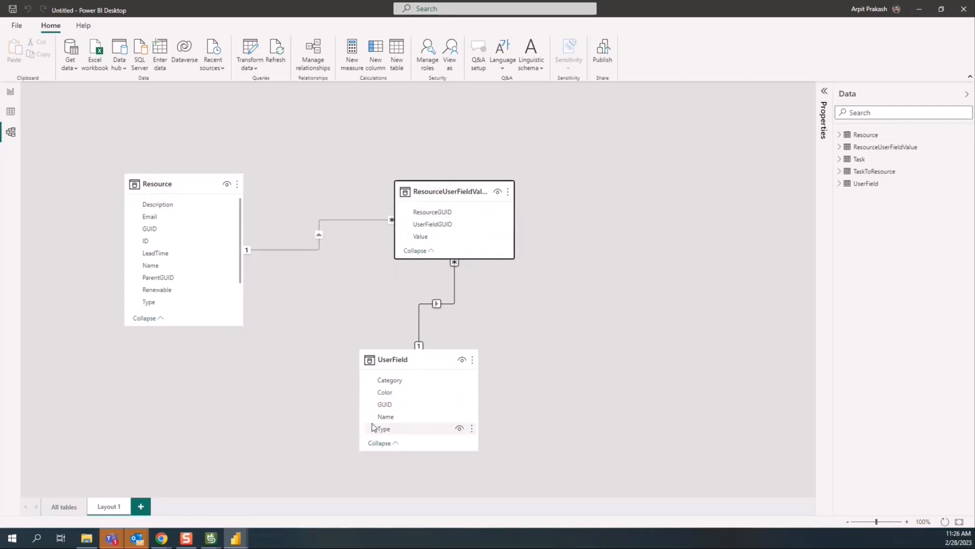
Add a report table of UserField Name and ResourceUserFieldValue Value beside the resource IDs, and widen it to fit both columns
{"action": "left_click", "coordinate": [6, 95]}
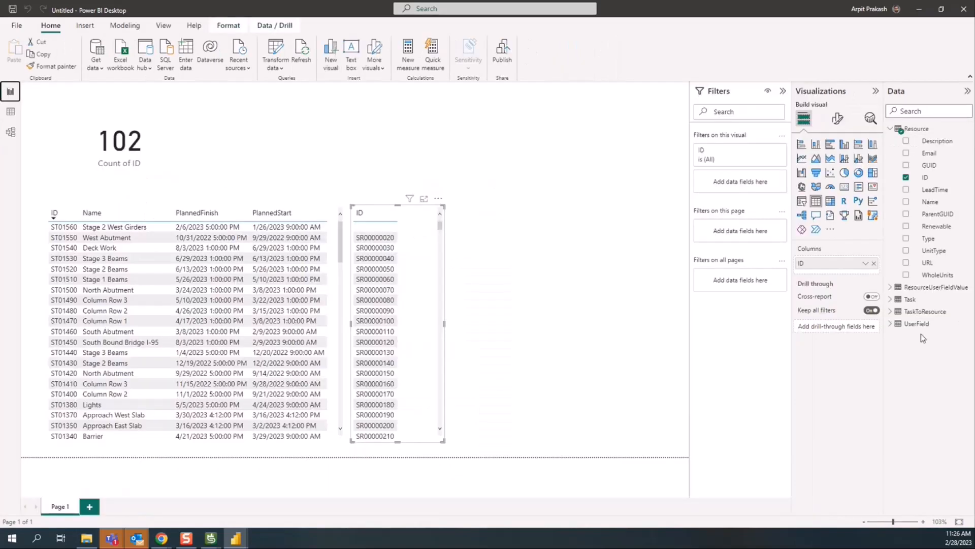
{"action": "left_click", "coordinate": [890, 325]}
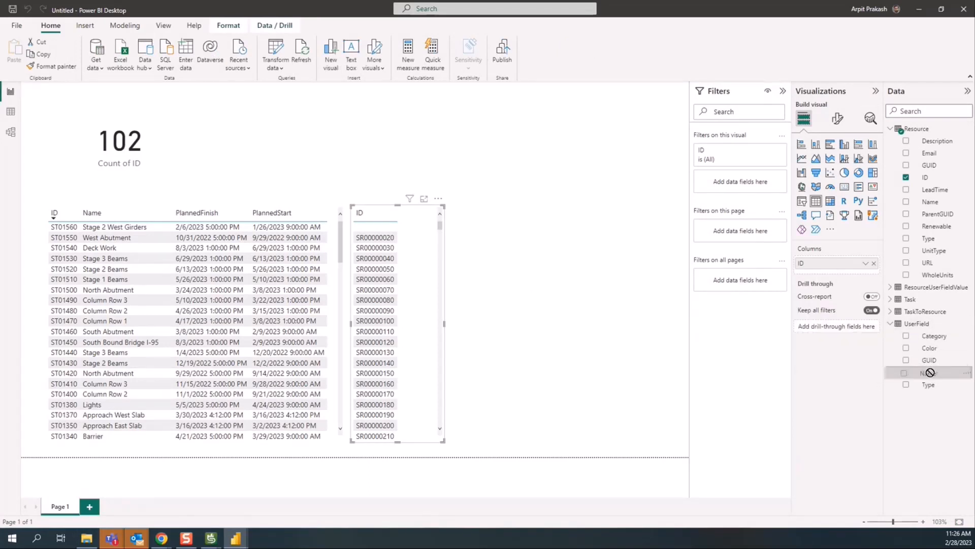
{"action": "left_click_drag", "start_coordinate": [933, 376], "coordinate": [529, 331]}
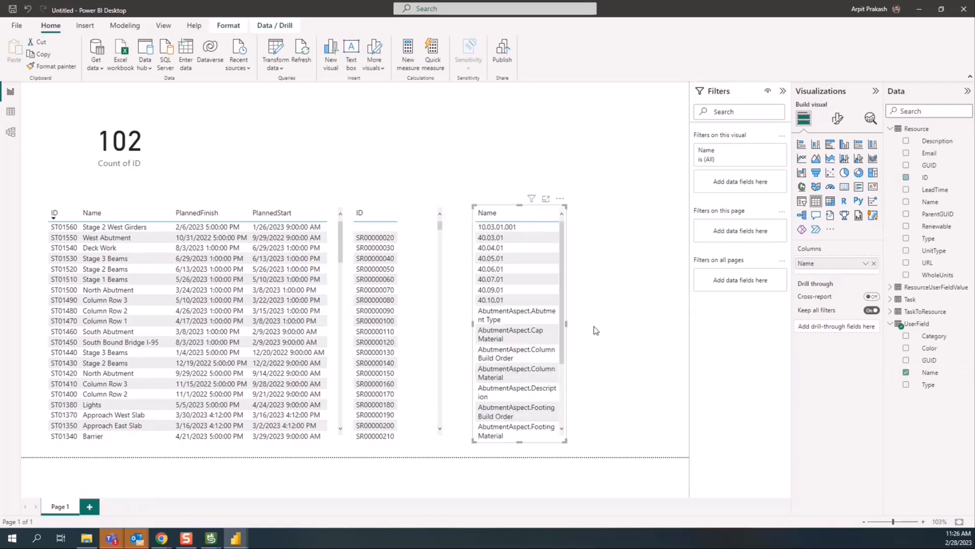
{"action": "left_click", "coordinate": [891, 325]}
{"action": "left_click_drag", "start_coordinate": [934, 329], "coordinate": [563, 308]}
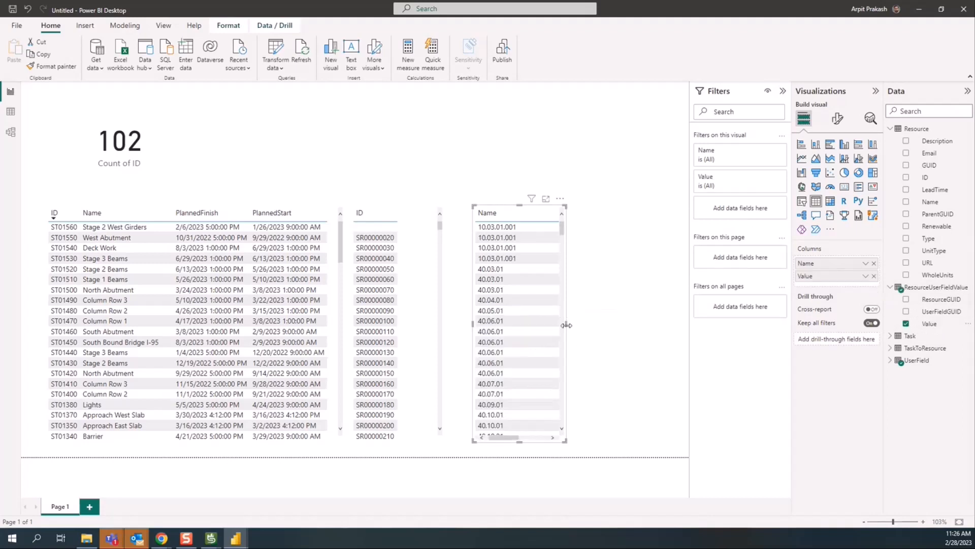
{"action": "left_click", "coordinate": [570, 327]}
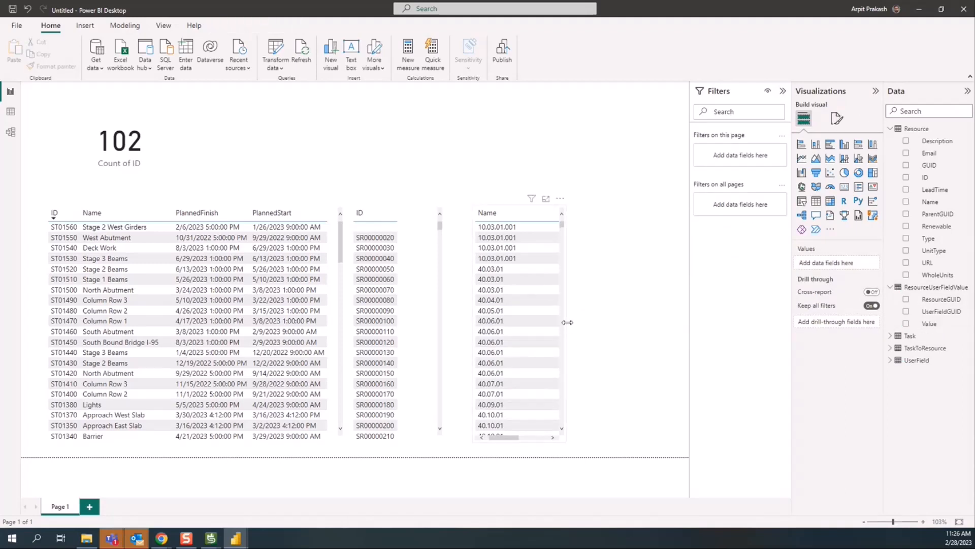
{"action": "left_click_drag", "start_coordinate": [567, 322], "coordinate": [660, 325]}
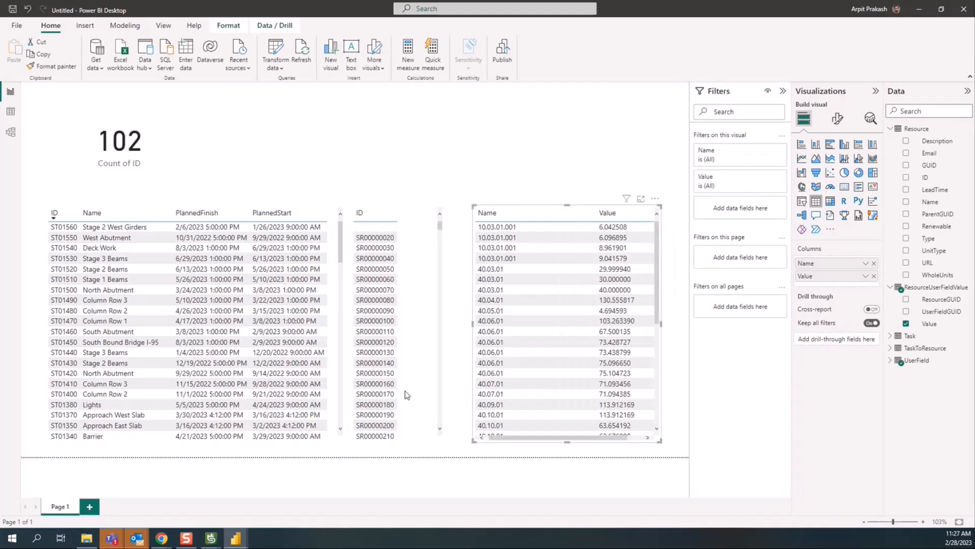
Filter the user field table by resource SR00000130 and by SR00000230, and examine the field names and values
{"action": "scroll", "coordinate": [406, 395], "scroll_direction": "down", "scroll_amount": 3}
{"action": "left_click", "coordinate": [375, 254]}
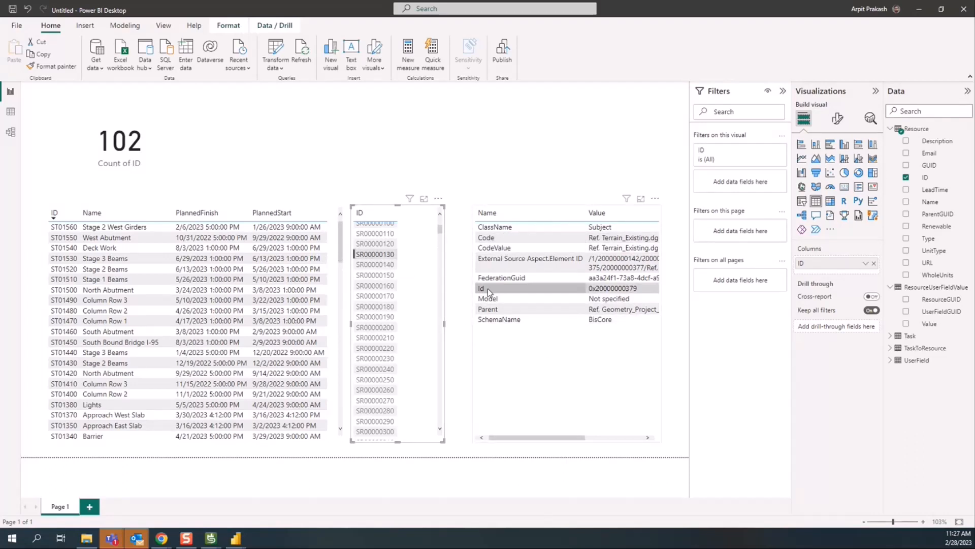
{"action": "left_click", "coordinate": [394, 357]}
{"action": "scroll", "coordinate": [492, 361], "scroll_direction": "down", "scroll_amount": 1}
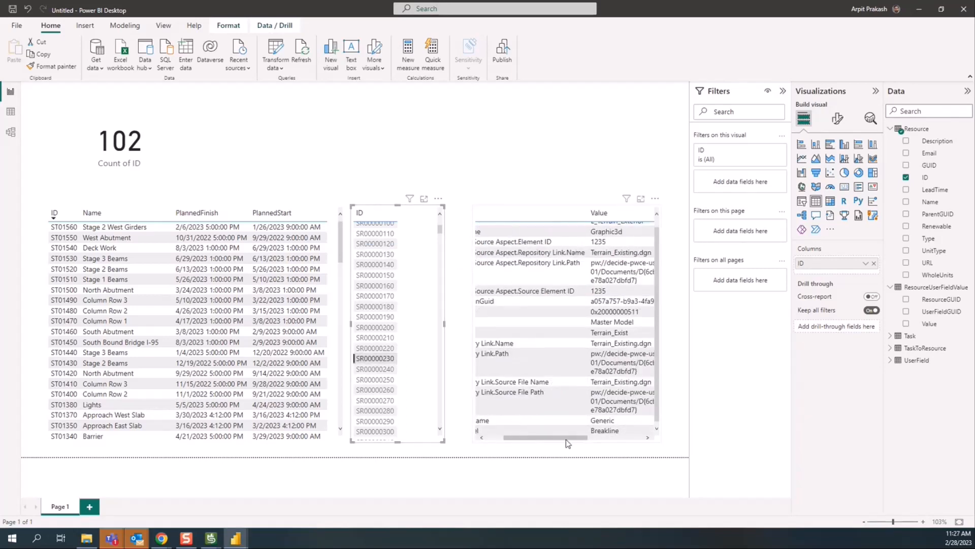
{"action": "left_click", "coordinate": [551, 293]}
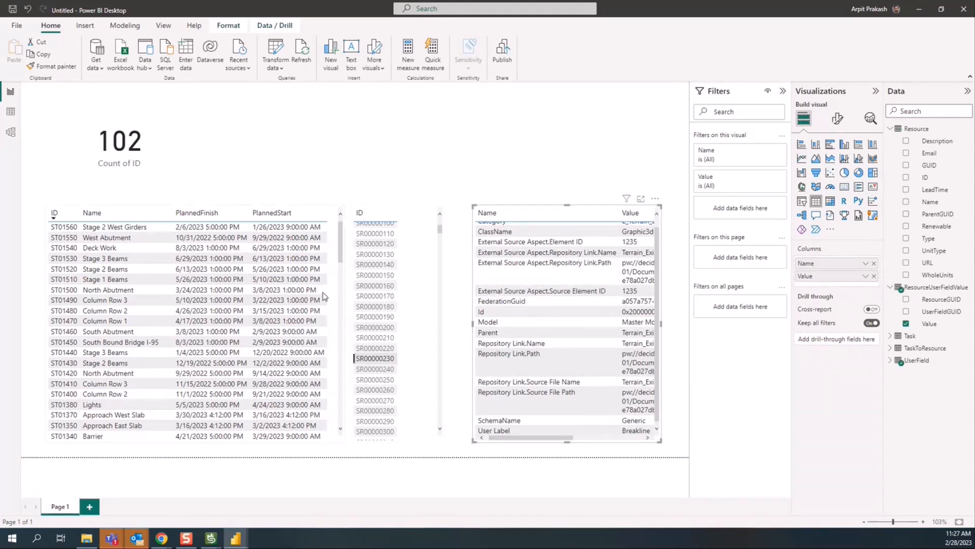
{"action": "left_click", "coordinate": [450, 154]}
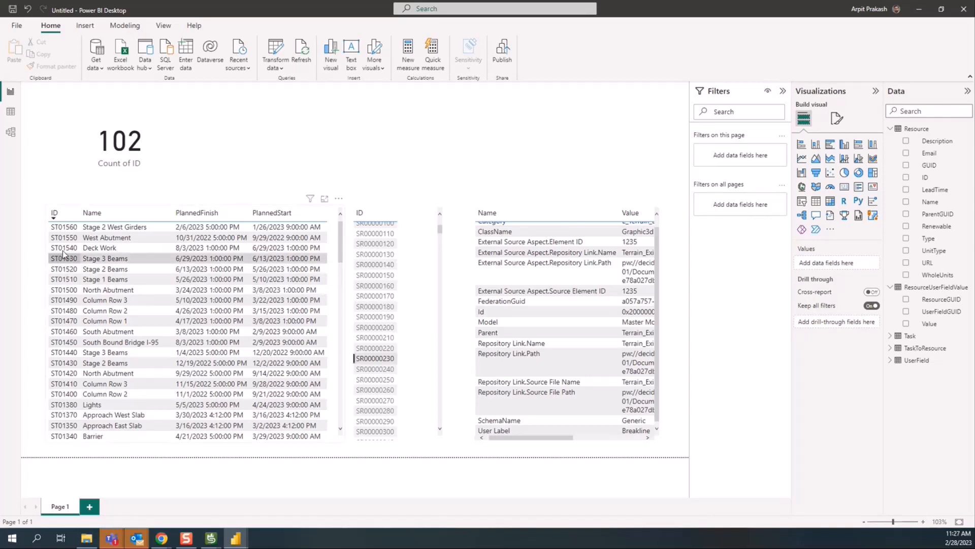
Filter the resource and user field tables by individual tasks, ending with ST01380 Lights, and read through its user field values
{"action": "left_click", "coordinate": [146, 399]}
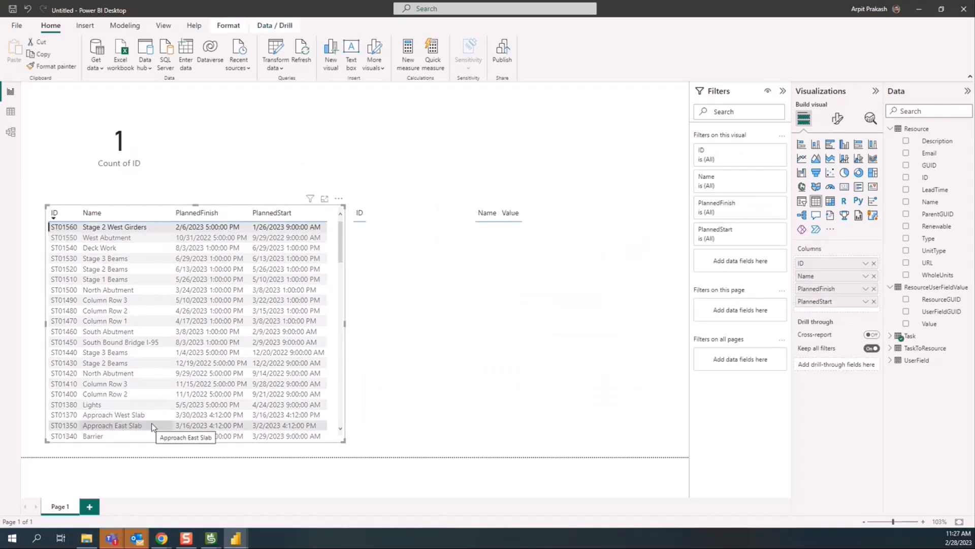
{"action": "left_click", "coordinate": [69, 260]}
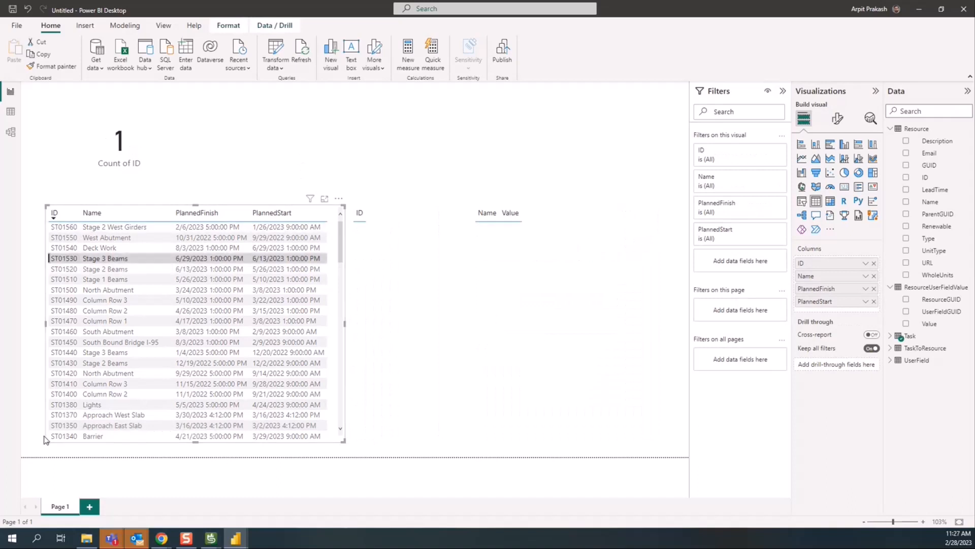
{"action": "scroll", "coordinate": [65, 335], "scroll_direction": "down", "scroll_amount": 1}
{"action": "left_click", "coordinate": [64, 341]}
{"action": "left_click", "coordinate": [66, 372]}
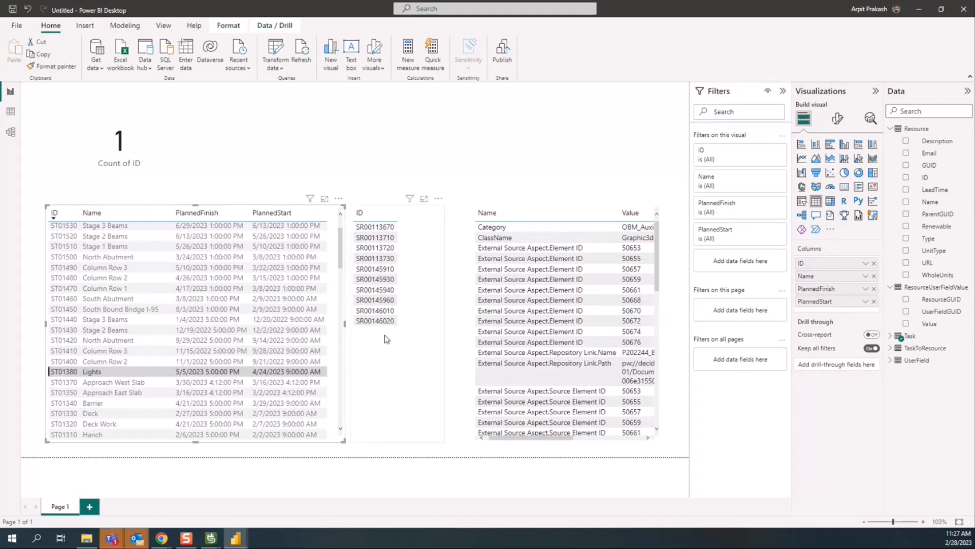
{"action": "scroll", "coordinate": [654, 396], "scroll_direction": "down", "scroll_amount": 3}
{"action": "scroll", "coordinate": [590, 408], "scroll_direction": "down", "scroll_amount": 6}
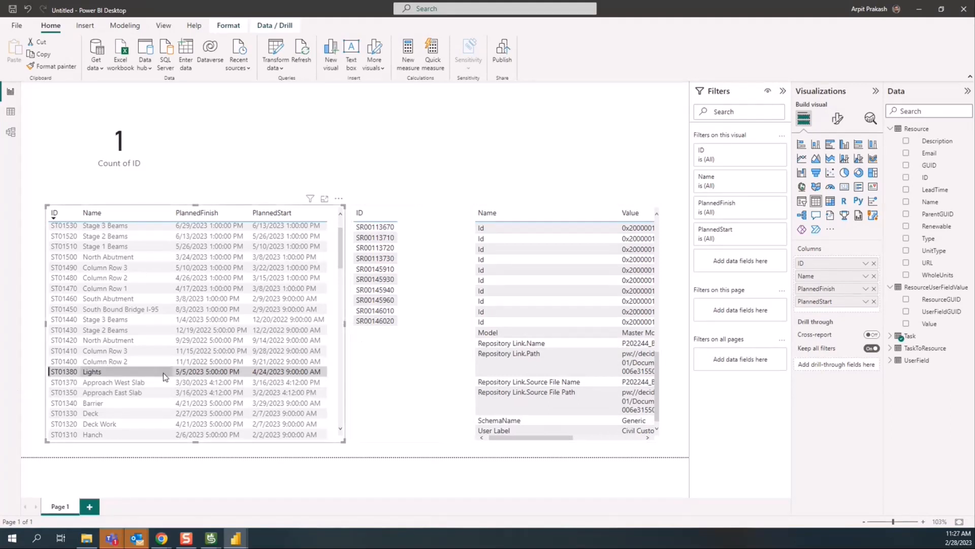
{"action": "left_click", "coordinate": [233, 135]}
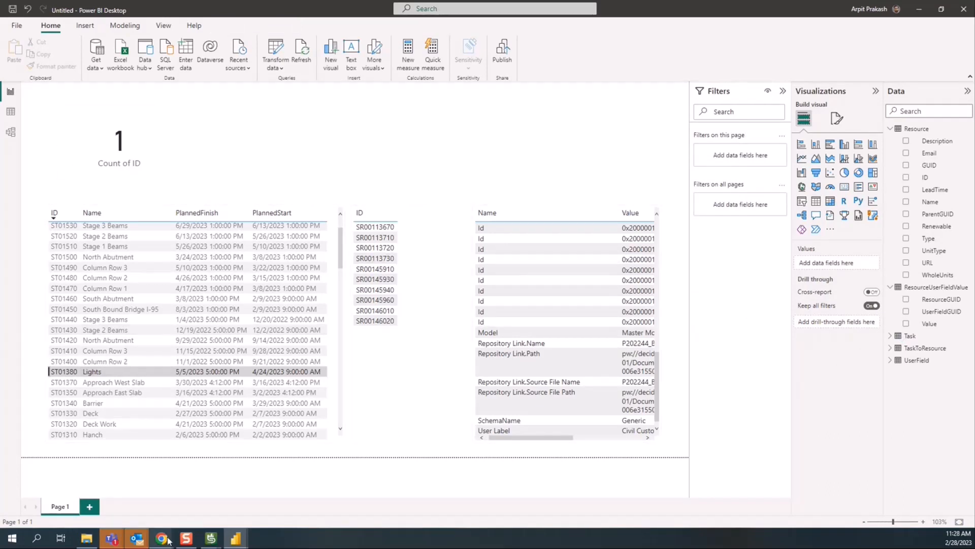
Switch to Chrome and read the Setting a Template section of the SYNCHRO 4D Power BI Data Connector wiki page
{"action": "left_click", "coordinate": [507, 489]}
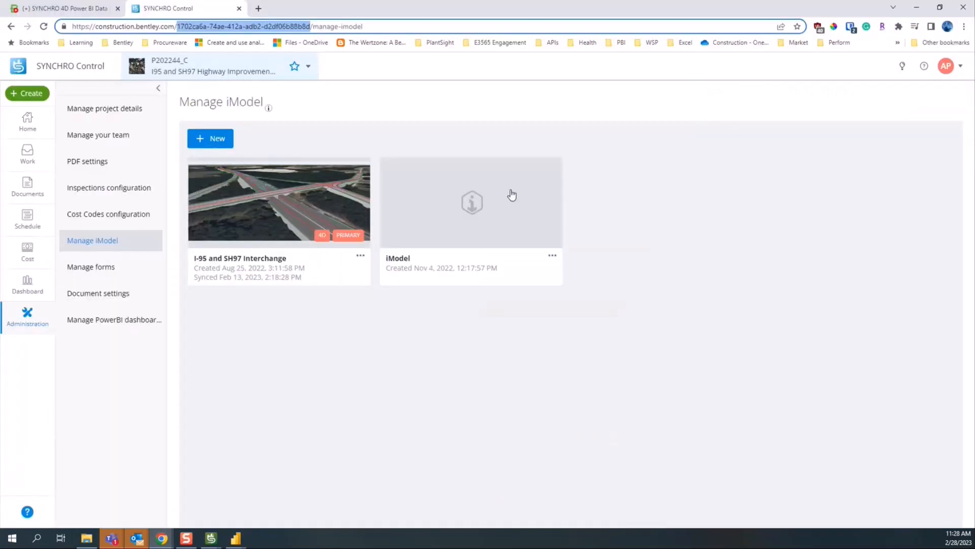
{"action": "left_click", "coordinate": [81, 9]}
{"action": "scroll", "coordinate": [509, 345], "scroll_direction": "down", "scroll_amount": 3}
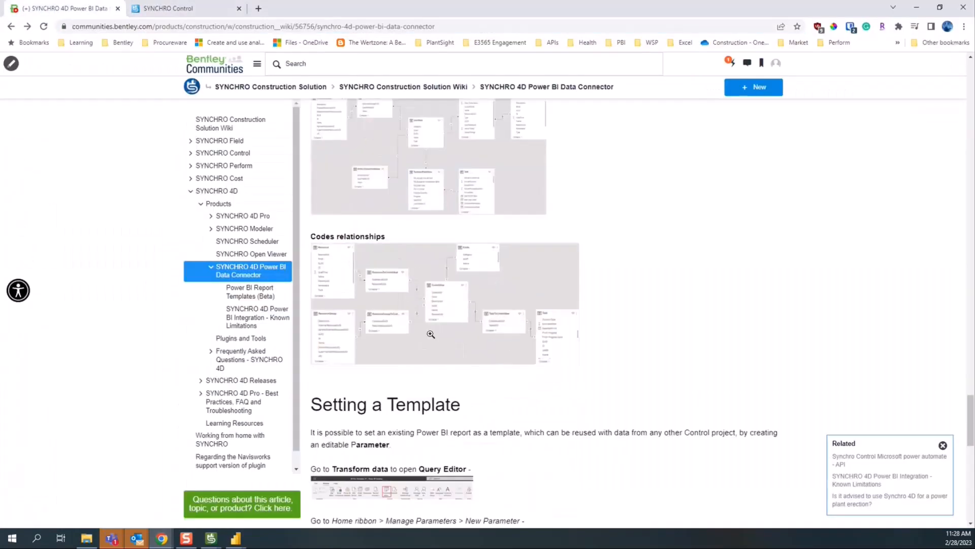
{"action": "scroll", "coordinate": [430, 333], "scroll_direction": "down", "scroll_amount": 4}
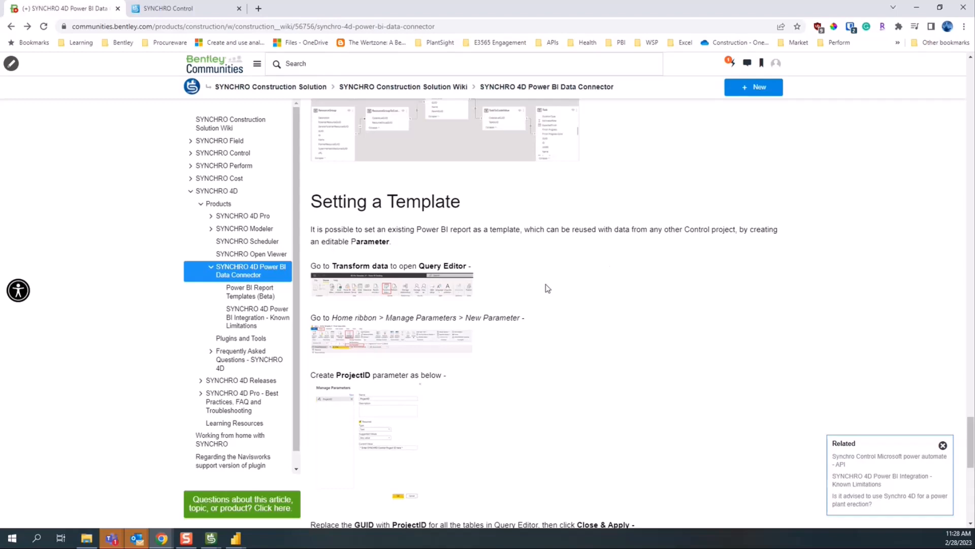
{"action": "scroll", "coordinate": [533, 294], "scroll_direction": "down", "scroll_amount": 1}
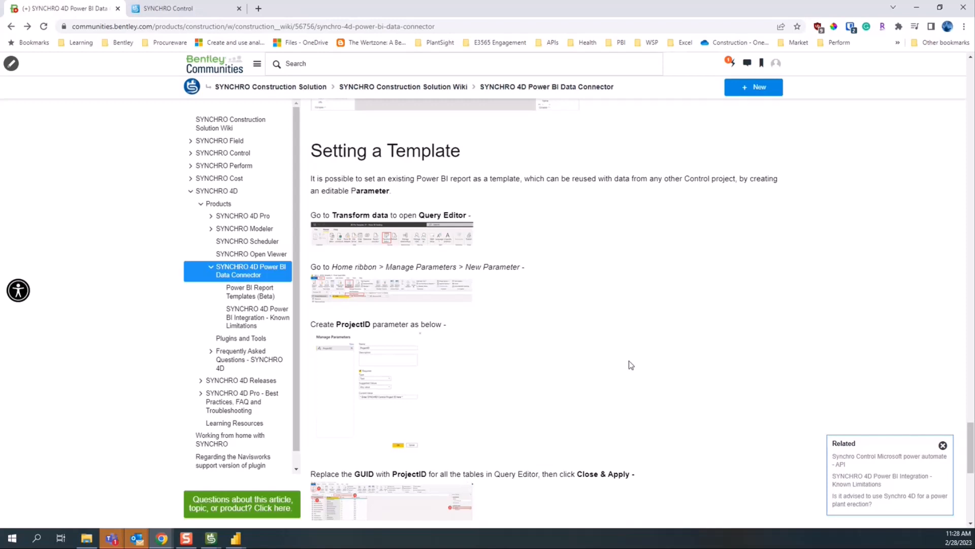
{"action": "scroll", "coordinate": [631, 365], "scroll_direction": "down", "scroll_amount": 1}
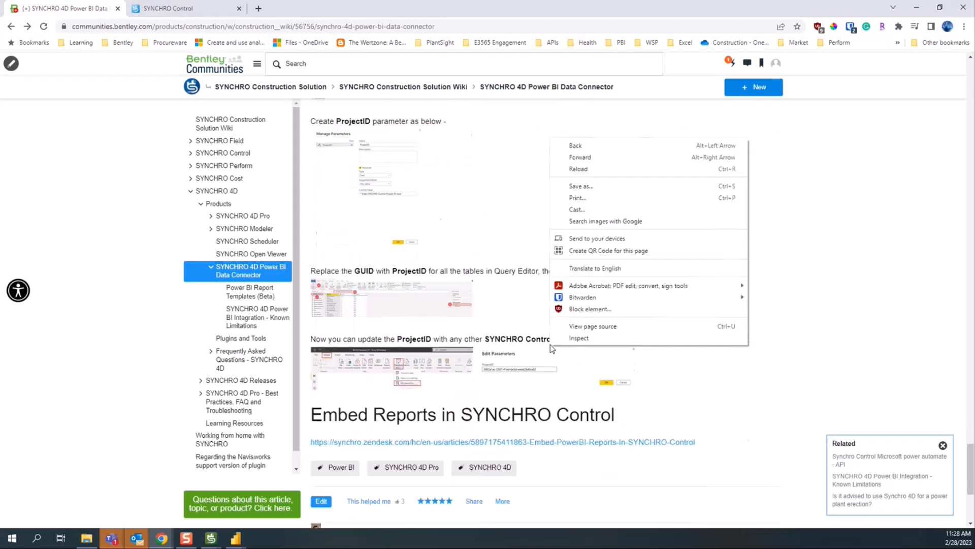
{"action": "left_click", "coordinate": [836, 340]}
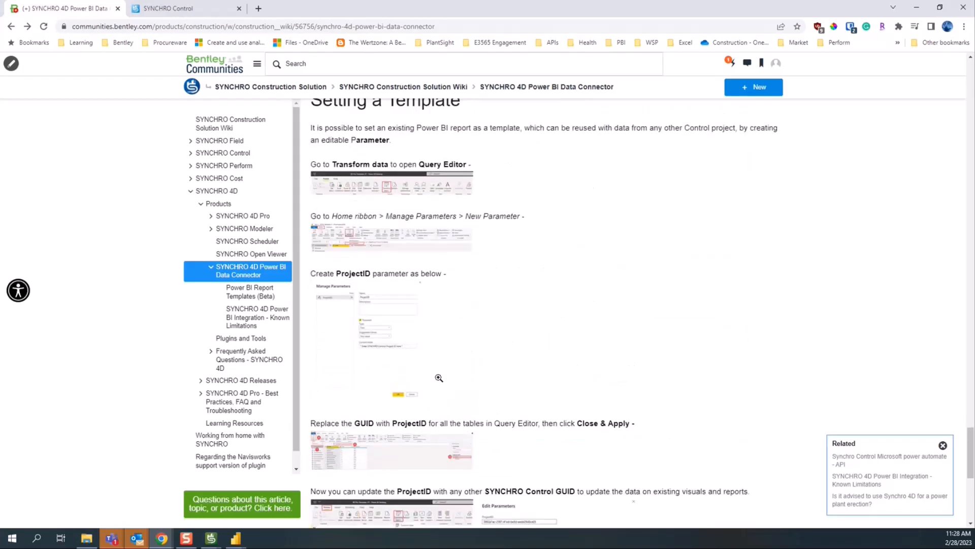
{"action": "scroll", "coordinate": [439, 378], "scroll_direction": "up", "scroll_amount": 2}
{"action": "left_click_drag", "start_coordinate": [309, 202], "coordinate": [477, 204]}
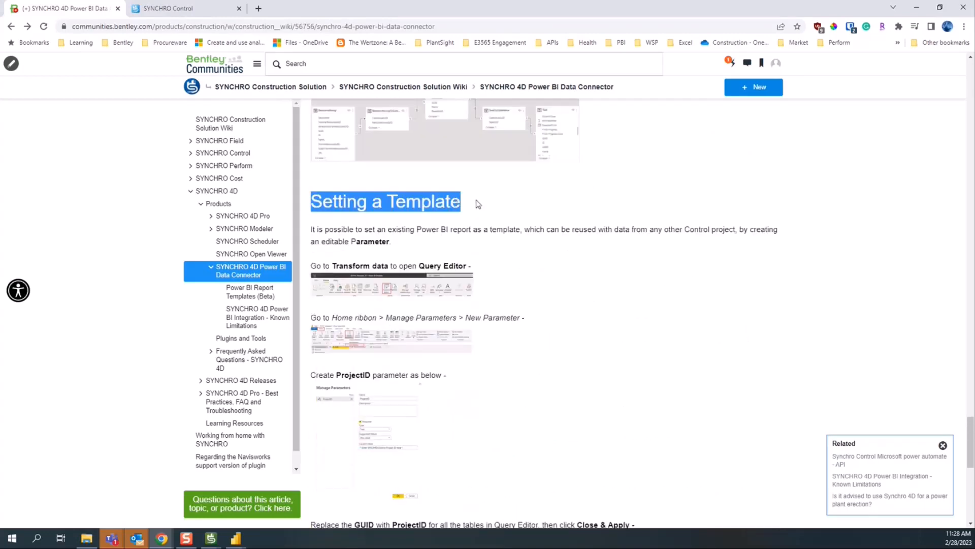
{"action": "left_click", "coordinate": [471, 226]}
{"action": "left_click", "coordinate": [921, 8]}
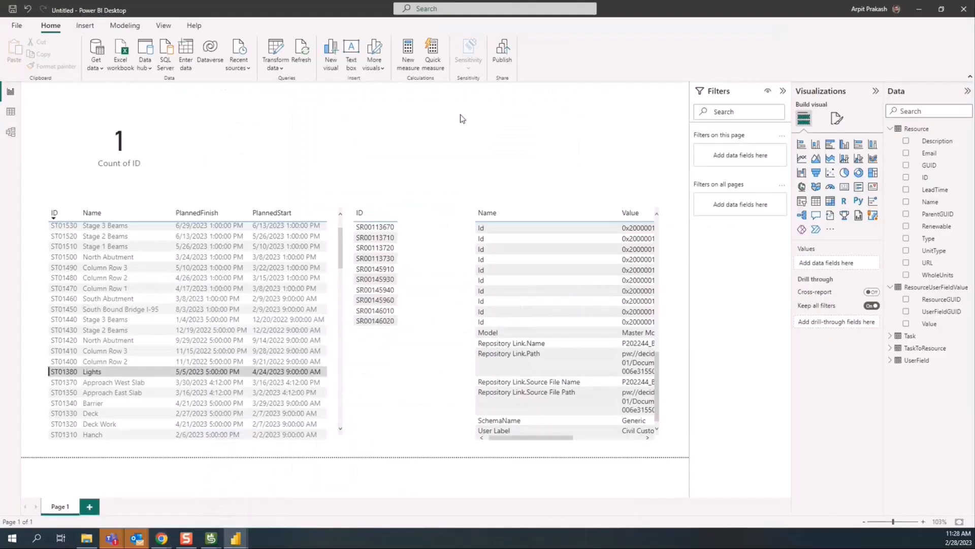
Move the Count of ID card slightly up and left on the report page and shrink its frame
{"action": "left_click", "coordinate": [109, 143]}
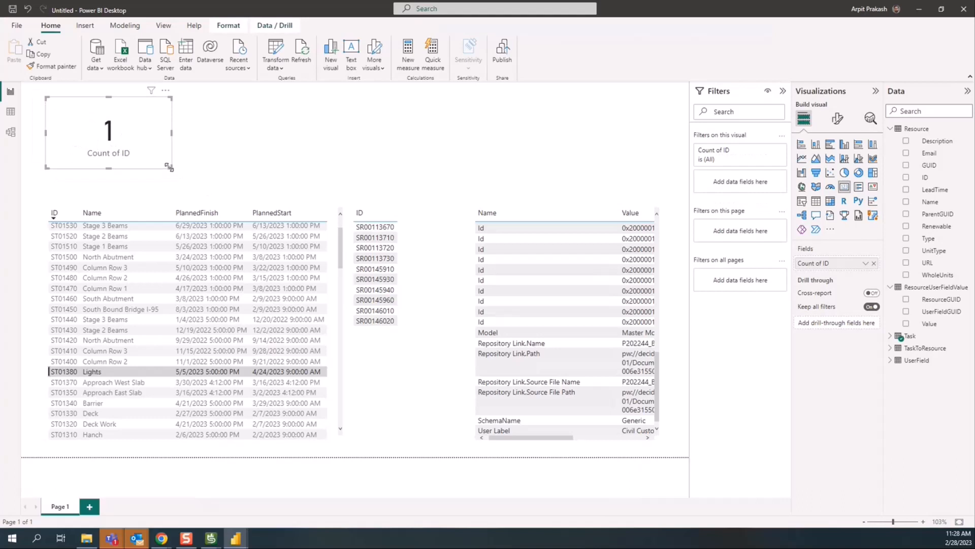
{"action": "left_click_drag", "start_coordinate": [171, 167], "coordinate": [126, 163]}
{"action": "left_click", "coordinate": [233, 168]}
{"action": "left_click", "coordinate": [114, 148]}
{"action": "left_click", "coordinate": [457, 118]}
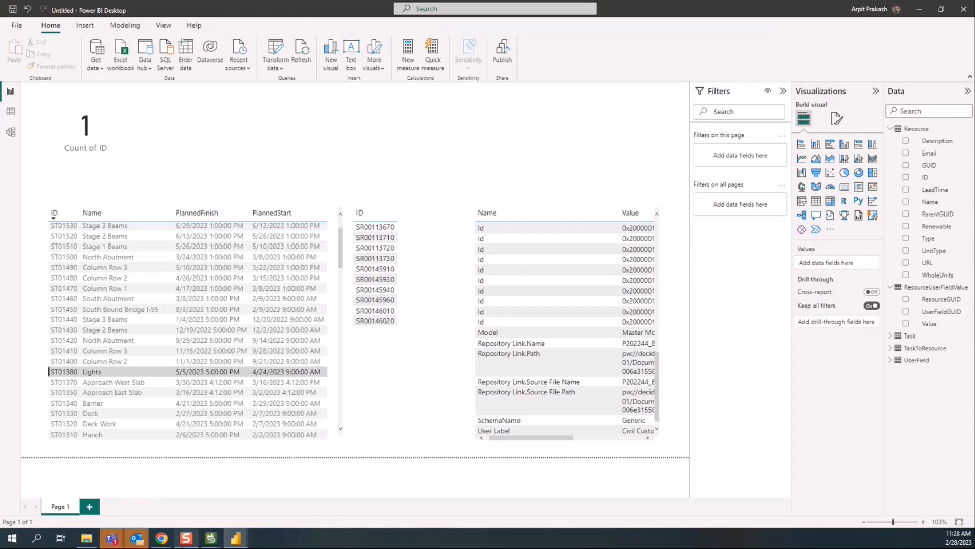
Switch to Chrome and view the Download Template section of the Power BI Report Templates (Beta) wiki page
{"action": "mouse_move", "coordinate": [173, 535]}
{"action": "left_click", "coordinate": [438, 503]}
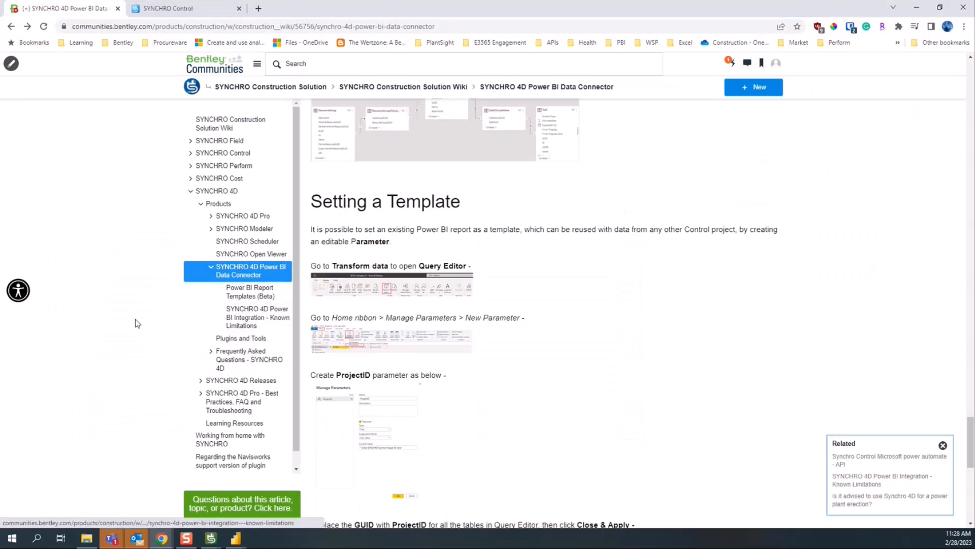
{"action": "left_click", "coordinate": [245, 297]}
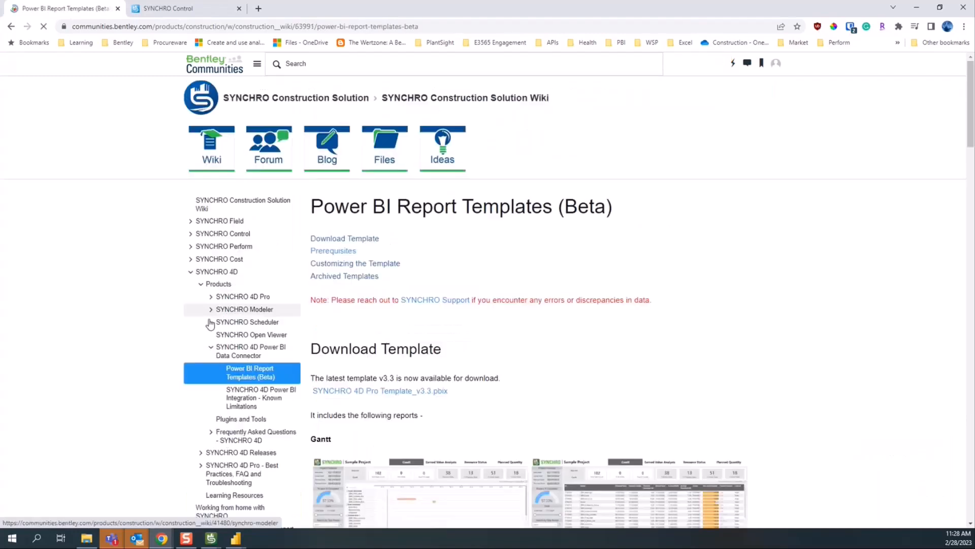
{"action": "scroll", "coordinate": [635, 332], "scroll_direction": "down", "scroll_amount": 2}
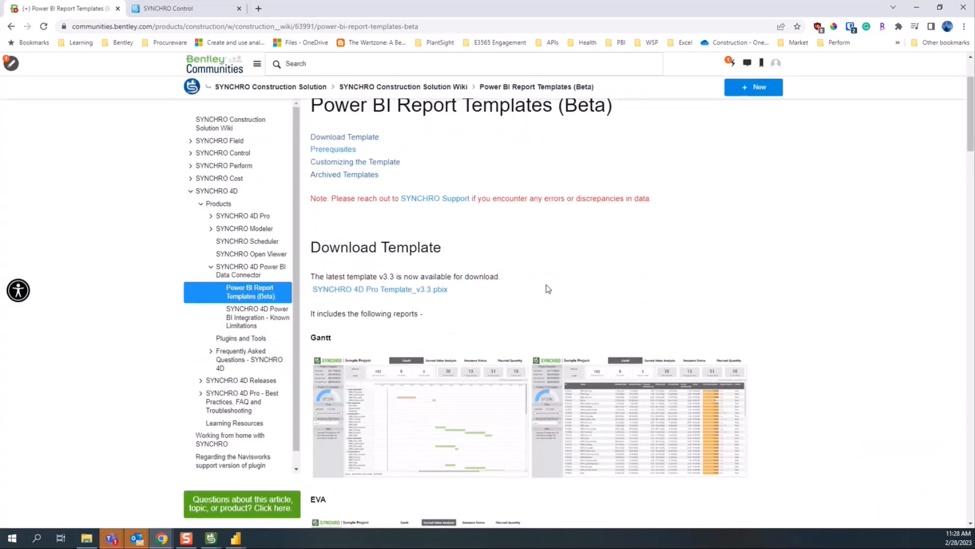
Enlarge and examine the two Gantt report previews on the Power BI Report Templates (Beta) wiki page, closing each one
{"action": "scroll", "coordinate": [547, 284], "scroll_direction": "down", "scroll_amount": 2}
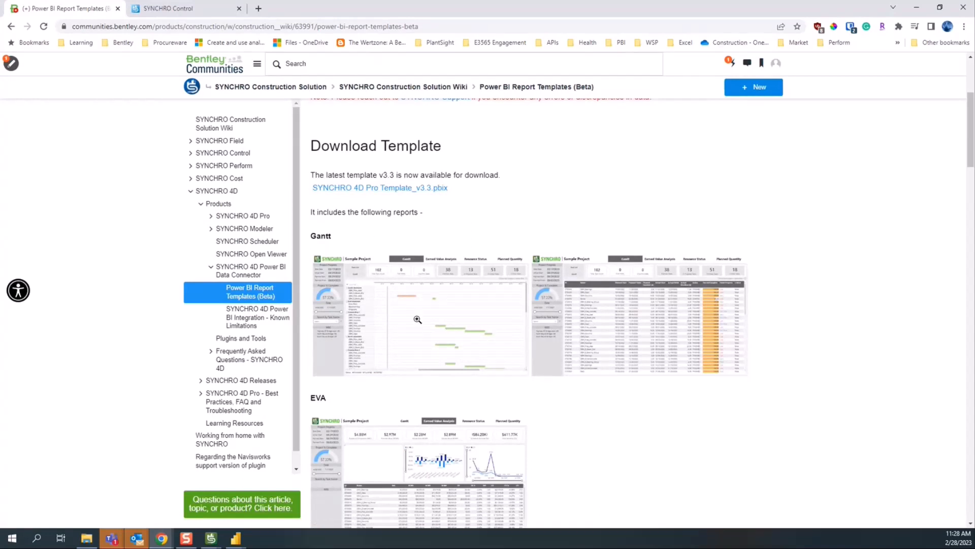
{"action": "left_click", "coordinate": [389, 290]}
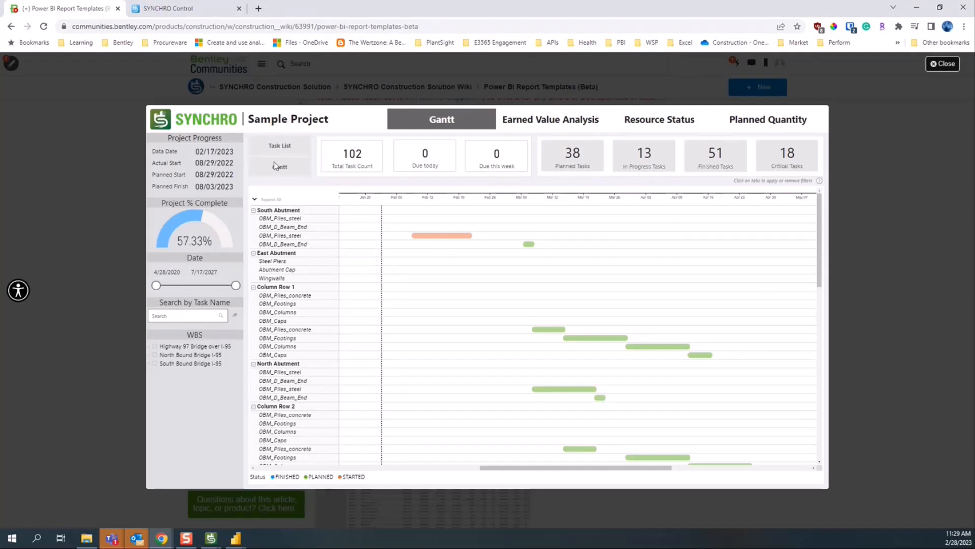
{"action": "left_click", "coordinate": [881, 231]}
{"action": "left_click", "coordinate": [593, 294]}
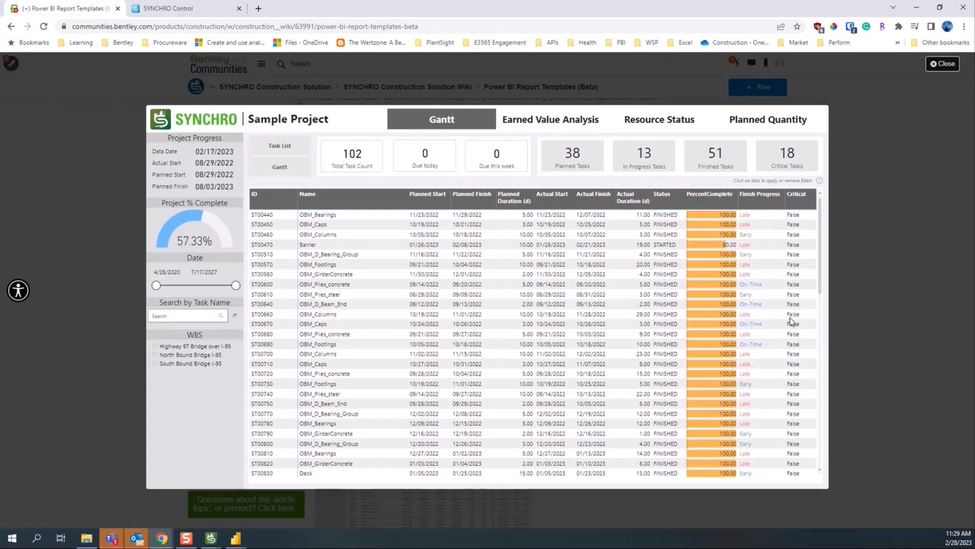
{"action": "left_click", "coordinate": [864, 279]}
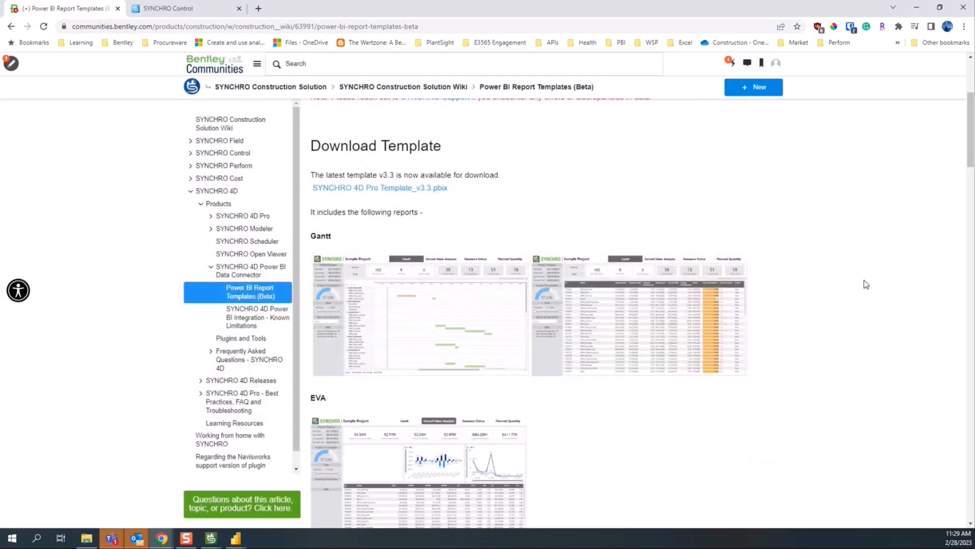
Enlarge and examine the EVA and Resource Status report previews on the wiki page, closing each one
{"action": "scroll", "coordinate": [431, 361], "scroll_direction": "down", "scroll_amount": 3}
{"action": "left_click", "coordinate": [406, 334]}
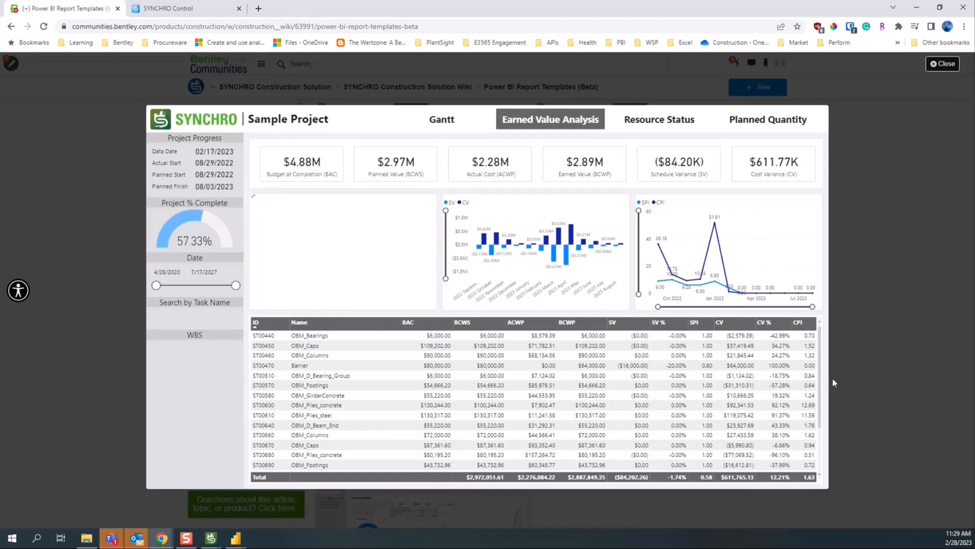
{"action": "left_click", "coordinate": [846, 305]}
{"action": "scroll", "coordinate": [399, 403], "scroll_direction": "down", "scroll_amount": 3}
{"action": "left_click", "coordinate": [401, 278]}
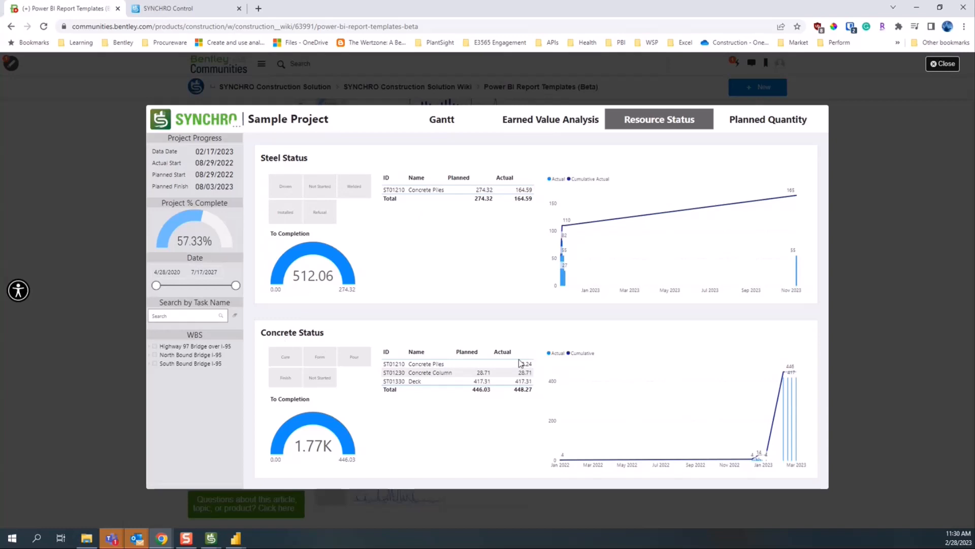
{"action": "left_click", "coordinate": [868, 359]}
Enlarge and examine the Planned Quantity report preview, close it and return to the Download Template section
{"action": "scroll", "coordinate": [593, 355], "scroll_direction": "down", "scroll_amount": 2}
{"action": "left_click", "coordinate": [428, 315]}
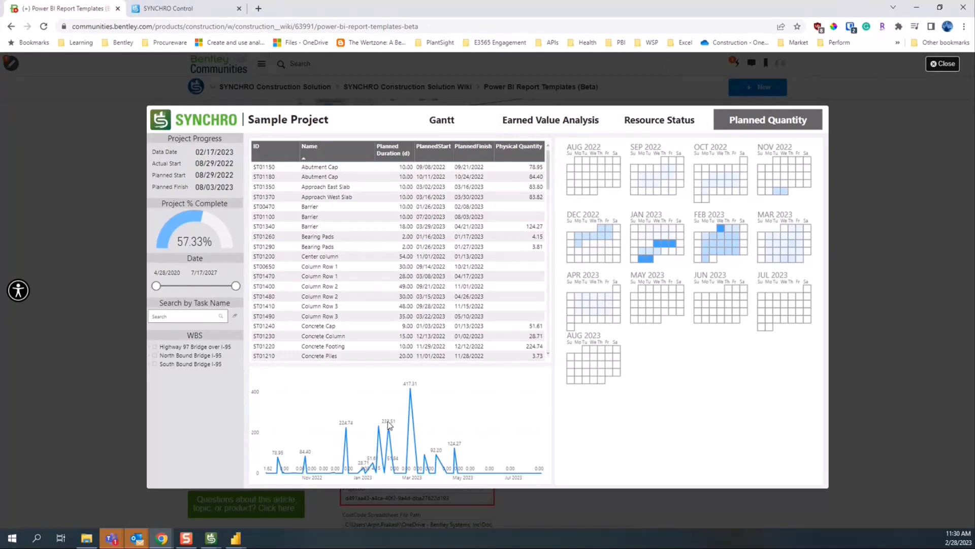
{"action": "left_click", "coordinate": [873, 298]}
{"action": "scroll", "coordinate": [396, 211], "scroll_direction": "up", "scroll_amount": 15}
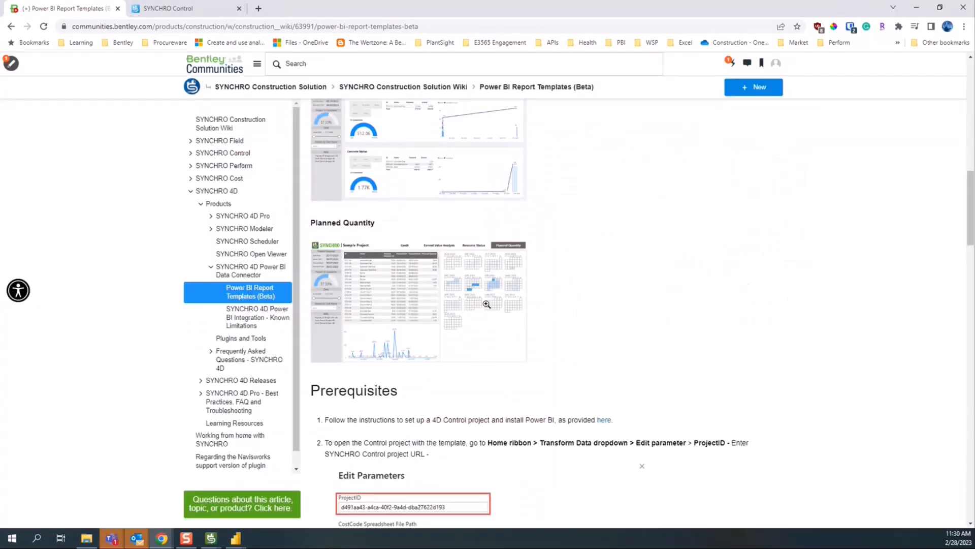
{"action": "scroll", "coordinate": [397, 211], "scroll_direction": "up", "scroll_amount": 2}
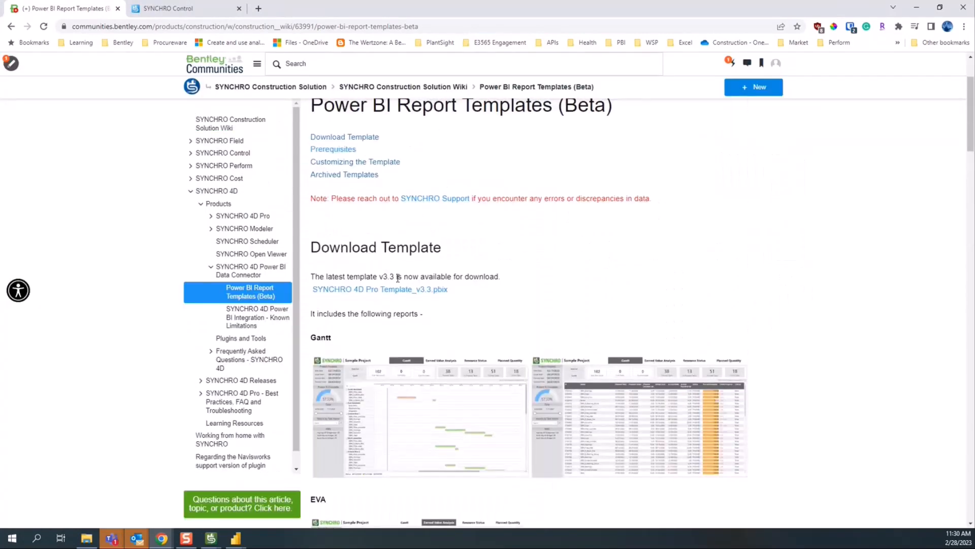
Switch to the SYNCHRO 4D Pro Template_v3.3_Uploaded report in Power BI Desktop
{"action": "left_click", "coordinate": [916, 7]}
{"action": "mouse_move", "coordinate": [236, 538]}
{"action": "left_click", "coordinate": [202, 490]}
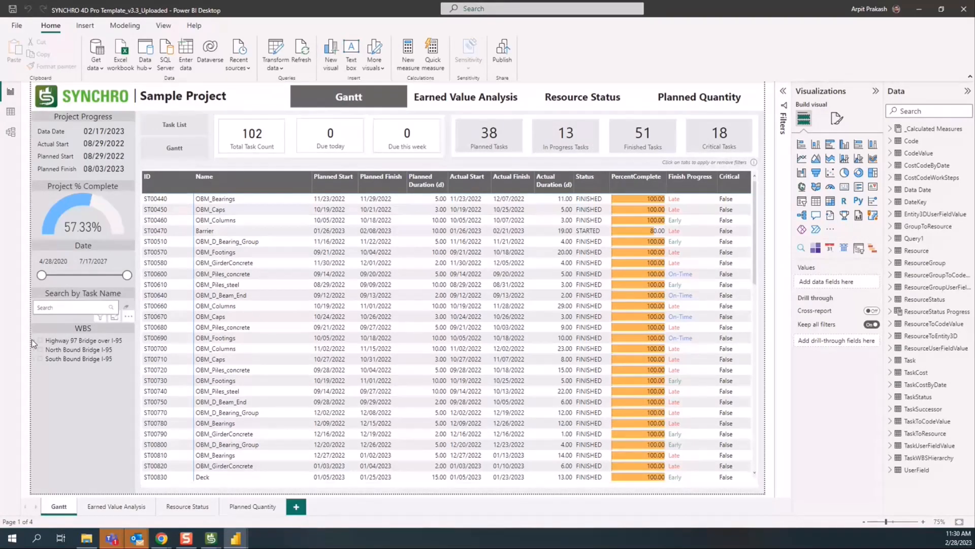
Try the WBS filter with North Bound Bridge I-95 and the date filter up to 10/16/2022 on the Gantt page, and clear both
{"action": "left_click", "coordinate": [35, 360]}
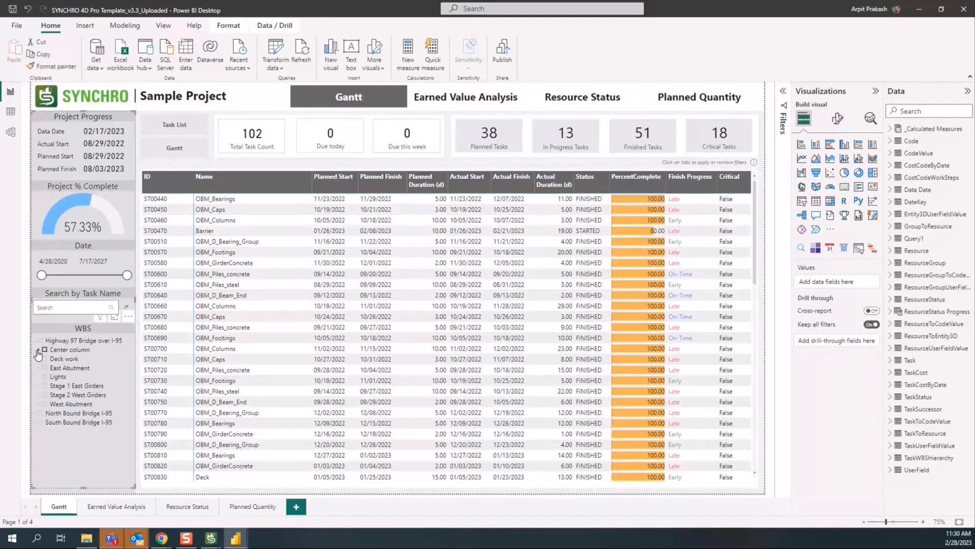
{"action": "left_click", "coordinate": [39, 350]}
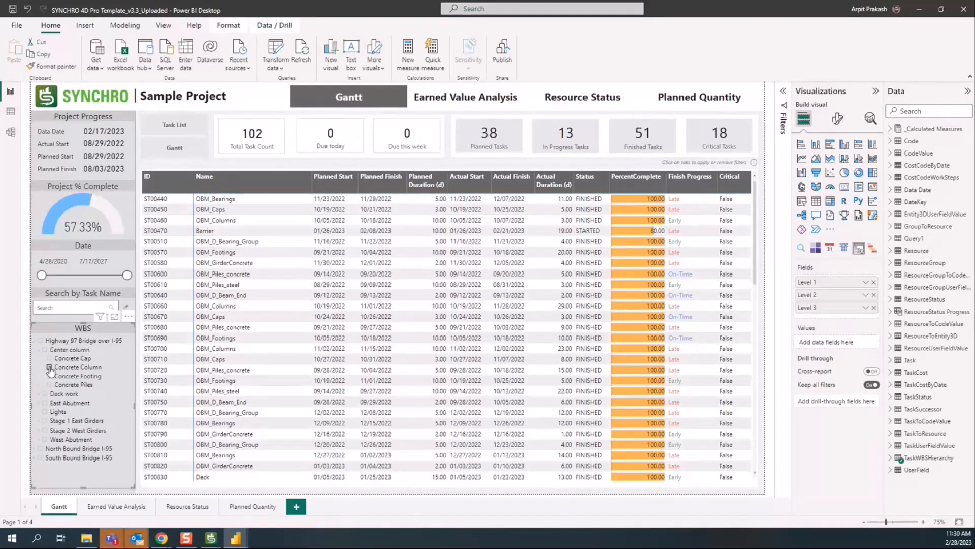
{"action": "left_click", "coordinate": [33, 341]}
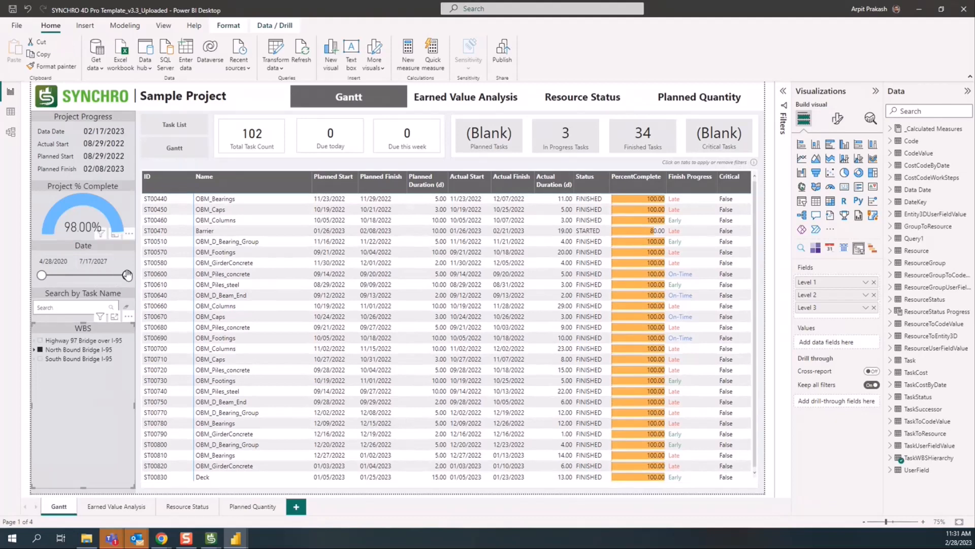
{"action": "left_click_drag", "start_coordinate": [127, 275], "coordinate": [77, 276]}
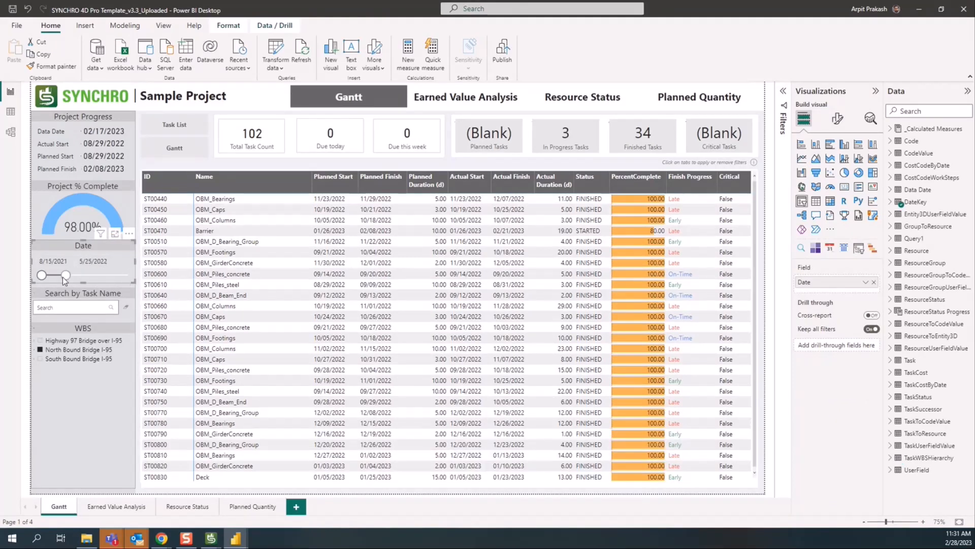
{"action": "left_click", "coordinate": [38, 355]}
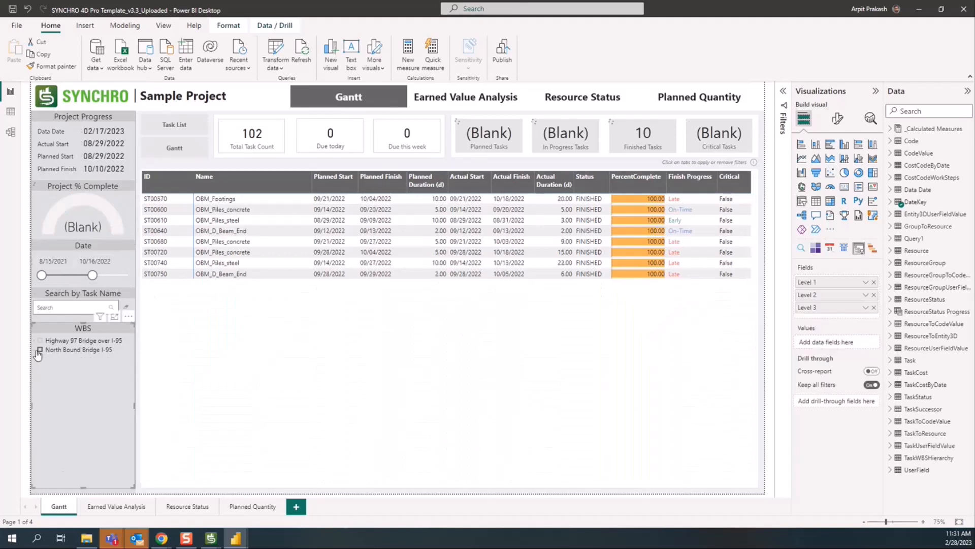
{"action": "left_click_drag", "start_coordinate": [92, 276], "coordinate": [128, 276]}
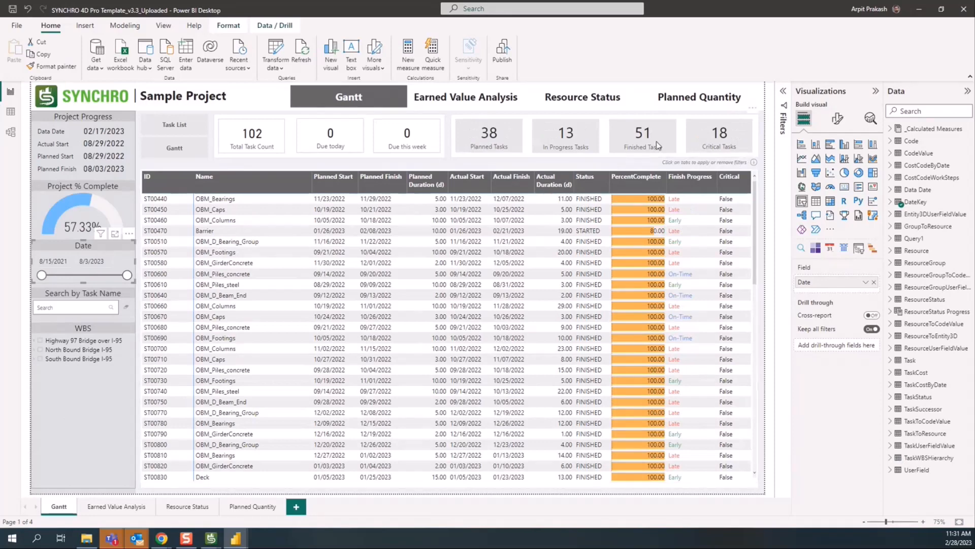
Filter the task list by Critical Tasks and by Planned Tasks, and show the planned tasks in the Gantt chart view
{"action": "left_click", "coordinate": [714, 144]}
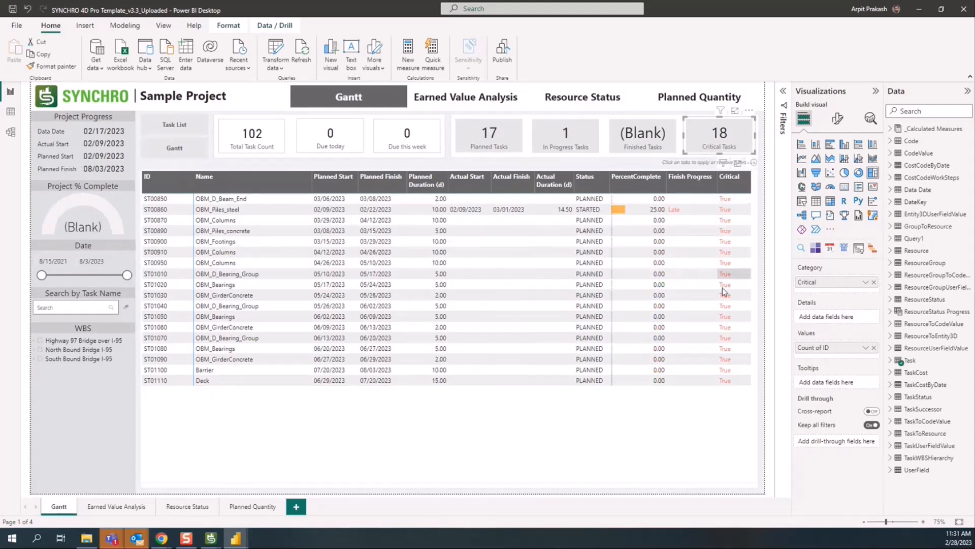
{"action": "left_click", "coordinate": [487, 140]}
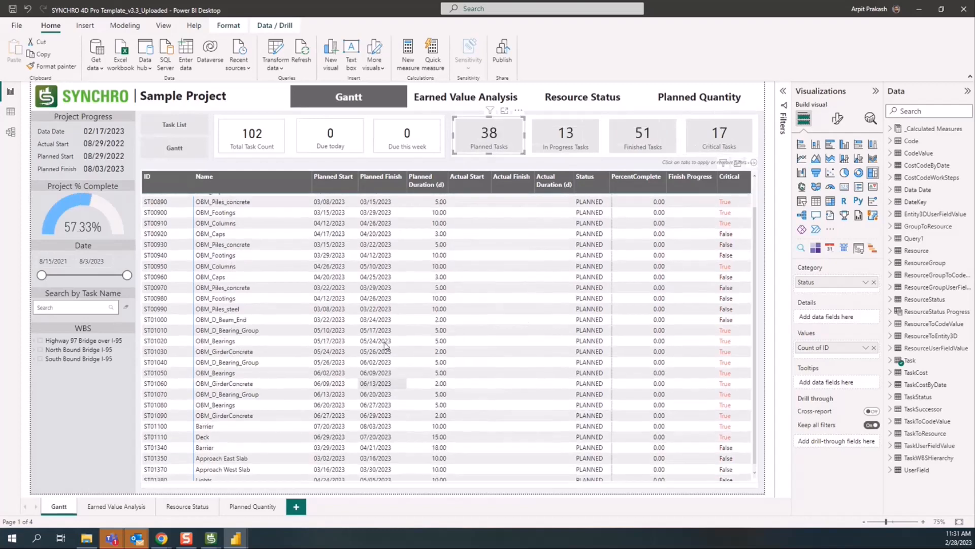
{"action": "left_click", "coordinate": [160, 151]}
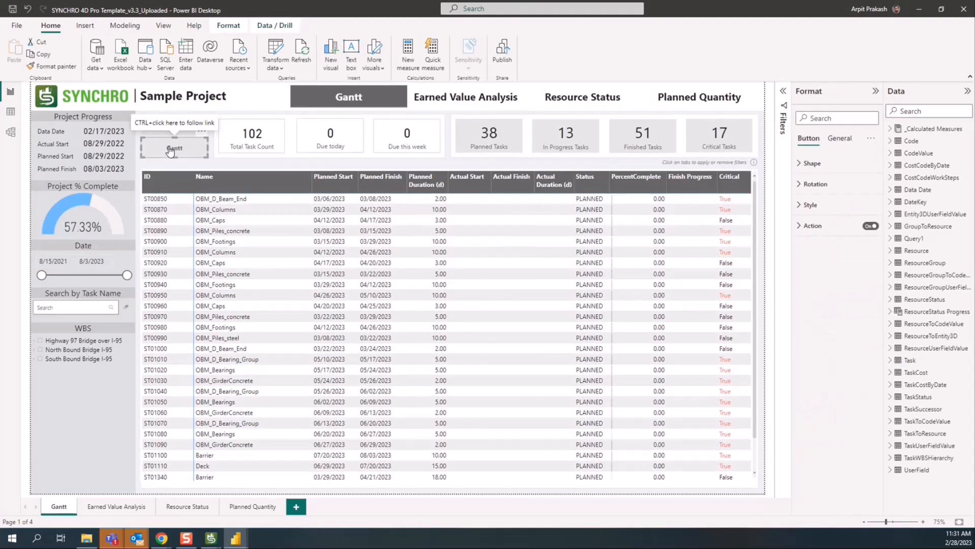
{"action": "left_click", "coordinate": [160, 152], "text": "ctrl"}
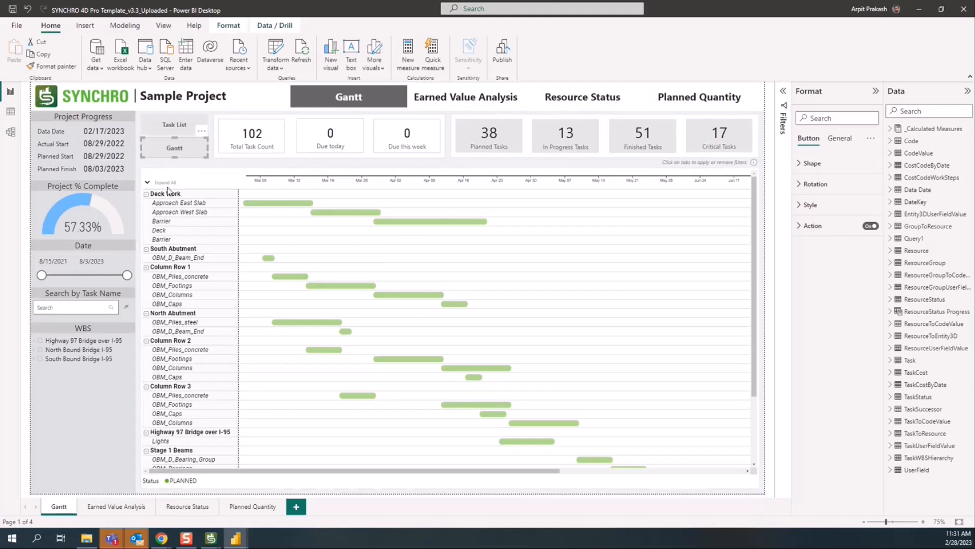
{"action": "scroll", "coordinate": [255, 255], "scroll_direction": "down", "scroll_amount": 3}
{"action": "scroll", "coordinate": [278, 342], "scroll_direction": "up", "scroll_amount": 3}
Show the report's Earned Value Analysis page, and switch to Chrome to view the Prerequisites section of the templates wiki page
{"action": "left_click", "coordinate": [99, 510]}
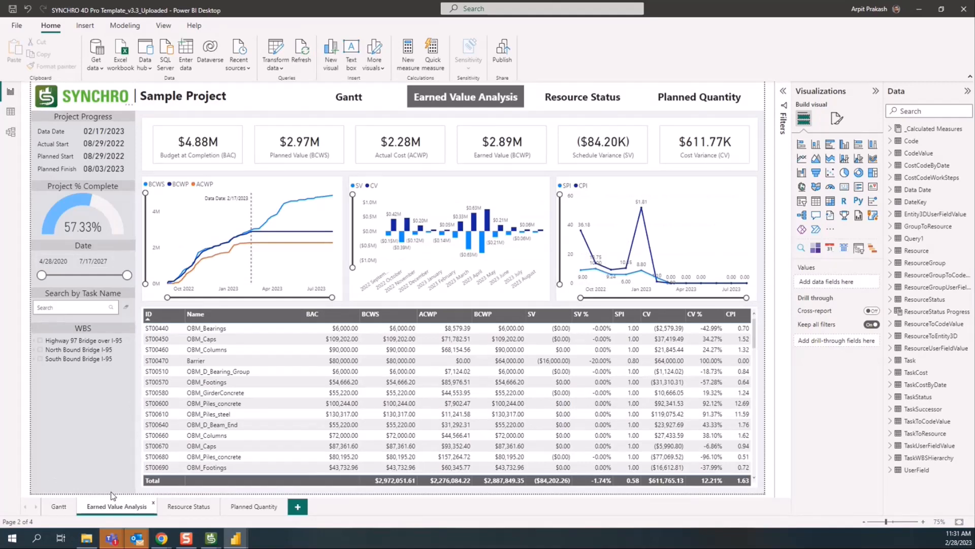
{"action": "mouse_move", "coordinate": [161, 537]}
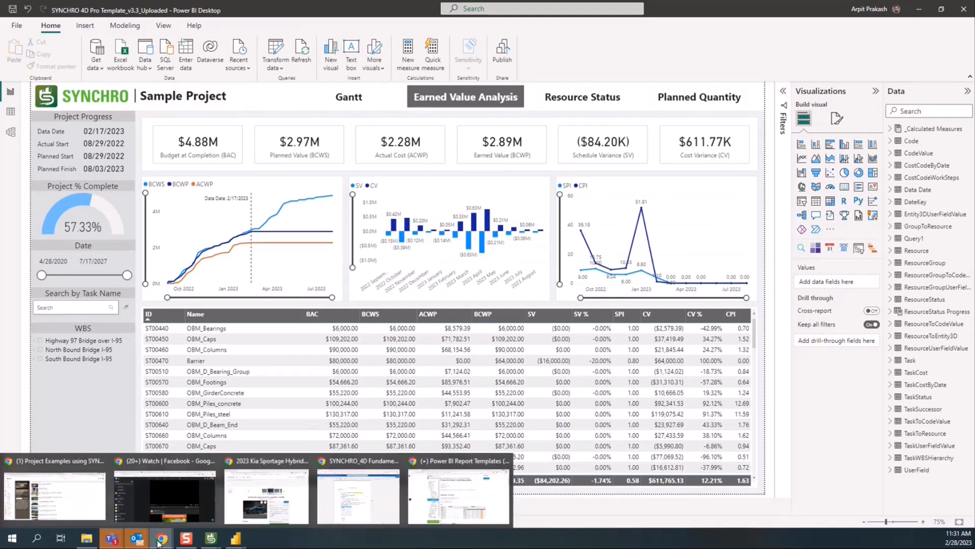
{"action": "left_click", "coordinate": [433, 502]}
{"action": "scroll", "coordinate": [462, 400], "scroll_direction": "down", "scroll_amount": 8}
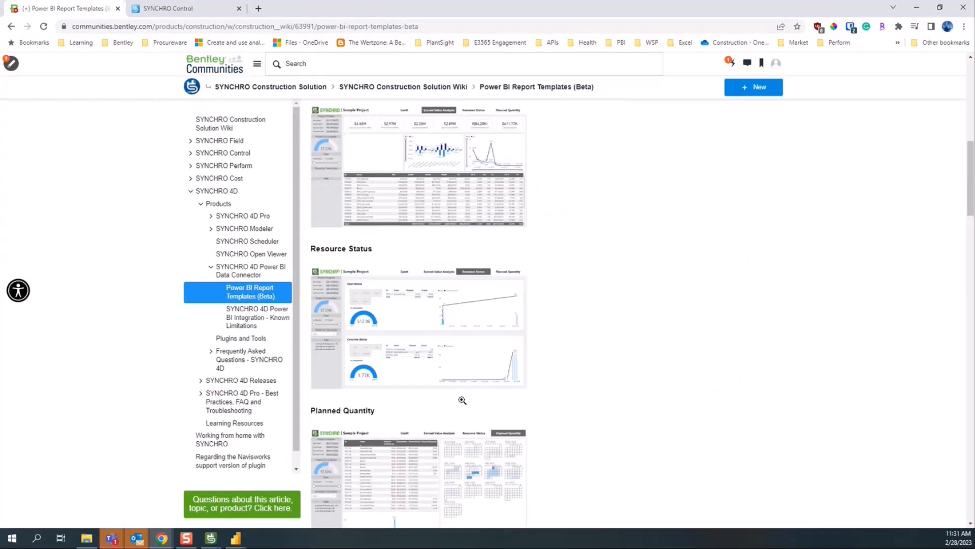
{"action": "scroll", "coordinate": [462, 400], "scroll_direction": "down", "scroll_amount": 8}
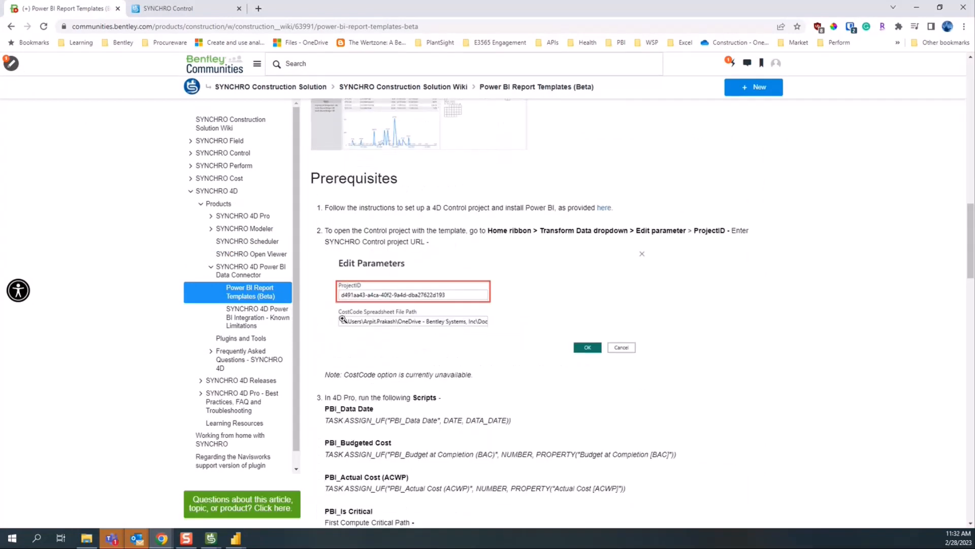
{"action": "scroll", "coordinate": [335, 264], "scroll_direction": "down", "scroll_amount": 2}
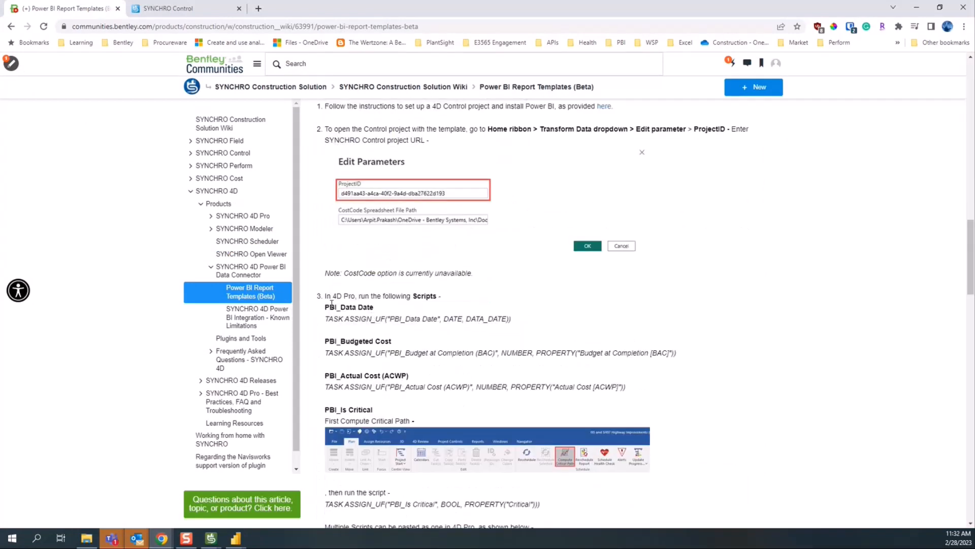
Read the 4D Pro scripts listed under Prerequisites: PBI_Data Date, PBI_Budgeted Cost, PBI_Actual Cost (ACWP) and PBI_Is Critical
{"action": "left_click_drag", "start_coordinate": [331, 303], "coordinate": [531, 323]}
{"action": "left_click", "coordinate": [486, 319]}
{"action": "scroll", "coordinate": [451, 318], "scroll_direction": "down", "scroll_amount": 2}
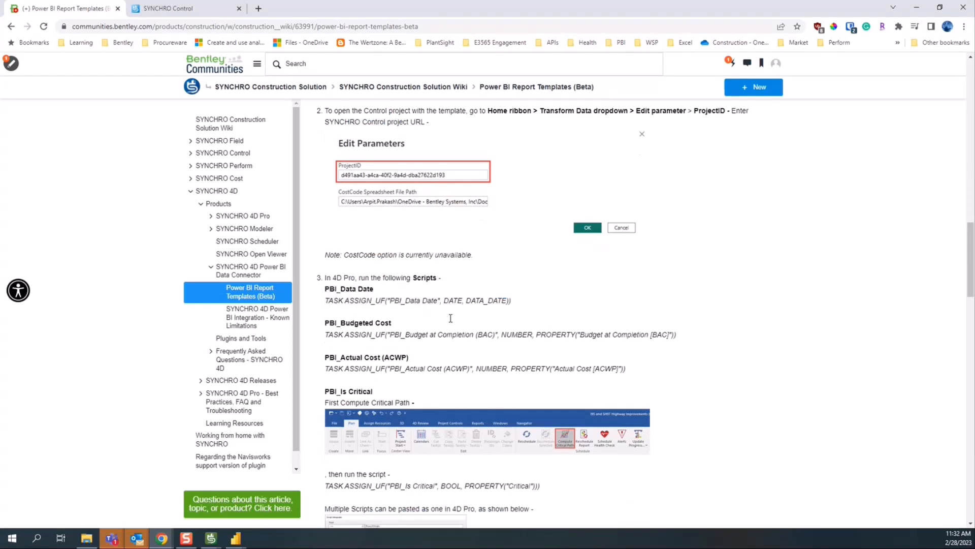
{"action": "scroll", "coordinate": [340, 321], "scroll_direction": "down", "scroll_amount": 1}
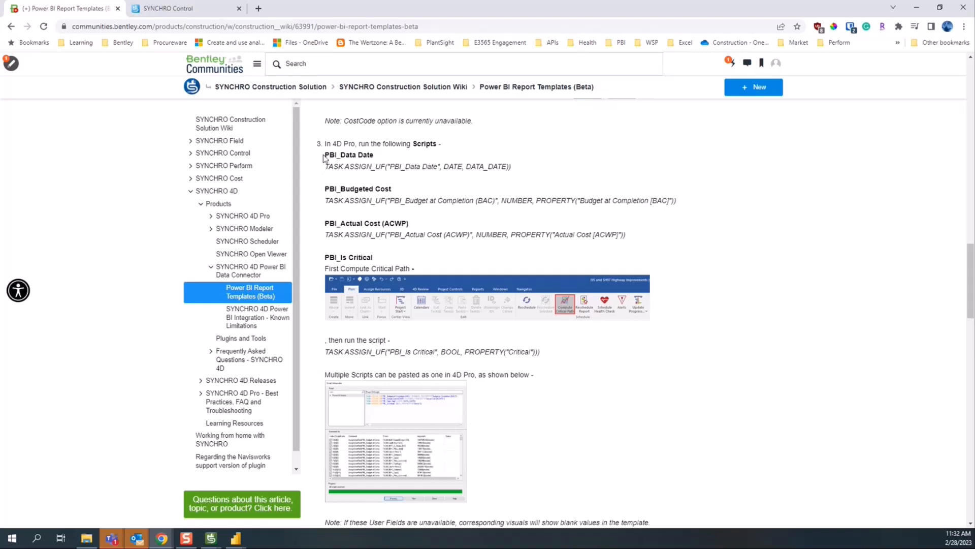
{"action": "left_click_drag", "start_coordinate": [323, 158], "coordinate": [375, 156]}
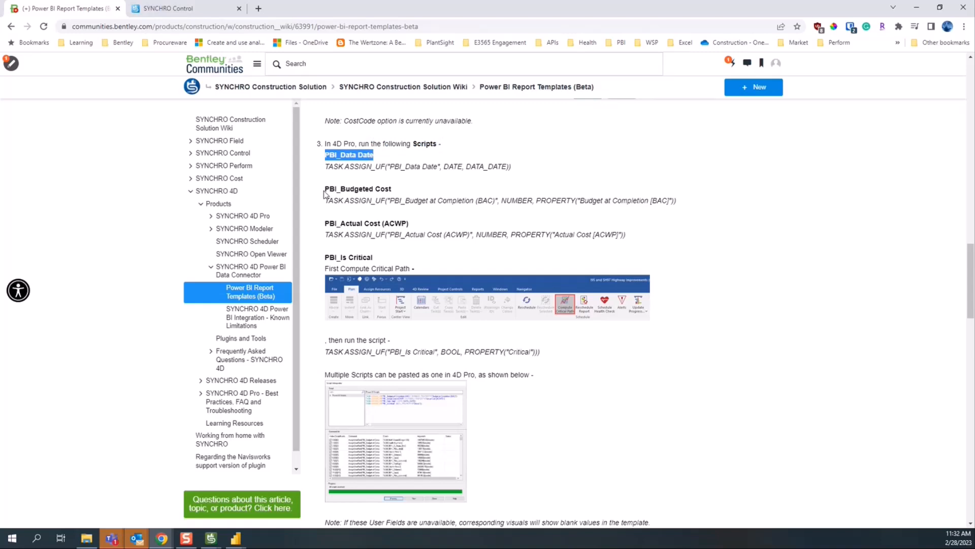
{"action": "left_click_drag", "start_coordinate": [324, 192], "coordinate": [386, 187]}
{"action": "left_click", "coordinate": [412, 224]}
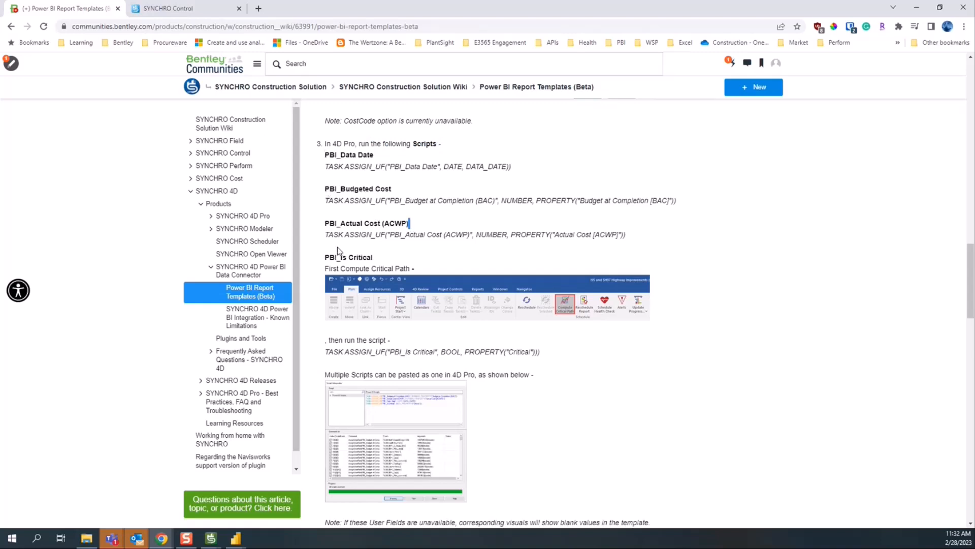
{"action": "left_click_drag", "start_coordinate": [374, 258], "coordinate": [325, 258]}
{"action": "left_click", "coordinate": [363, 263]}
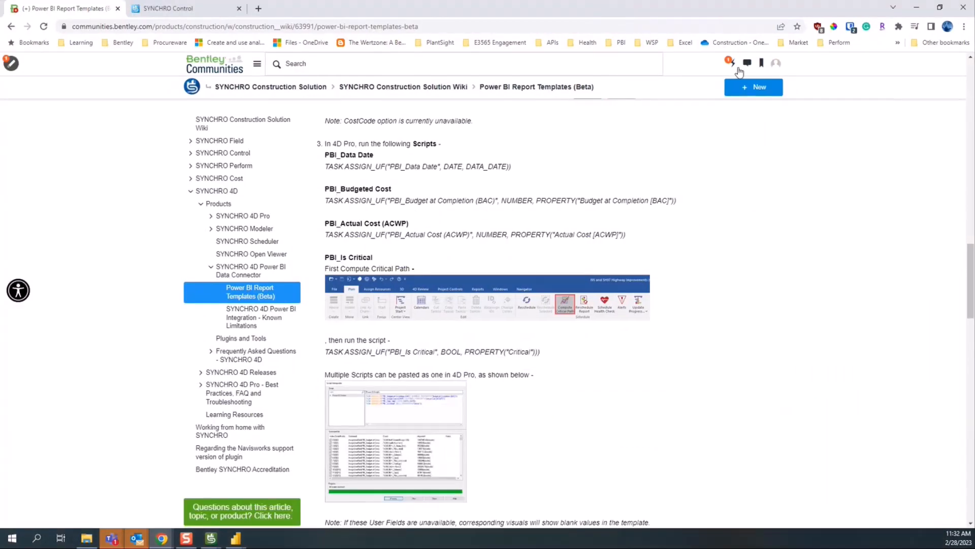
Switch to Power BI Desktop and show the template report's Gantt page
{"action": "left_click", "coordinate": [913, 9]}
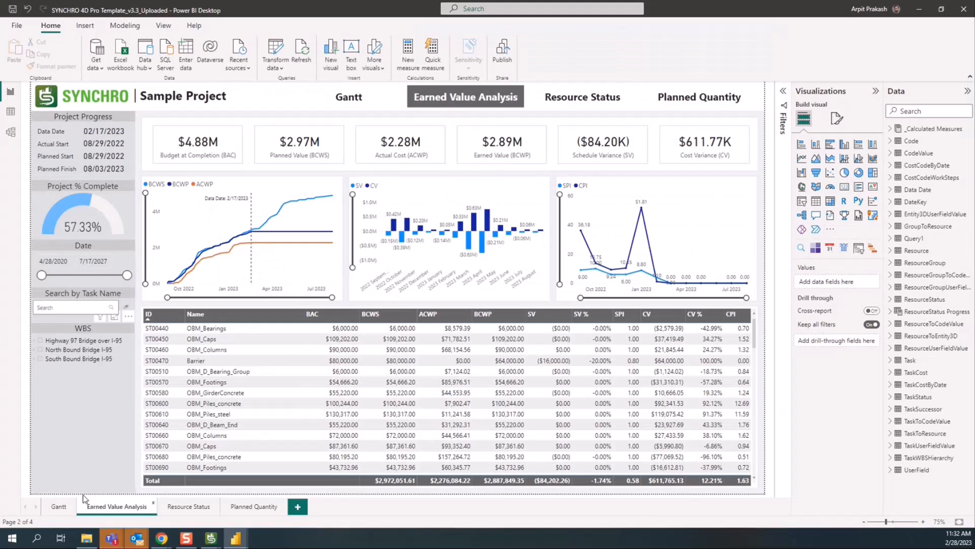
{"action": "left_click", "coordinate": [59, 506]}
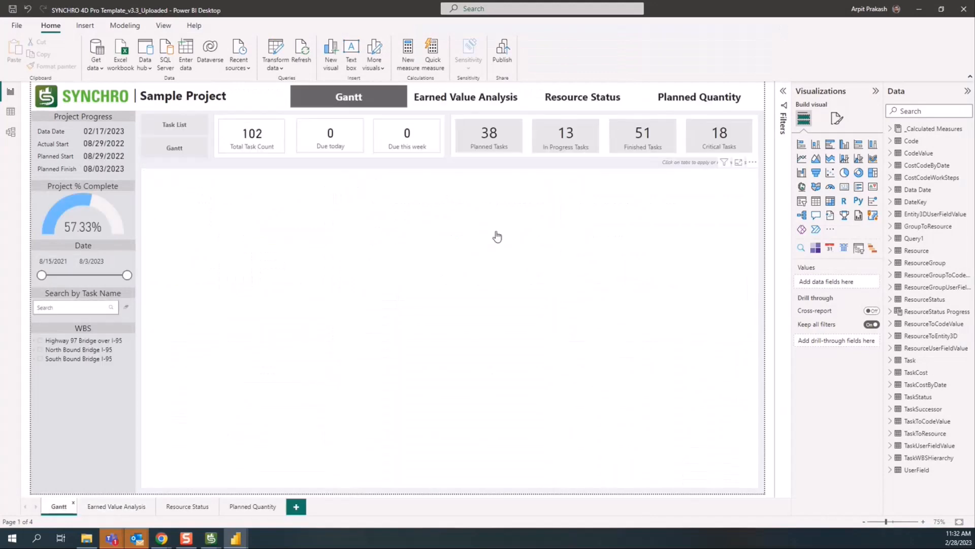
Switch to Chrome and read the prerequisite about assigning a Not Stated status when working with Resource Statuses
{"action": "mouse_move", "coordinate": [167, 538]}
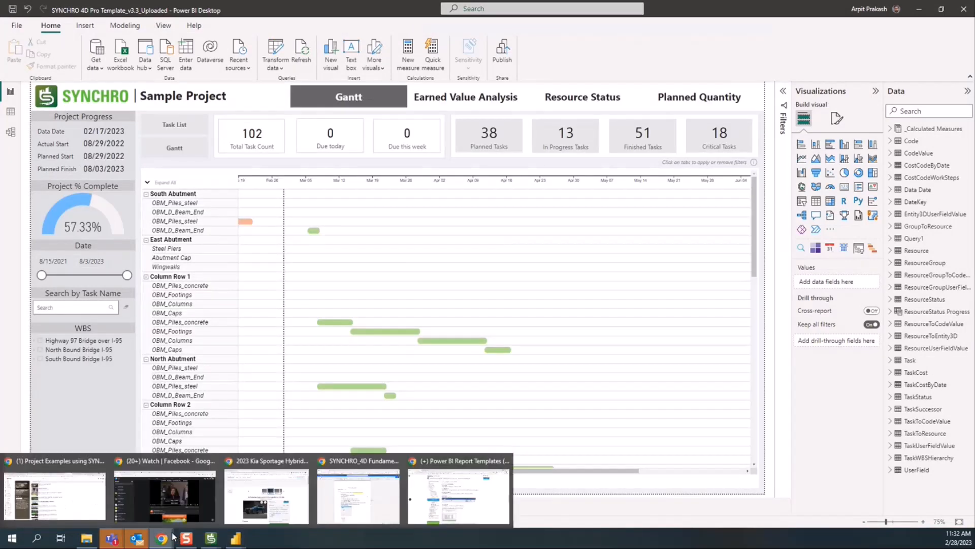
{"action": "left_click", "coordinate": [428, 494]}
{"action": "scroll", "coordinate": [487, 364], "scroll_direction": "down", "scroll_amount": 6}
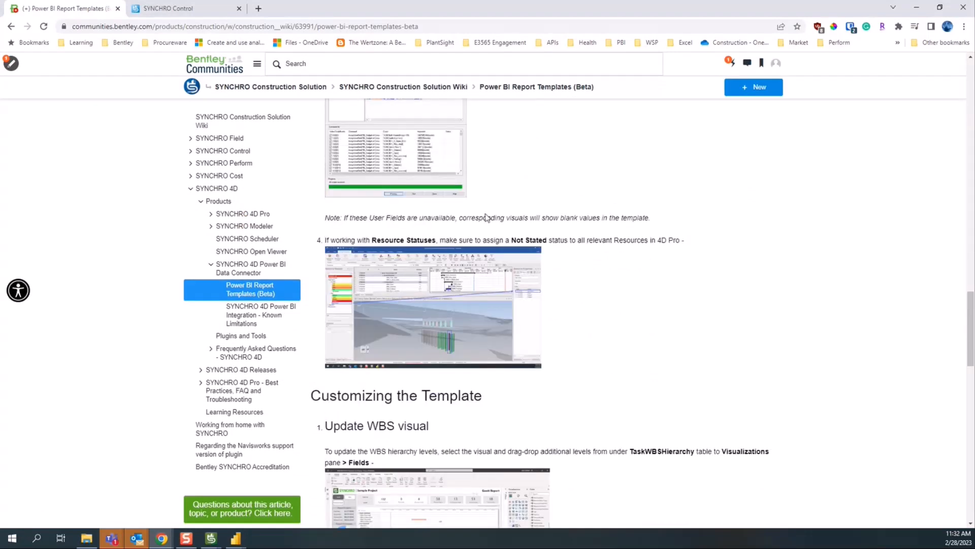
{"action": "left_click_drag", "start_coordinate": [372, 241], "coordinate": [438, 239]}
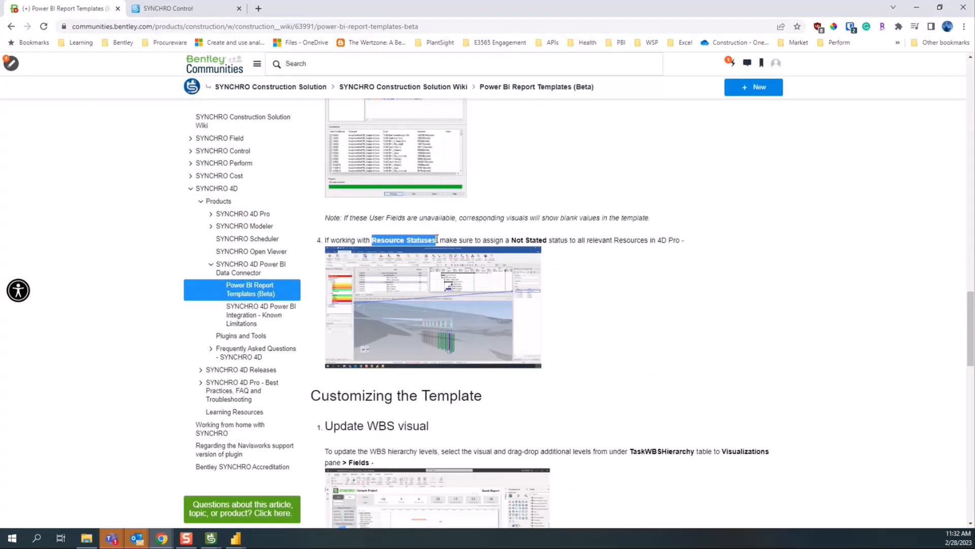
Read the Not Stated status prerequisite and the Customizing the Template instructions for the WBS visual and Resource Status categories
{"action": "left_click_drag", "start_coordinate": [511, 240], "coordinate": [548, 241]}
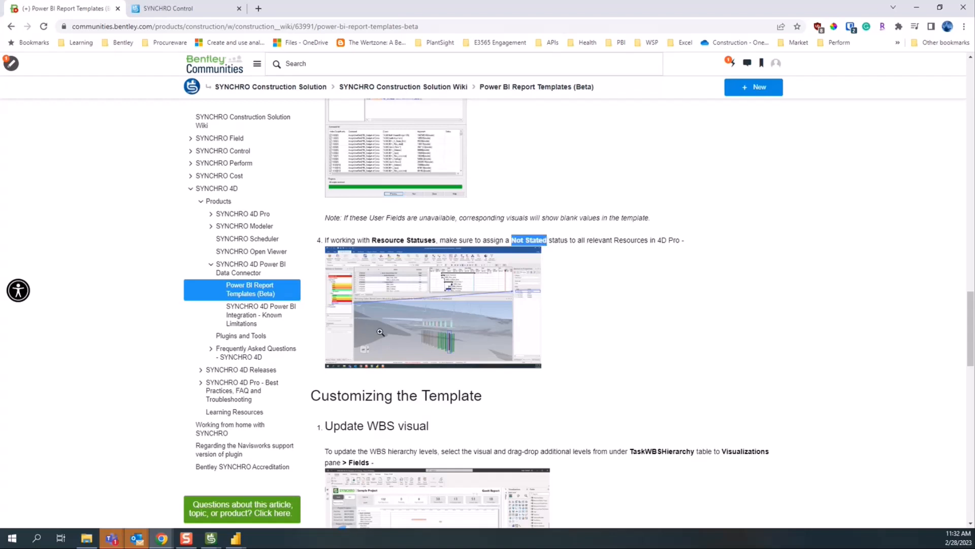
{"action": "left_click", "coordinate": [395, 242]}
{"action": "scroll", "coordinate": [434, 331], "scroll_direction": "down", "scroll_amount": 2}
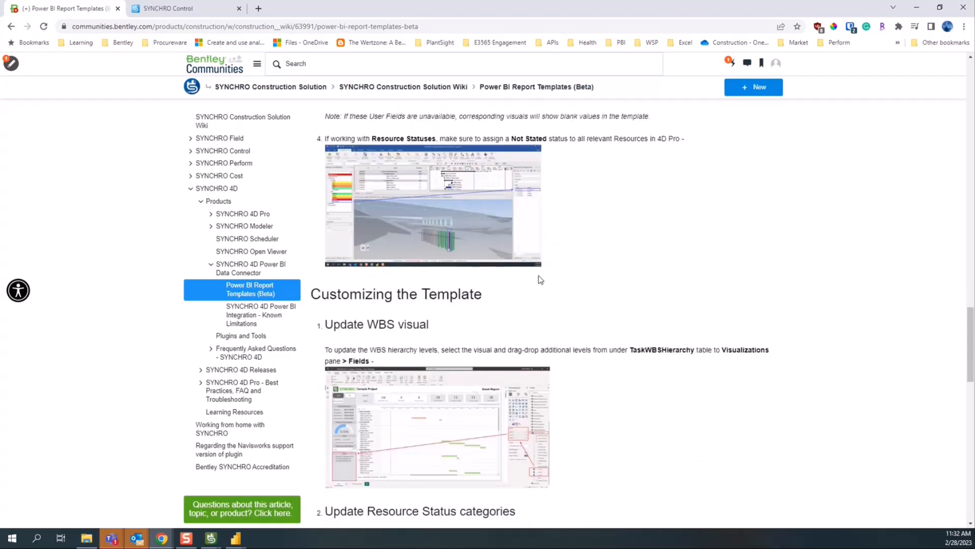
{"action": "scroll", "coordinate": [539, 276], "scroll_direction": "down", "scroll_amount": 4}
{"action": "scroll", "coordinate": [402, 348], "scroll_direction": "down", "scroll_amount": 5}
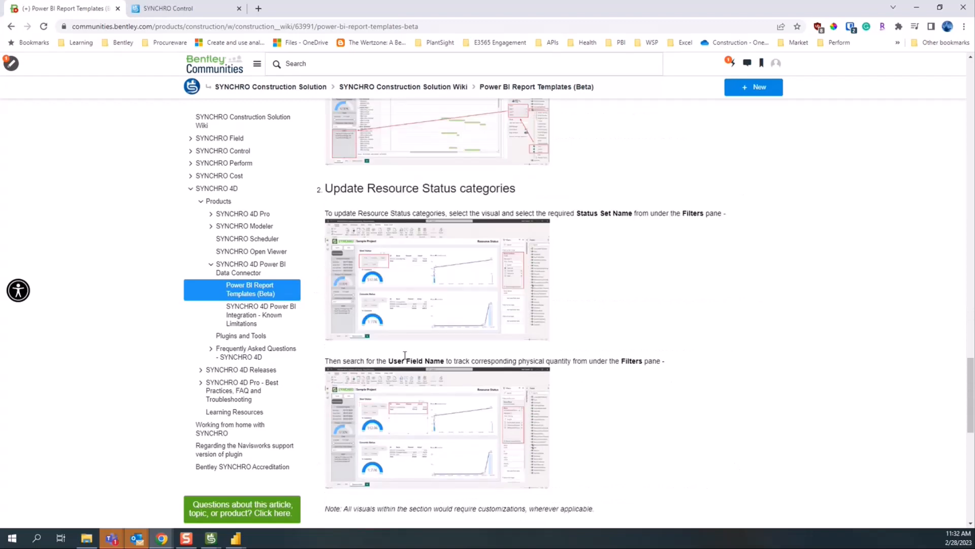
{"action": "scroll", "coordinate": [496, 396], "scroll_direction": "up", "scroll_amount": 6}
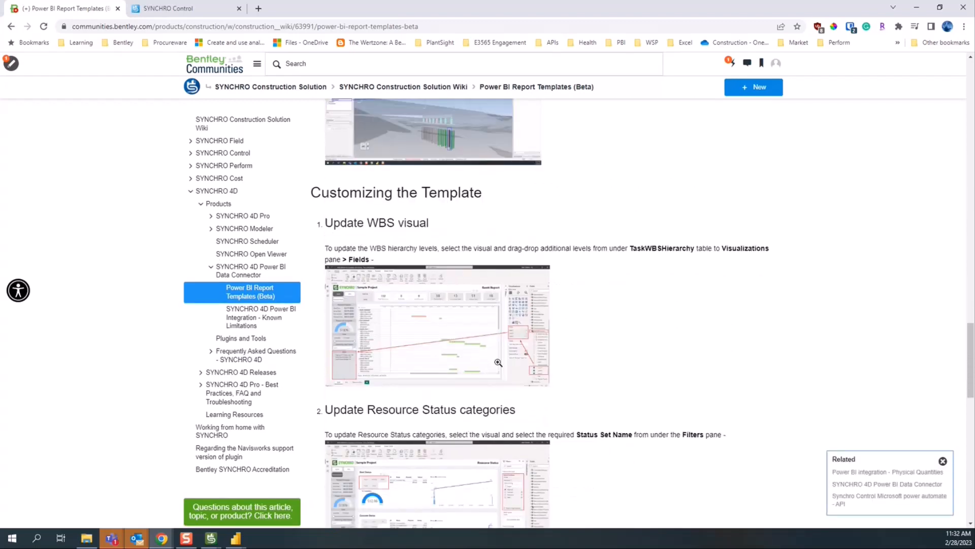
{"action": "scroll", "coordinate": [525, 301], "scroll_direction": "up", "scroll_amount": 1}
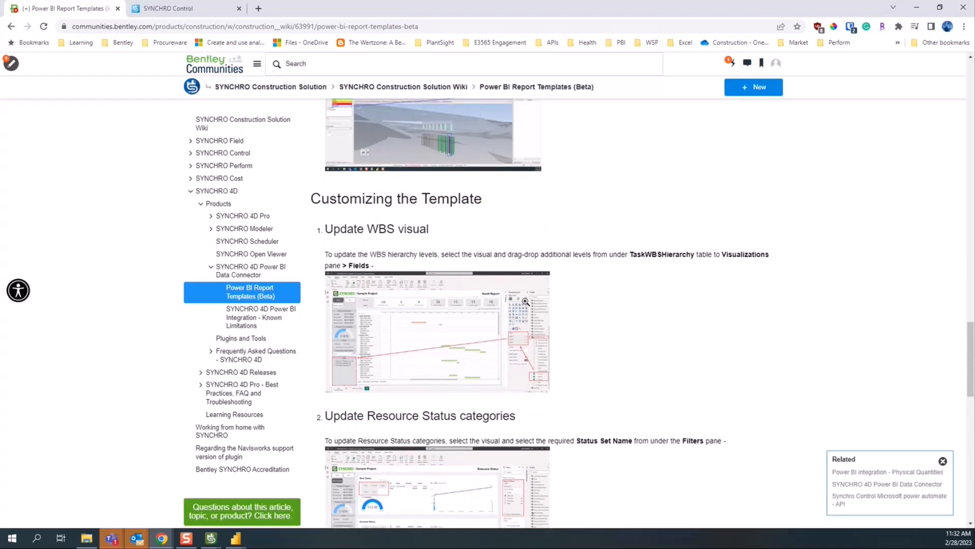
{"action": "scroll", "coordinate": [526, 302], "scroll_direction": "up", "scroll_amount": 4}
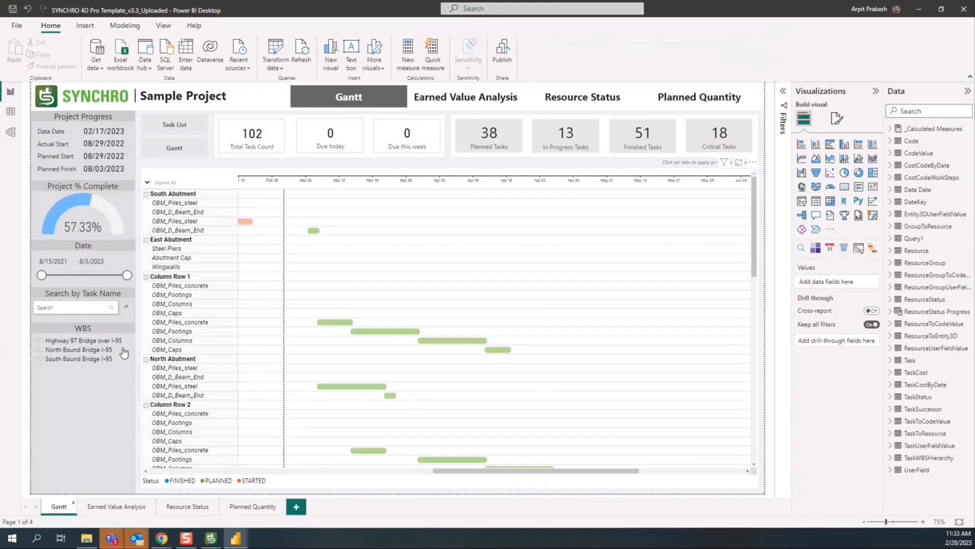
Switch to Power BI Desktop, view the table relationships of the template's data model, and return to the Gantt report page
{"action": "left_click", "coordinate": [917, 7]}
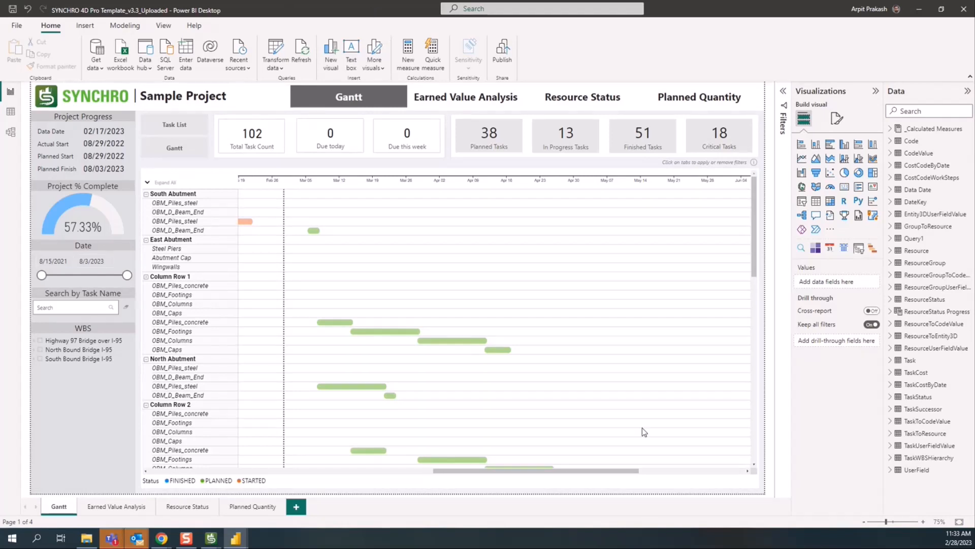
{"action": "left_click", "coordinate": [275, 67]}
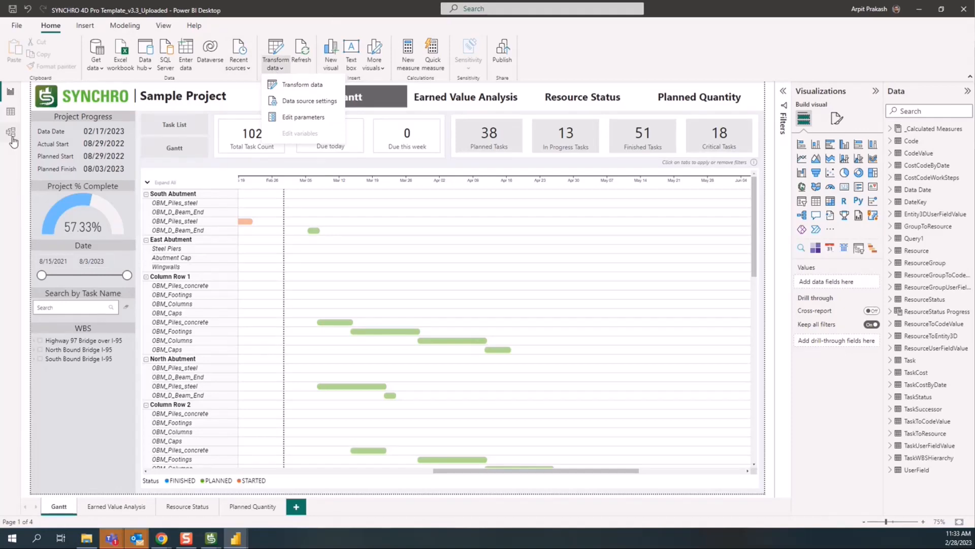
{"action": "left_click", "coordinate": [11, 133]}
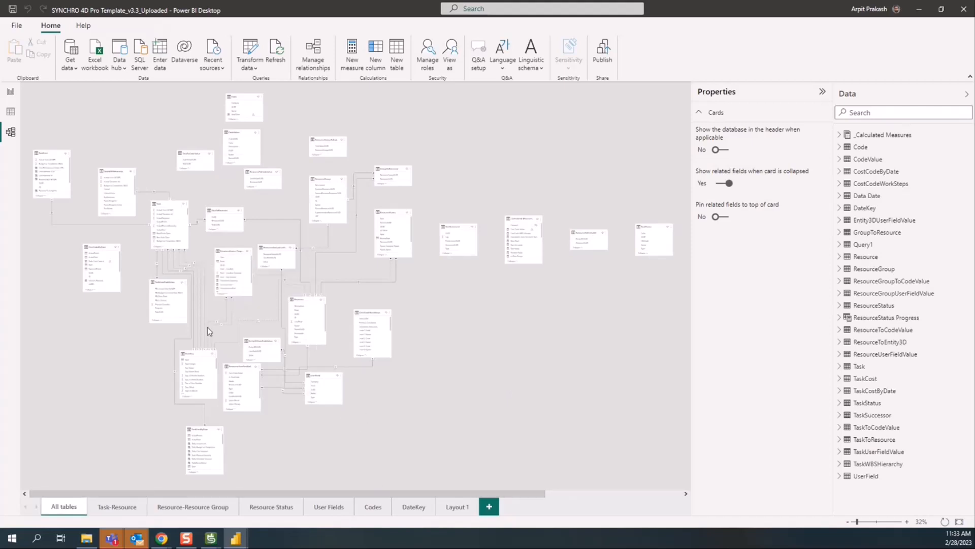
{"action": "left_click", "coordinate": [10, 91]}
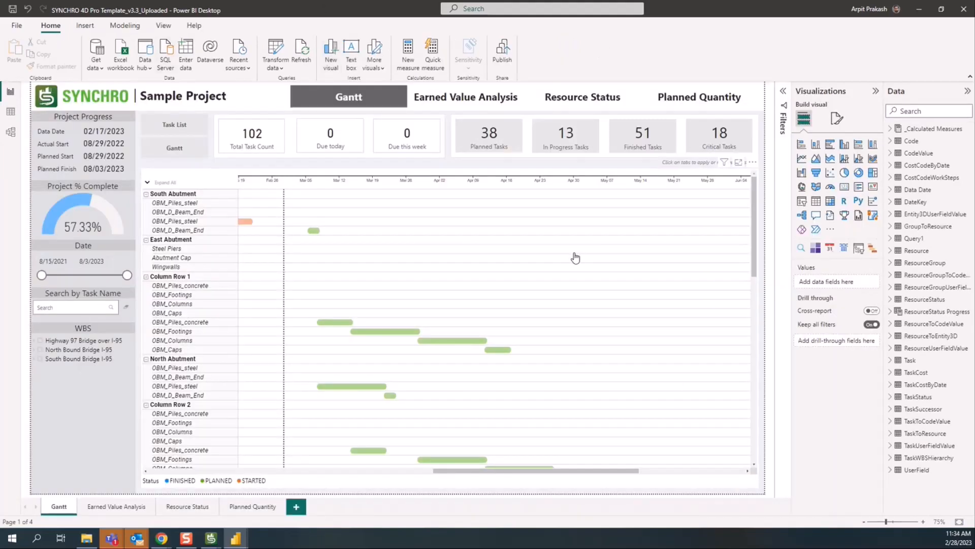
Review the ProjectID and CostCode Spreadsheet File Path parameters of the template, and close them without changes
{"action": "left_click", "coordinate": [277, 66]}
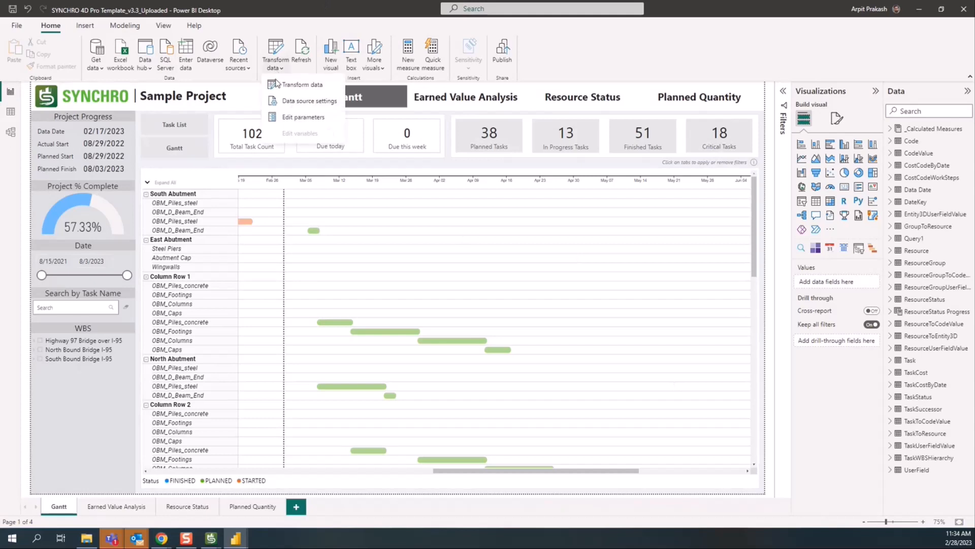
{"action": "left_click", "coordinate": [302, 118]}
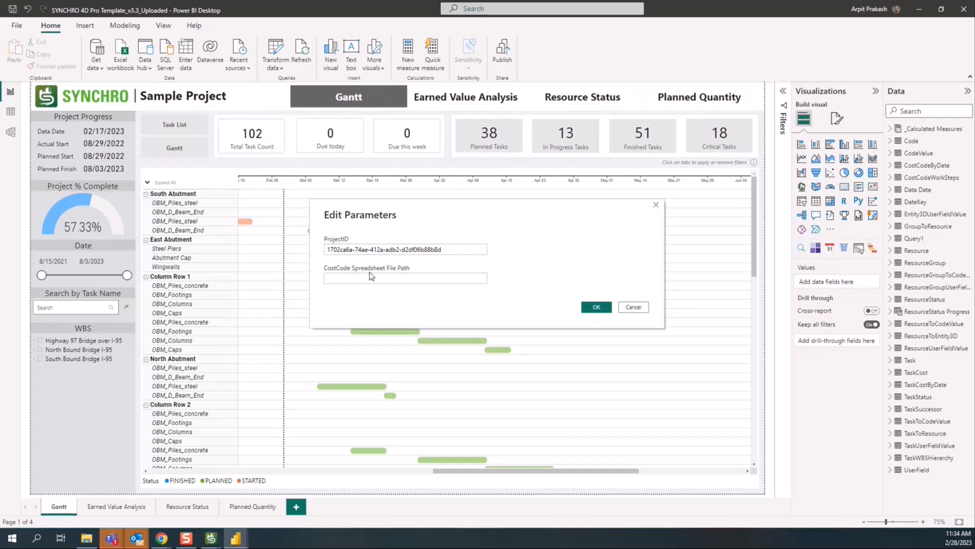
{"action": "left_click", "coordinate": [351, 246]}
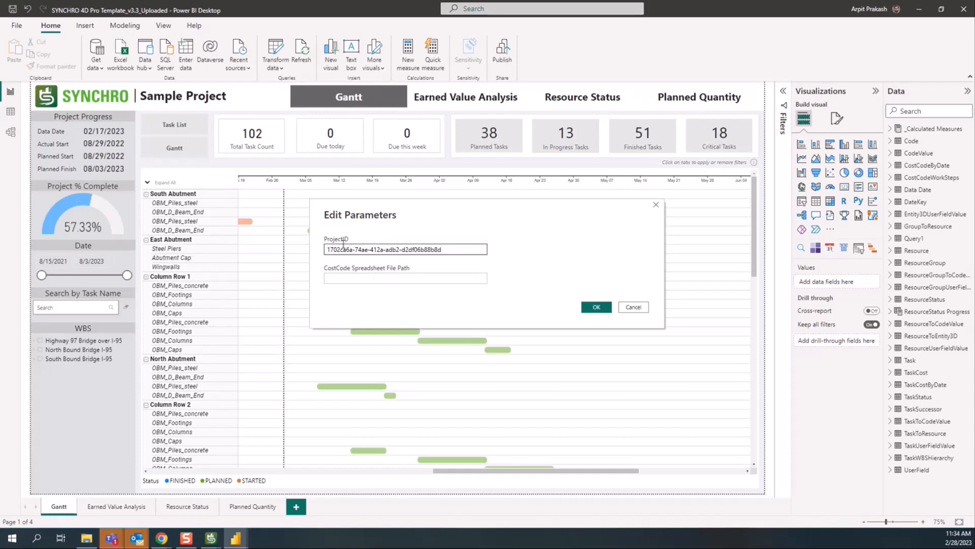
{"action": "triple_click", "coordinate": [478, 247]}
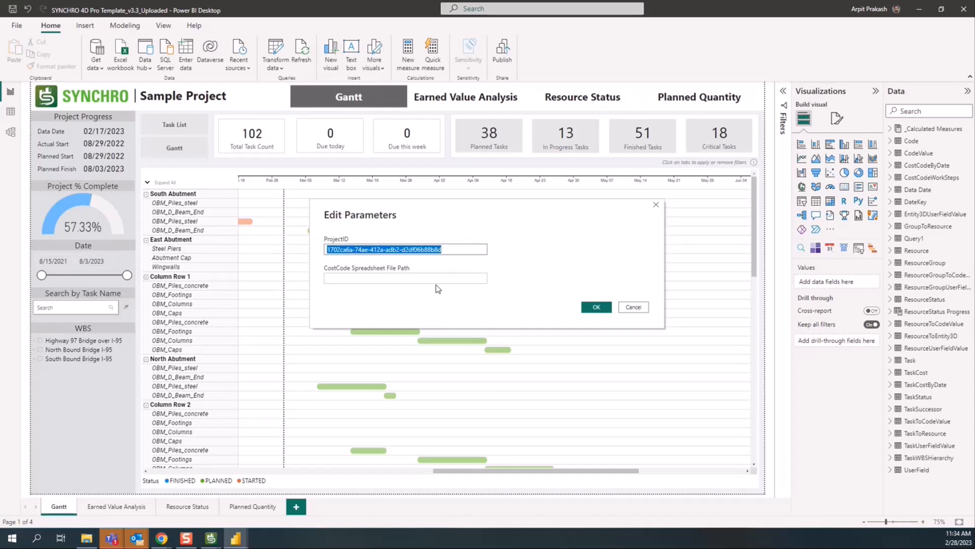
{"action": "mouse_move", "coordinate": [164, 546]}
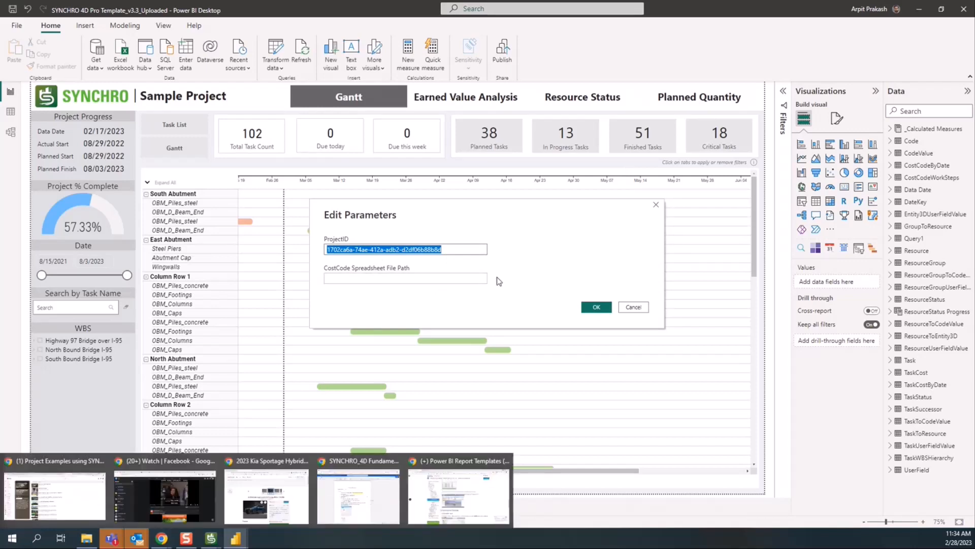
{"action": "left_click", "coordinate": [468, 250]}
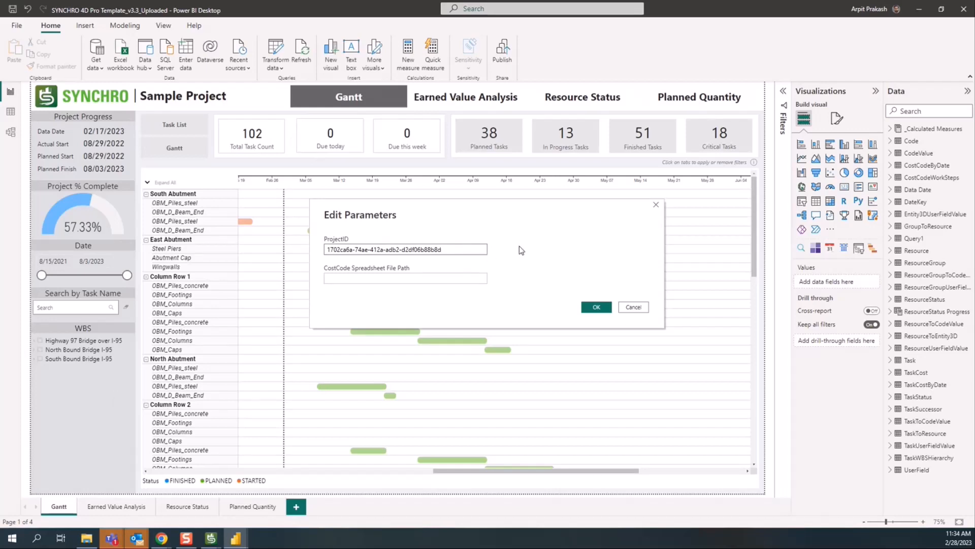
{"action": "left_click", "coordinate": [632, 307]}
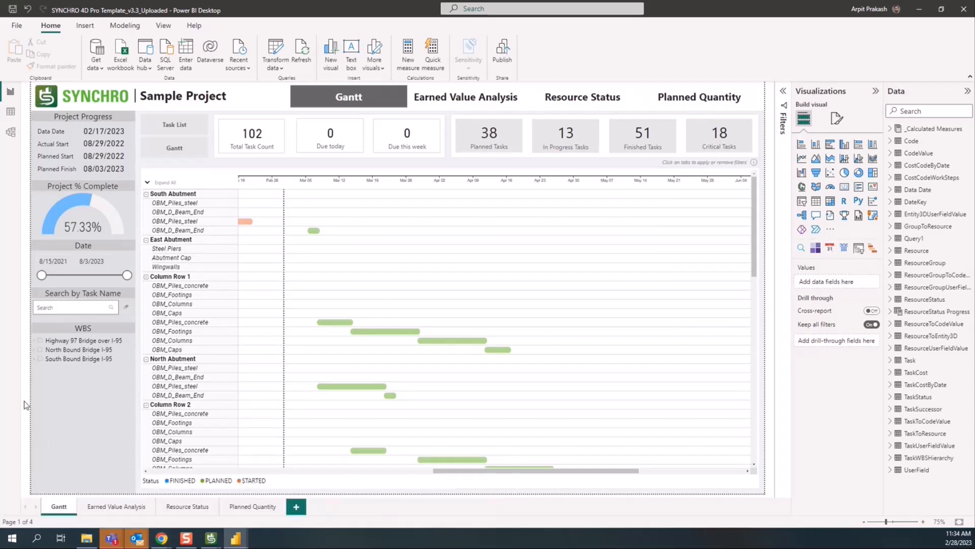
On the Earned Value Analysis page, set the date range to 8/26/2022–4/14/2024 and filter the WBS to Highway 97 Bridge over I-95
{"action": "left_click", "coordinate": [111, 508]}
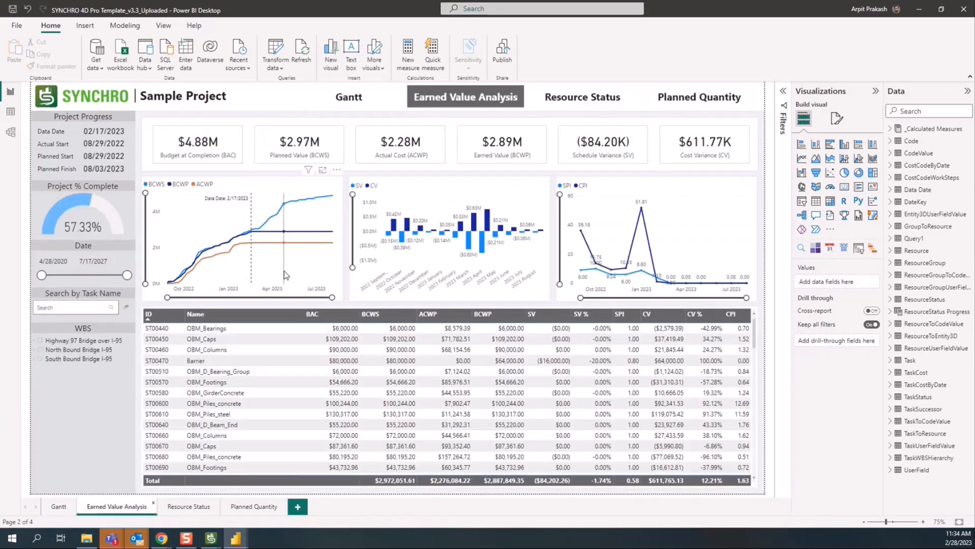
{"action": "left_click_drag", "start_coordinate": [127, 276], "coordinate": [94, 278]}
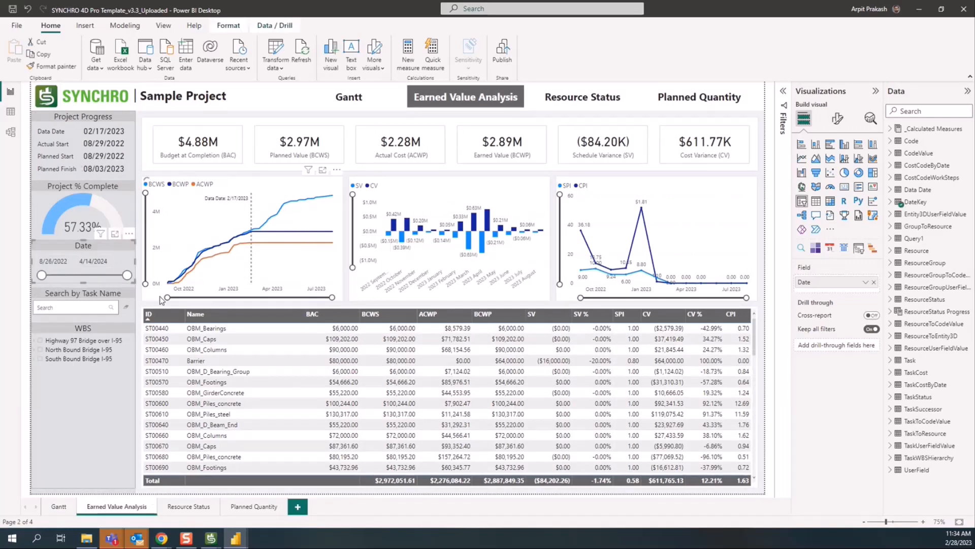
{"action": "left_click", "coordinate": [40, 340]}
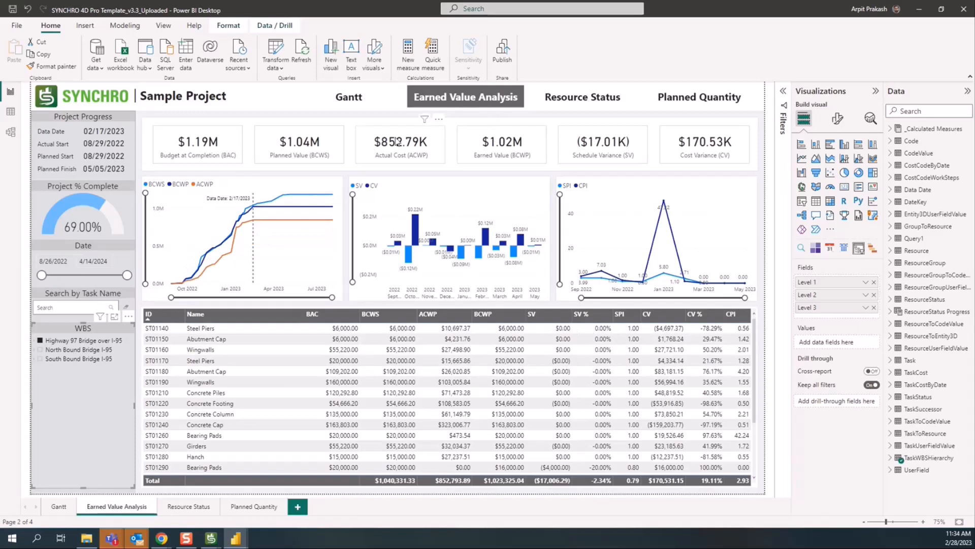
{"action": "mouse_move", "coordinate": [239, 220]}
Check the prerequisites on the templates wiki page in Chrome, and return to the Earned Value Analysis page in Power BI Desktop
{"action": "mouse_move", "coordinate": [161, 538]}
{"action": "left_click", "coordinate": [467, 507]}
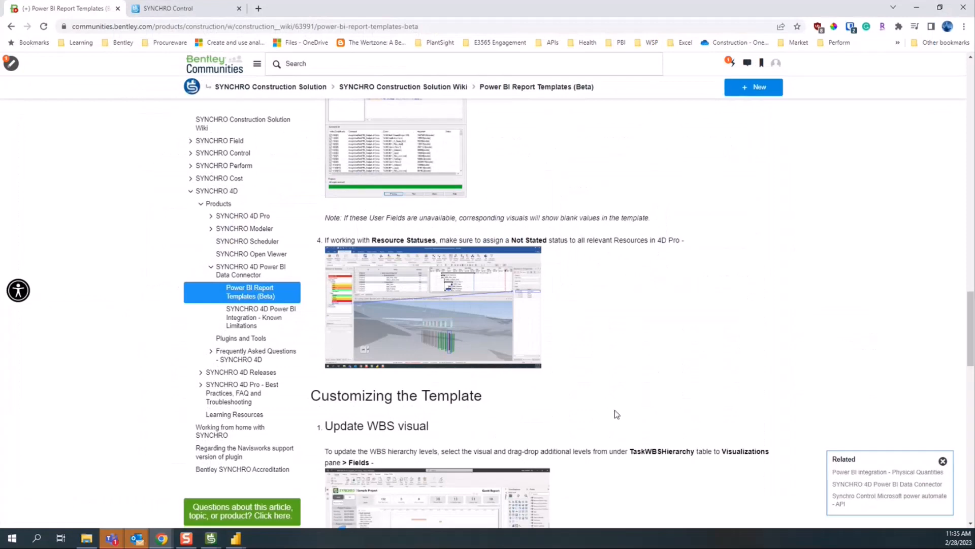
{"action": "left_click", "coordinate": [916, 13]}
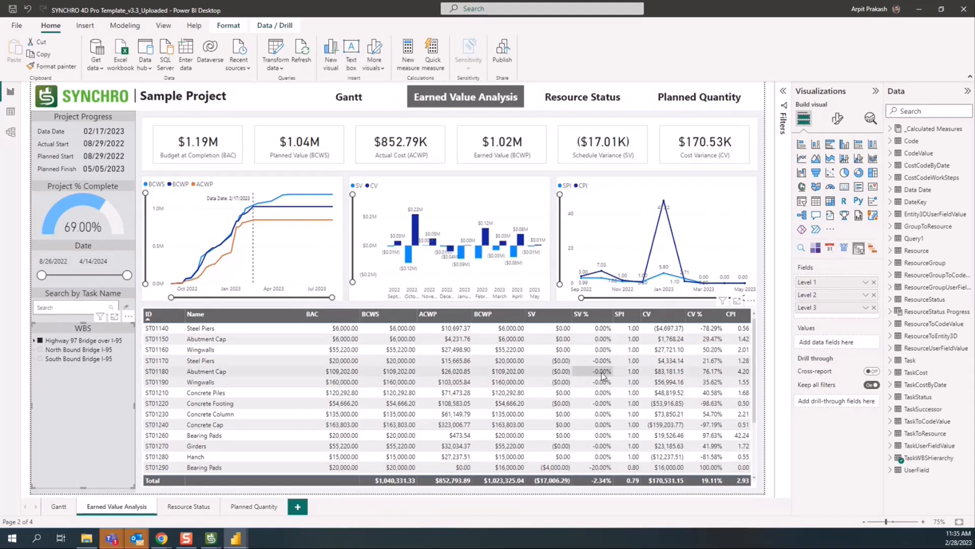
{"action": "left_click", "coordinate": [646, 315]}
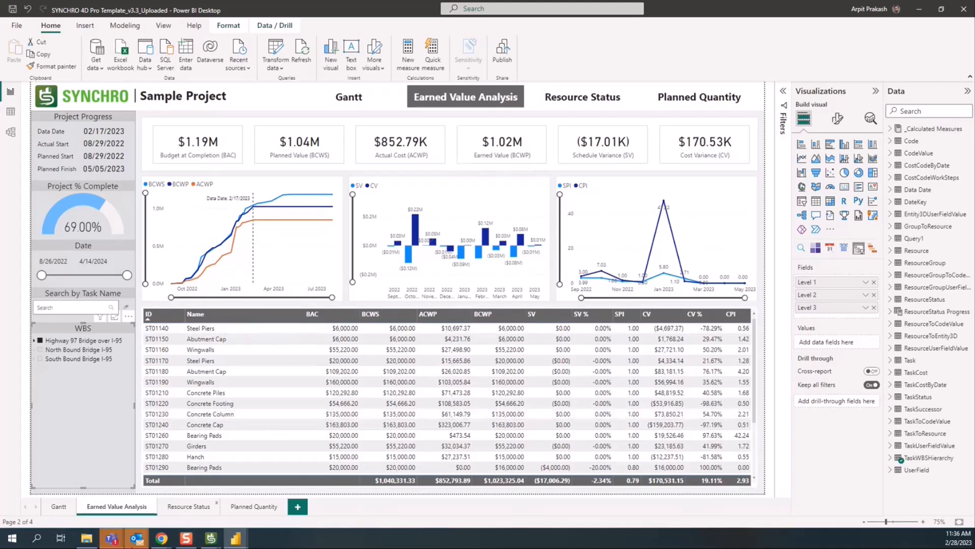
On the Resource Status page, inspect the Status Set Name filters of the Steel Status and Concrete Status slicers
{"action": "left_click", "coordinate": [188, 507]}
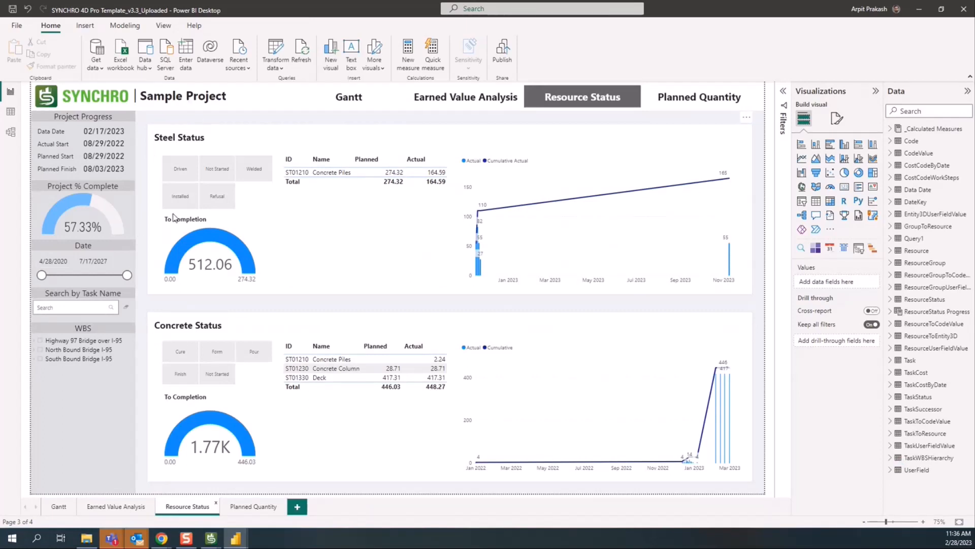
{"action": "left_click", "coordinate": [251, 204]}
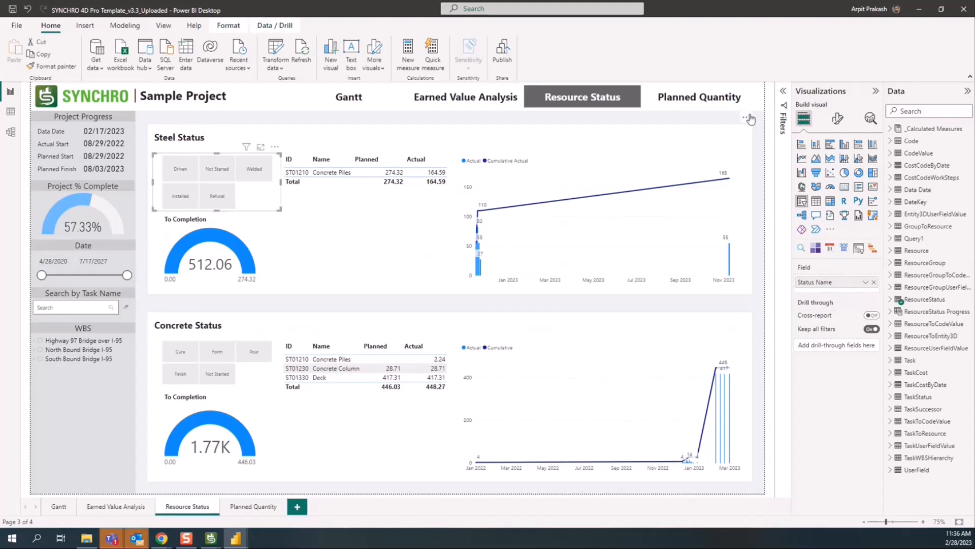
{"action": "left_click", "coordinate": [783, 92]}
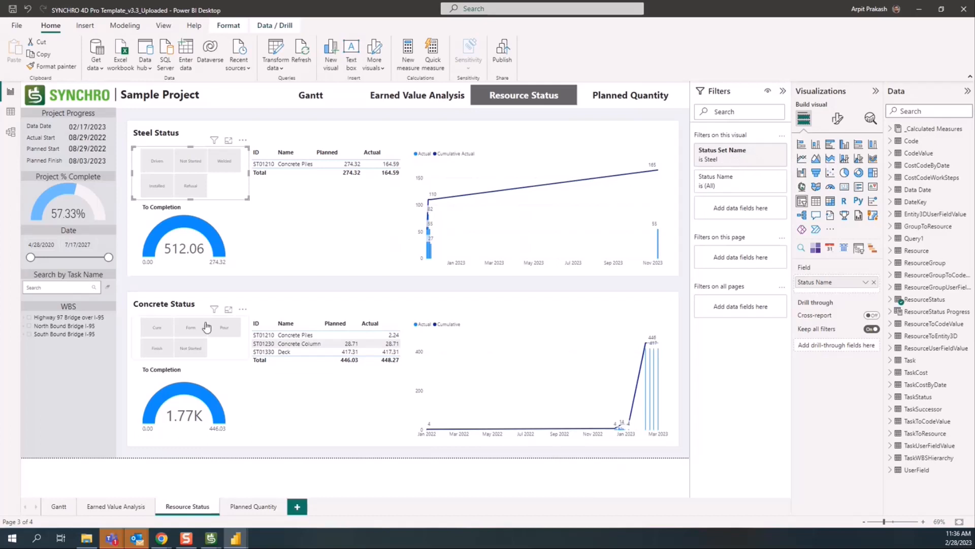
{"action": "left_click", "coordinate": [233, 357]}
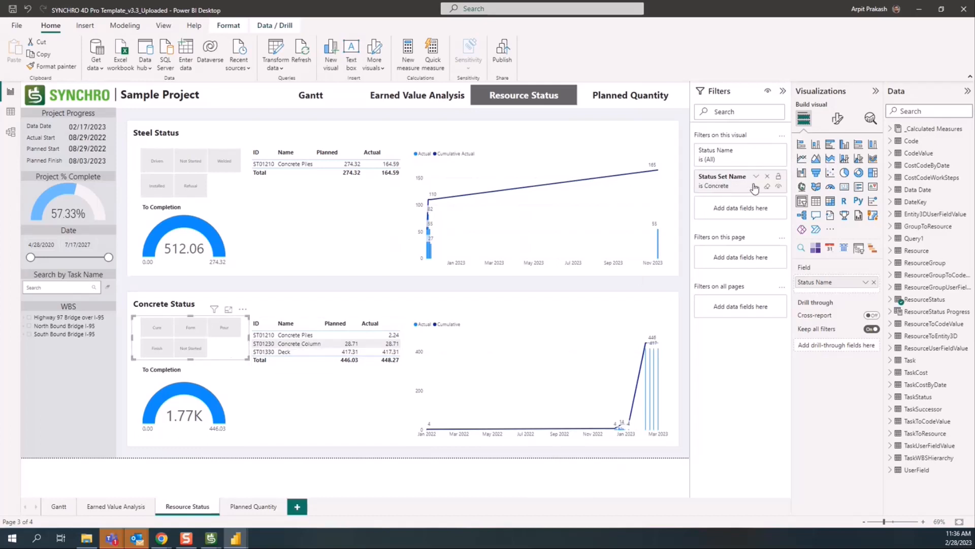
{"action": "left_click", "coordinate": [757, 177]}
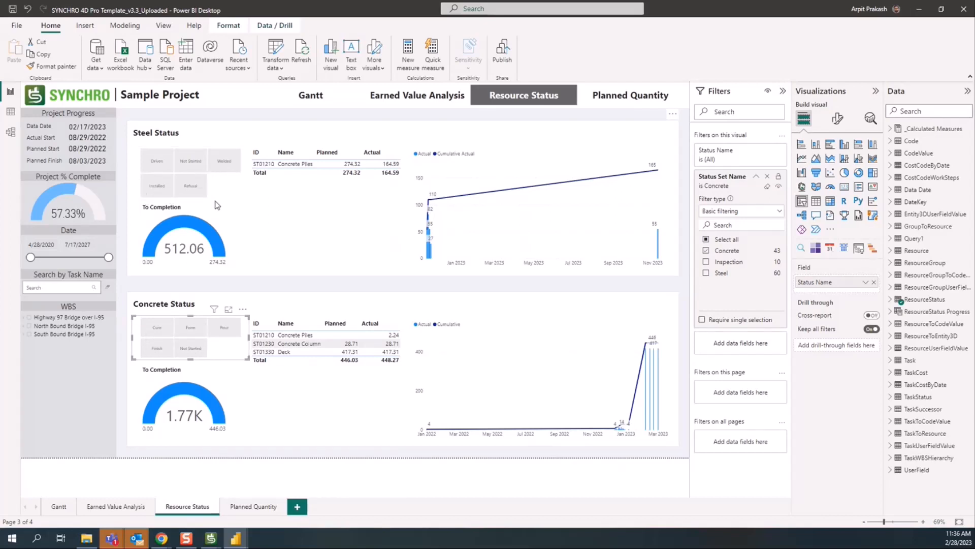
Inspect the user field Name filter applied to the Steel Status table and browse its available values
{"action": "left_click", "coordinate": [326, 212]}
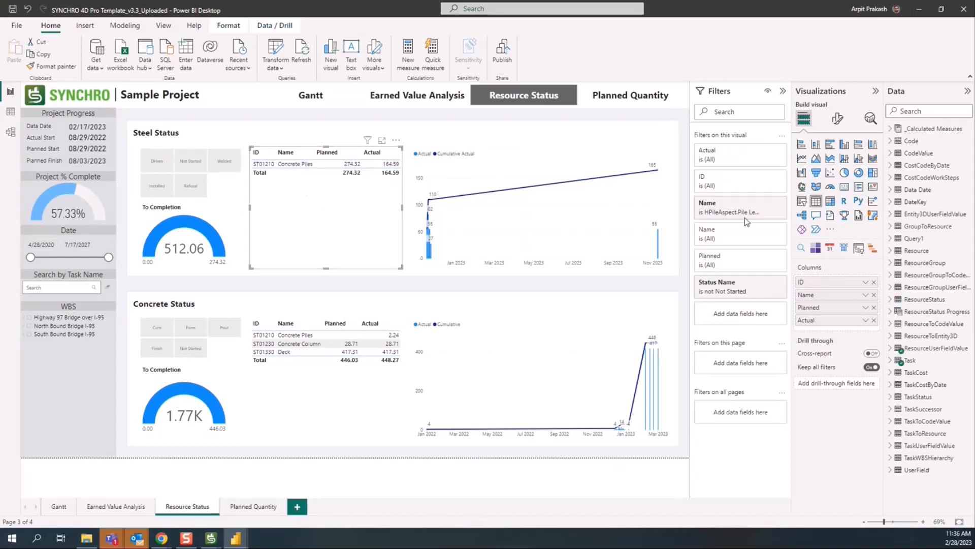
{"action": "left_click", "coordinate": [756, 204]}
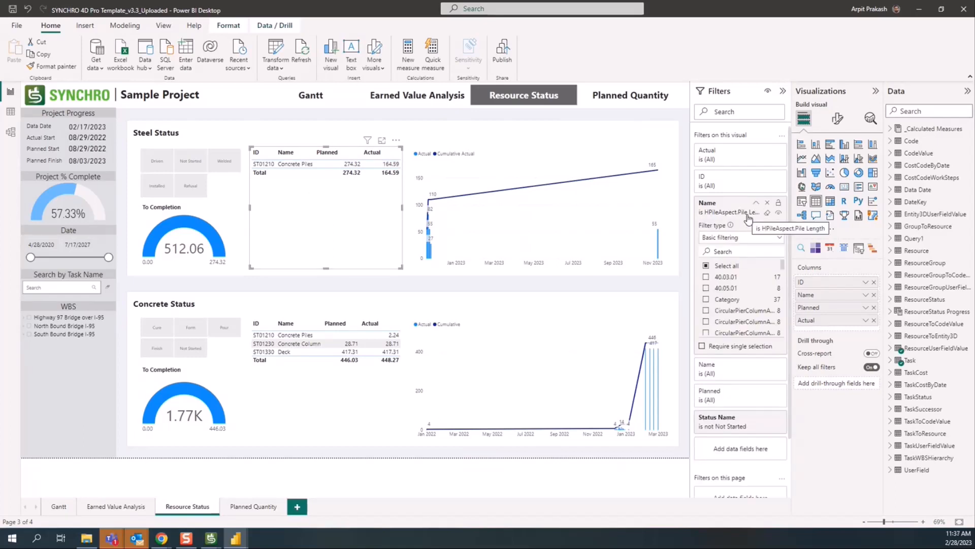
{"action": "scroll", "coordinate": [737, 328], "scroll_direction": "down", "scroll_amount": 1}
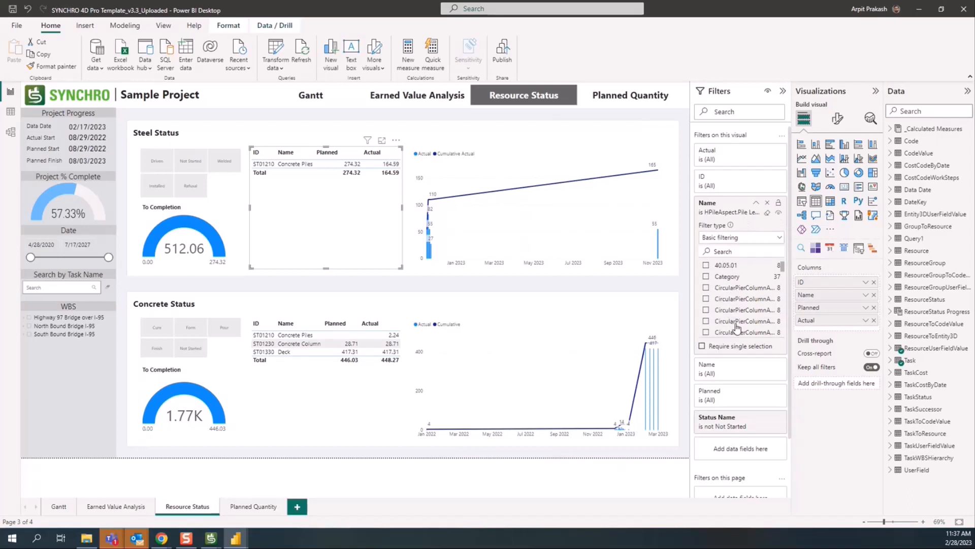
{"action": "scroll", "coordinate": [737, 328], "scroll_direction": "up", "scroll_amount": 2}
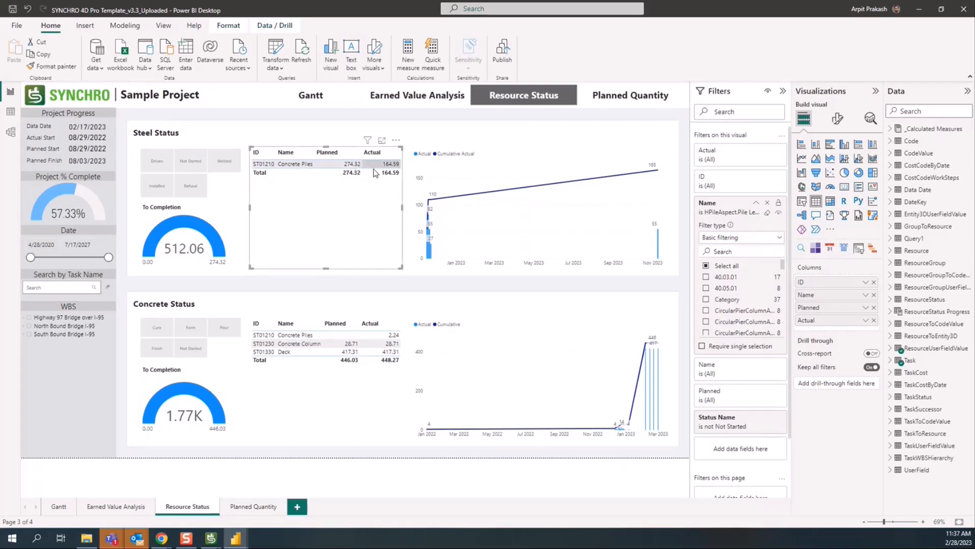
View the filters on the Steel Status chart, and show the report's Planned Quantity page
{"action": "left_click", "coordinate": [480, 147]}
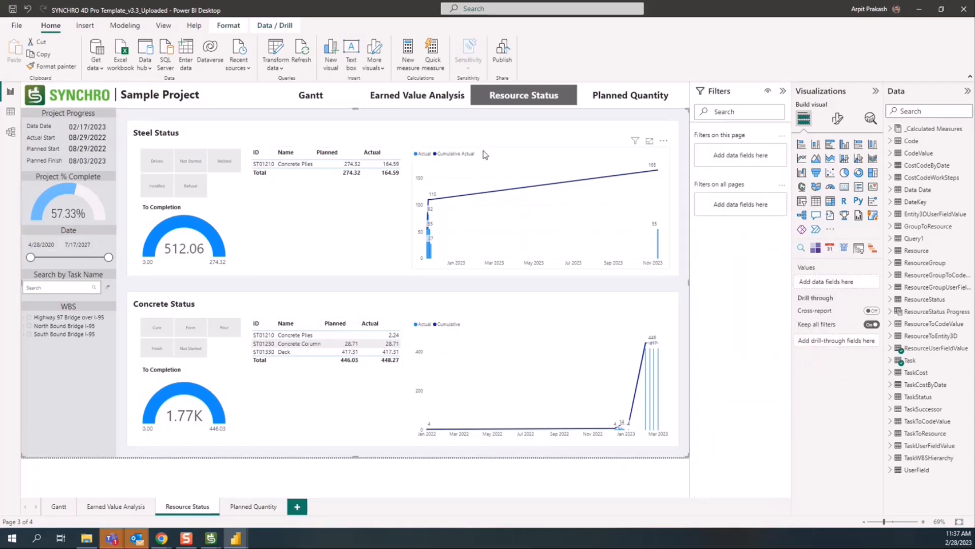
{"action": "left_click", "coordinate": [483, 151]}
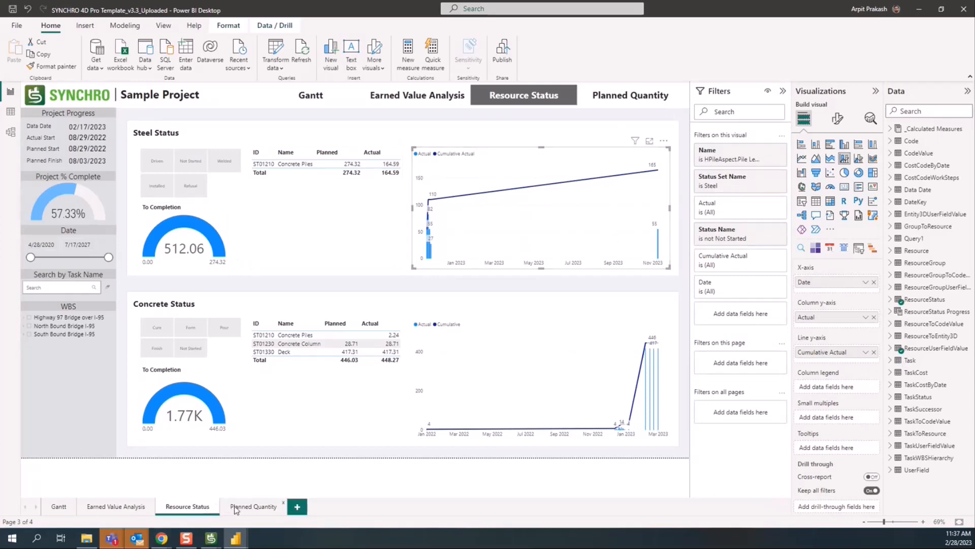
{"action": "left_click", "coordinate": [253, 506]}
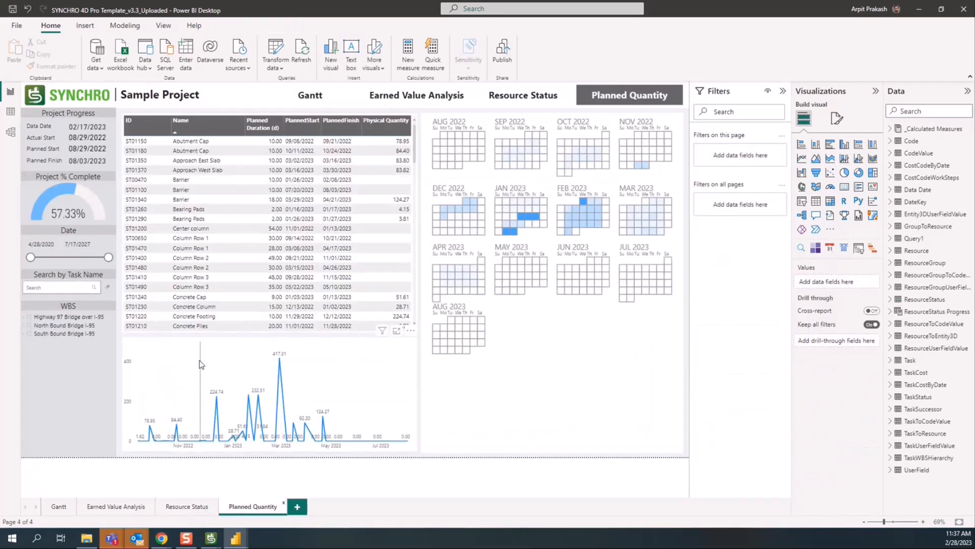
Inspect the fields behind the Planned Quantity page's calendar, task table and line chart, and return to the Gantt page
{"action": "left_click", "coordinate": [600, 382]}
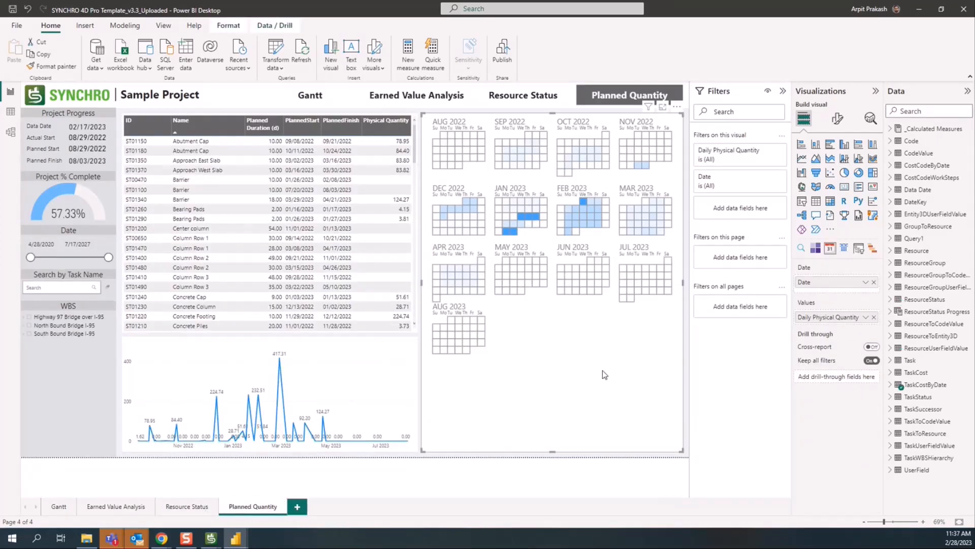
{"action": "left_click", "coordinate": [357, 118]}
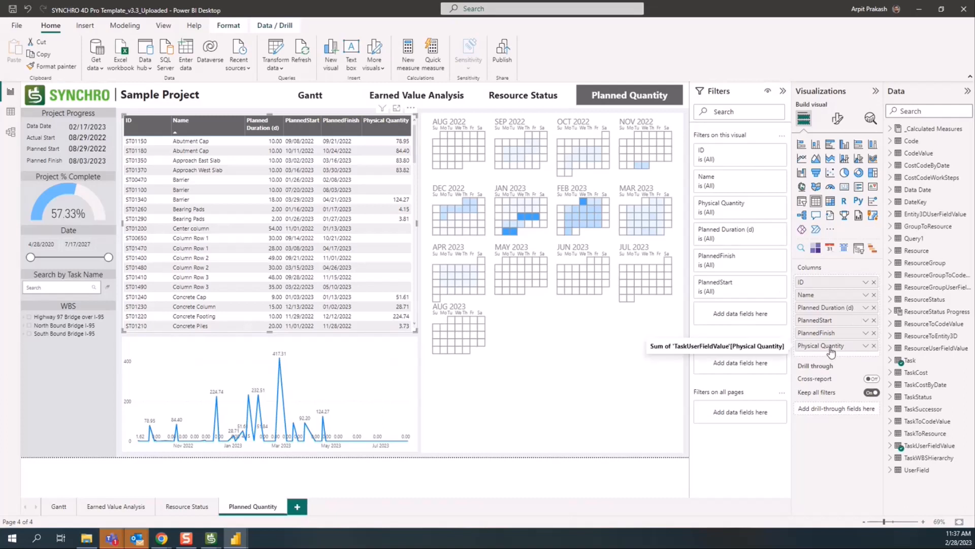
{"action": "left_click", "coordinate": [351, 341]}
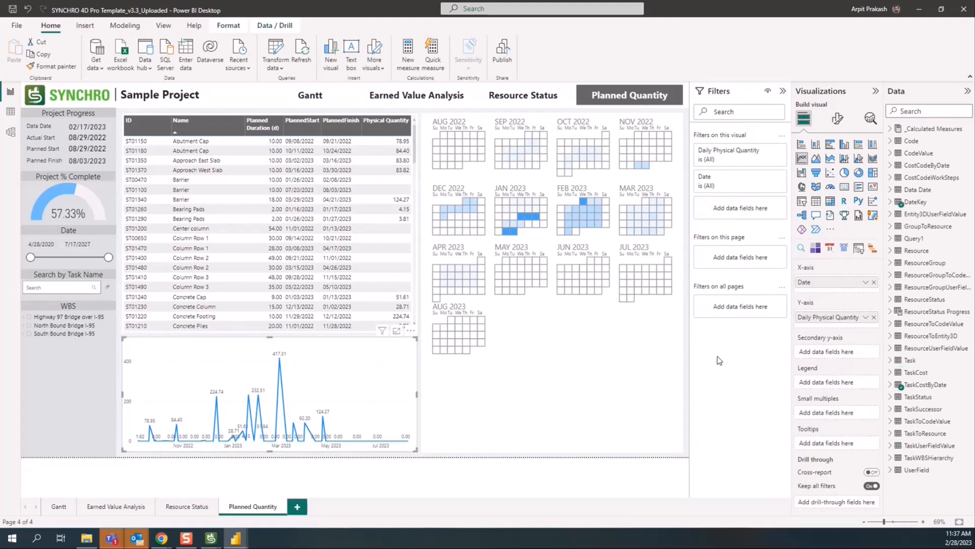
{"action": "left_click", "coordinate": [22, 483]}
{"action": "left_click", "coordinate": [71, 509]}
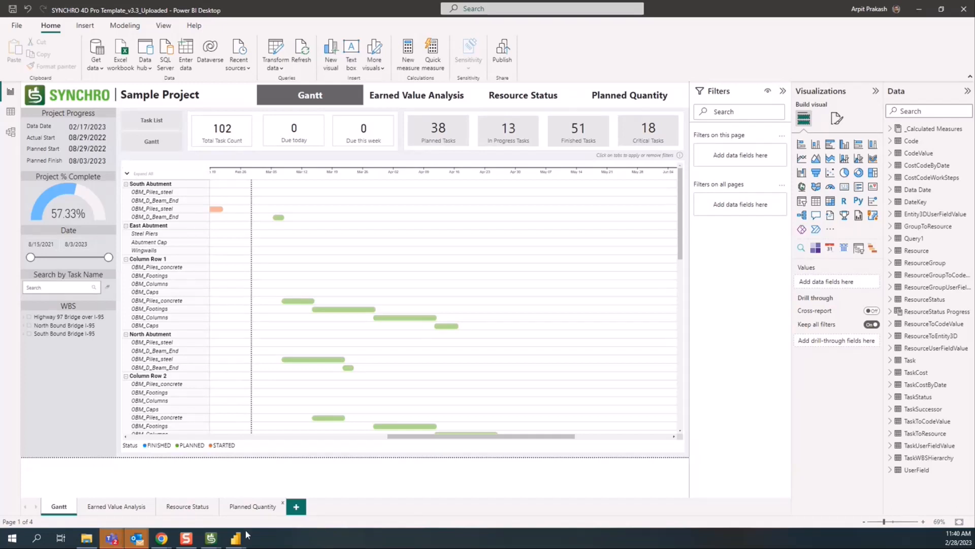
Switch to the Power BI Report Templates (Beta) wiki page in Chrome and review its template customization instructions and archived templates
{"action": "mouse_move", "coordinate": [162, 538]}
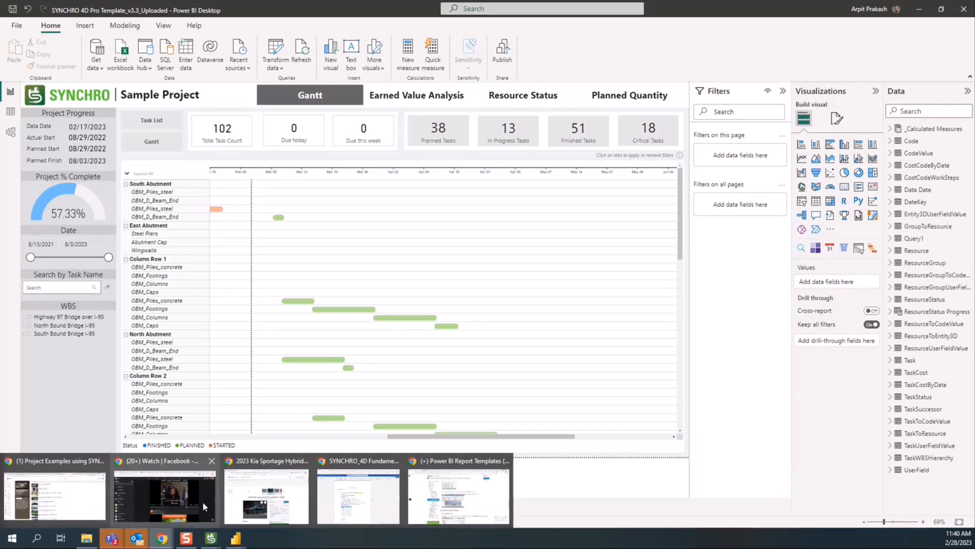
{"action": "left_click", "coordinate": [457, 495]}
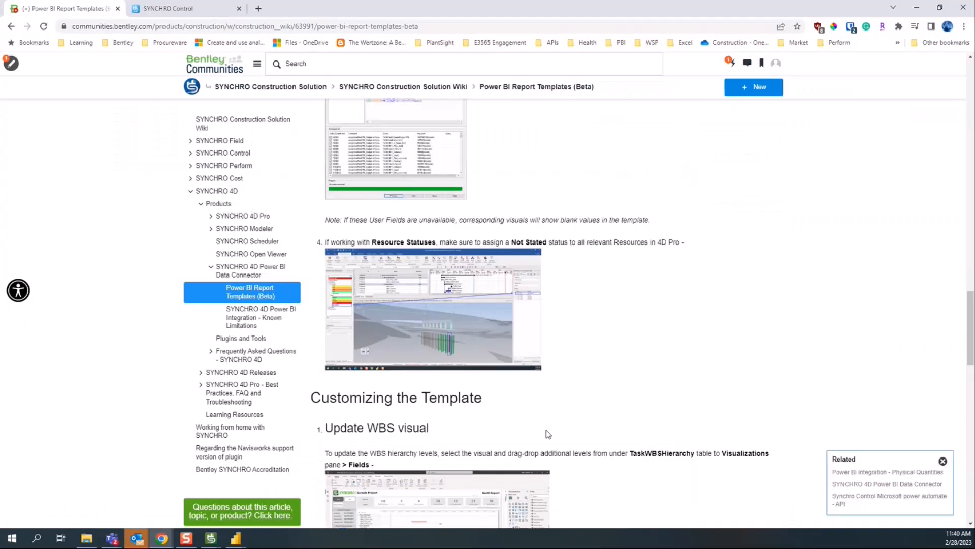
{"action": "scroll", "coordinate": [548, 433], "scroll_direction": "up", "scroll_amount": 4}
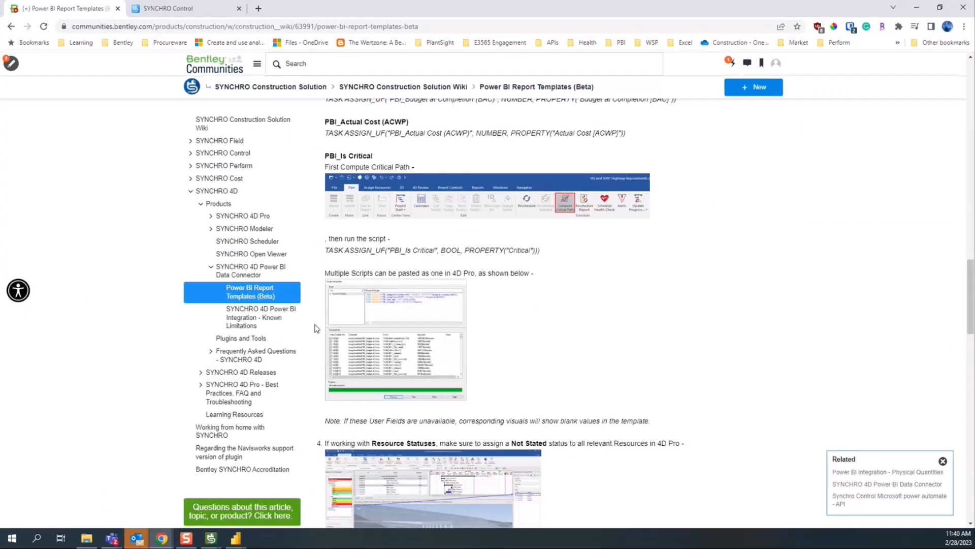
{"action": "scroll", "coordinate": [534, 325], "scroll_direction": "down", "scroll_amount": 8}
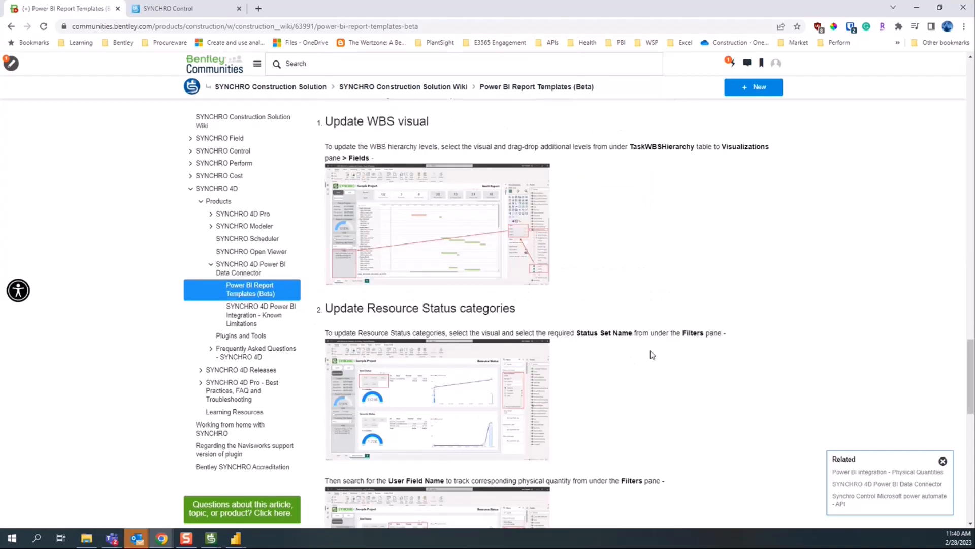
{"action": "scroll", "coordinate": [650, 352], "scroll_direction": "down", "scroll_amount": 5}
{"action": "scroll", "coordinate": [652, 354], "scroll_direction": "down", "scroll_amount": 4}
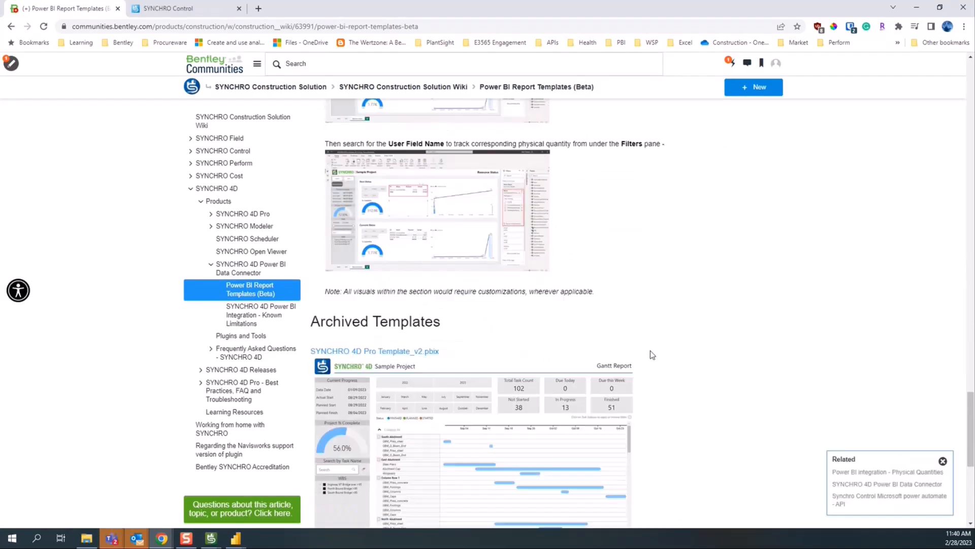
Review the wiki page's prerequisites, report previews and Download Template section for the v3.3 template
{"action": "scroll", "coordinate": [652, 354], "scroll_direction": "up", "scroll_amount": 7}
{"action": "scroll", "coordinate": [654, 432], "scroll_direction": "up", "scroll_amount": 12}
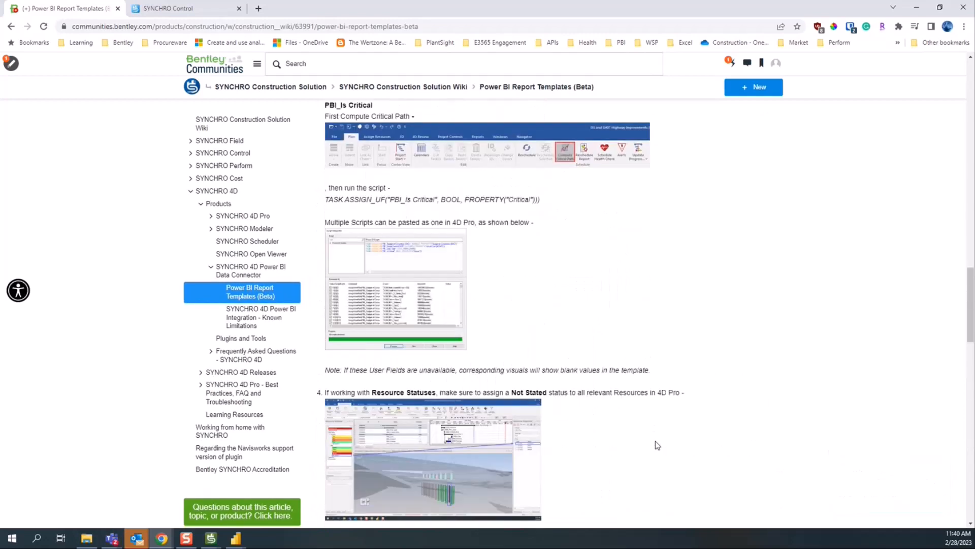
{"action": "scroll", "coordinate": [656, 443], "scroll_direction": "up", "scroll_amount": 10}
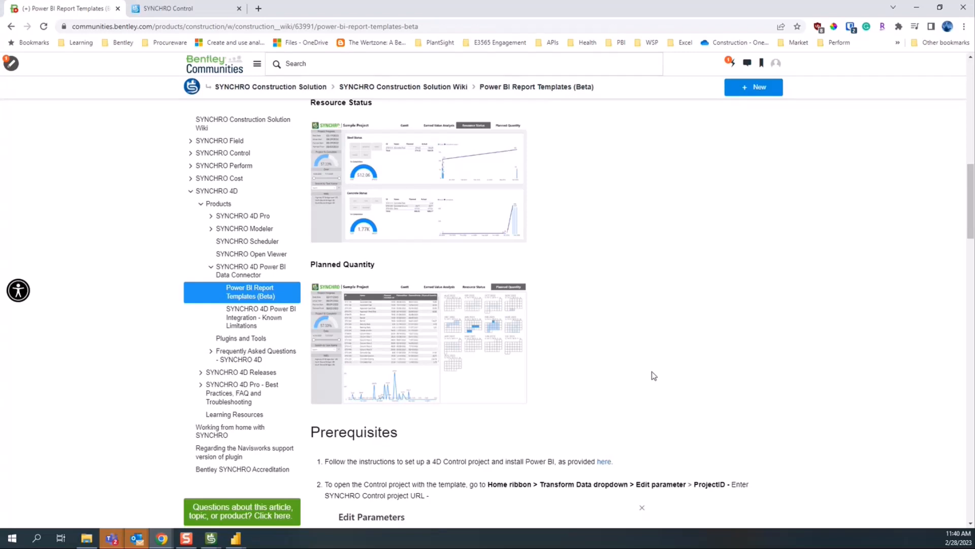
{"action": "scroll", "coordinate": [653, 375], "scroll_direction": "up", "scroll_amount": 4}
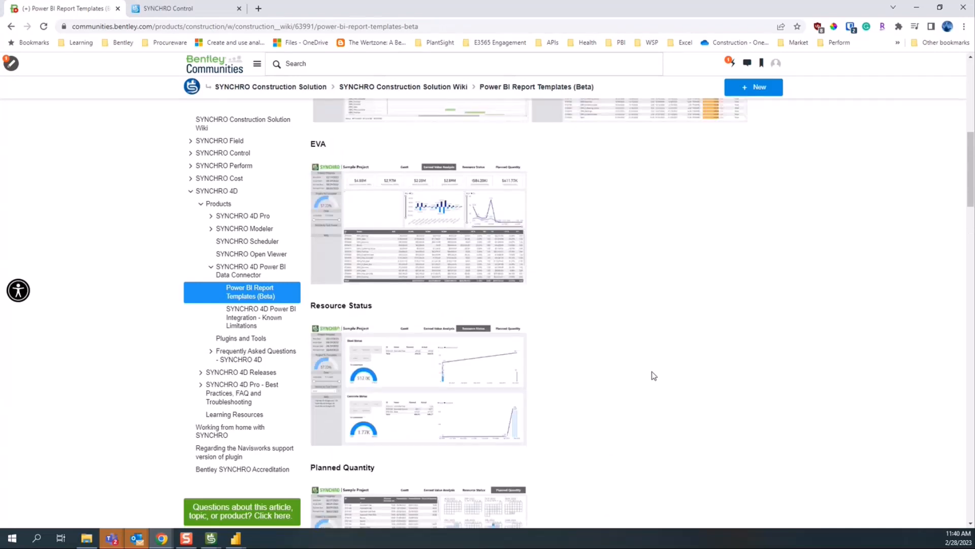
{"action": "scroll", "coordinate": [654, 375], "scroll_direction": "up", "scroll_amount": 2}
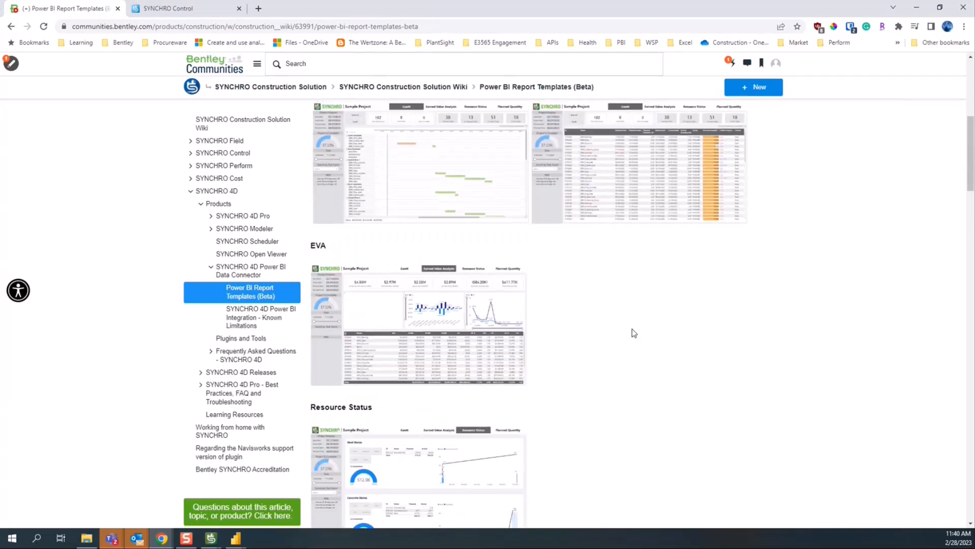
{"action": "scroll", "coordinate": [637, 366], "scroll_direction": "up", "scroll_amount": 2}
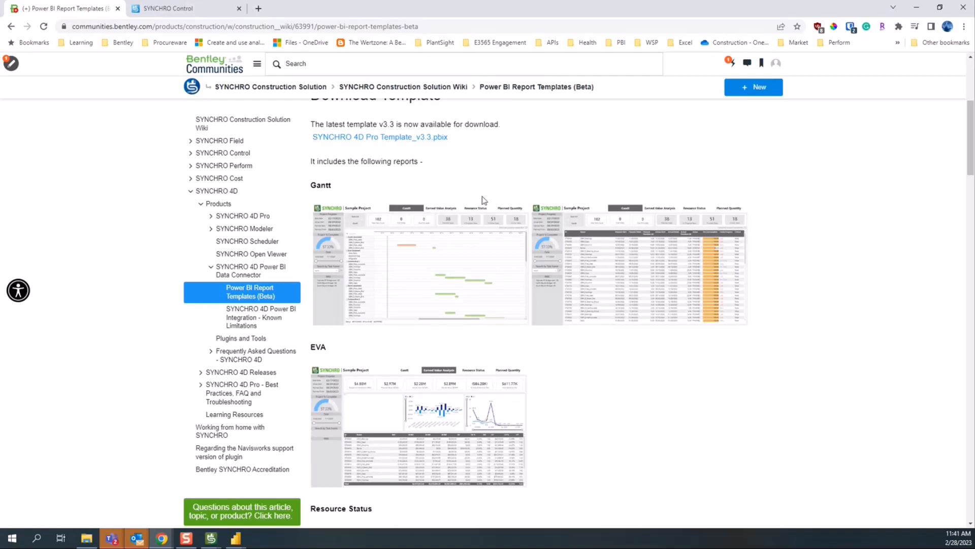
{"action": "scroll", "coordinate": [365, 366], "scroll_direction": "up", "scroll_amount": 1}
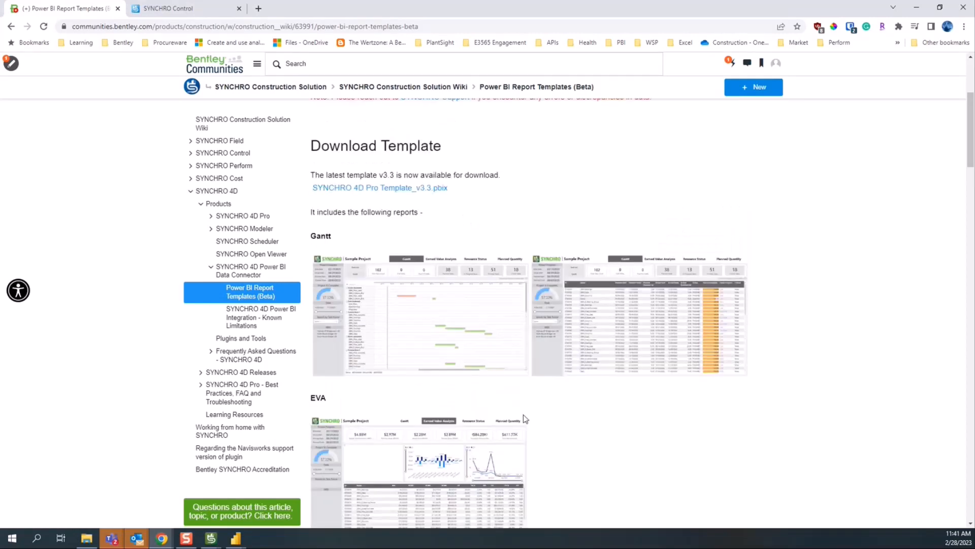
{"action": "scroll", "coordinate": [551, 430], "scroll_direction": "up", "scroll_amount": 2}
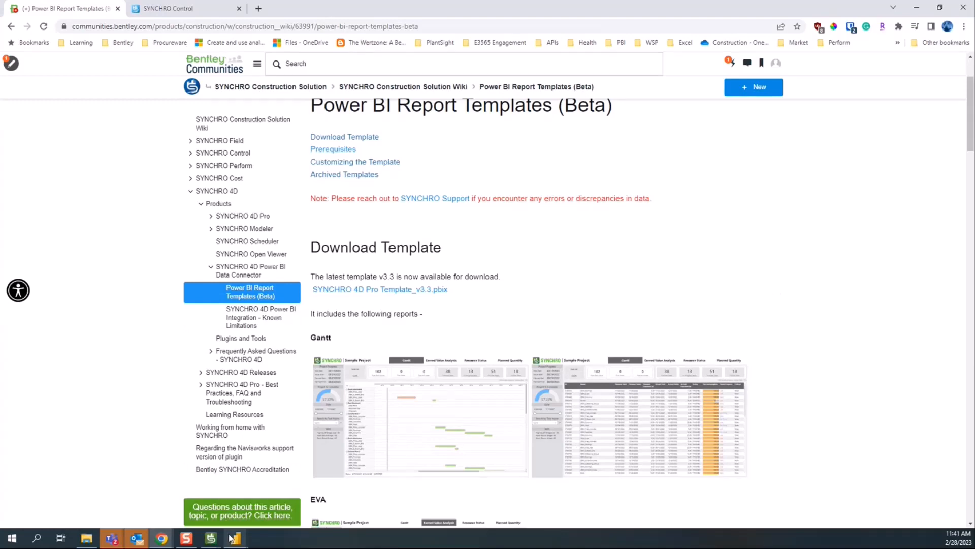
Switch to the I95 and SH97 Highway Improvements project in SYNCHRO and show the bridge deck's resource user fields in a widened Resource Properties pane
{"action": "mouse_move", "coordinate": [207, 542]}
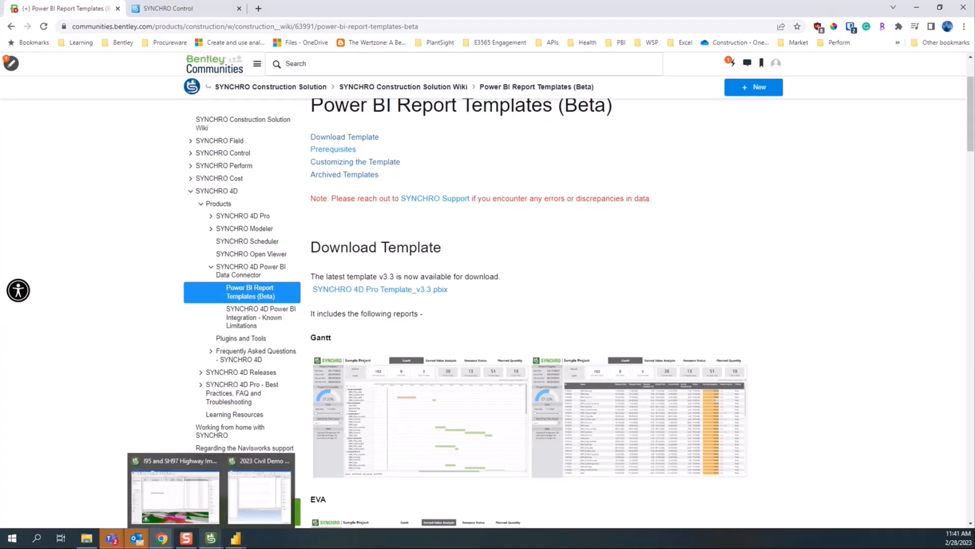
{"action": "left_click", "coordinate": [175, 490]}
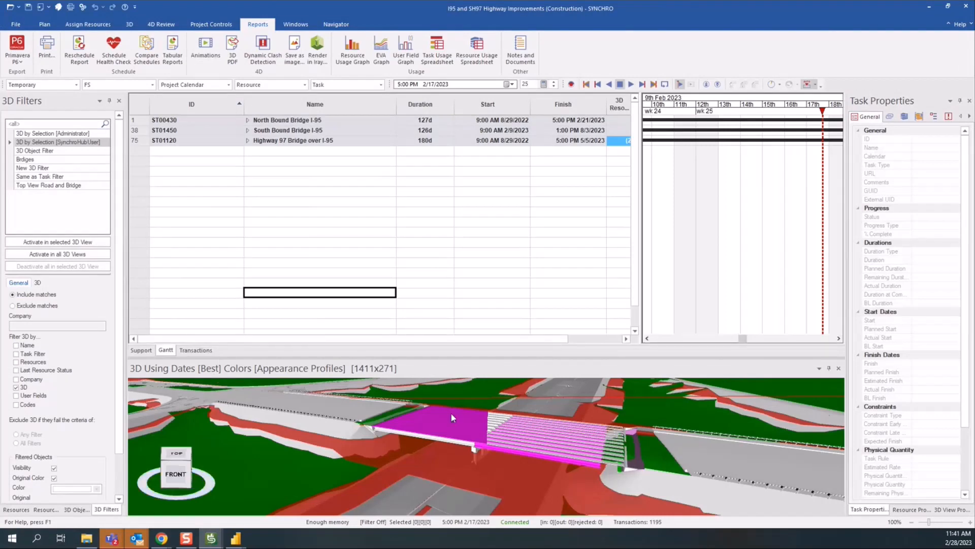
{"action": "left_click", "coordinate": [451, 413]}
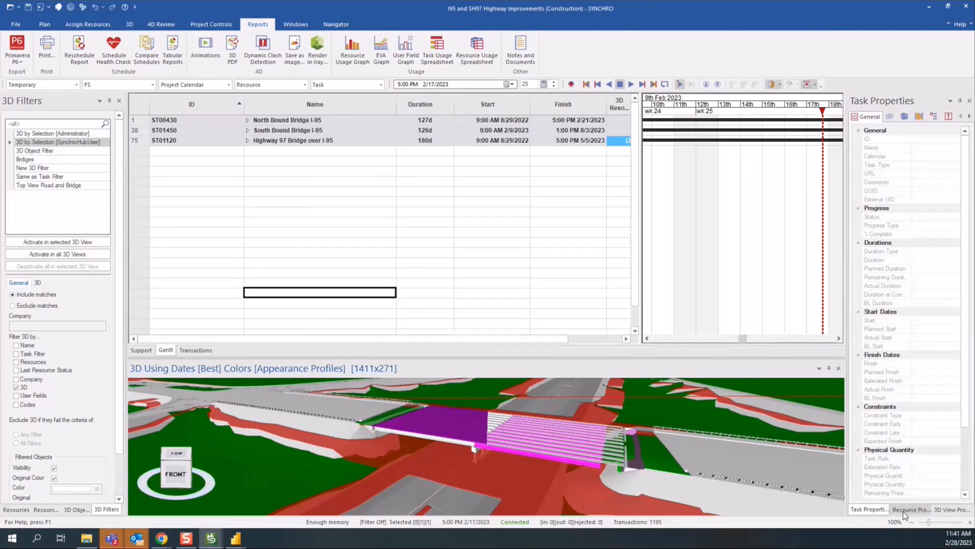
{"action": "left_click", "coordinate": [903, 510]}
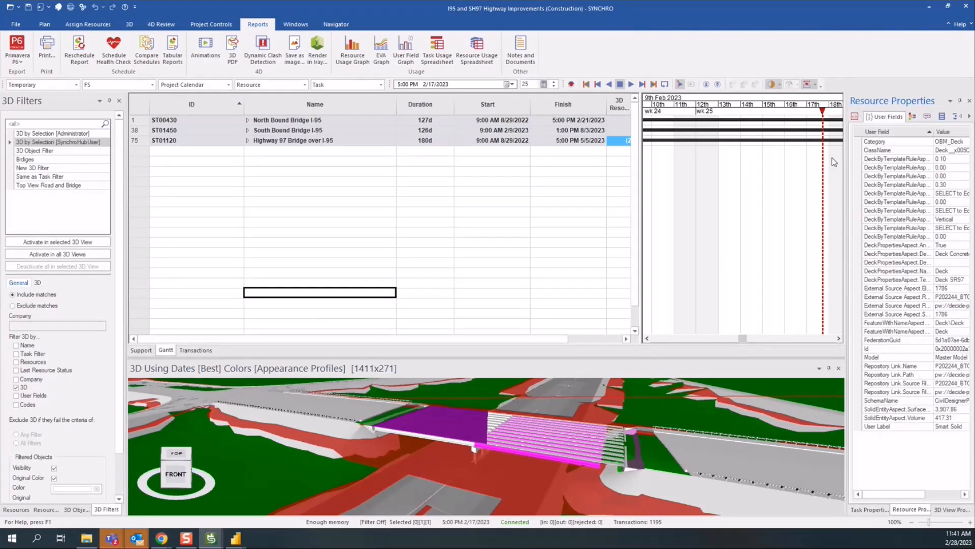
{"action": "left_click_drag", "start_coordinate": [843, 157], "coordinate": [742, 157]}
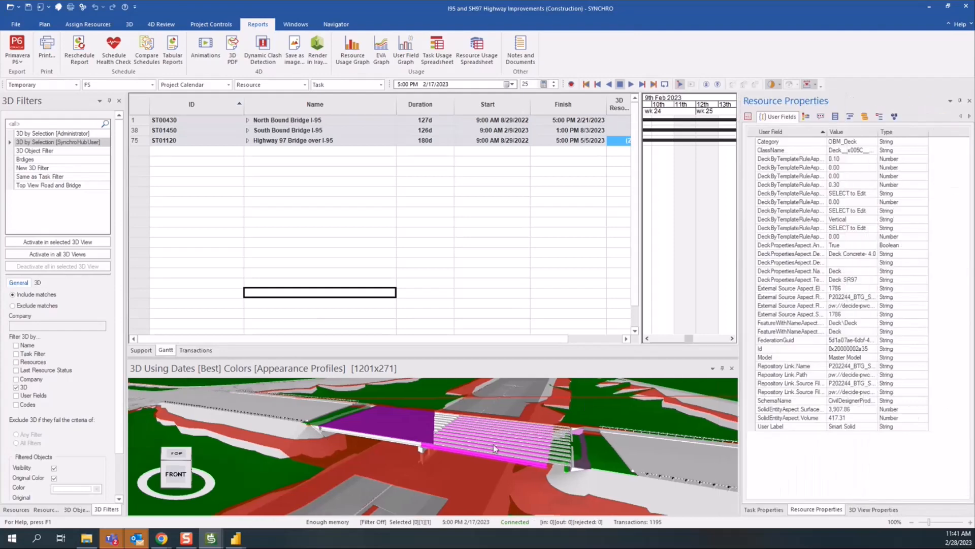
Select the pier cap under the bridge deck in the 3D view and inspect its user fields
{"action": "scroll", "coordinate": [432, 441], "scroll_direction": "up", "scroll_amount": 5}
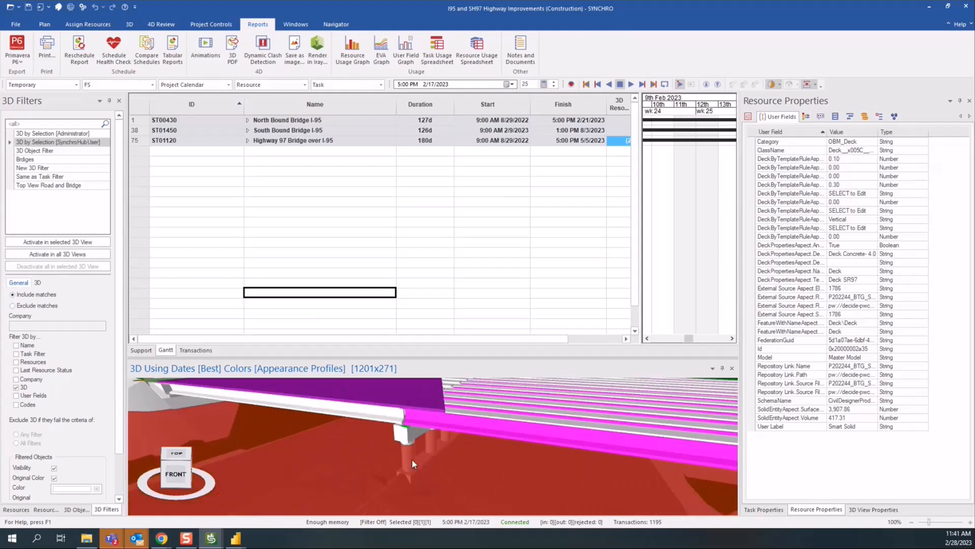
{"action": "scroll", "coordinate": [412, 461], "scroll_direction": "up", "scroll_amount": 2}
{"action": "left_click", "coordinate": [410, 429]}
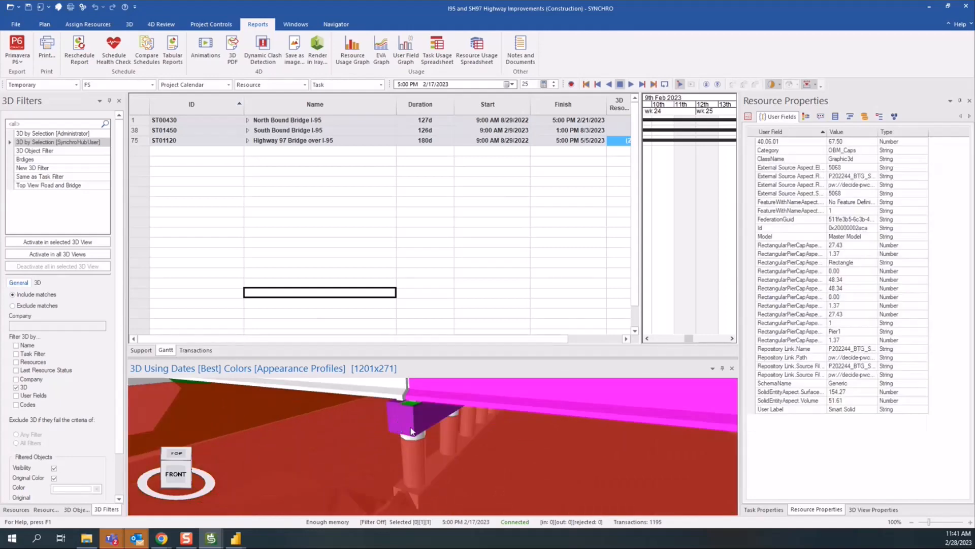
{"action": "left_click", "coordinate": [410, 430]}
{"action": "left_click", "coordinate": [412, 430]}
Minimize SYNCHRO and bring up the Untitled report in Power BI Desktop
{"action": "left_click", "coordinate": [928, 11]}
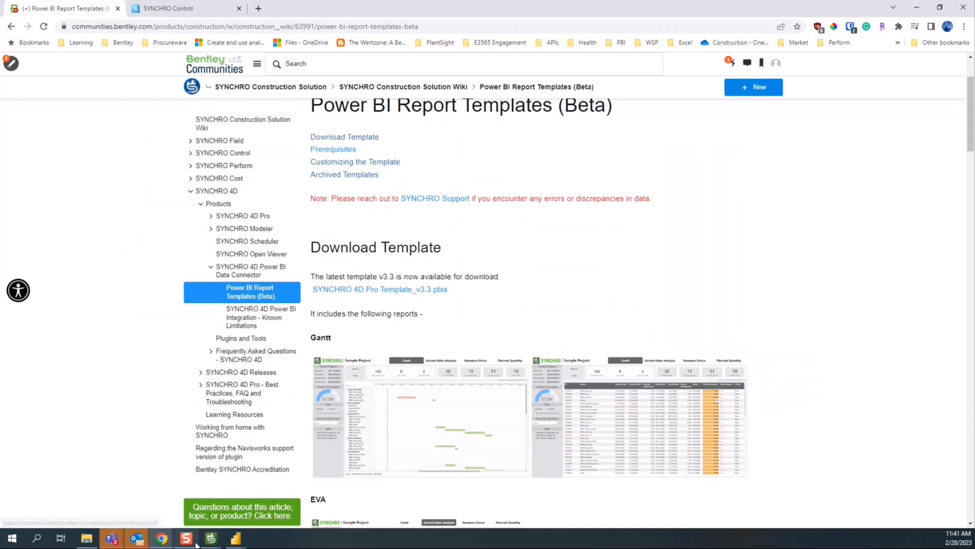
{"action": "mouse_move", "coordinate": [235, 538]}
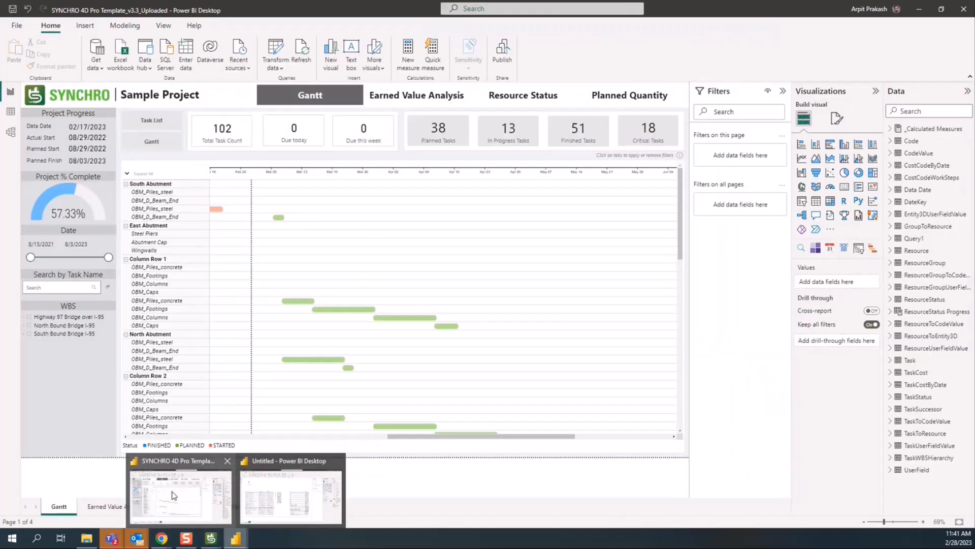
{"action": "left_click", "coordinate": [180, 495]}
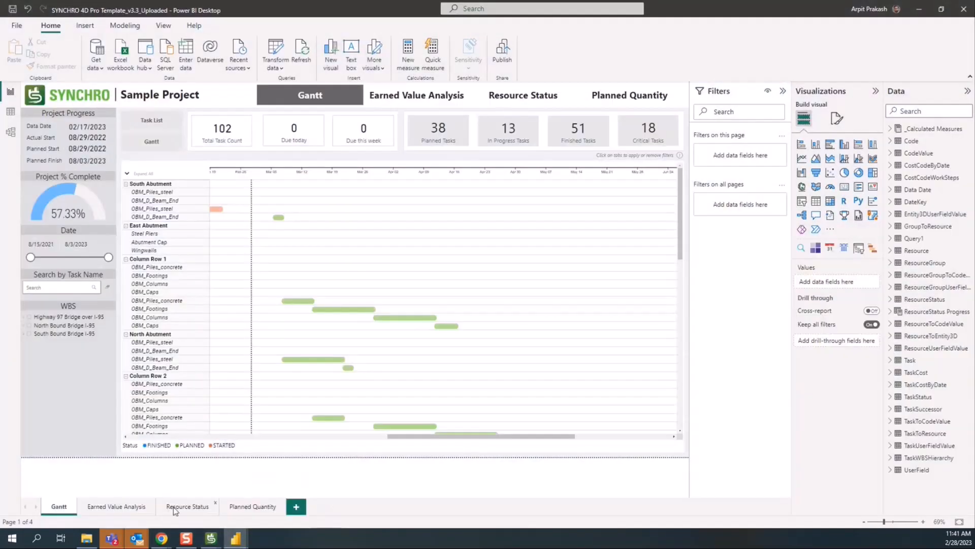
{"action": "mouse_move", "coordinate": [235, 539]}
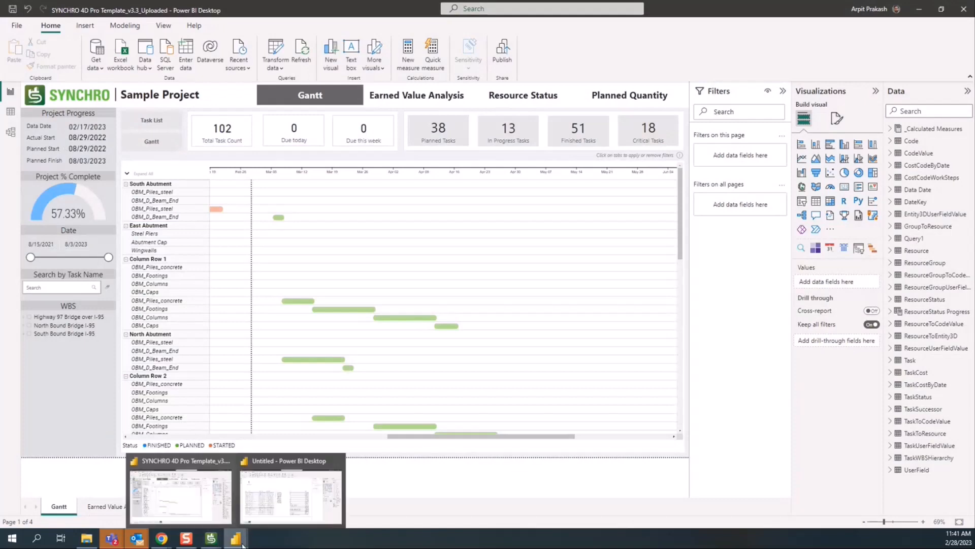
{"action": "left_click", "coordinate": [291, 495]}
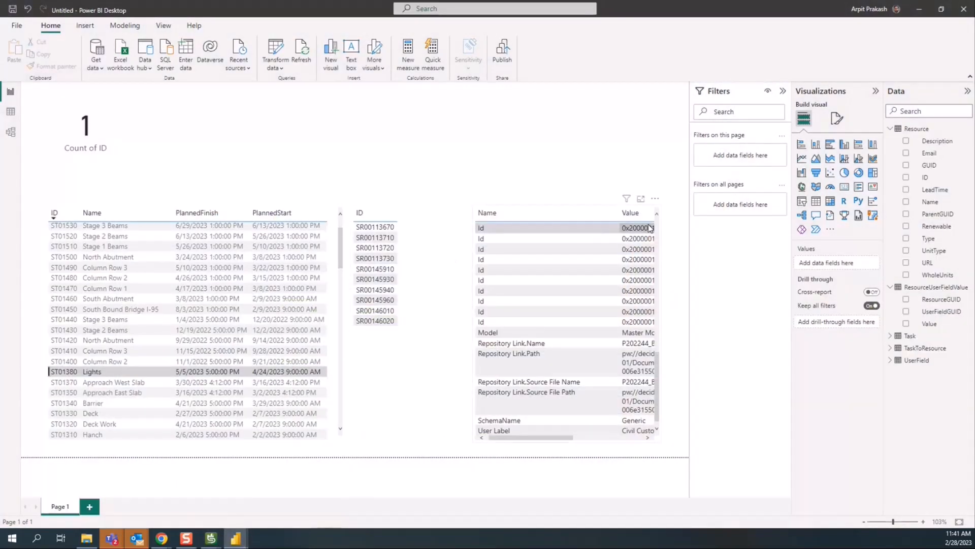
Cross-filter the user field table by resources SR00000050 and SR00000110 in turn, and clear the selection
{"action": "left_click", "coordinate": [378, 242]}
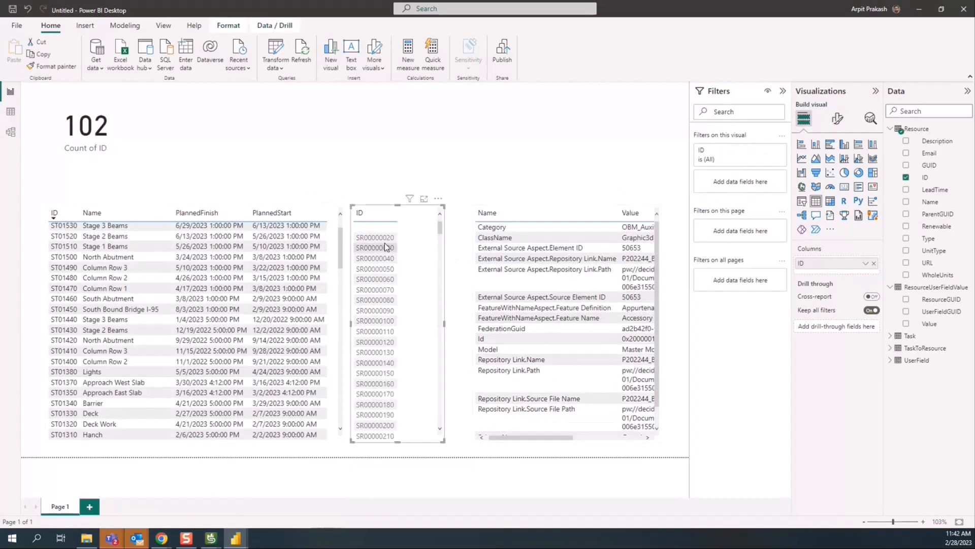
{"action": "left_click", "coordinate": [376, 269]}
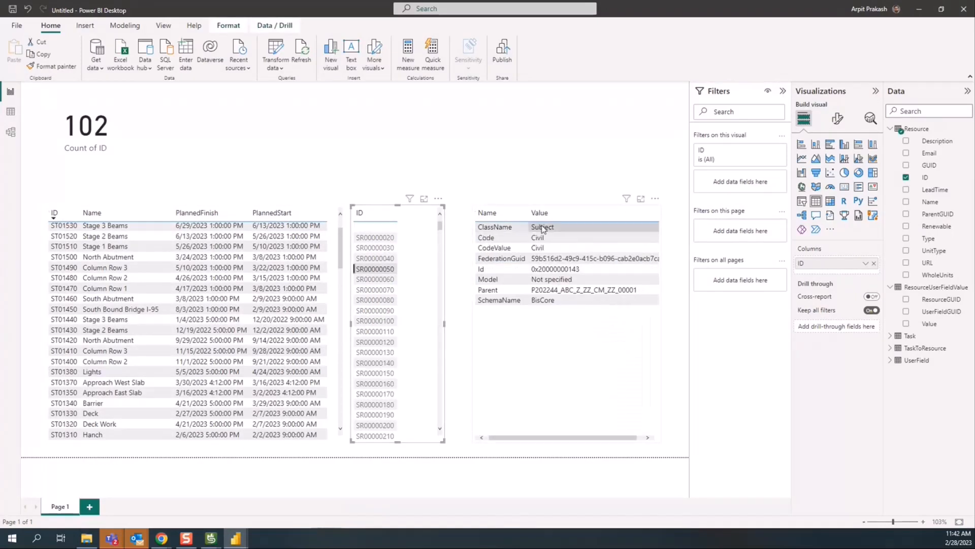
{"action": "left_click", "coordinate": [376, 331]}
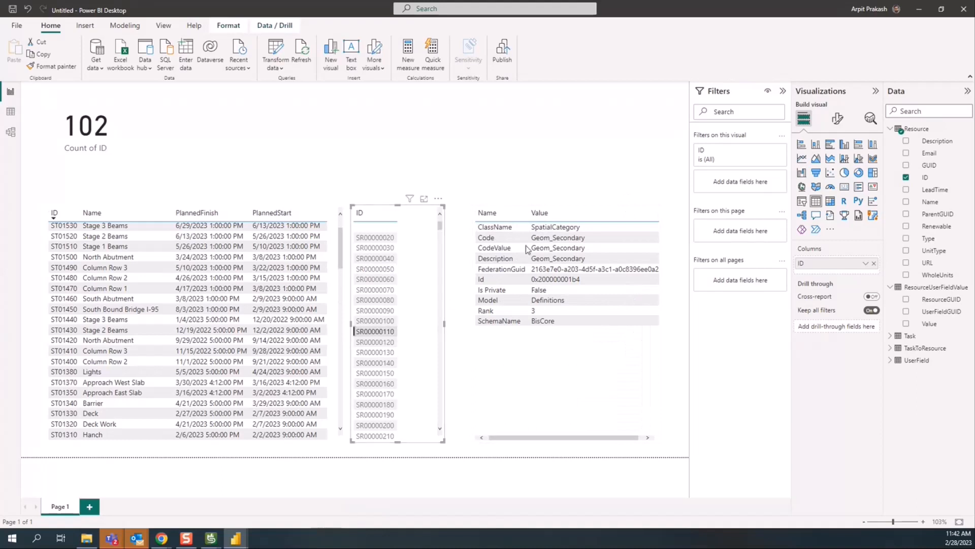
{"action": "left_click", "coordinate": [379, 333]}
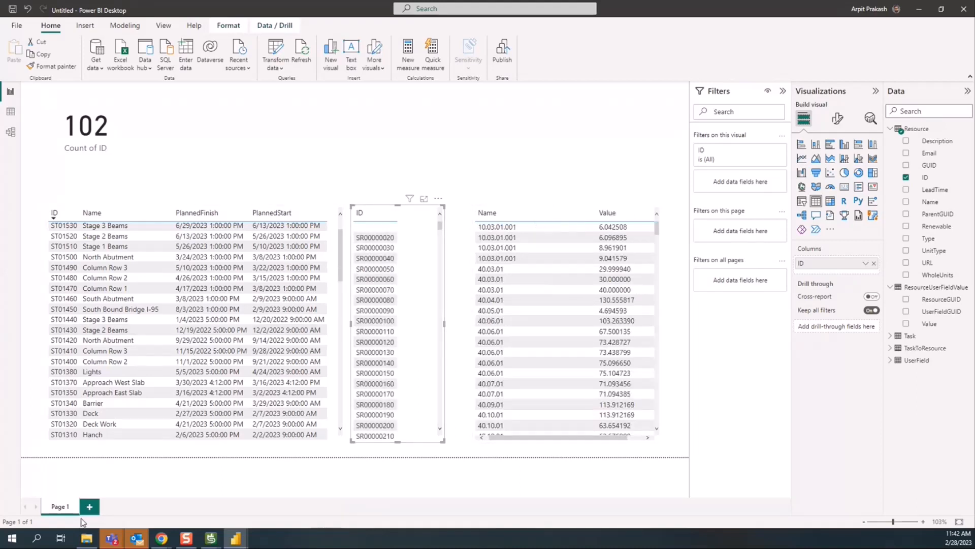
{"action": "left_click", "coordinate": [242, 120]}
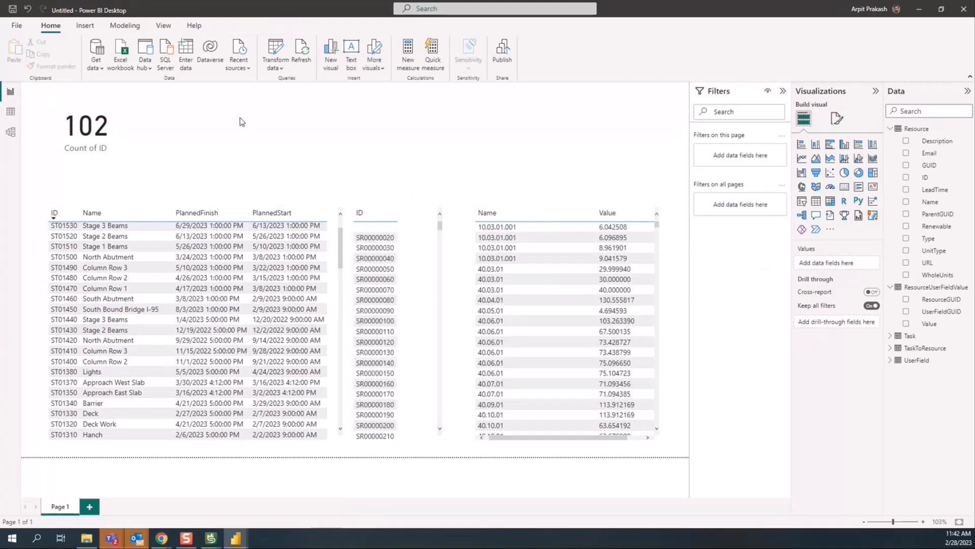